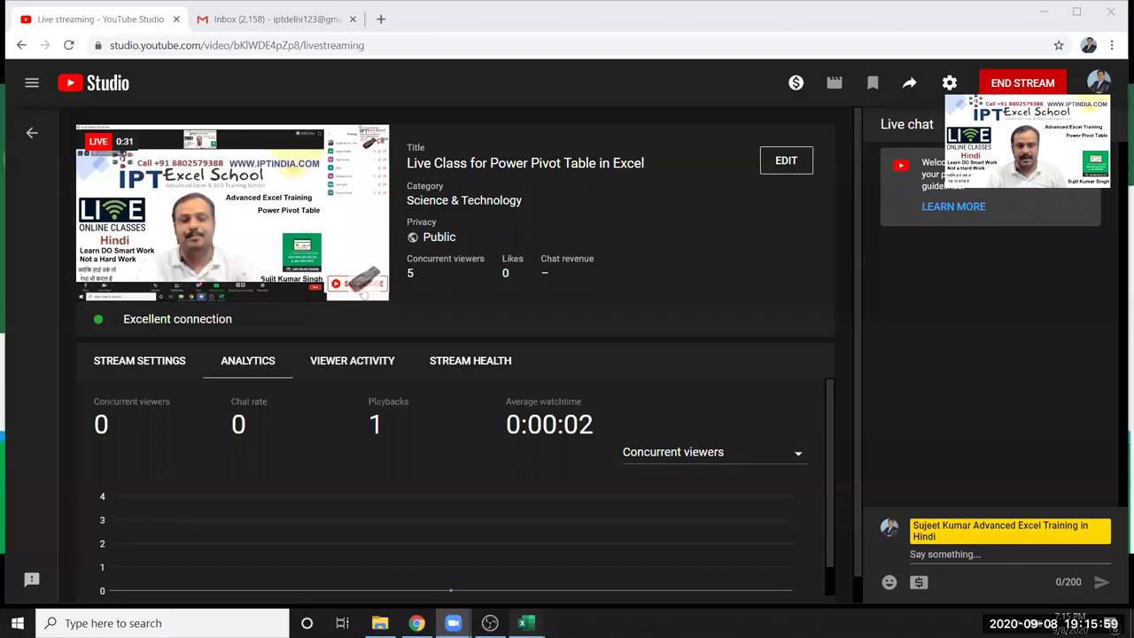
# Switch from YouTube Studio to the PowerPivot workbook's Sales sheet in Excel
pyautogui.click(610, 600)
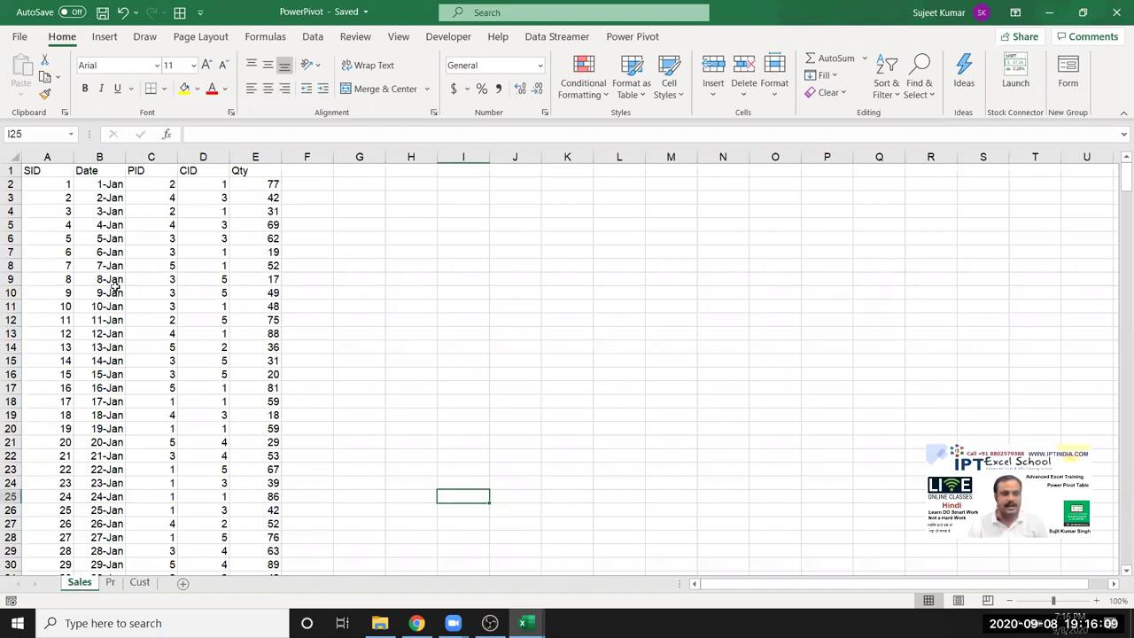
pyautogui.moveTo(100, 187); pyautogui.dragTo(89, 353)
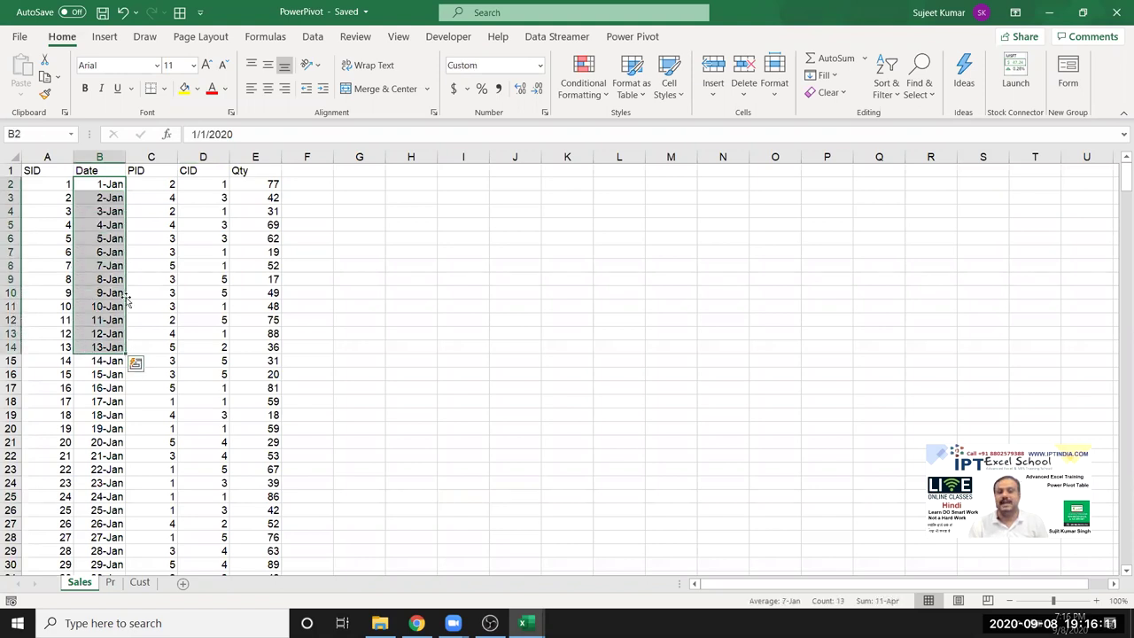
pyautogui.moveTo(155, 184); pyautogui.dragTo(157, 313)
pyautogui.moveTo(212, 211); pyautogui.dragTo(212, 305)
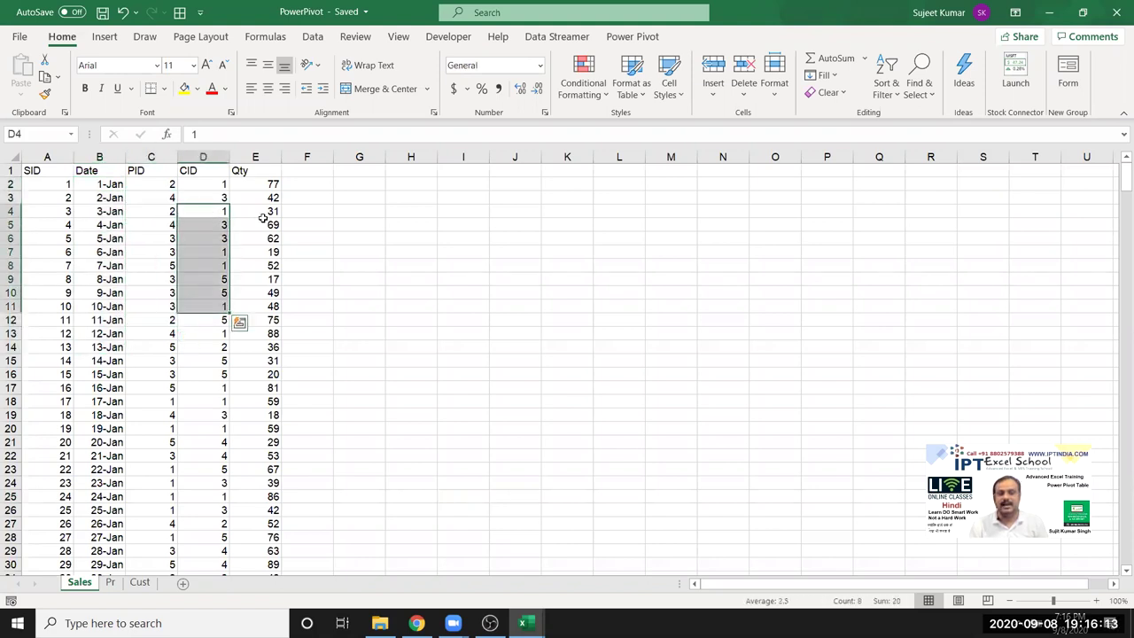
pyautogui.moveTo(266, 225); pyautogui.dragTo(275, 287)
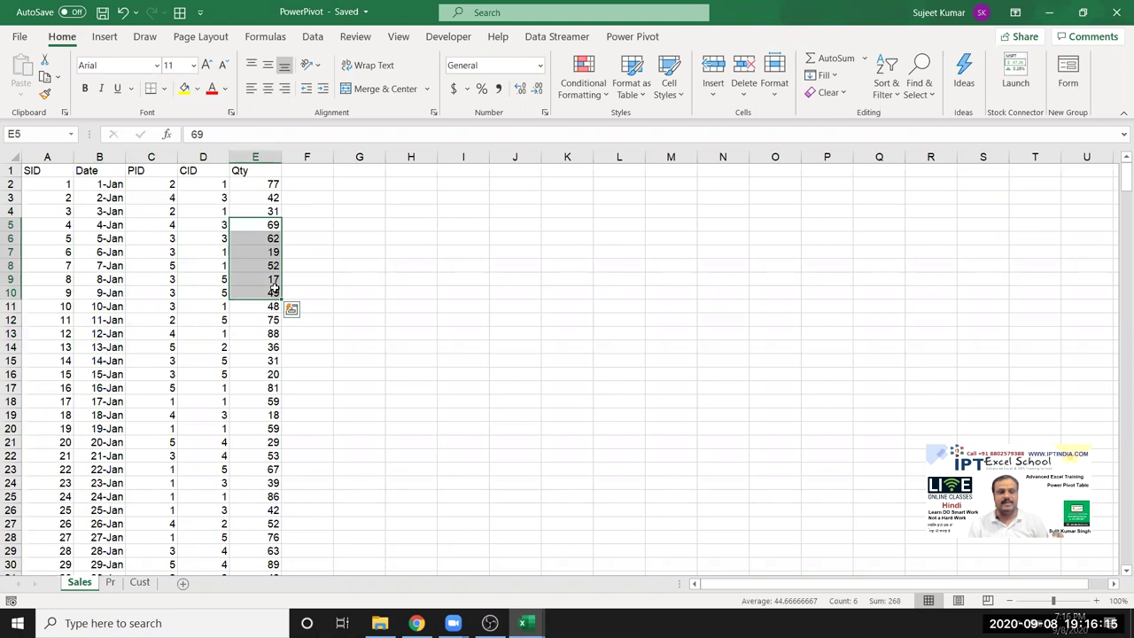
pyautogui.moveTo(153, 183); pyautogui.dragTo(150, 251)
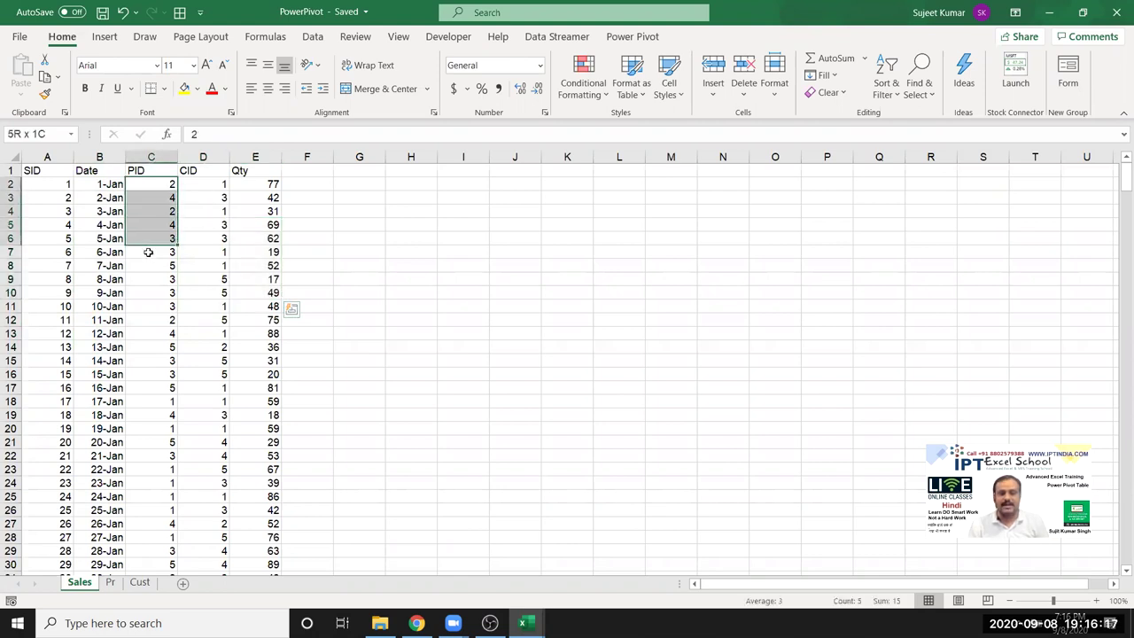
pyautogui.click(109, 582)
pyautogui.moveTo(32, 171)
pyautogui.mouseDown()
pyautogui.moveTo(174, 231)
pyautogui.moveTo(182, 259)
pyautogui.mouseUp()
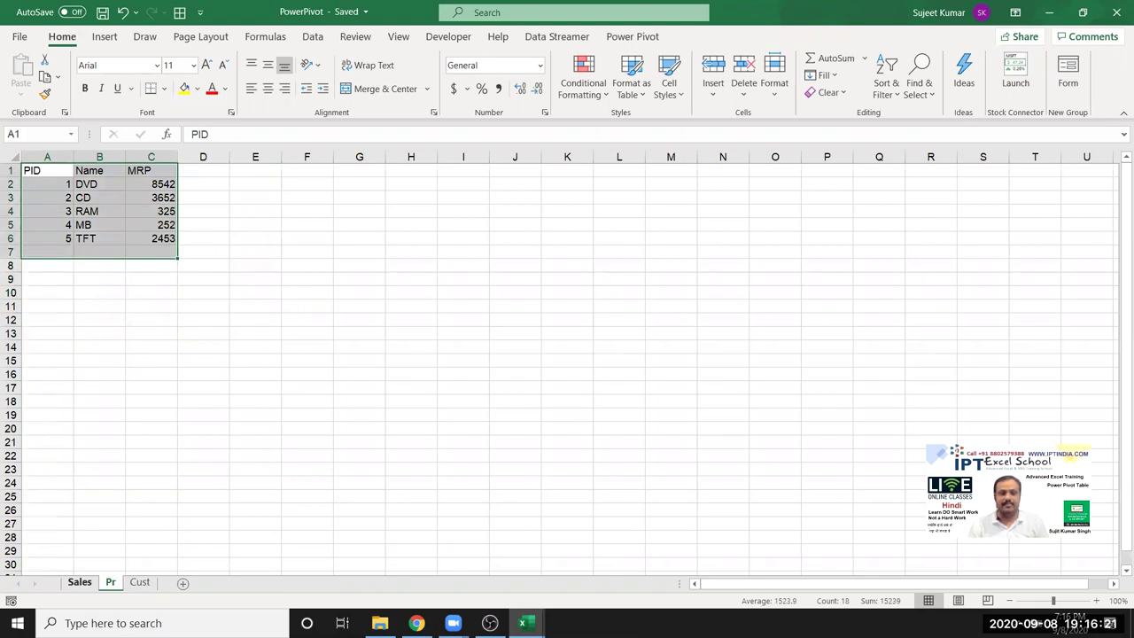
pyautogui.click(79, 582)
pyautogui.hotkey('ctrl', 'v')
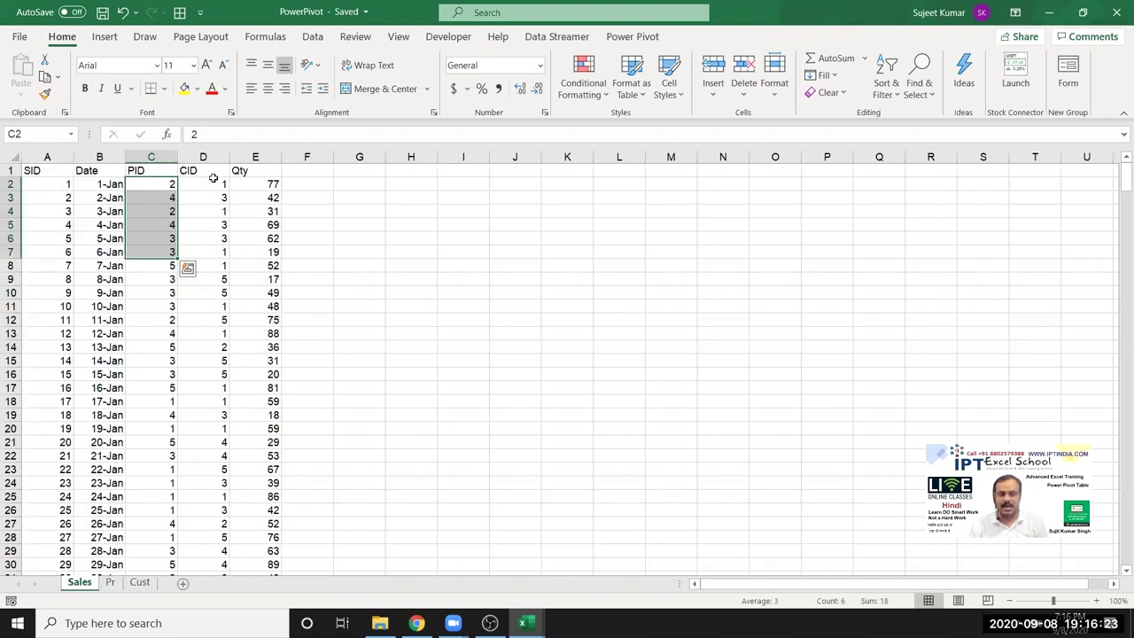
pyautogui.moveTo(219, 183); pyautogui.dragTo(212, 303)
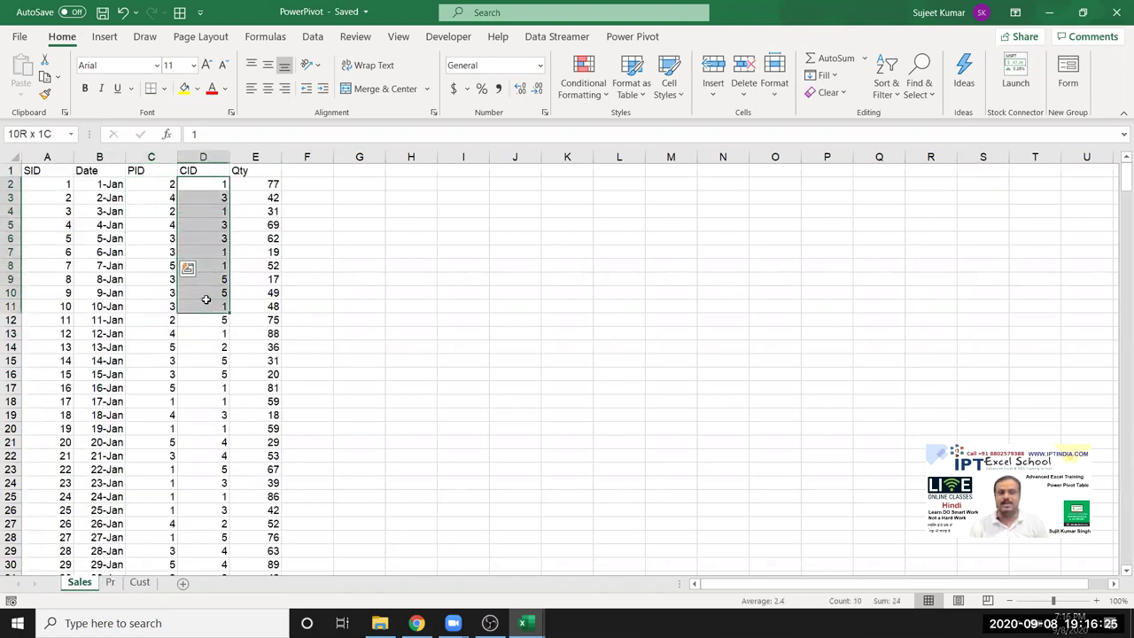
pyautogui.click(142, 585)
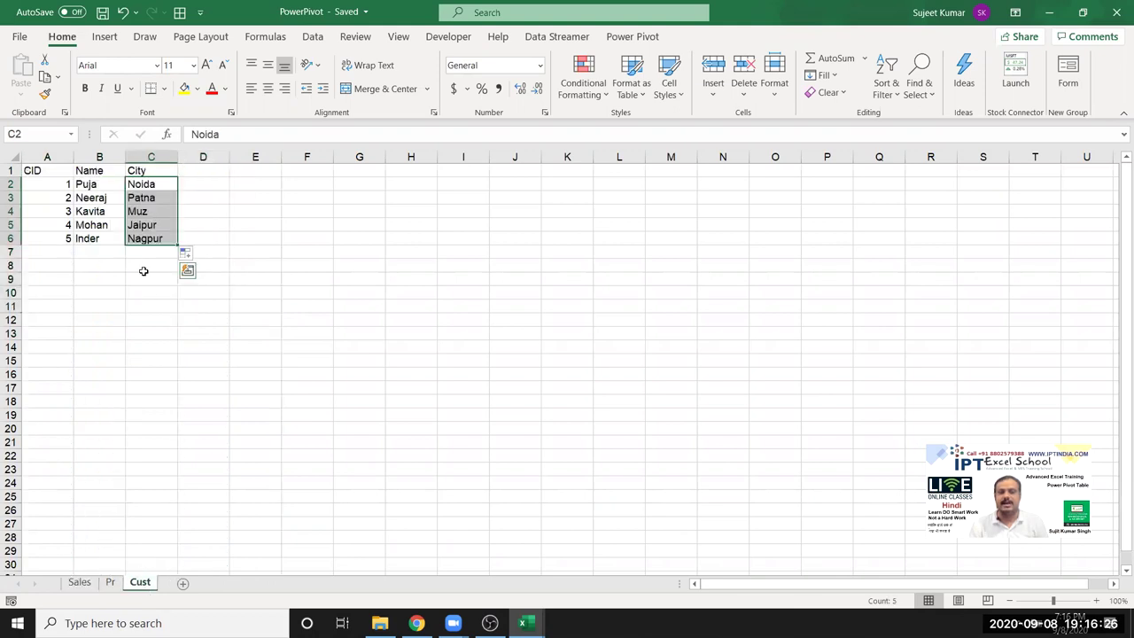
pyautogui.click(65, 240)
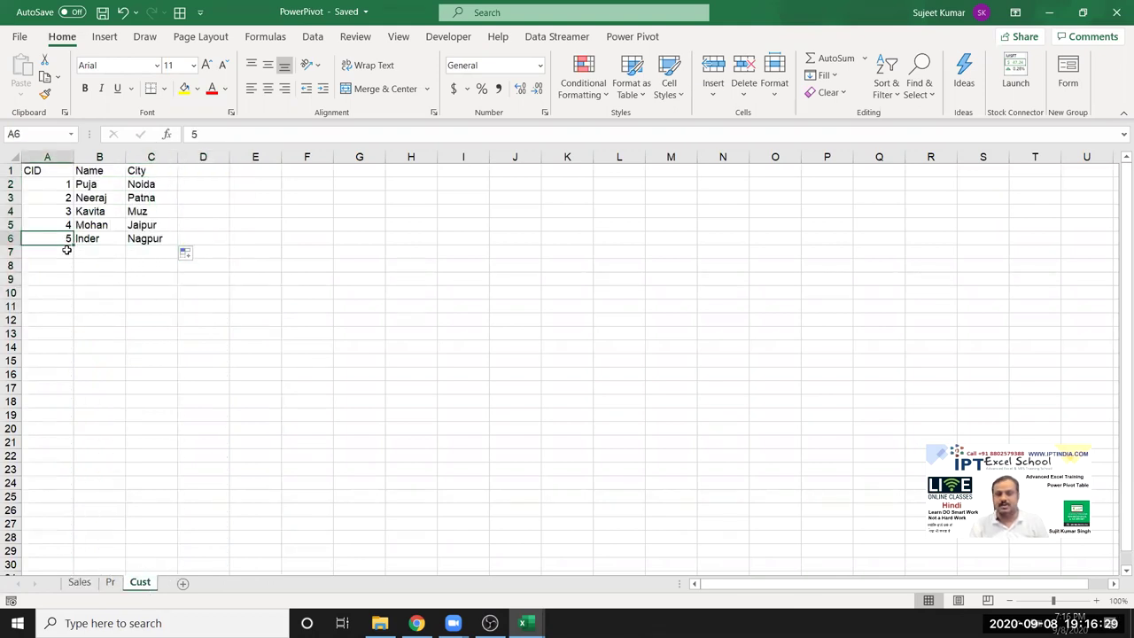
pyautogui.moveTo(65, 239); pyautogui.dragTo(58, 183)
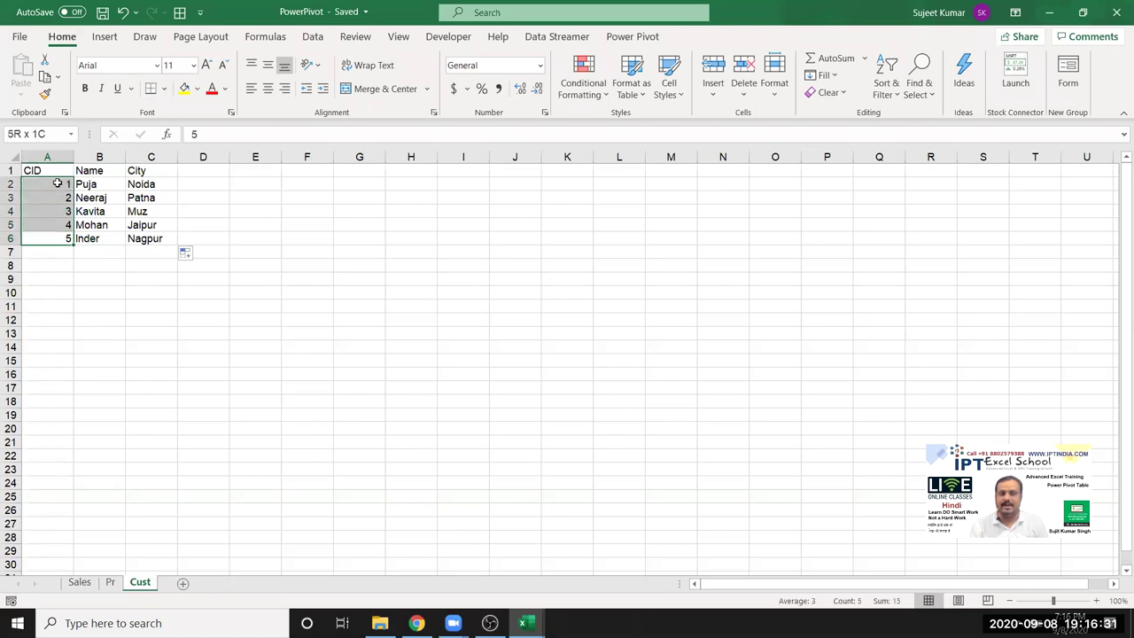
pyautogui.click(79, 582)
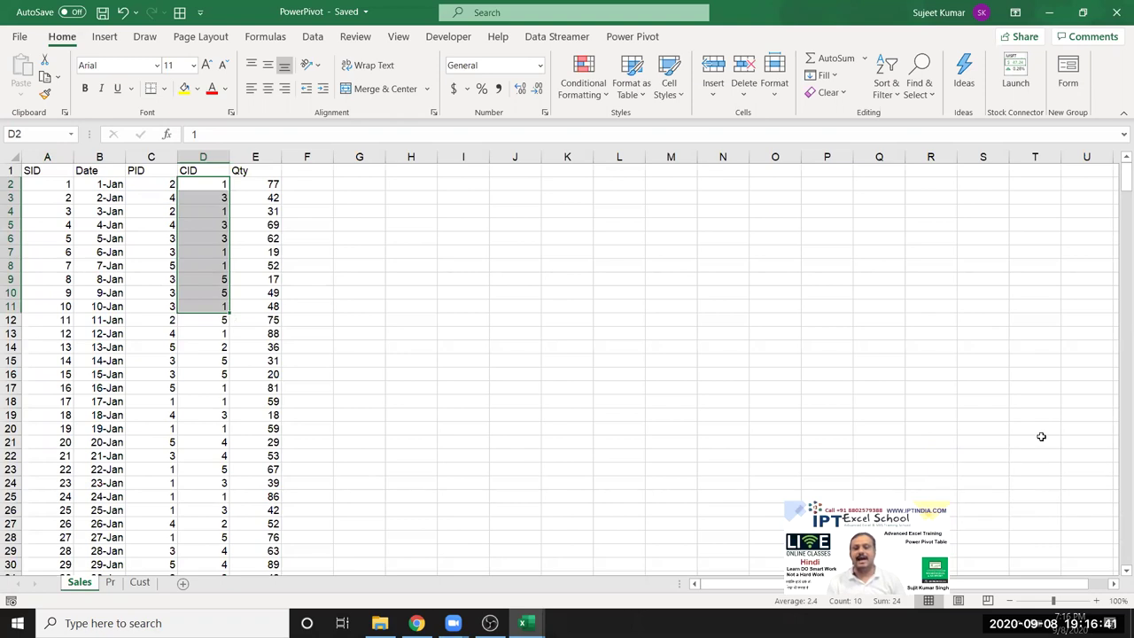
pyautogui.click(618, 387)
pyautogui.moveTo(202, 184); pyautogui.dragTo(192, 342)
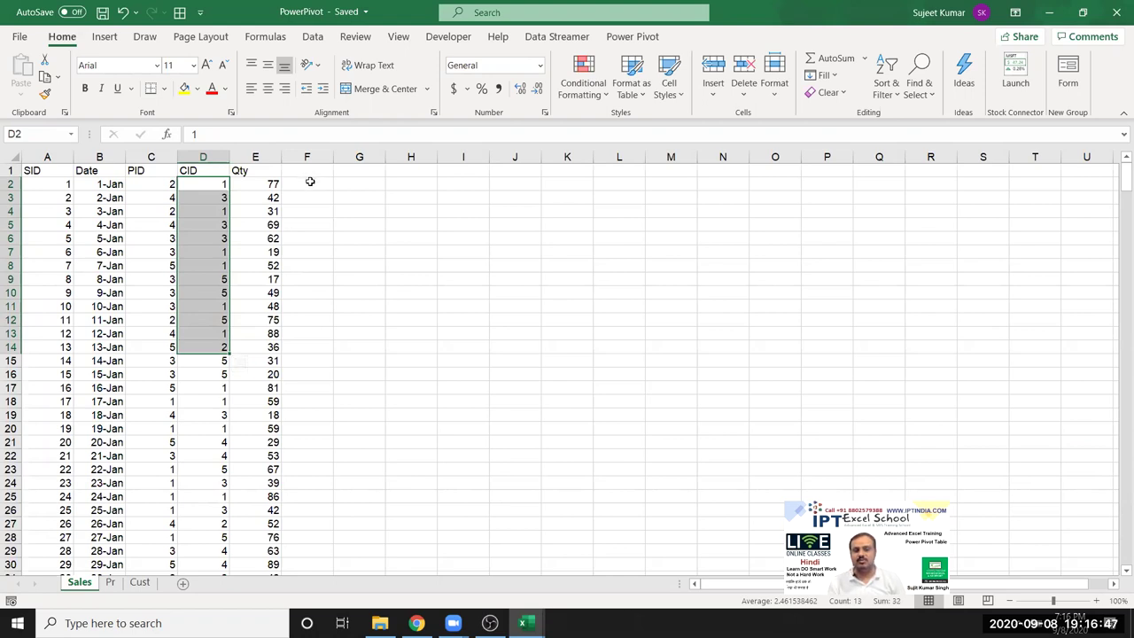
# Try a City header in F1 with a VLOOKUP in F2, then clear both cells
pyautogui.click(309, 172)
pyautogui.write('Cit')
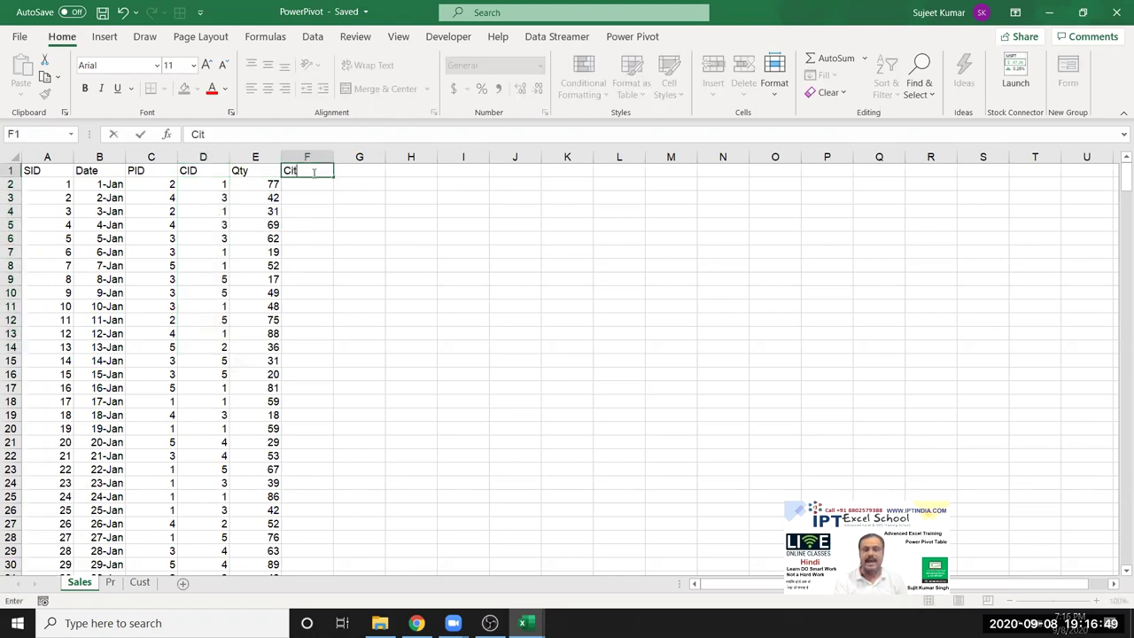
pyautogui.write('y')
pyautogui.press('Return')
pyautogui.write('=vl')
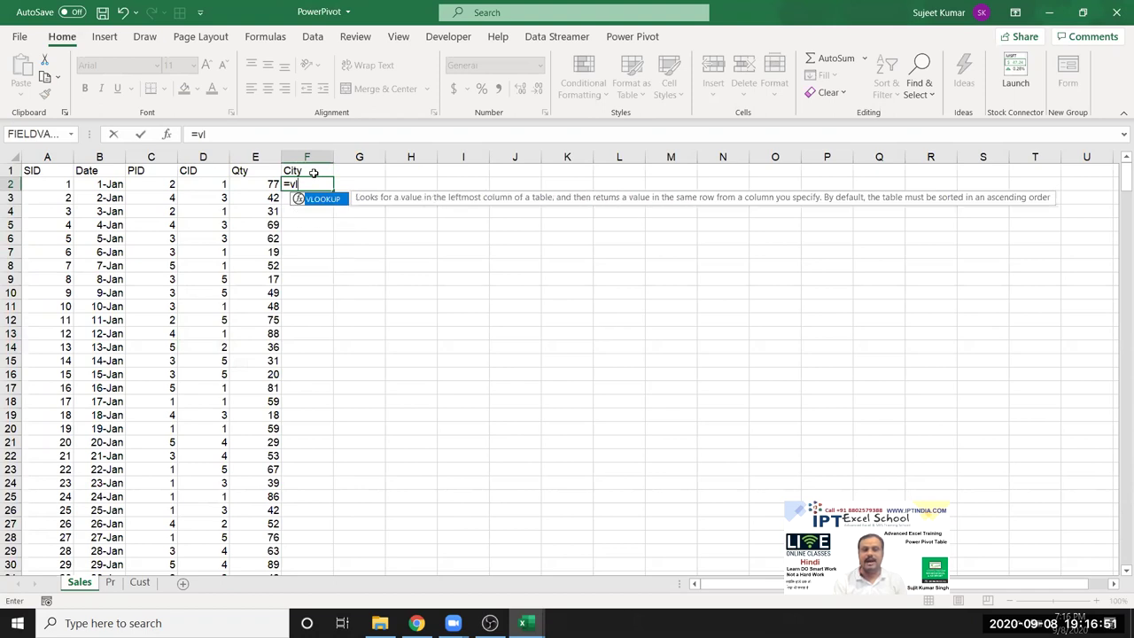
pyautogui.press('Left')
pyautogui.press('Right')
pyautogui.press('Delete')
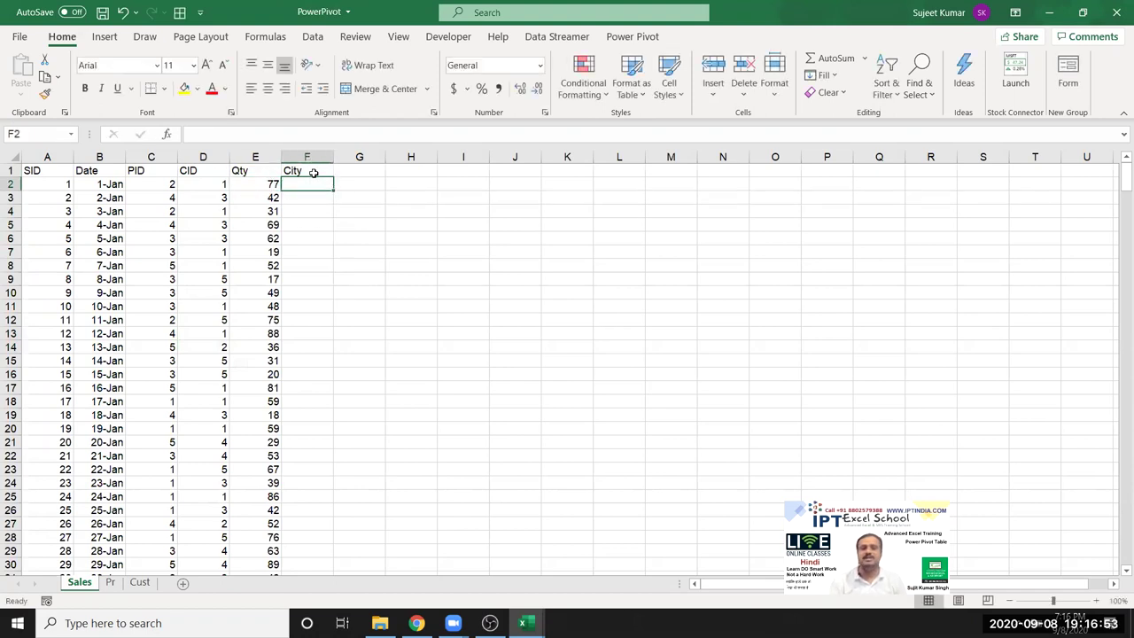
pyautogui.write('=vl')
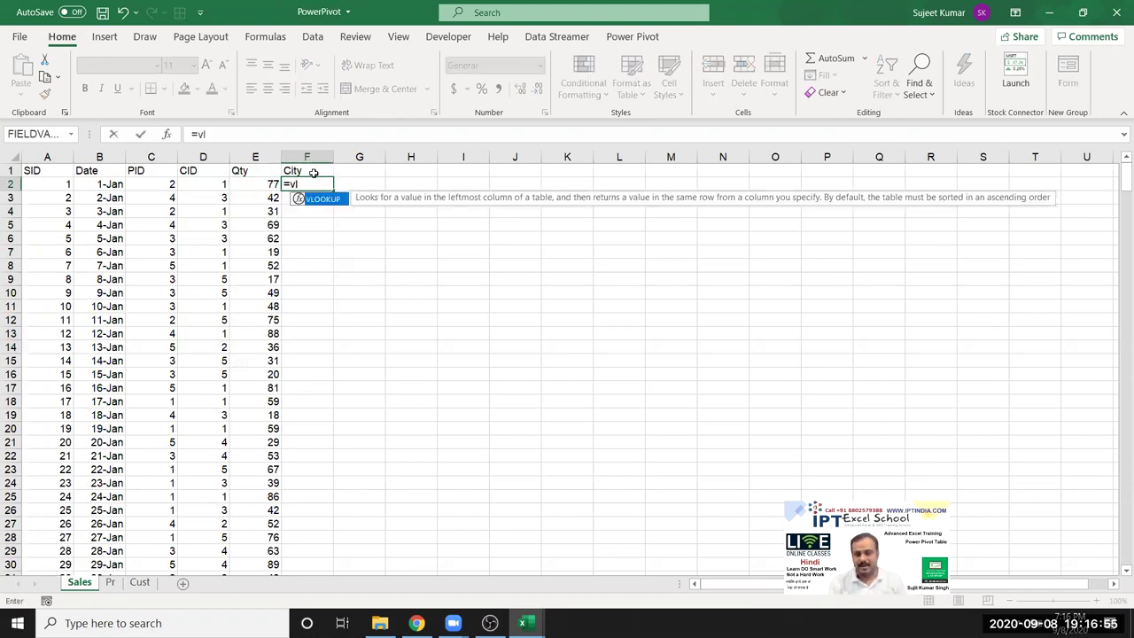
pyautogui.press('Escape')
pyautogui.press('Escape')
pyautogui.click(313, 173)
pyautogui.press('Delete')
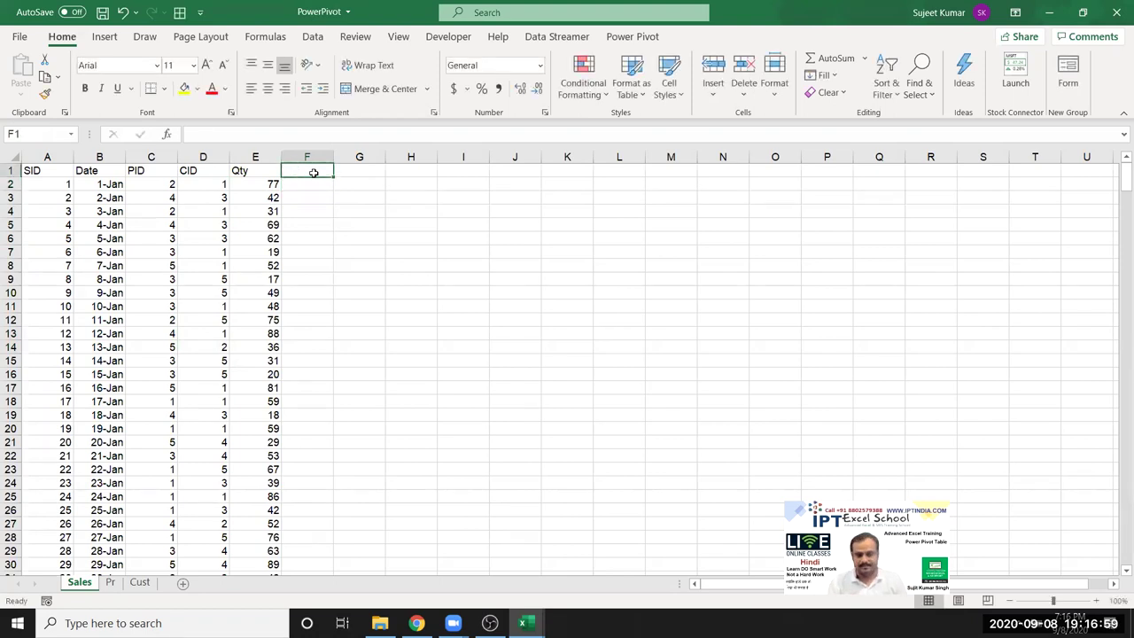
# Select the whole Sales table from A1 across to Qty and down to row 409
pyautogui.click(37, 167)
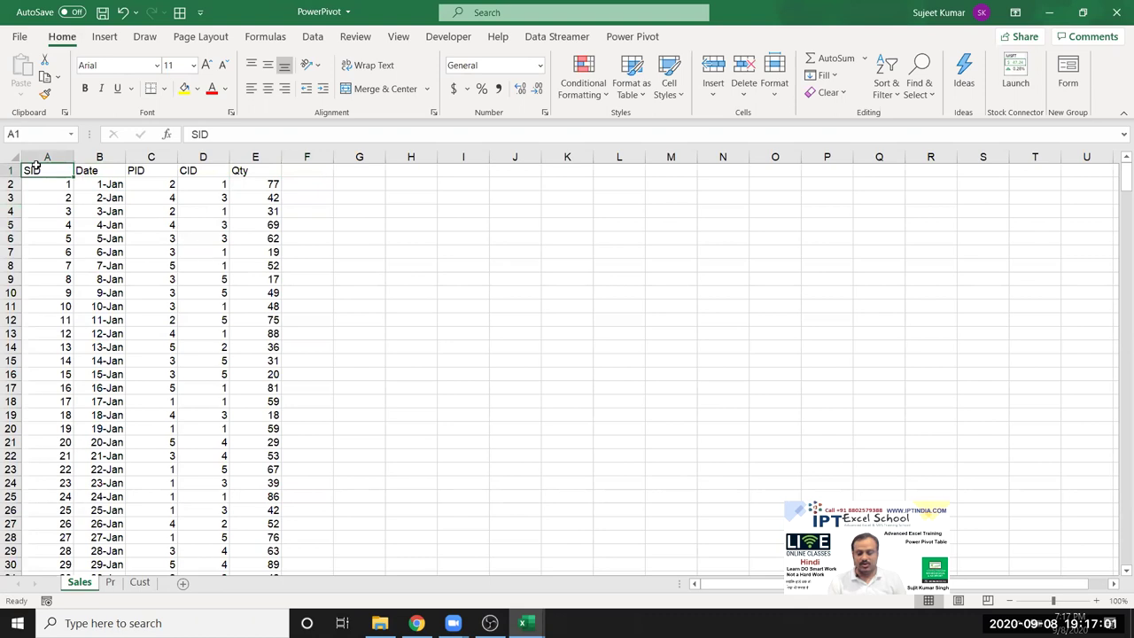
pyautogui.hotkey('ctrl', 'shift', 'Right')
pyautogui.hotkey('ctrl', 'shift', 'Down')
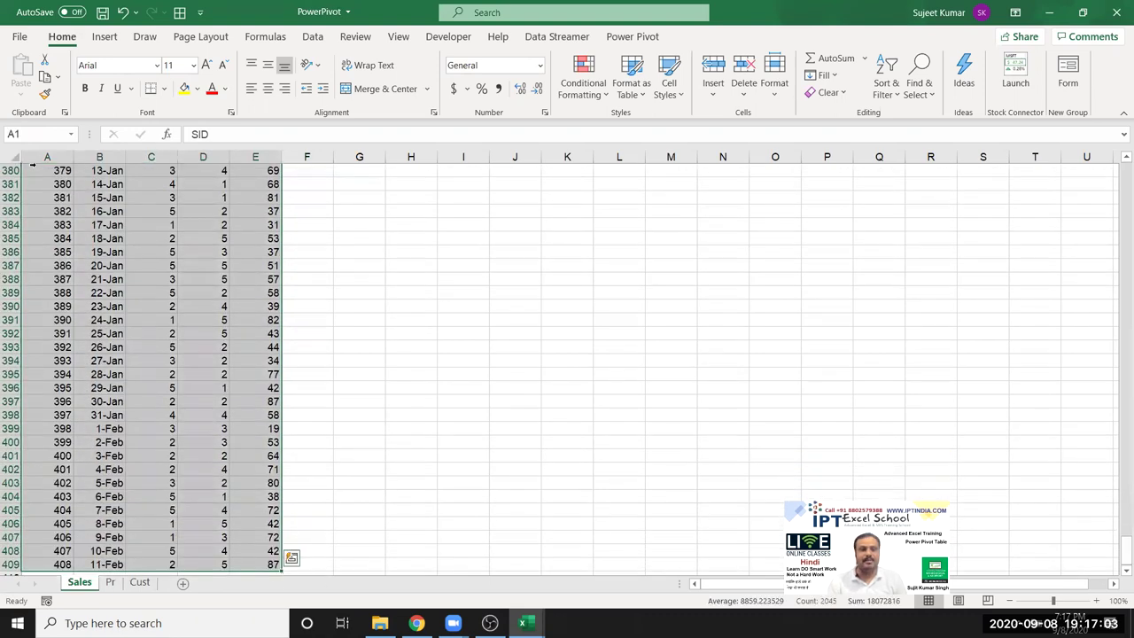
# Create a PivotTable from Sales!$A$1:$E$409 on a new worksheet, adding the data to the Data Model
pyautogui.click(104, 36)
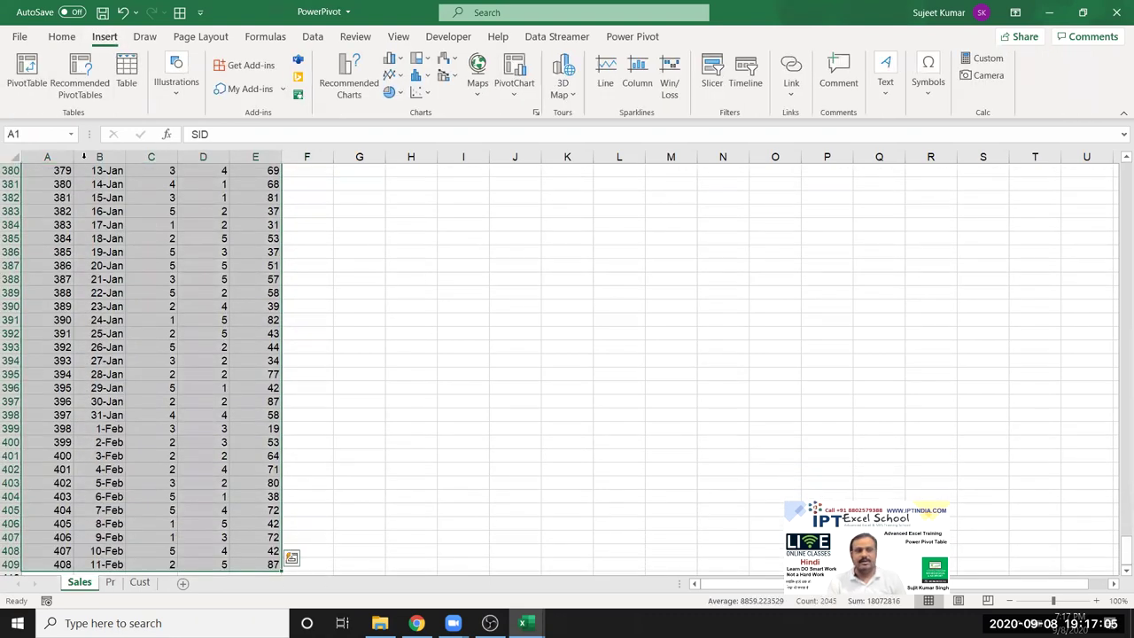
pyautogui.click(27, 71)
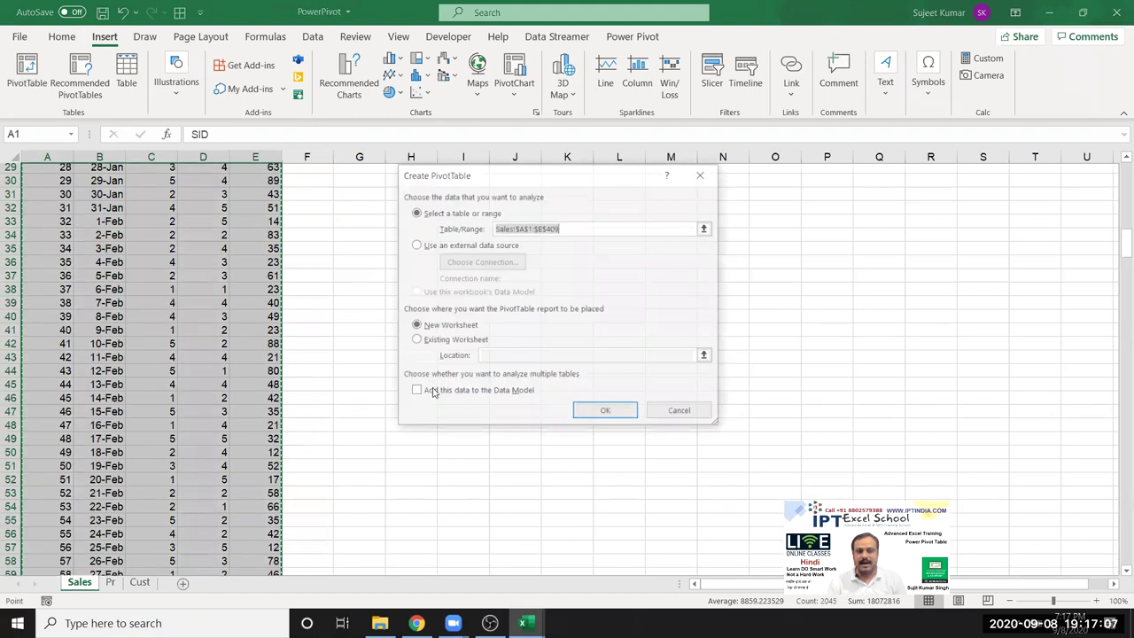
pyautogui.click(433, 392)
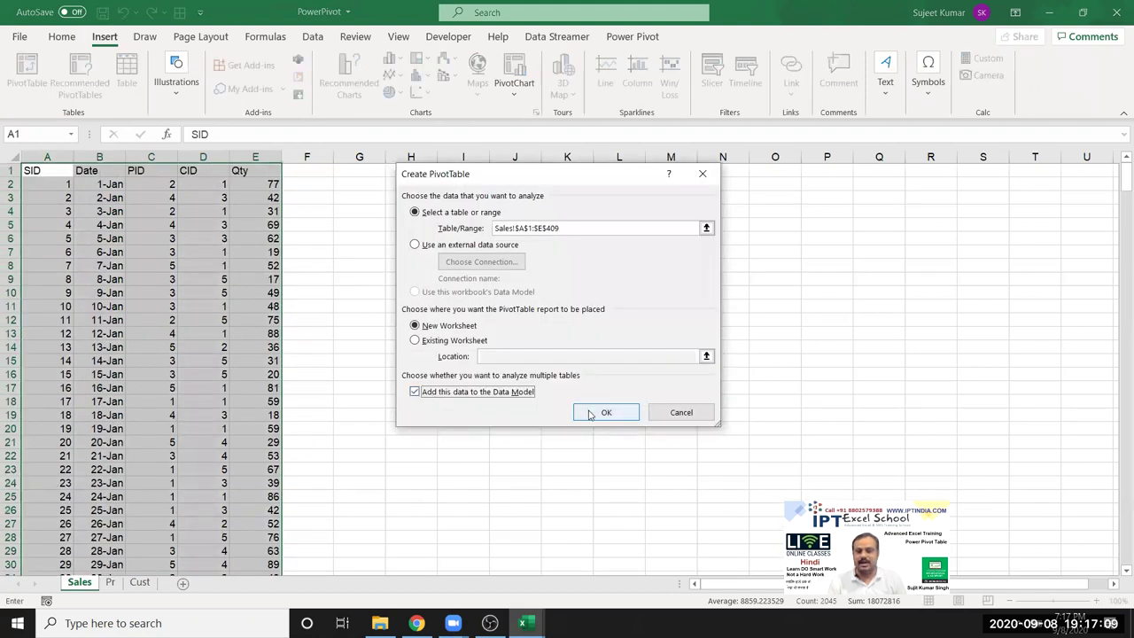
pyautogui.click(601, 412)
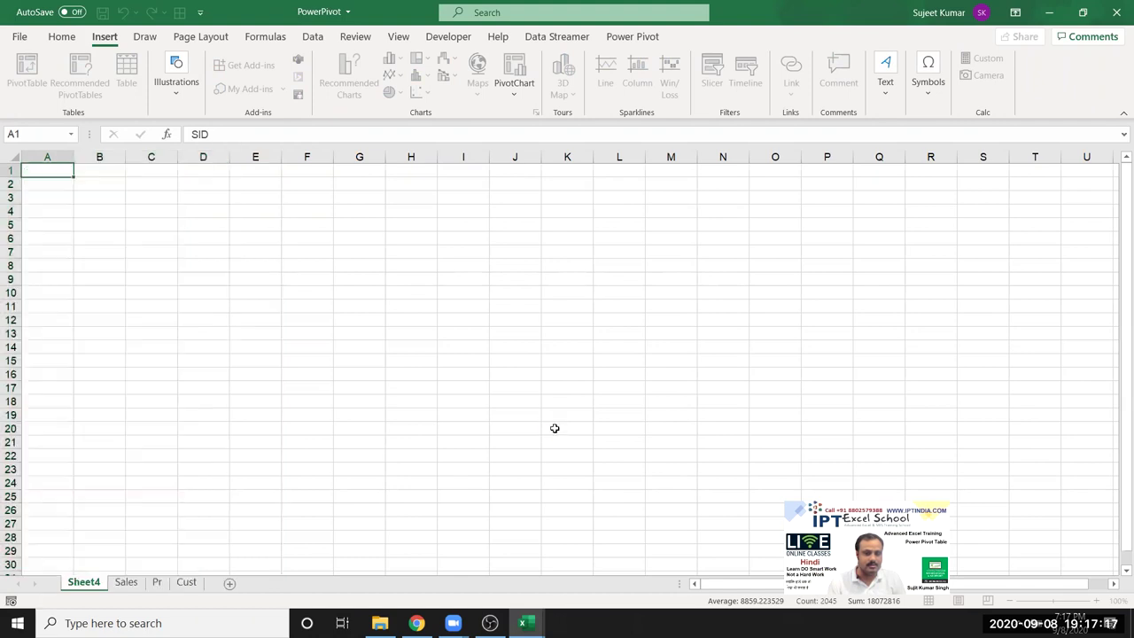
# Select the Pr product table A1:C6 and create a PivotTable based on the workbook's Data Model
pyautogui.click(157, 582)
pyautogui.click(52, 171)
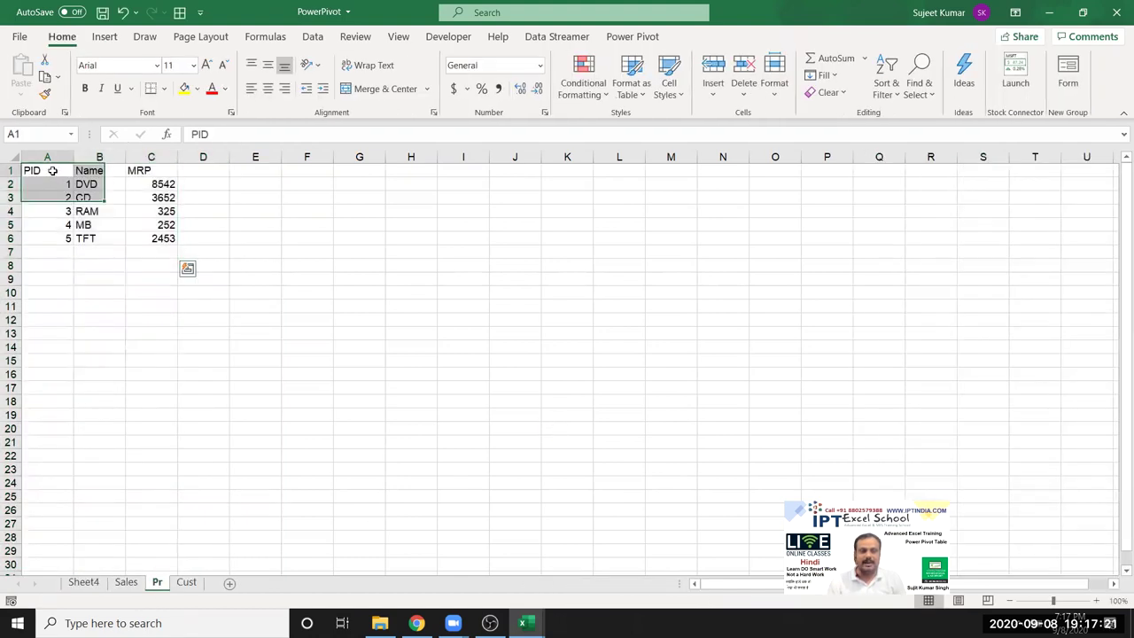
pyautogui.moveTo(53, 171); pyautogui.dragTo(164, 238)
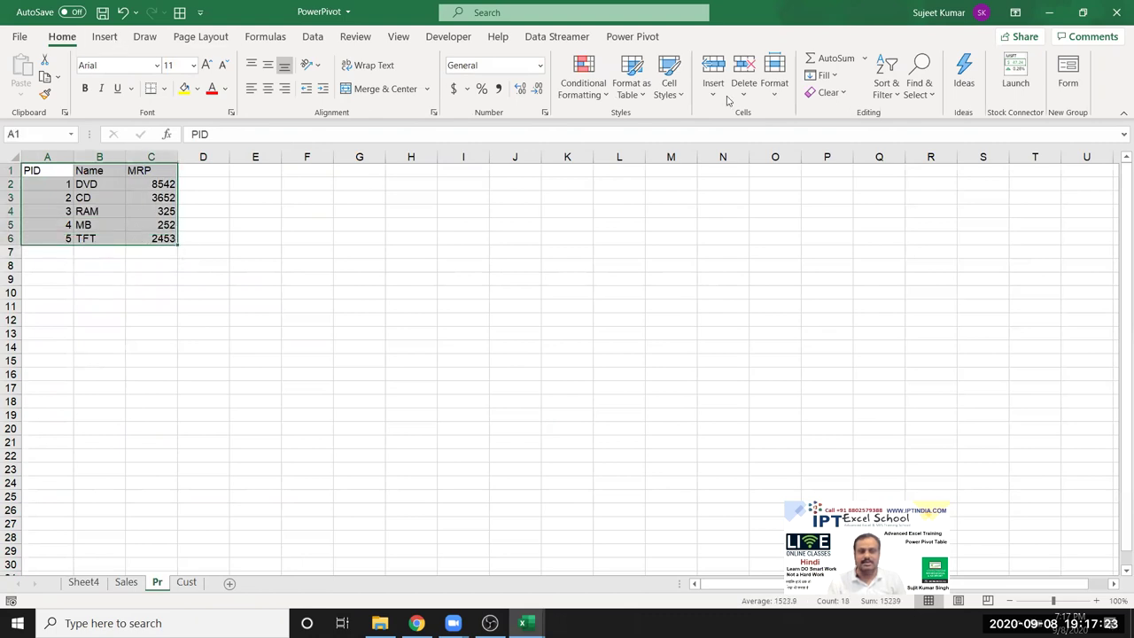
pyautogui.click(104, 36)
pyautogui.click(26, 71)
pyautogui.click(438, 391)
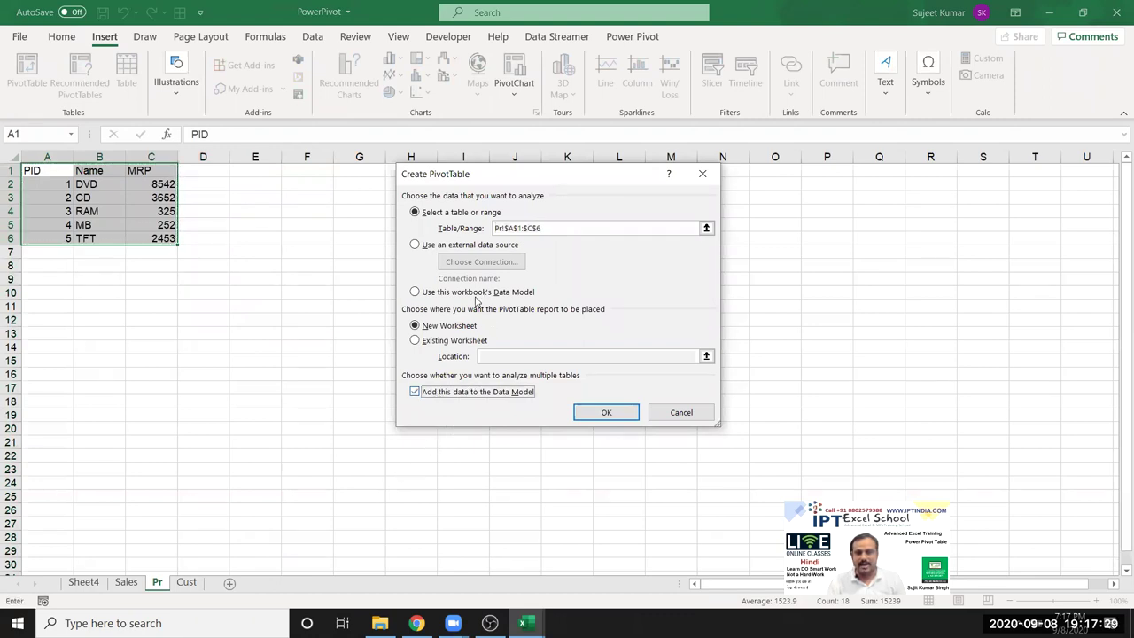
pyautogui.click(432, 295)
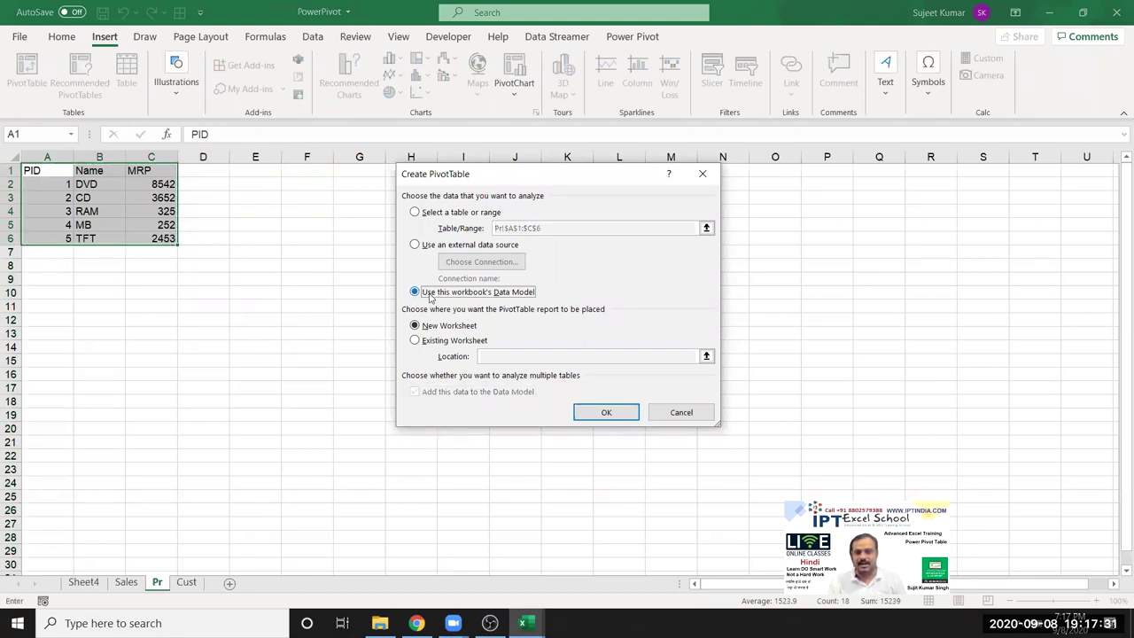
pyautogui.click(84, 585)
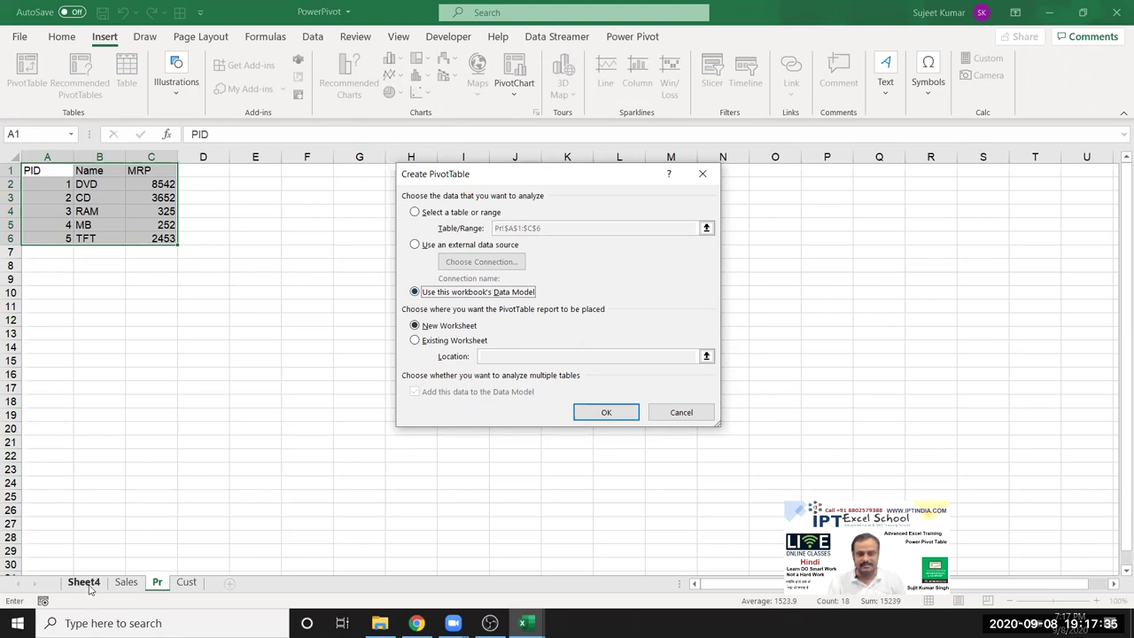
pyautogui.click(595, 420)
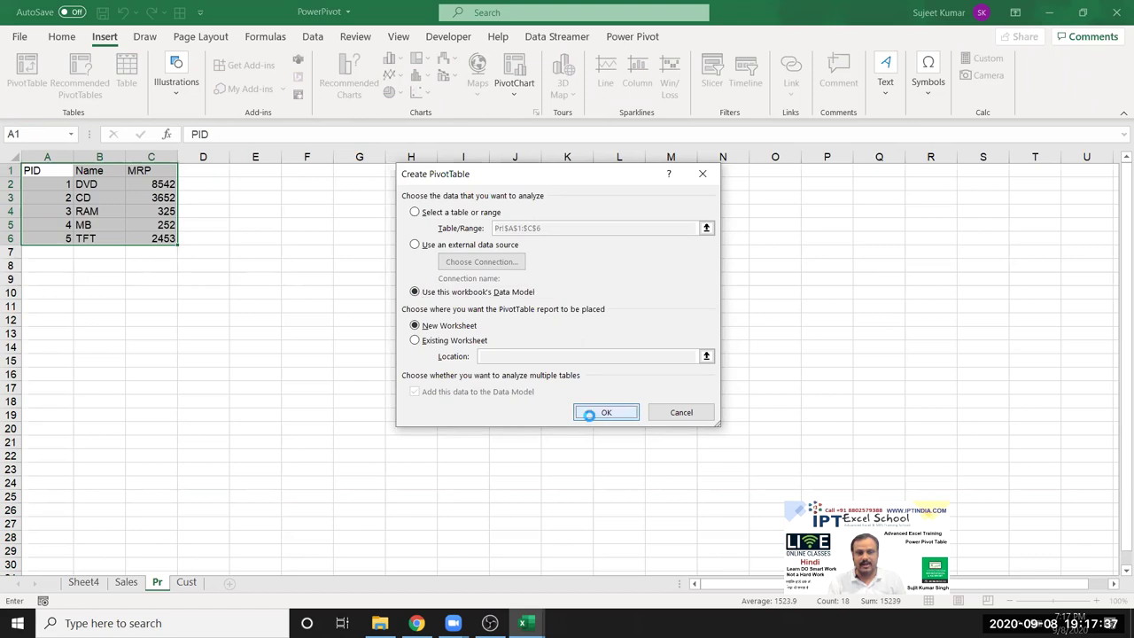
# Create another PivotTable from the Pr range A1:C6, adding it to the Data Model
pyautogui.click(203, 583)
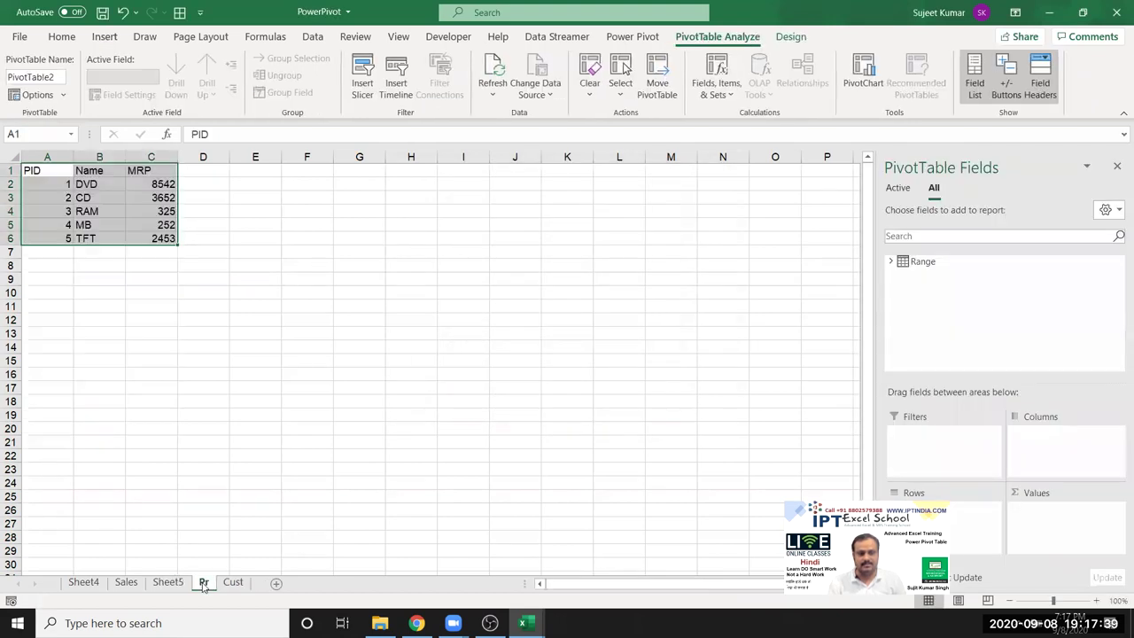
pyautogui.click(104, 36)
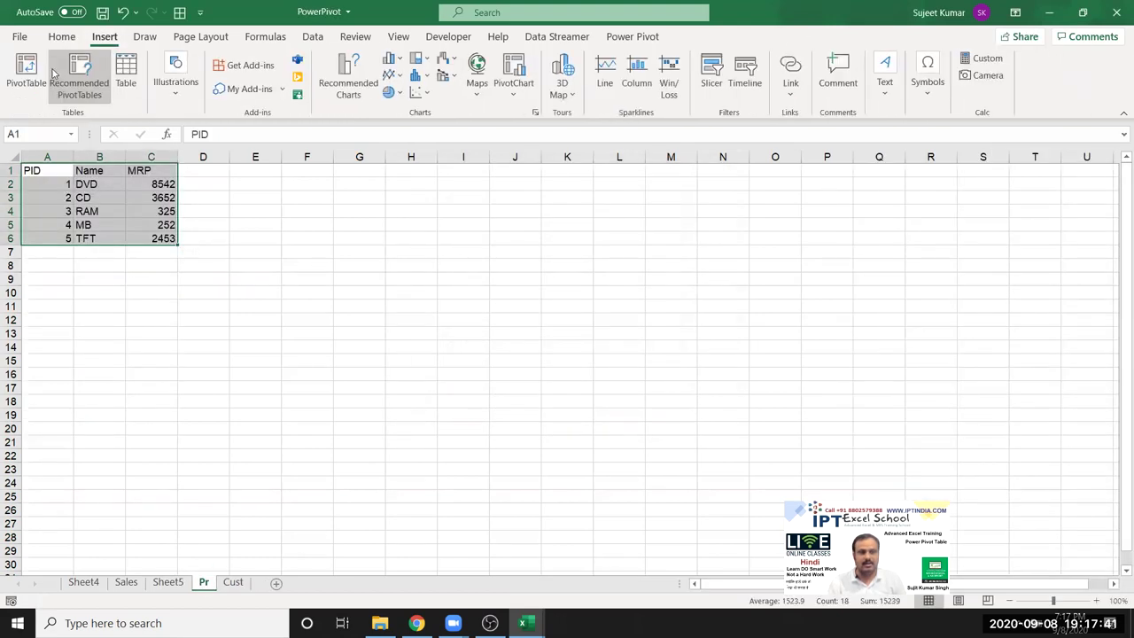
pyautogui.click(27, 75)
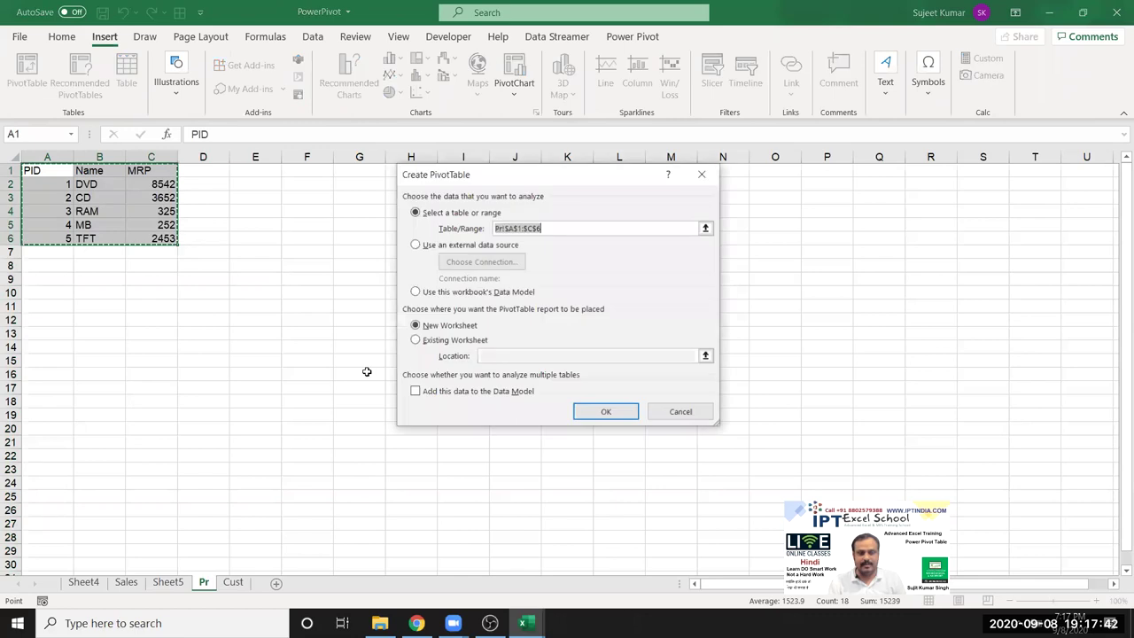
pyautogui.click(459, 293)
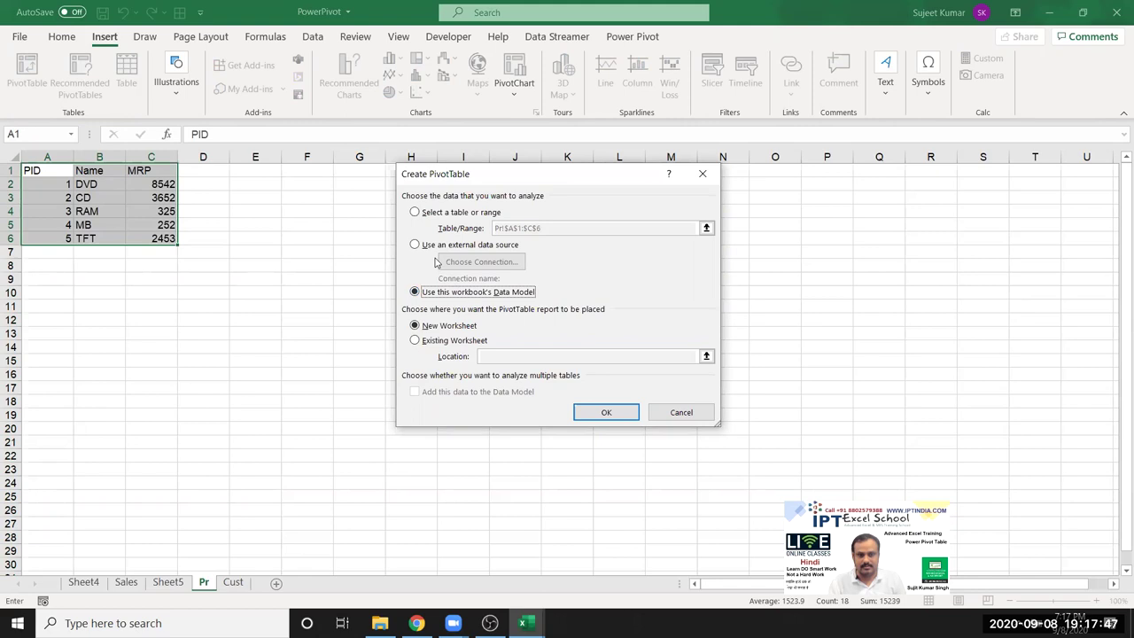
pyautogui.click(432, 212)
pyautogui.click(417, 392)
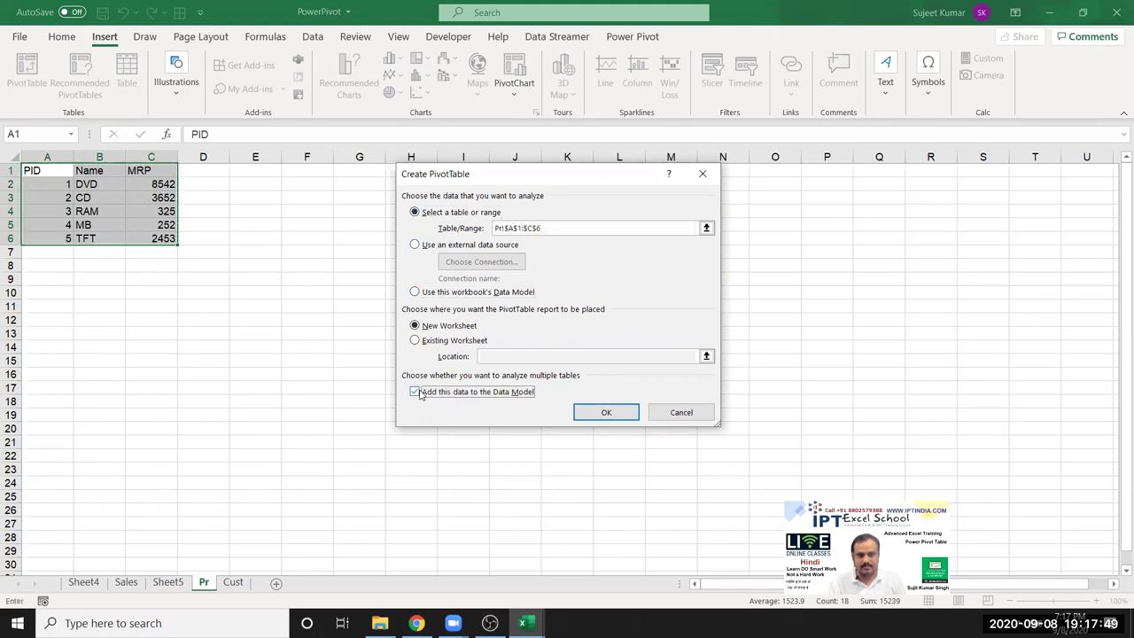
pyautogui.click(454, 293)
pyautogui.click(585, 415)
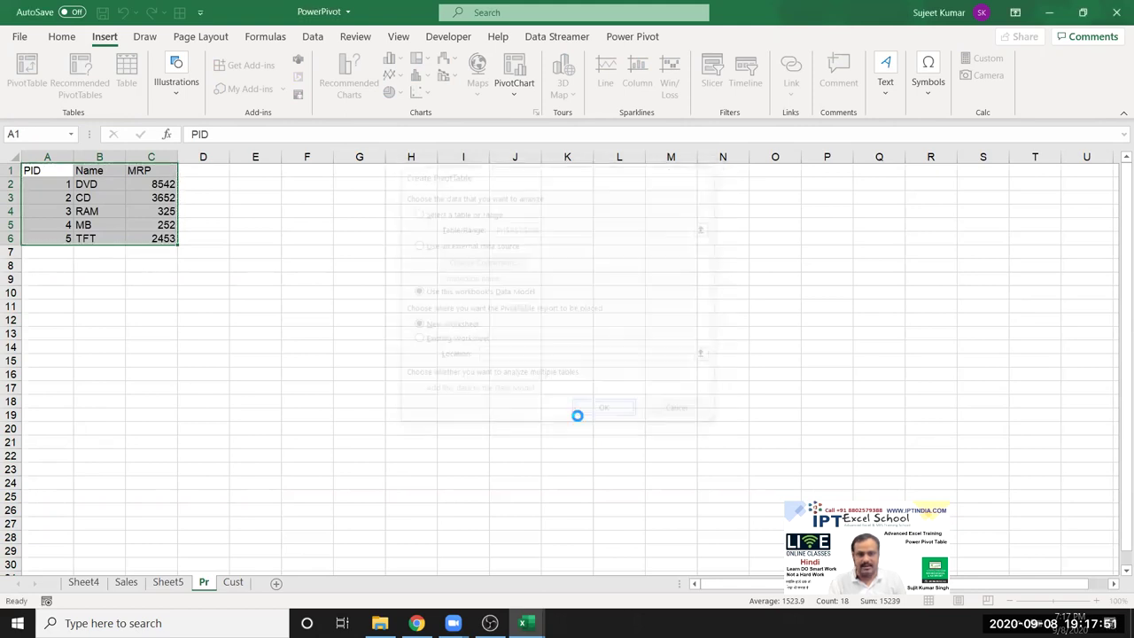
# Review the sheets: Sheet4's PivotTable1, the Sales data and Sheet5's empty PivotTable2
pyautogui.rightClick(213, 589)
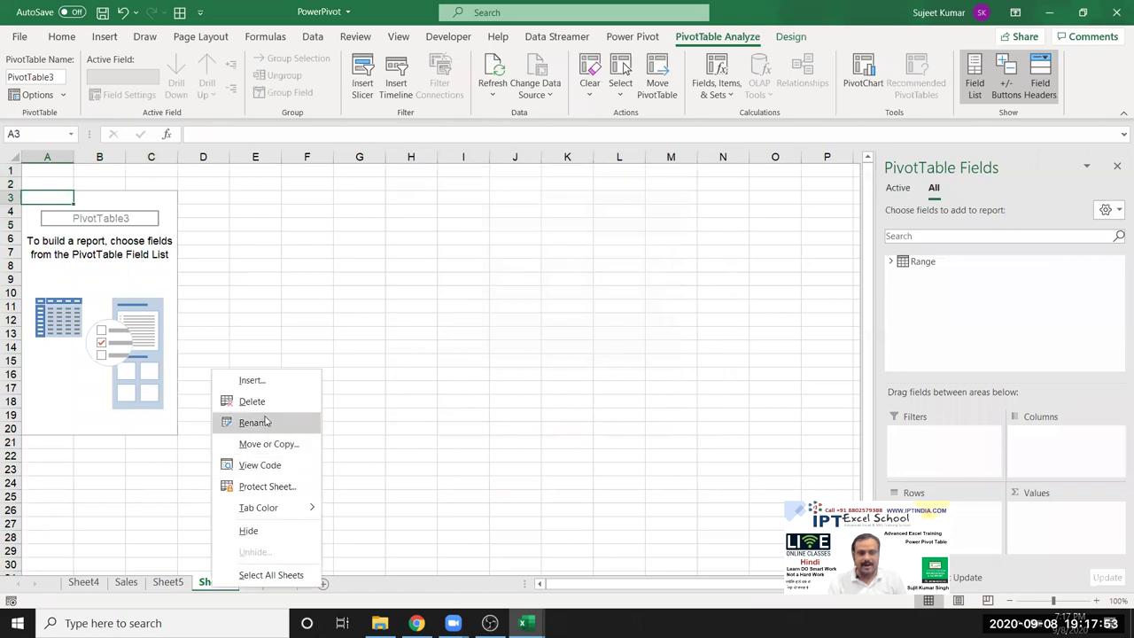
pyautogui.click(436, 437)
pyautogui.click(164, 585)
pyautogui.click(89, 586)
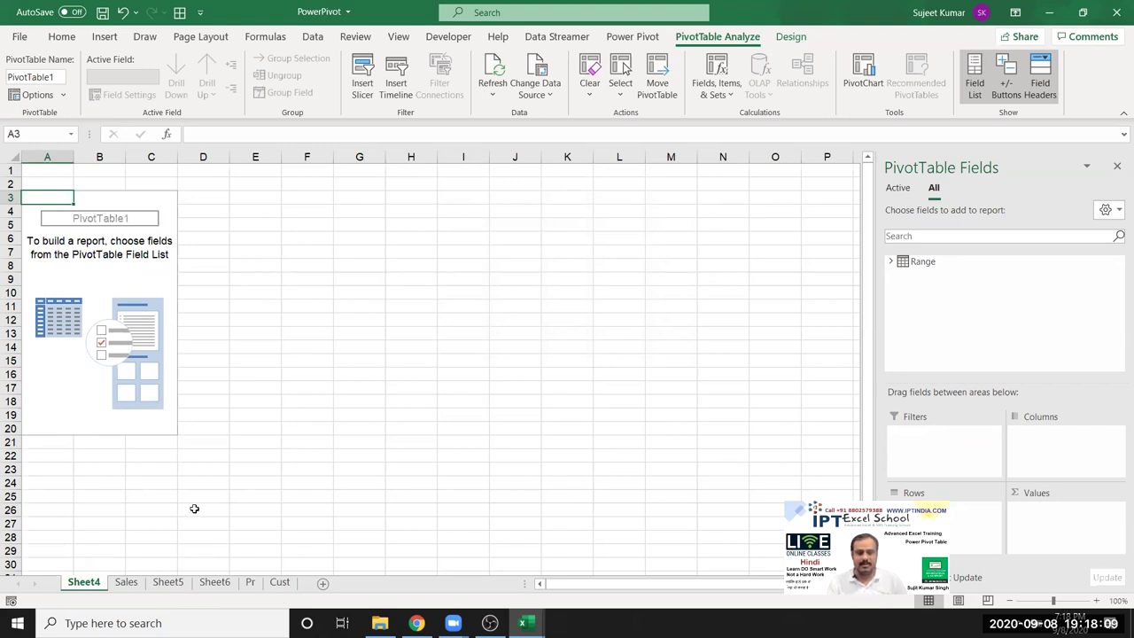
pyautogui.click(125, 584)
pyautogui.click(176, 587)
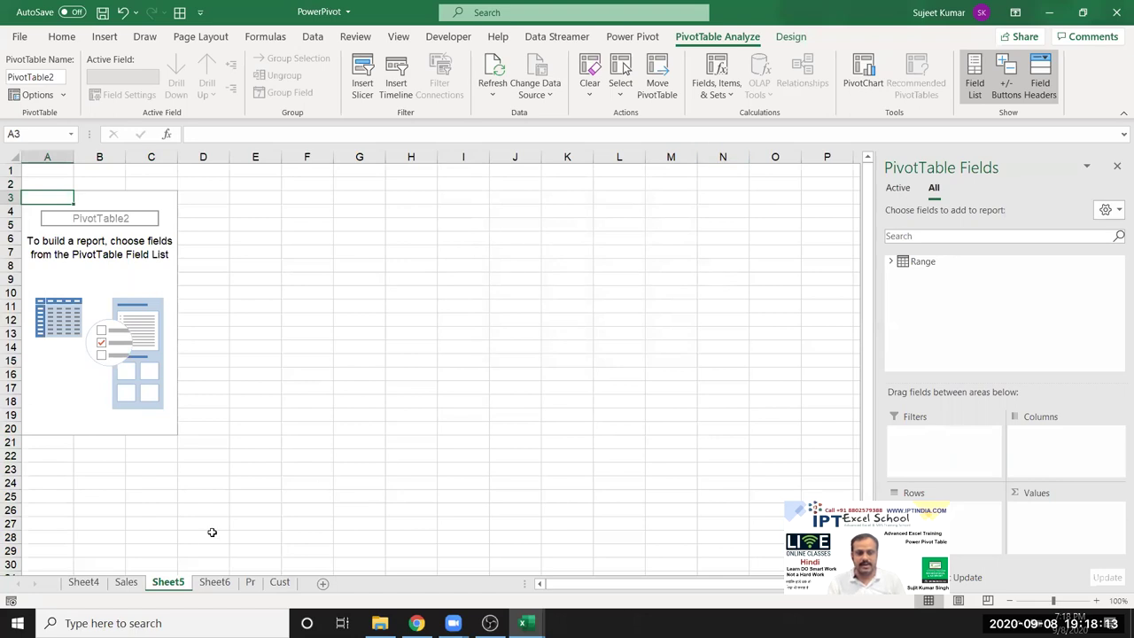
# Delete Sheet5 and Sheet6 along with their empty PivotTables
pyautogui.rightClick(173, 585)
pyautogui.click(220, 390)
pyautogui.click(542, 351)
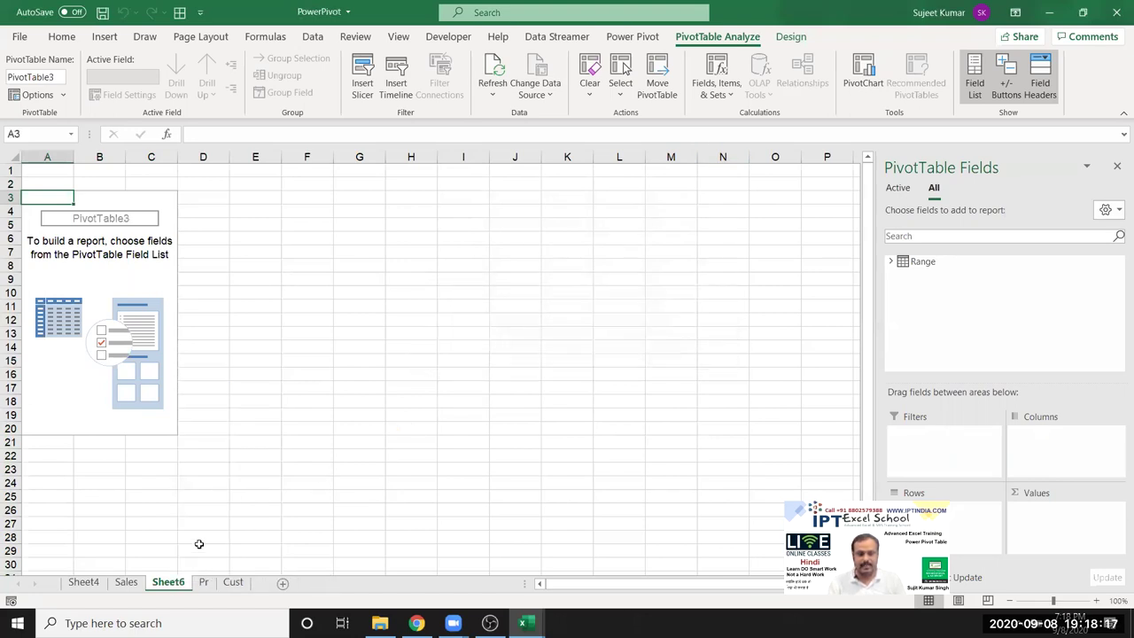
pyautogui.rightClick(188, 589)
pyautogui.click(217, 404)
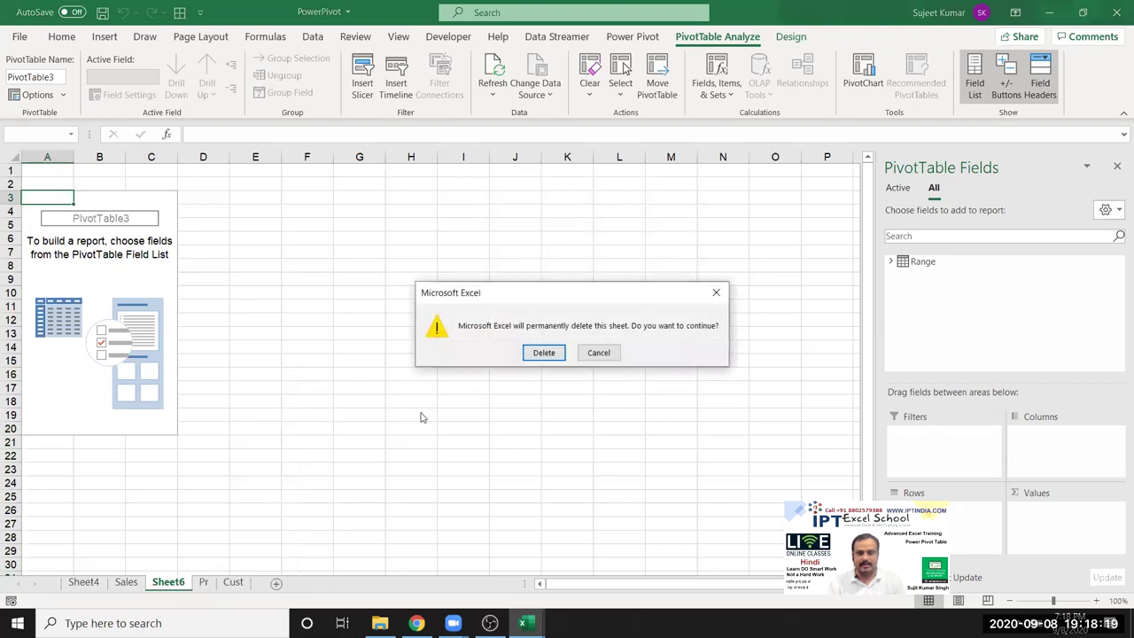
pyautogui.click(542, 353)
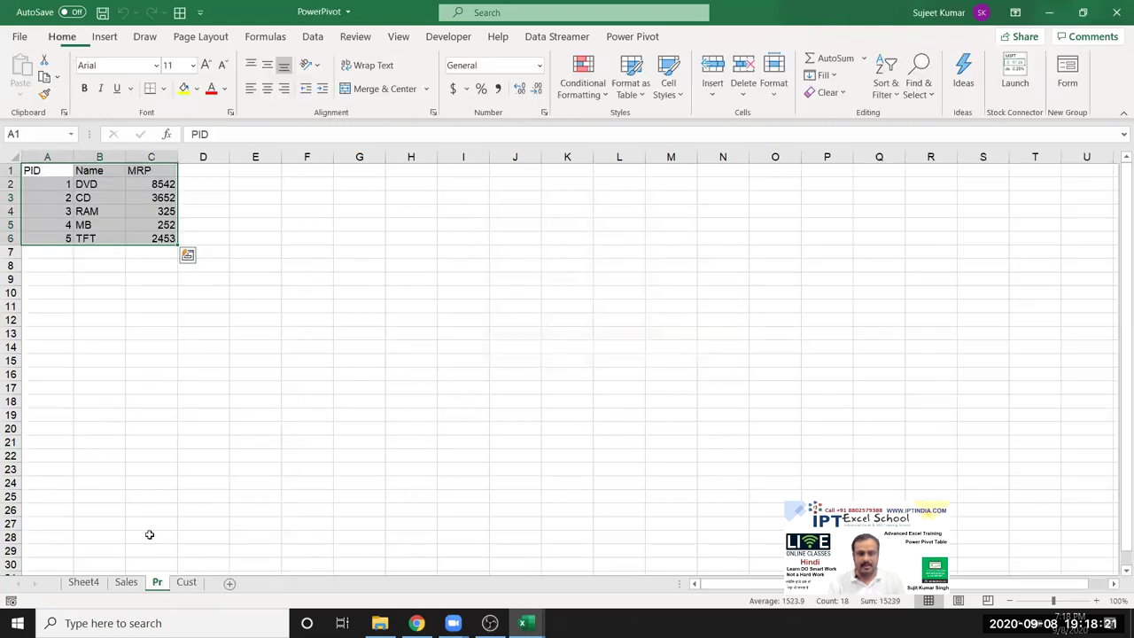
# Create PivotTable4 on new Sheet7 from the Pr table (PID, Name, MRP), adding it to the Data Model
pyautogui.click(85, 583)
pyautogui.click(129, 585)
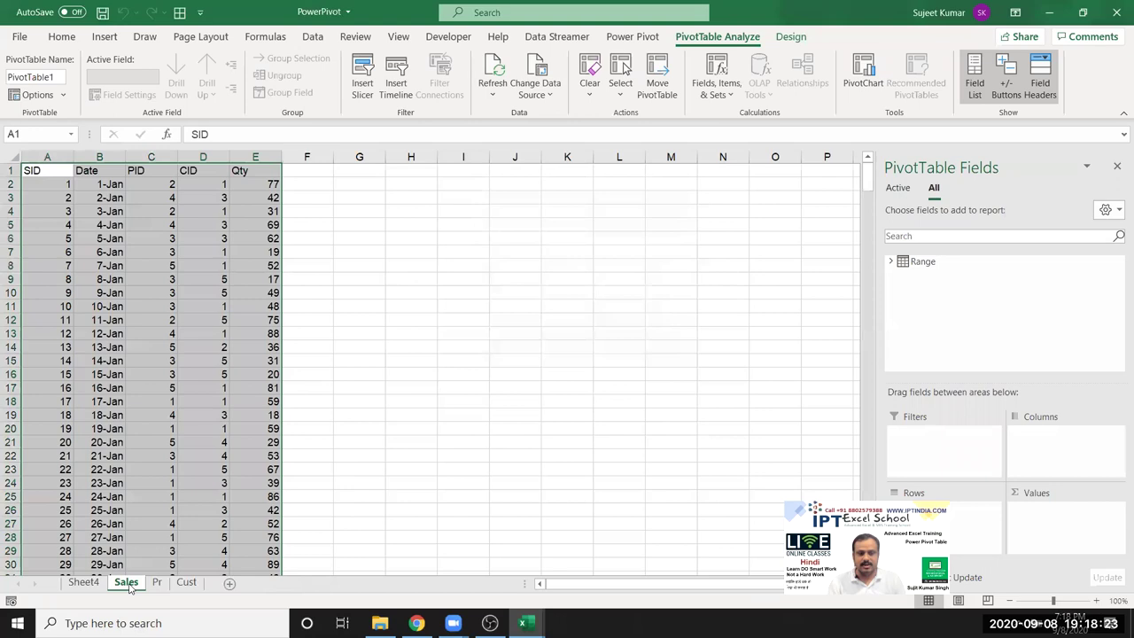
pyautogui.click(157, 585)
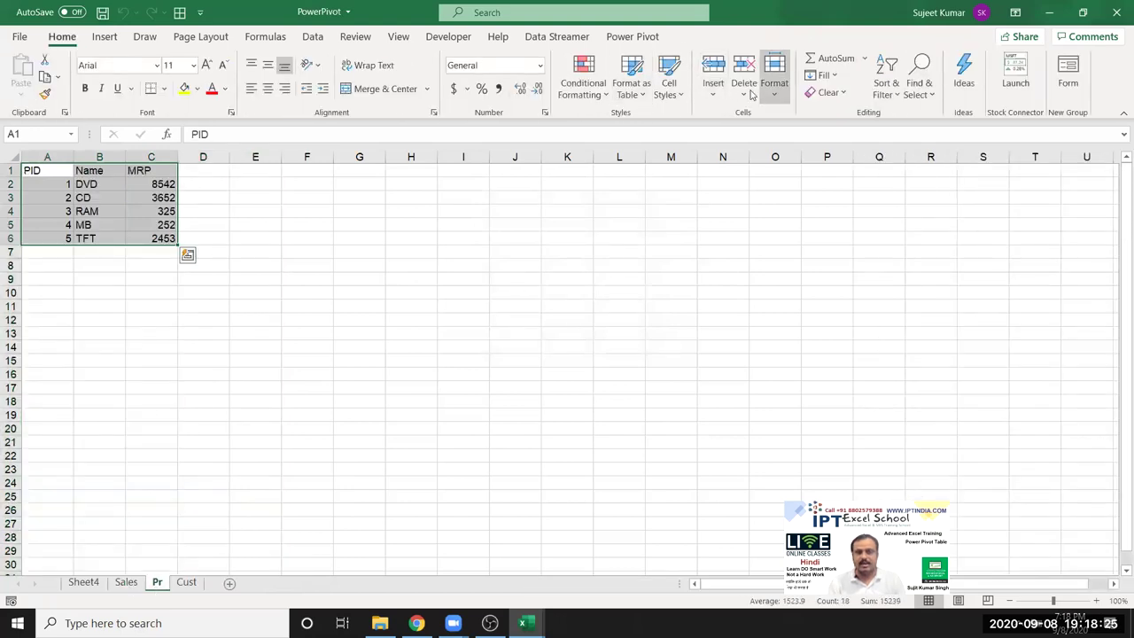
pyautogui.click(103, 39)
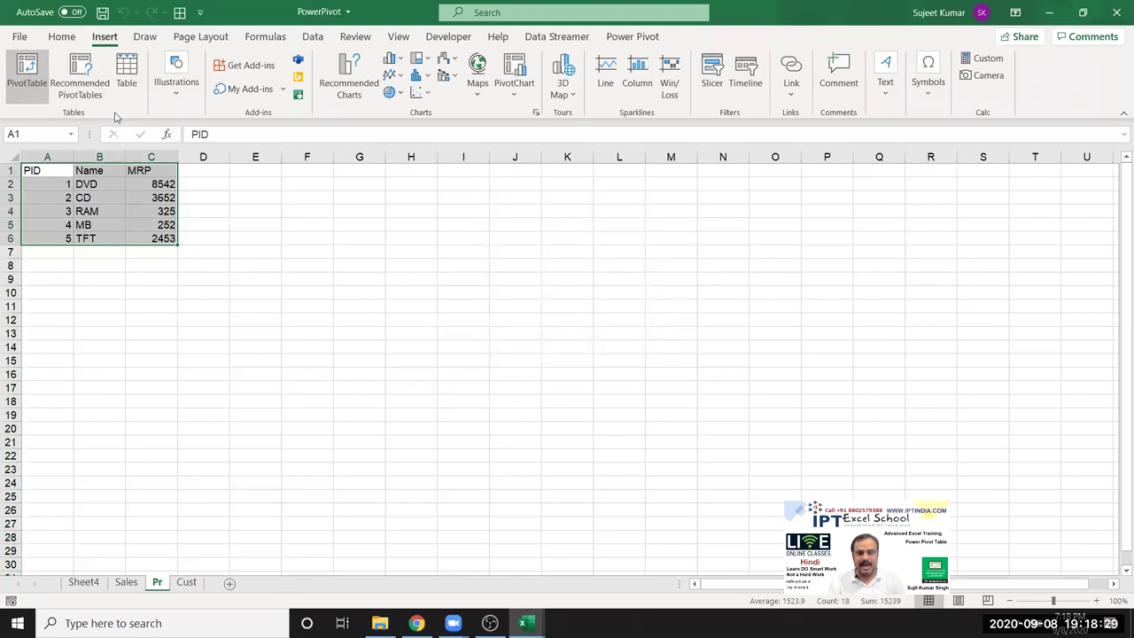
pyautogui.click(413, 392)
pyautogui.click(600, 410)
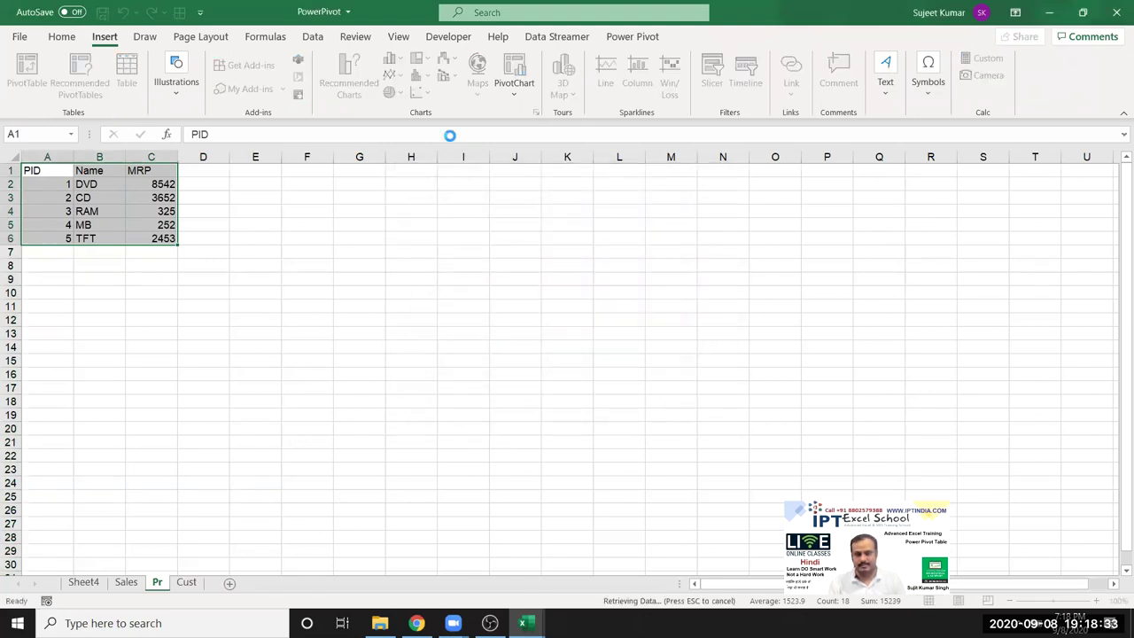
pyautogui.scroll(-1, 719, 342)
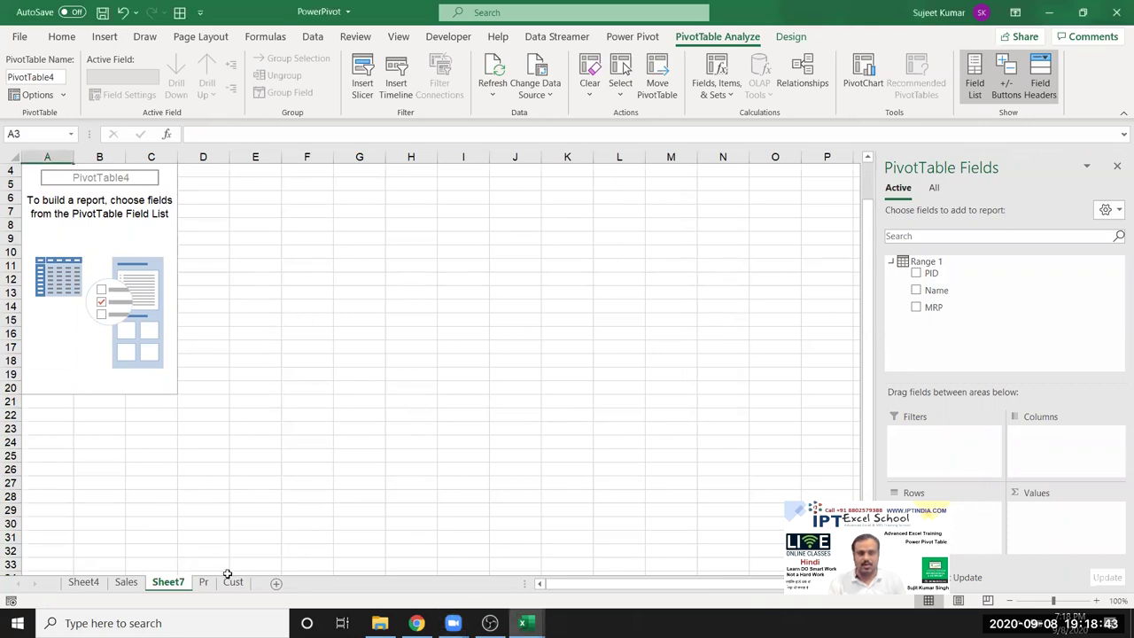
# Select Cust A1:C6 and create a PivotTable on new Sheet8, adding CID, Name, City to the Data Model
pyautogui.click(233, 582)
pyautogui.moveTo(35, 170)
pyautogui.mouseDown()
pyautogui.moveTo(99, 170)
pyautogui.moveTo(144, 238)
pyautogui.mouseUp()
pyautogui.click(96, 41)
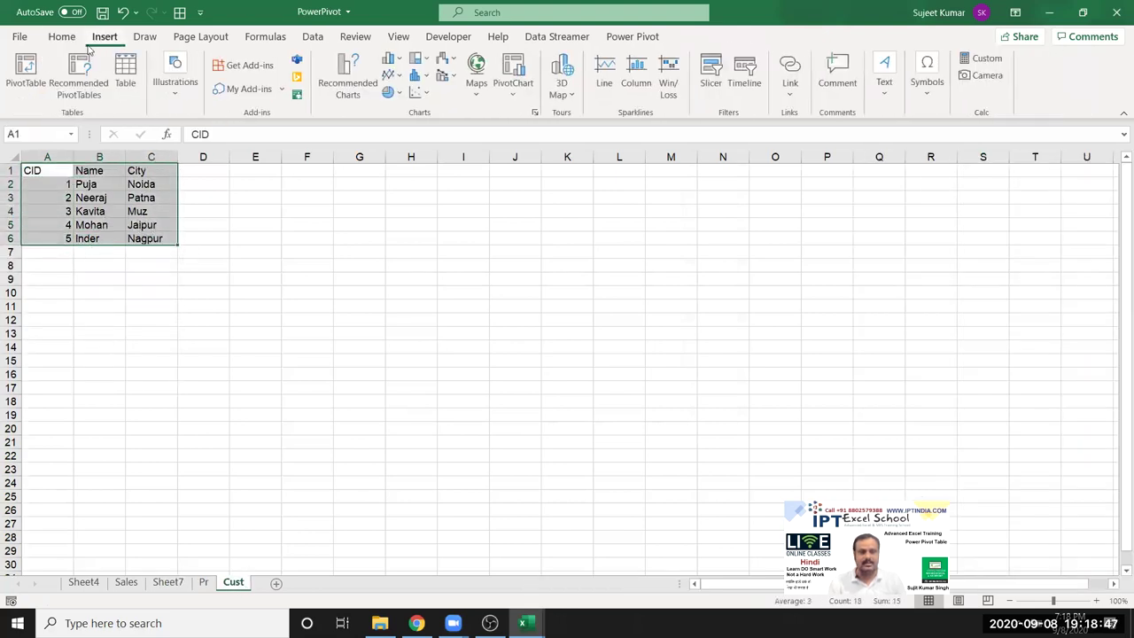
pyautogui.click(26, 72)
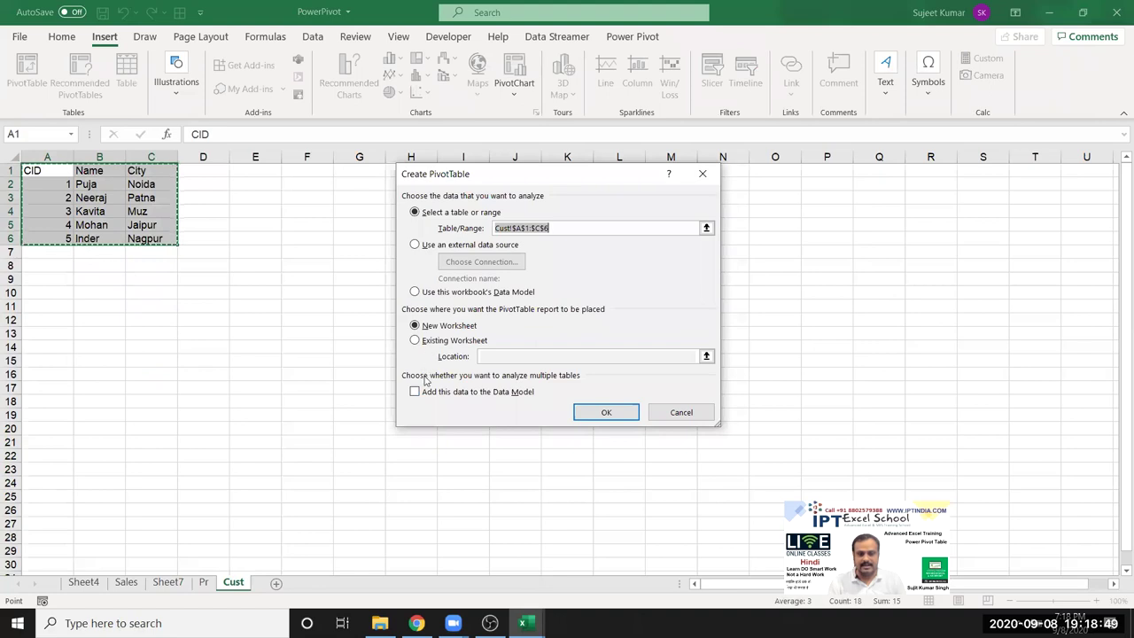
pyautogui.click(416, 391)
pyautogui.click(604, 412)
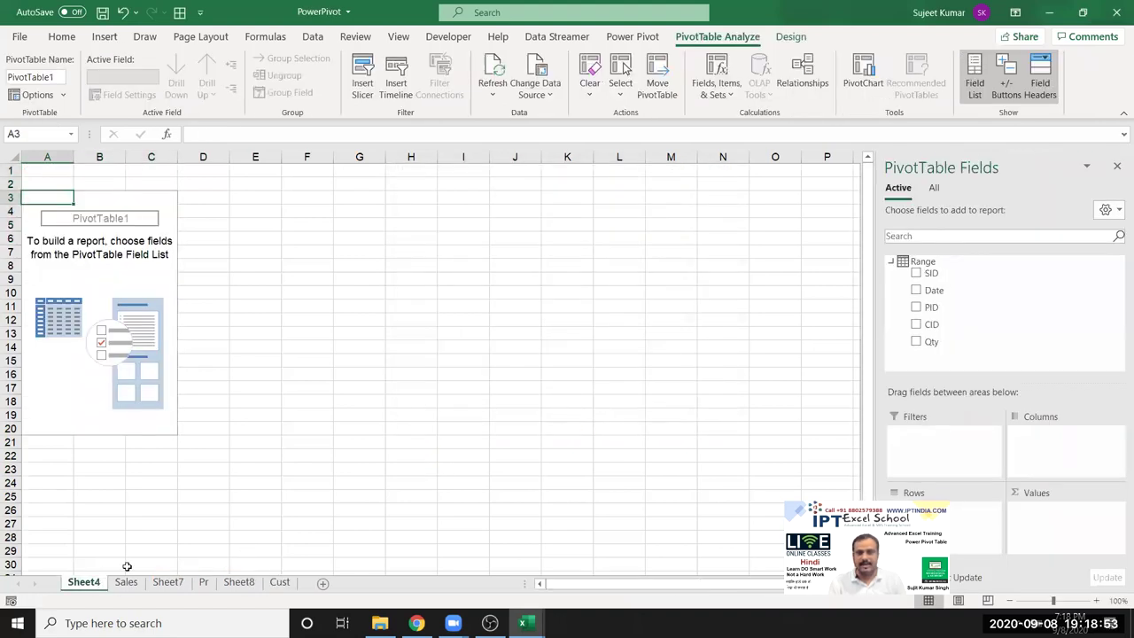
# From Sheet4's PivotTable1, open Manage Relationships, which shows none defined yet
pyautogui.click(135, 282)
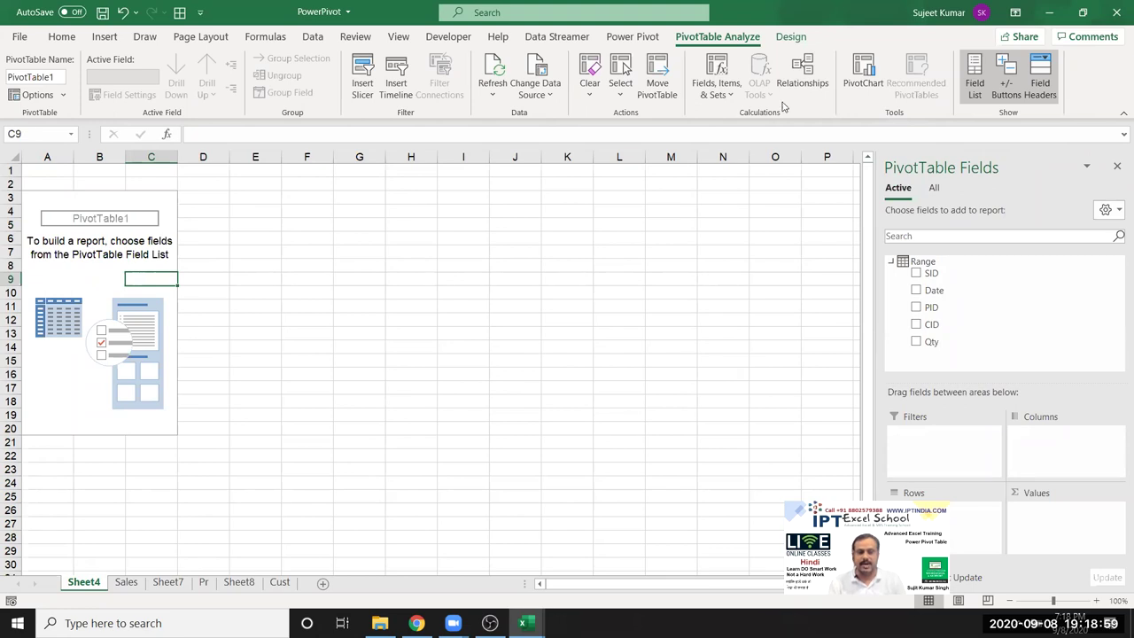
pyautogui.click(809, 85)
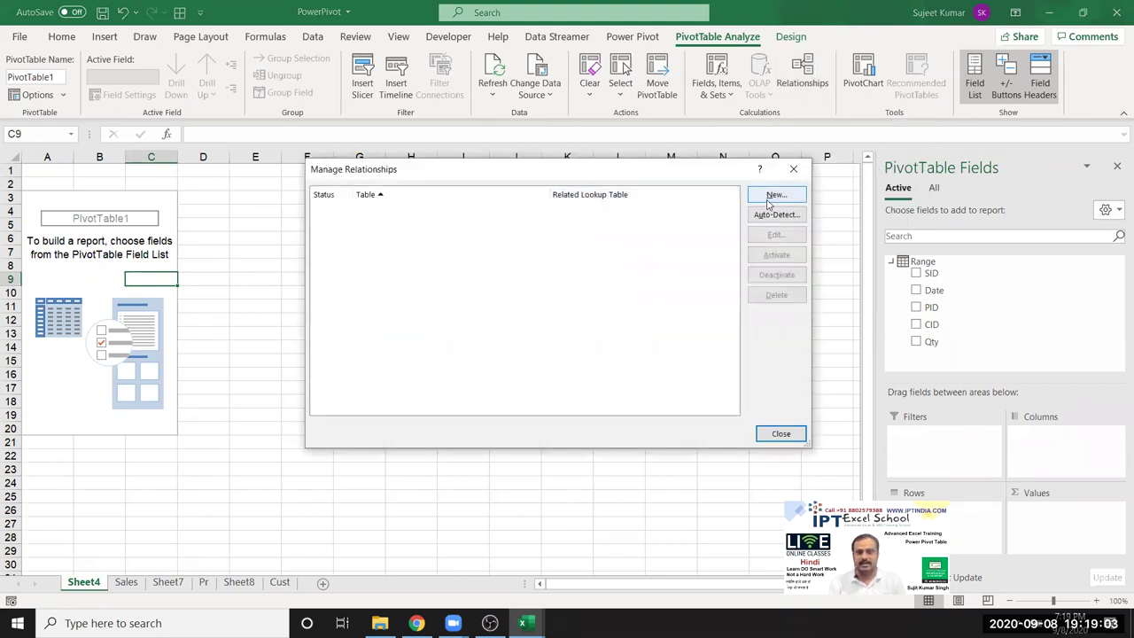
# Create a relationship from the Range sales table's PID to the Range 1 product table's PID
pyautogui.click(772, 197)
pyautogui.click(444, 289)
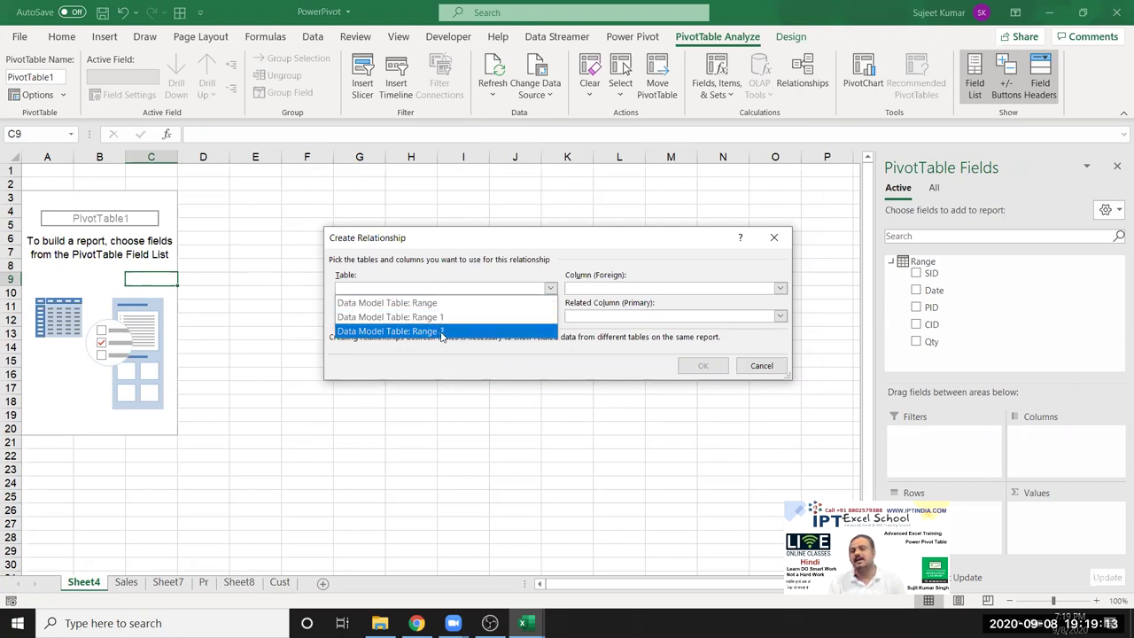
pyautogui.click(435, 304)
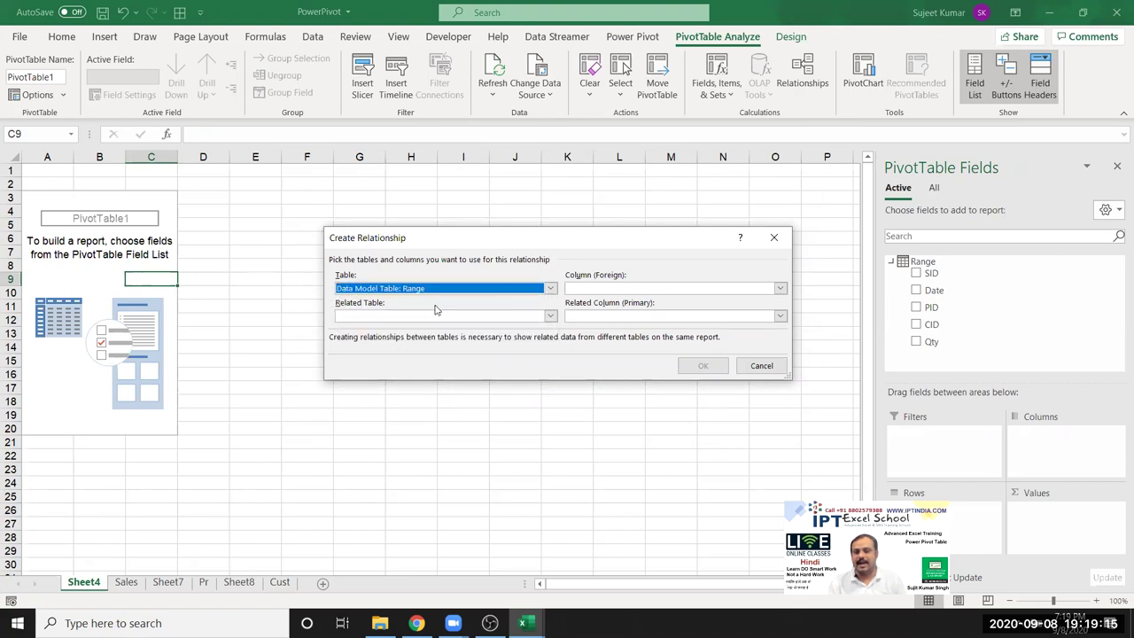
pyautogui.click(591, 293)
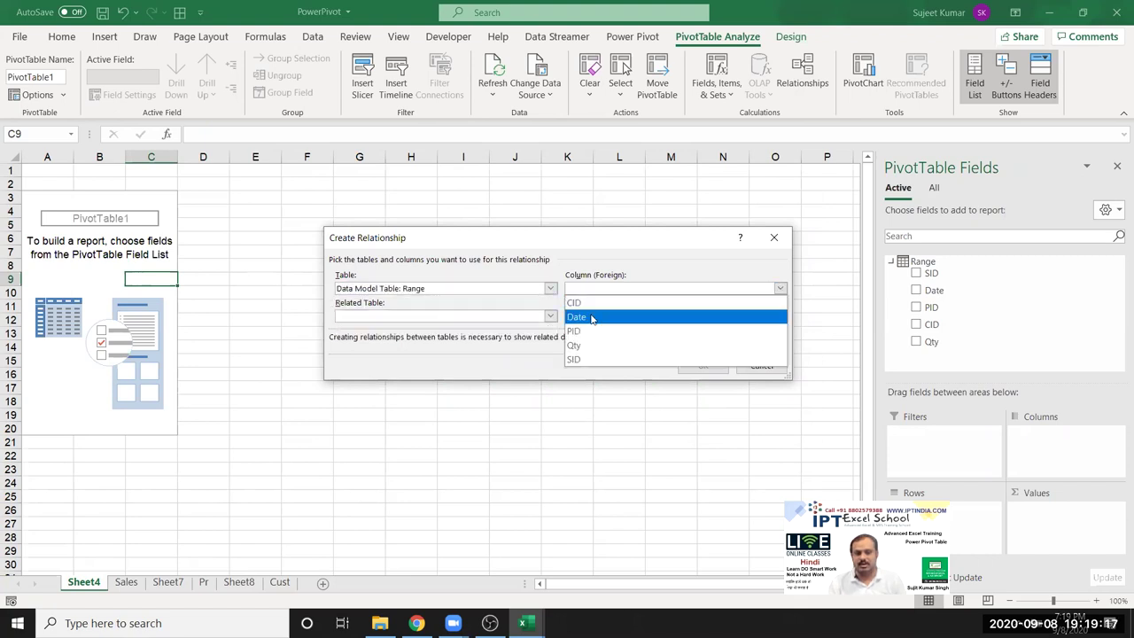
pyautogui.click(594, 331)
pyautogui.click(461, 317)
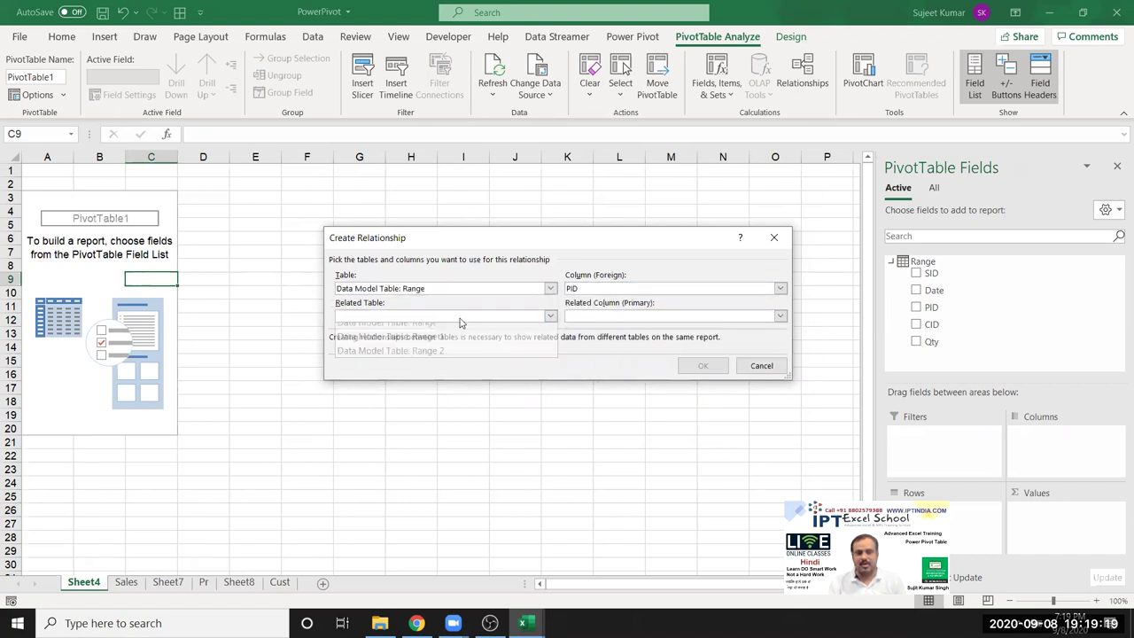
pyautogui.click(443, 343)
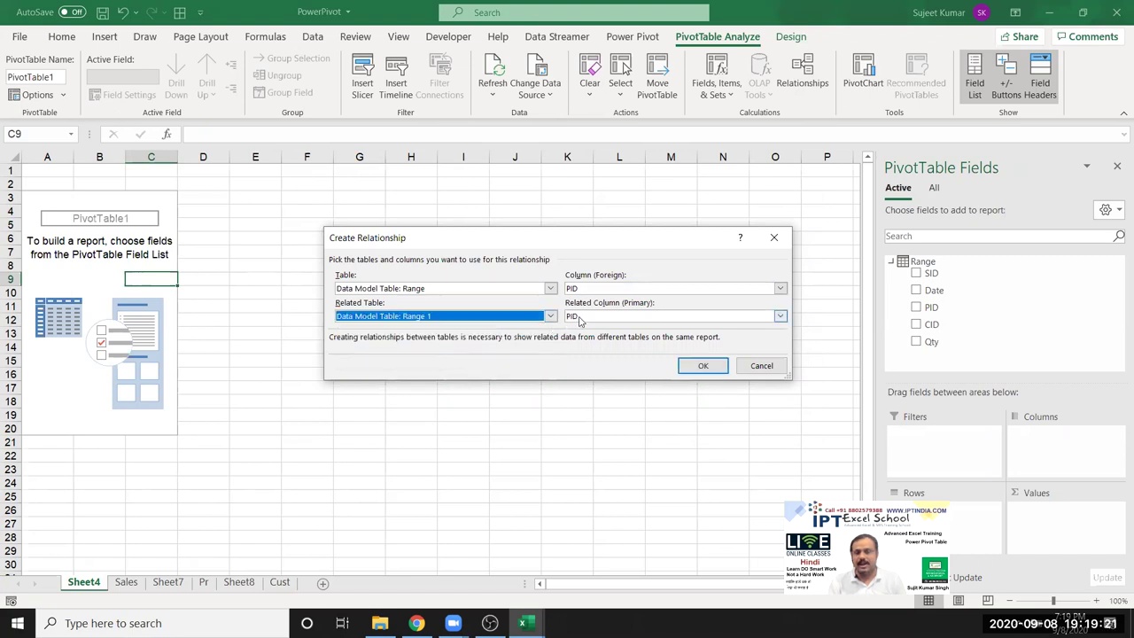
pyautogui.click(687, 369)
# Add a second relationship joining Range CID to Range 2 CID, then close Manage Relationships
pyautogui.click(789, 204)
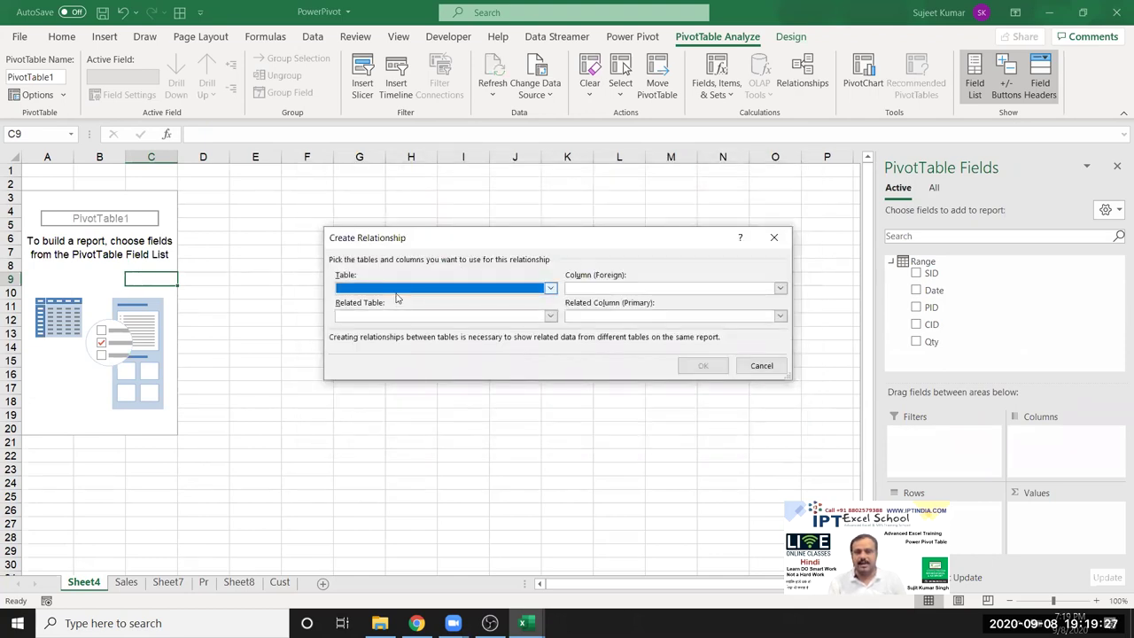
pyautogui.click(395, 293)
pyautogui.click(403, 301)
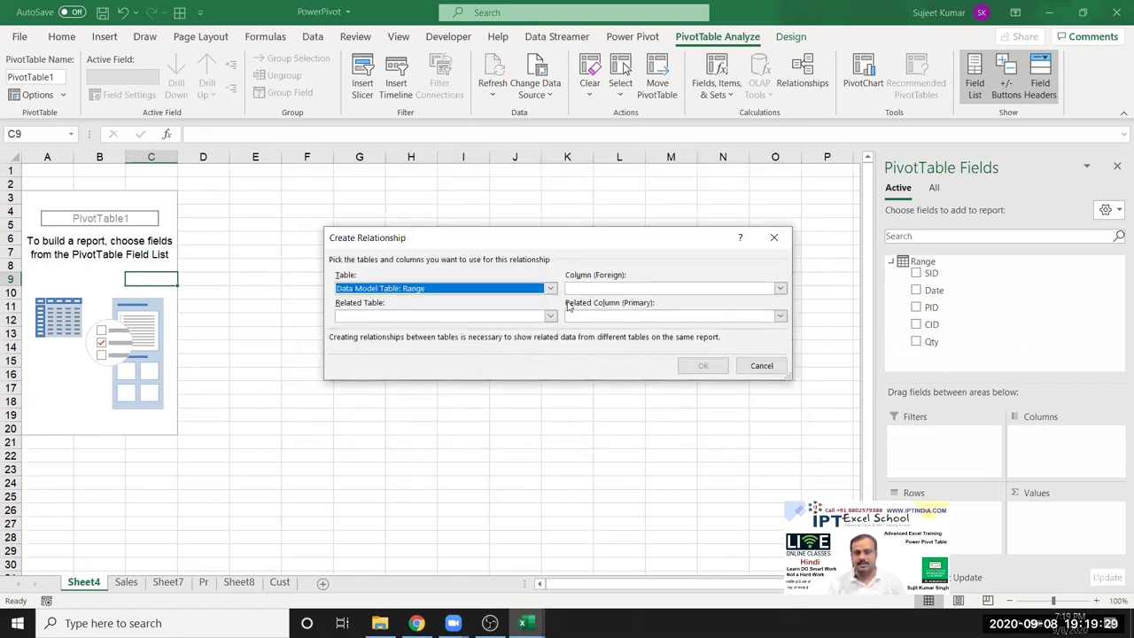
pyautogui.click(578, 288)
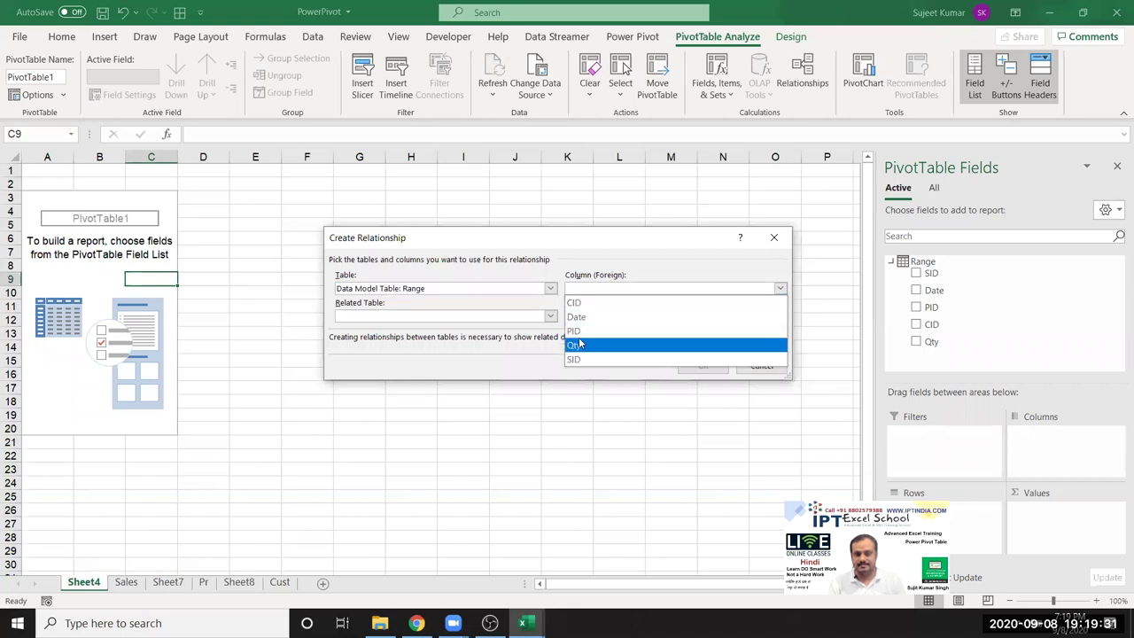
pyautogui.click(510, 316)
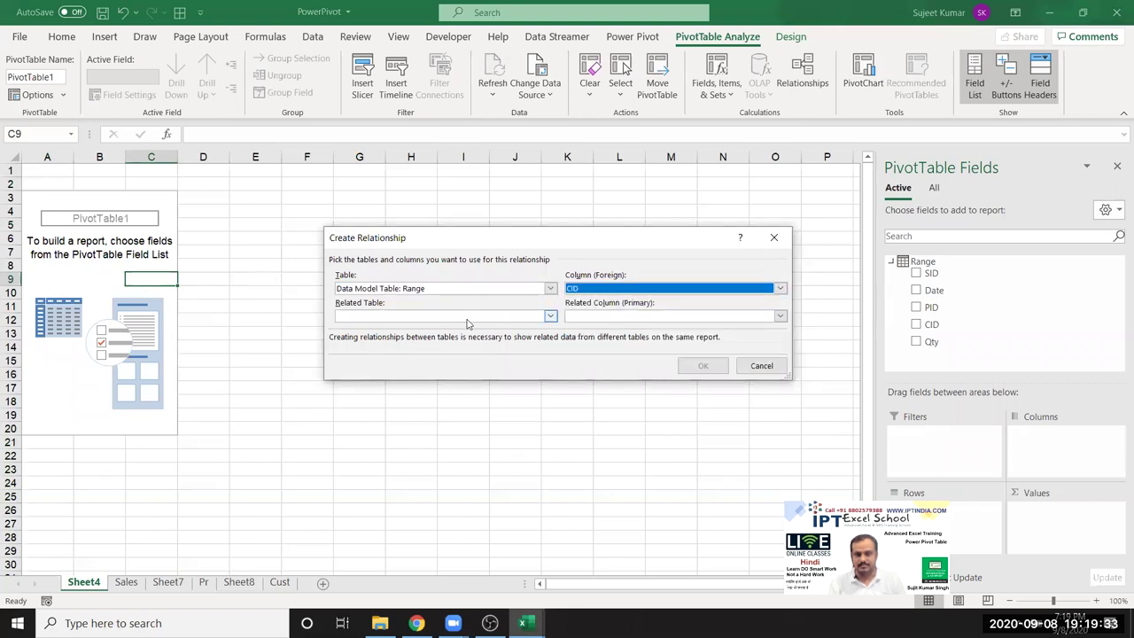
pyautogui.click(468, 316)
pyautogui.click(416, 358)
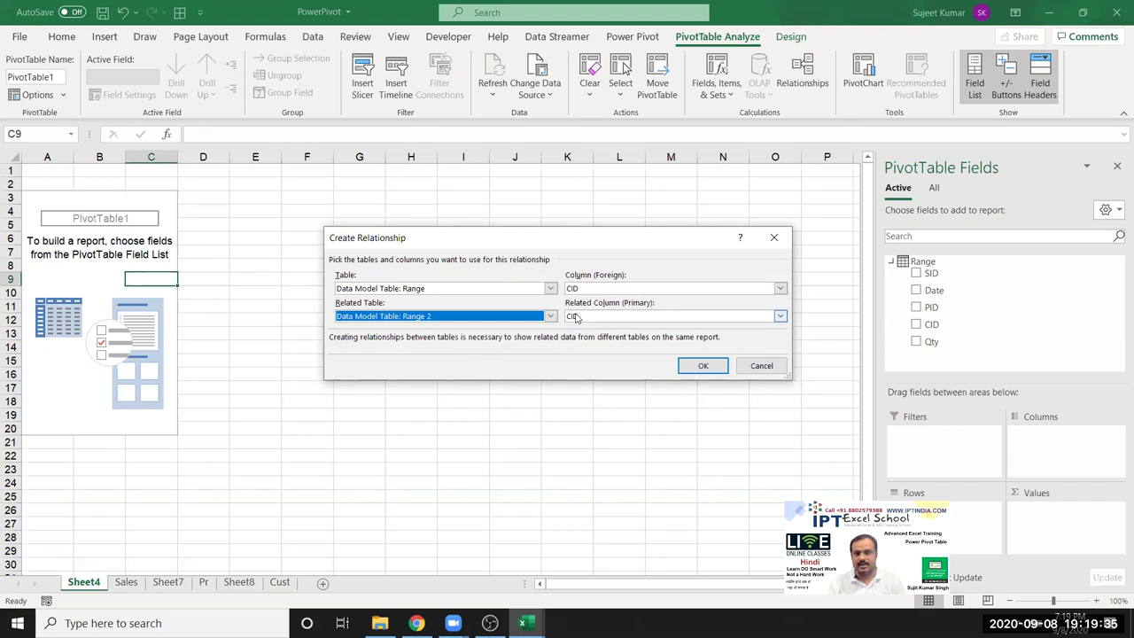
pyautogui.click(687, 366)
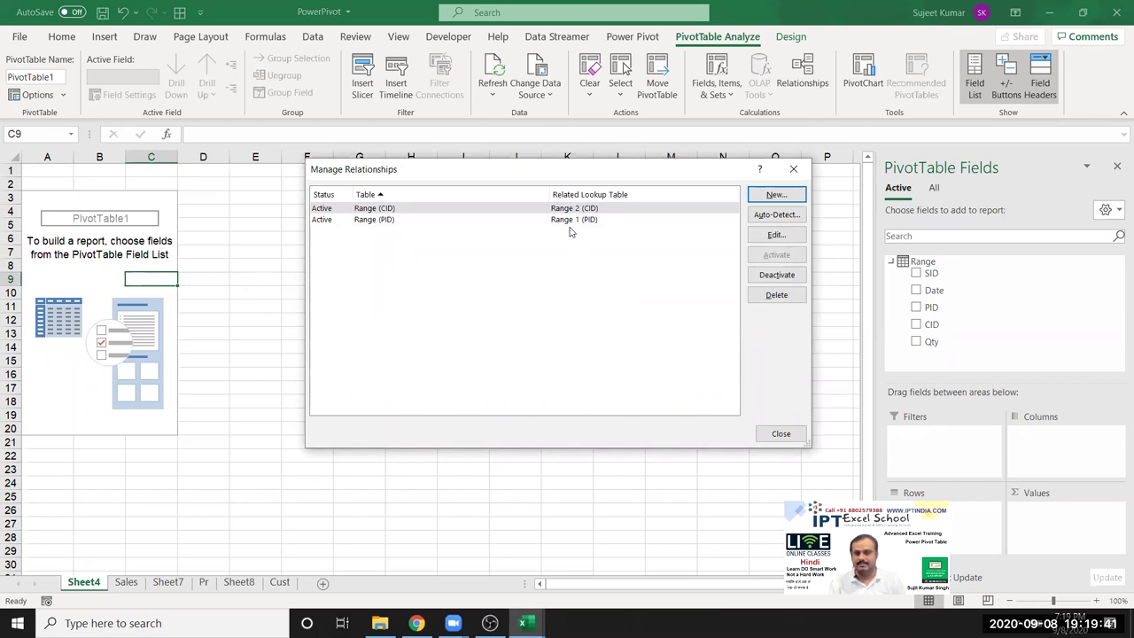
pyautogui.click(781, 434)
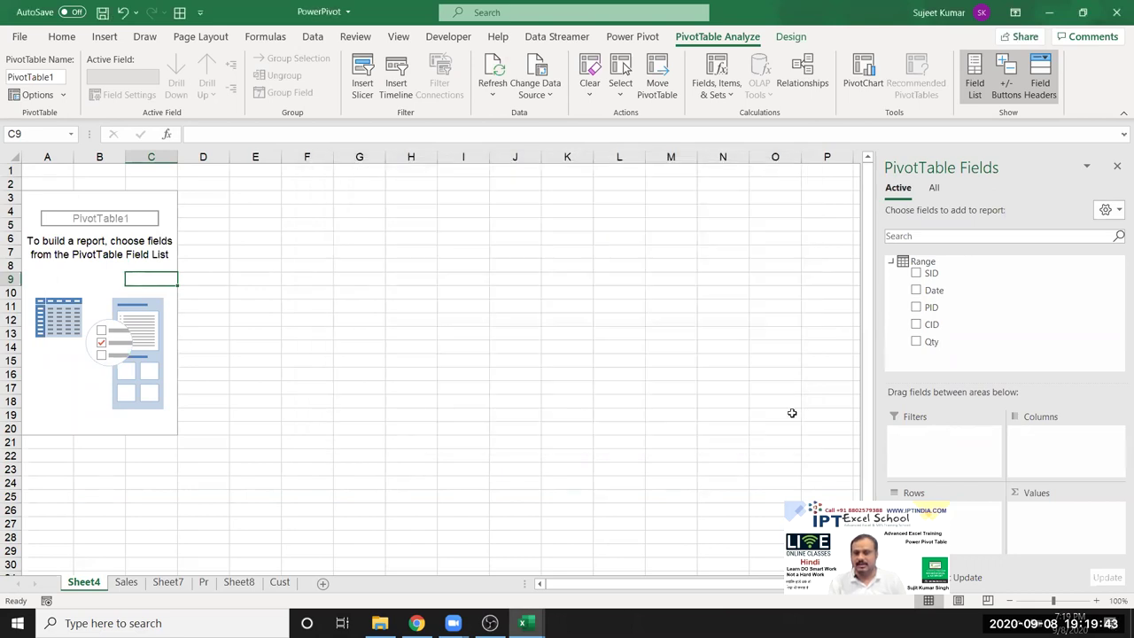
# Sum Range's Qty, with Range 1 product Name as columns and Range 2 City as rows
pyautogui.click(934, 188)
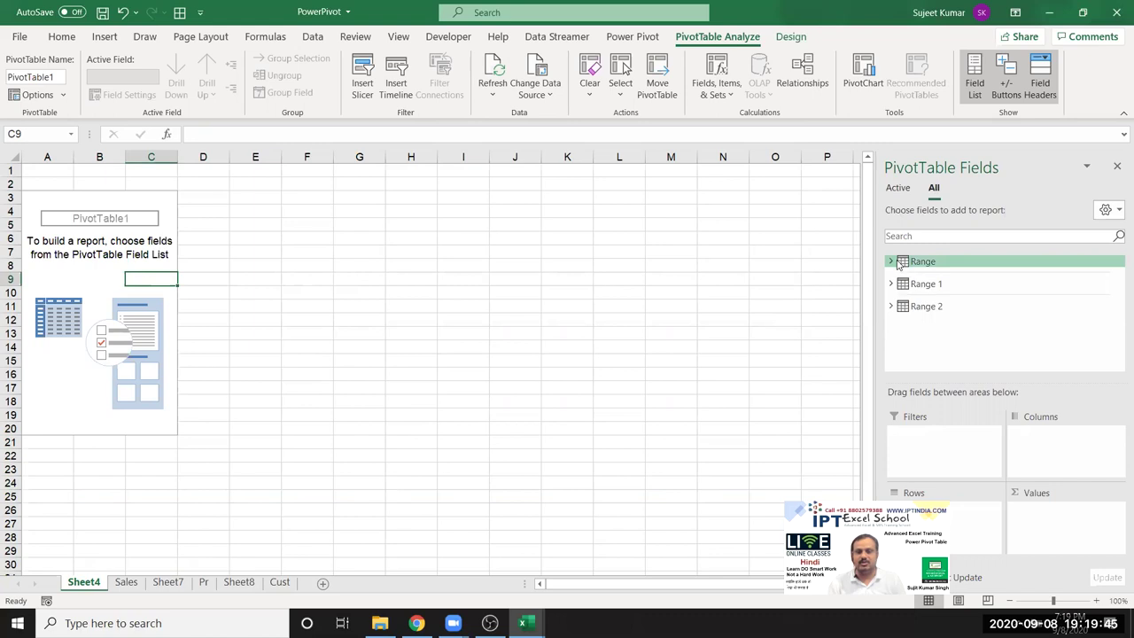
pyautogui.moveTo(900, 264)
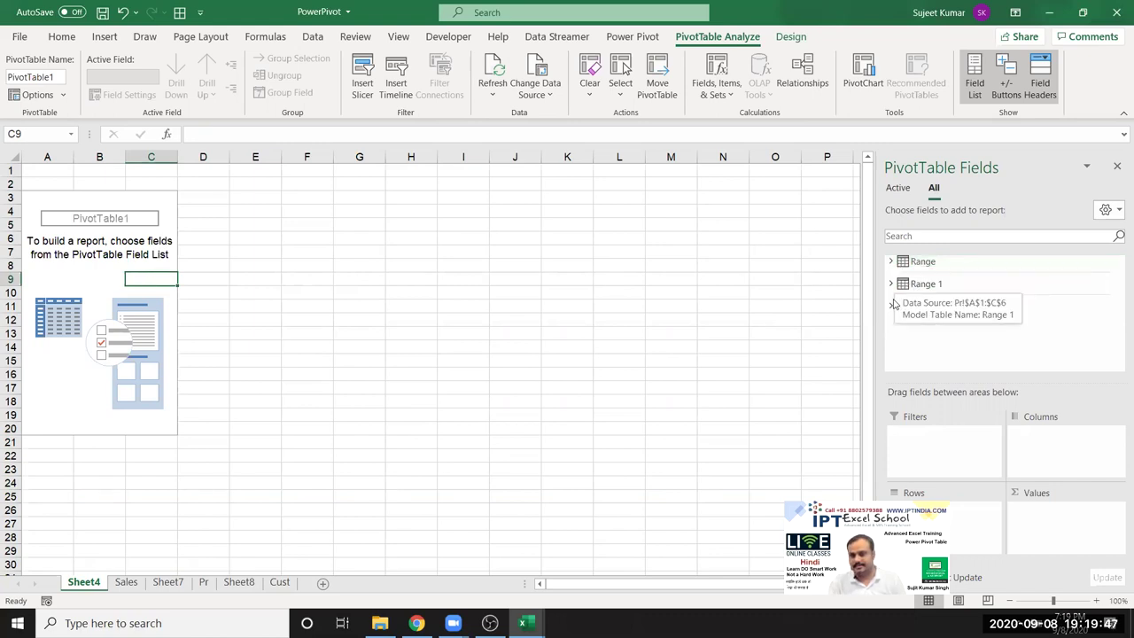
pyautogui.click(891, 262)
pyautogui.moveTo(911, 305); pyautogui.dragTo(1059, 523)
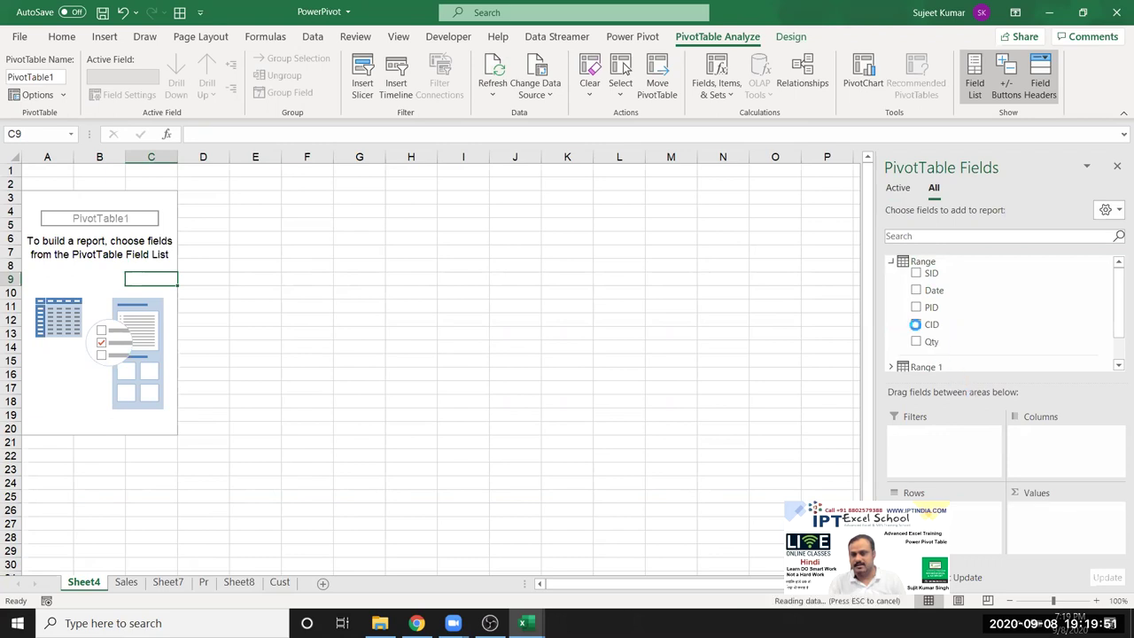
pyautogui.click(889, 263)
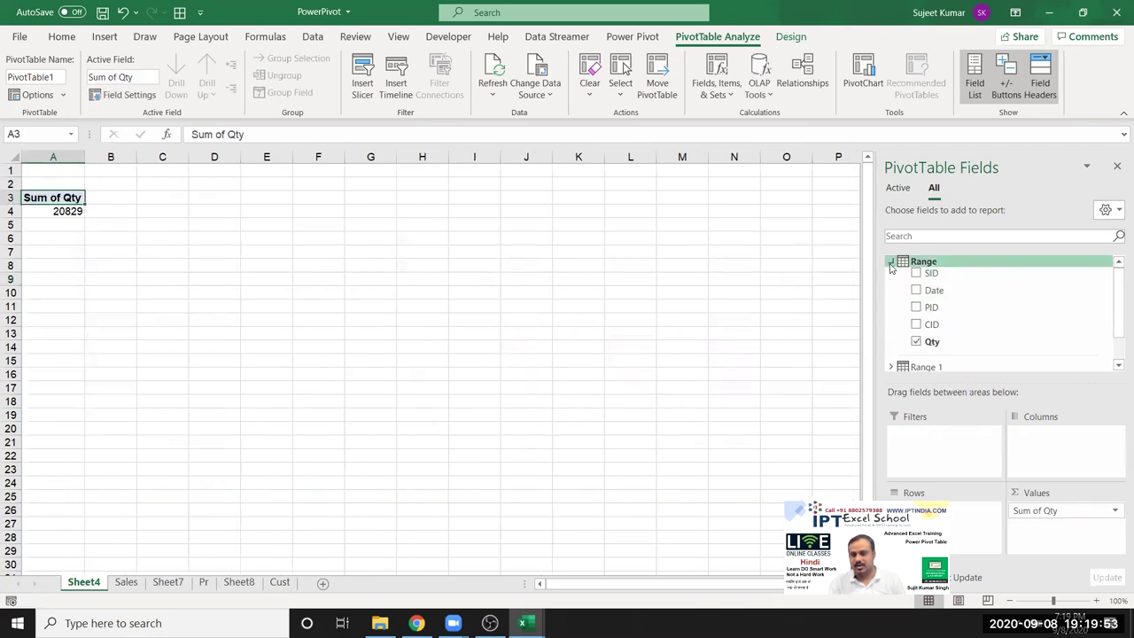
pyautogui.click(892, 285)
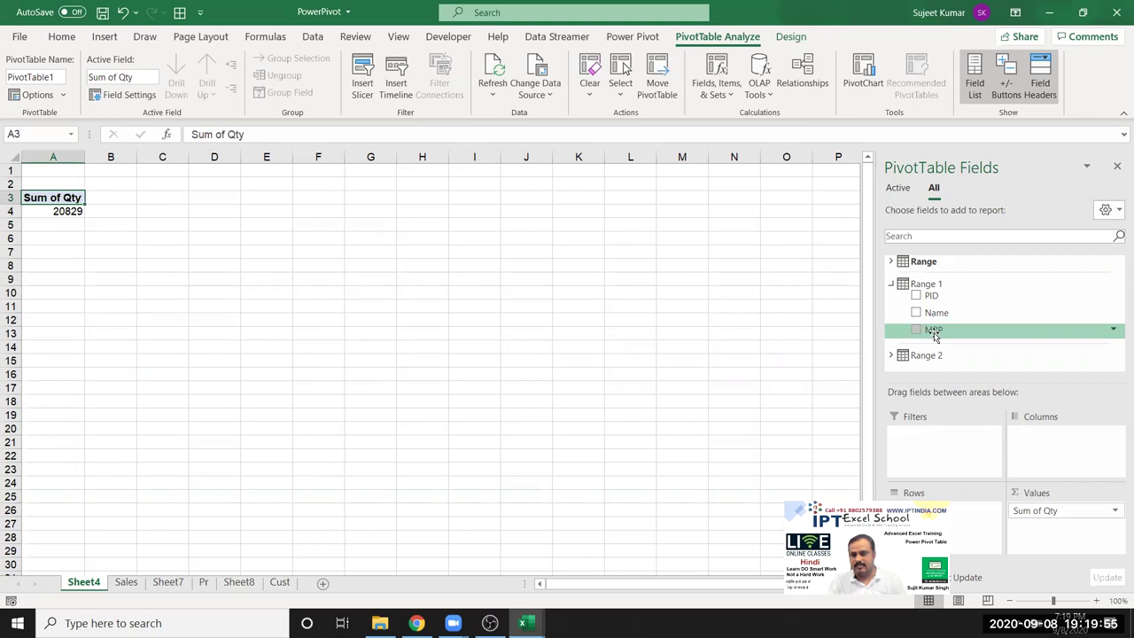
pyautogui.moveTo(937, 312); pyautogui.dragTo(1046, 447)
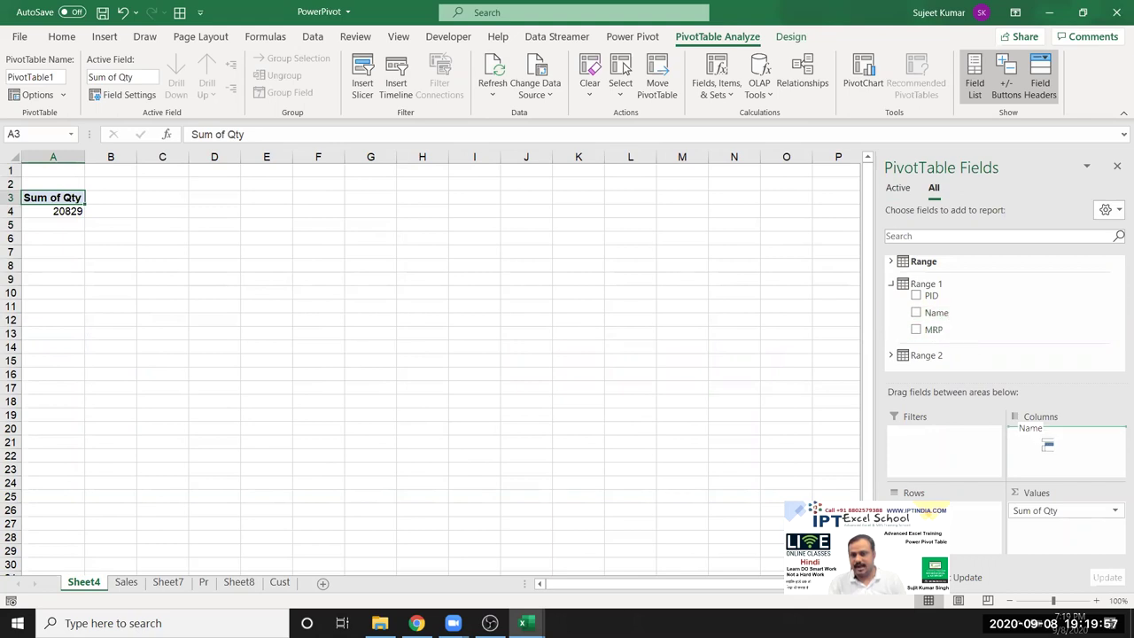
pyautogui.click(892, 285)
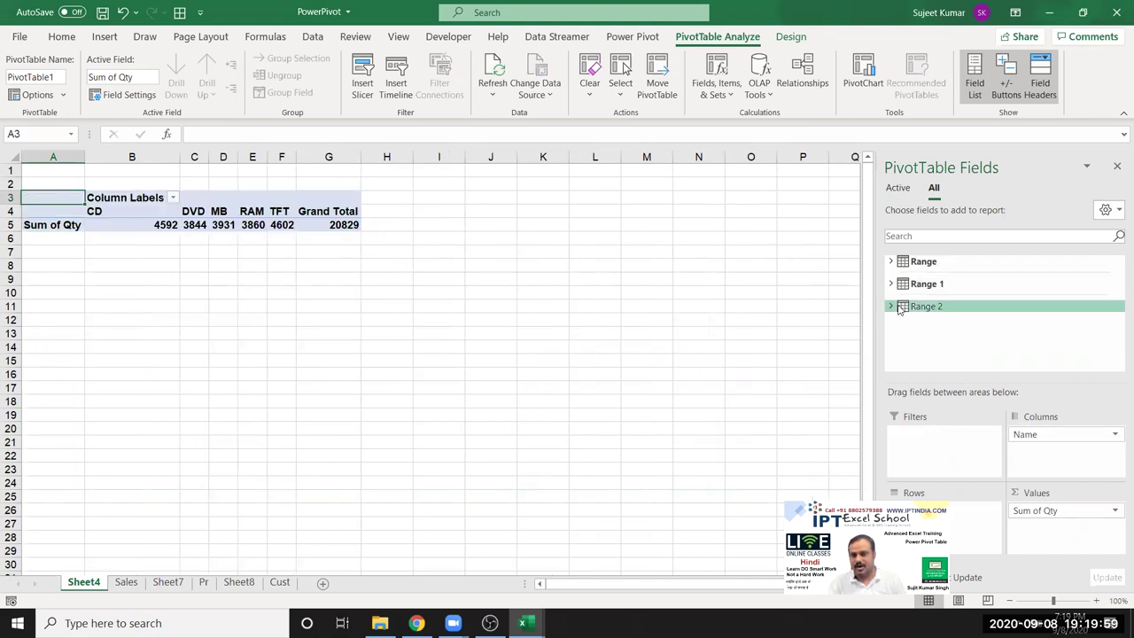
pyautogui.click(891, 306)
pyautogui.moveTo(932, 352); pyautogui.dragTo(972, 517)
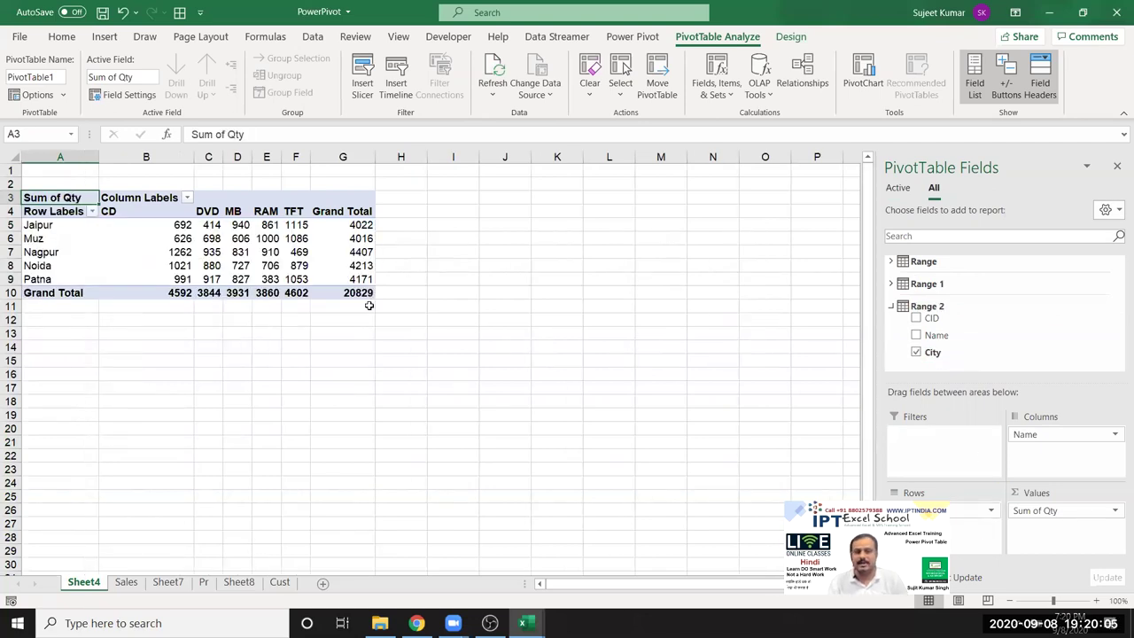
pyautogui.click(39, 225)
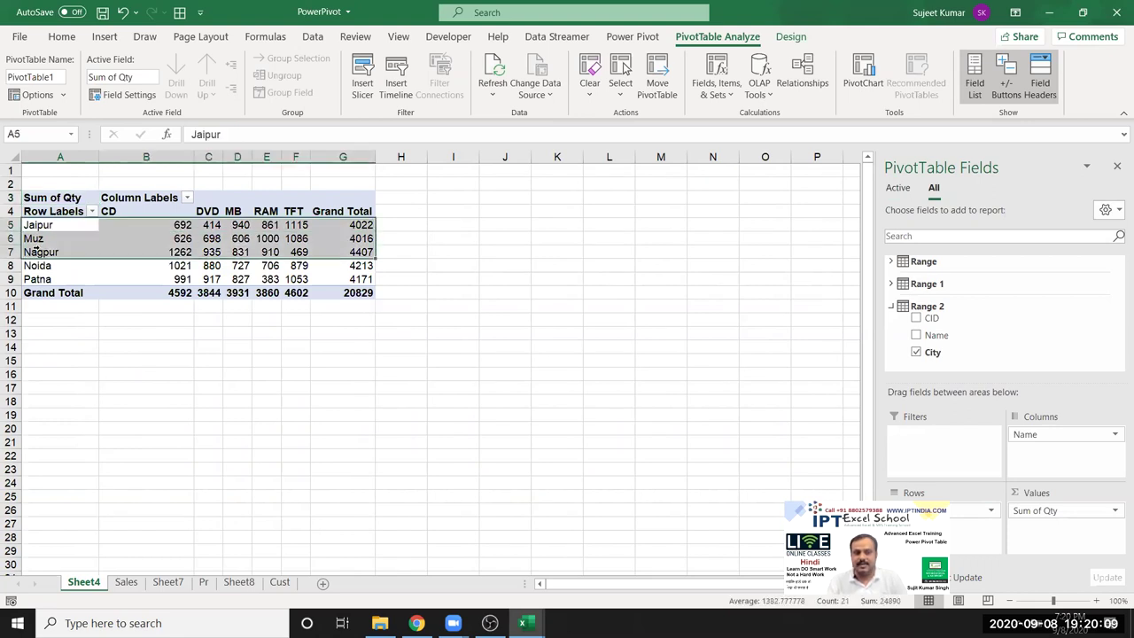
pyautogui.click(110, 209)
pyautogui.click(177, 238)
pyautogui.moveTo(177, 225)
pyautogui.mouseDown()
pyautogui.moveTo(306, 255)
pyautogui.moveTo(297, 266)
pyautogui.mouseUp()
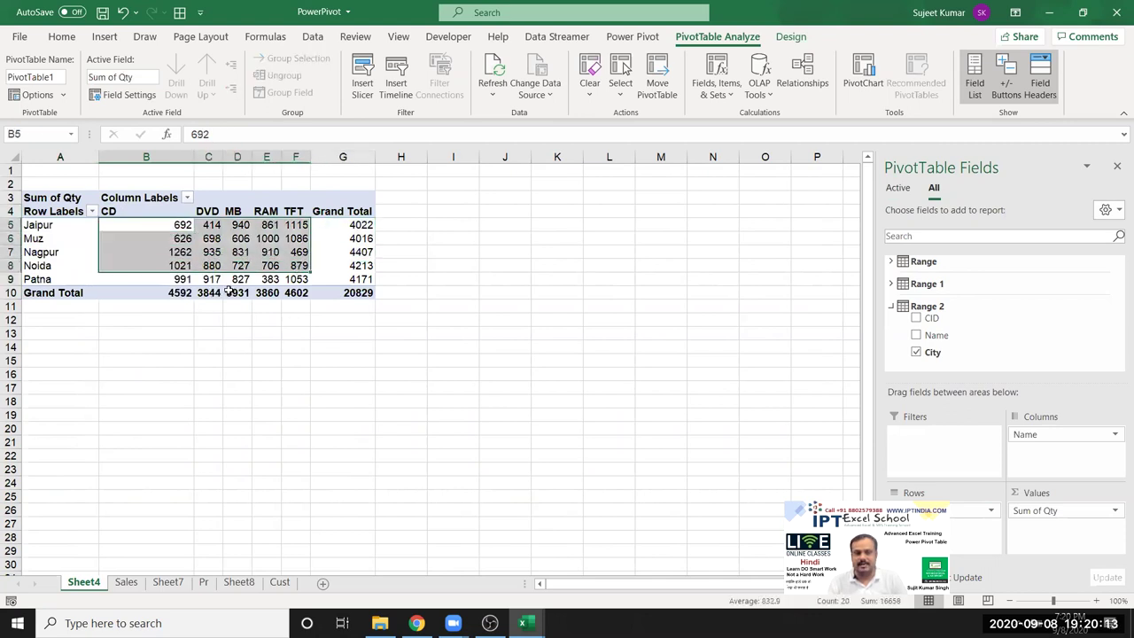
pyautogui.moveTo(156, 212); pyautogui.dragTo(298, 213)
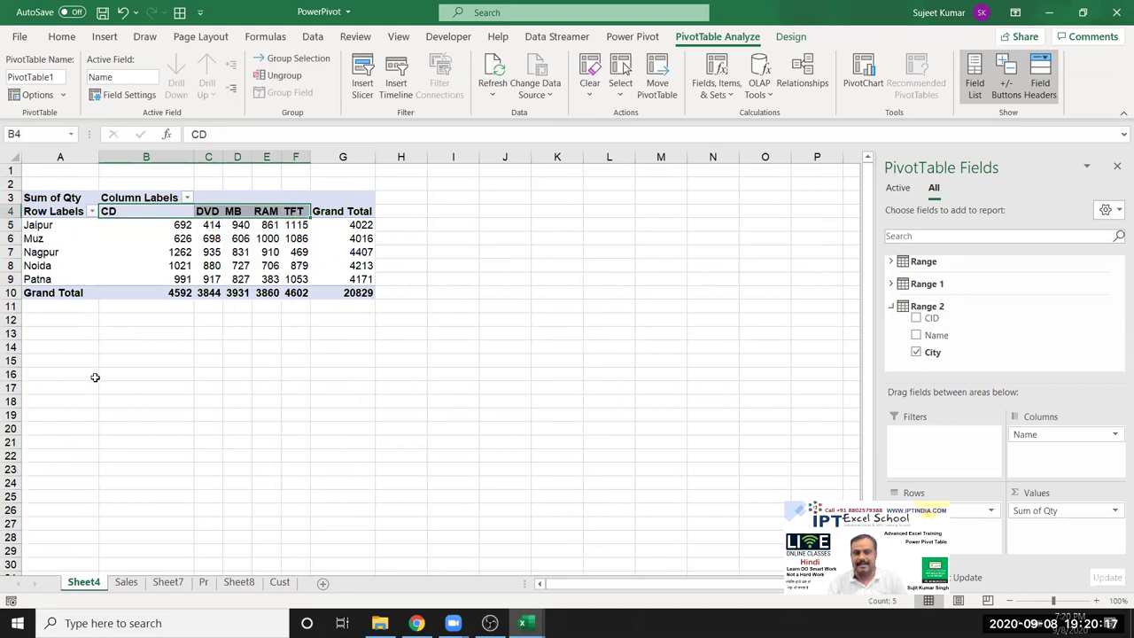
pyautogui.moveTo(49, 227); pyautogui.dragTo(28, 266)
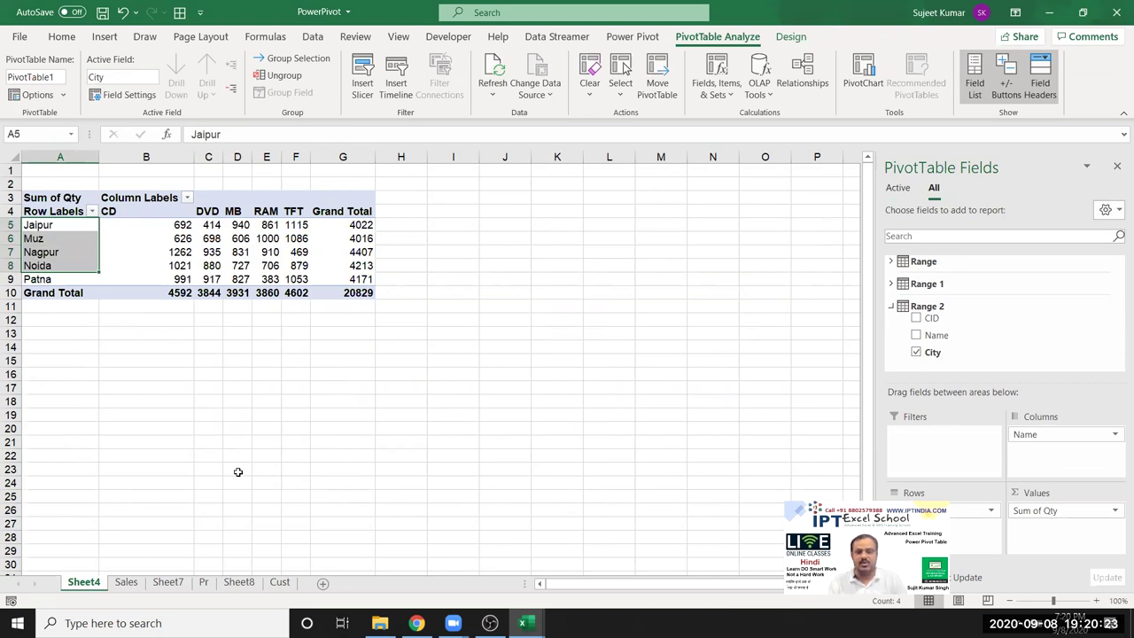
pyautogui.click(235, 282)
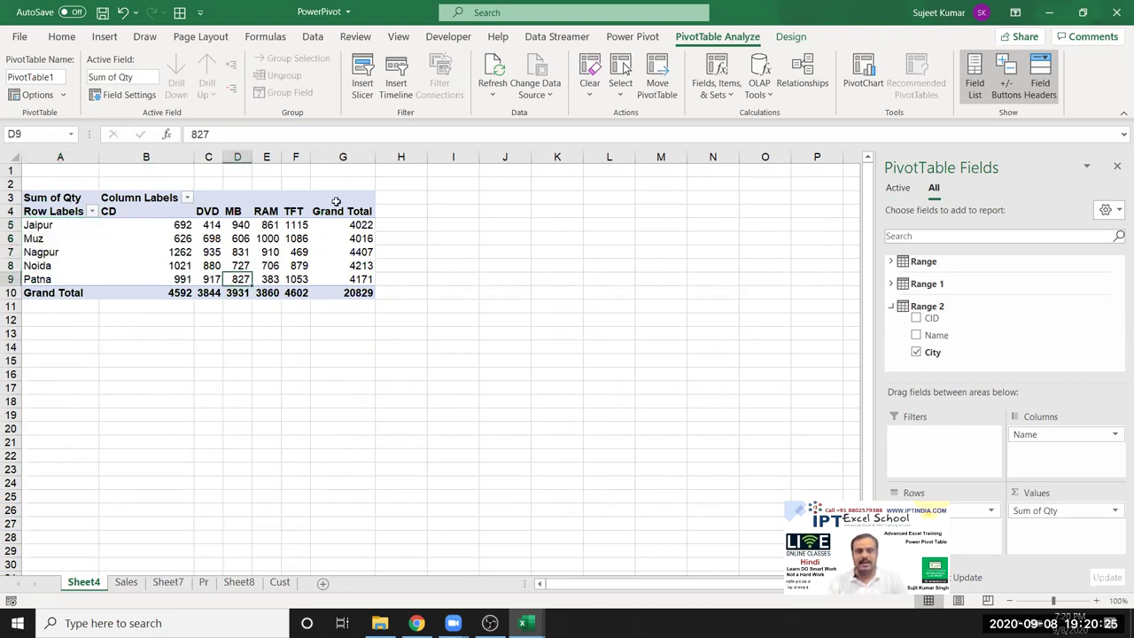
# In Insert Slicers, tick the Name field under Range 2 for a customer slicer
pyautogui.click(362, 81)
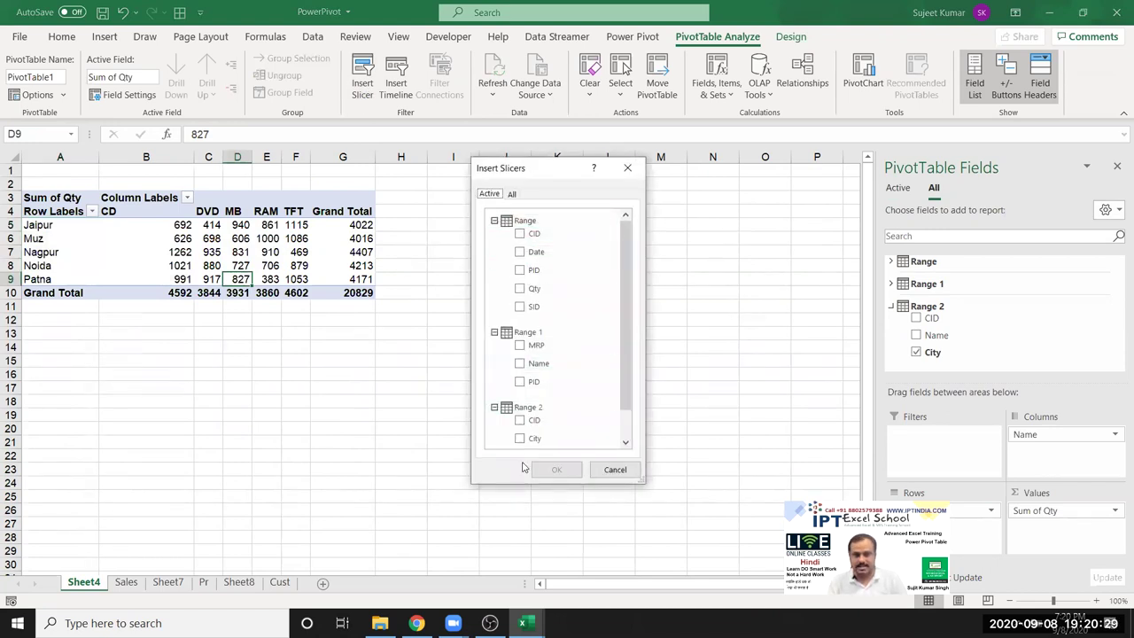
pyautogui.scroll(-1, 520, 423)
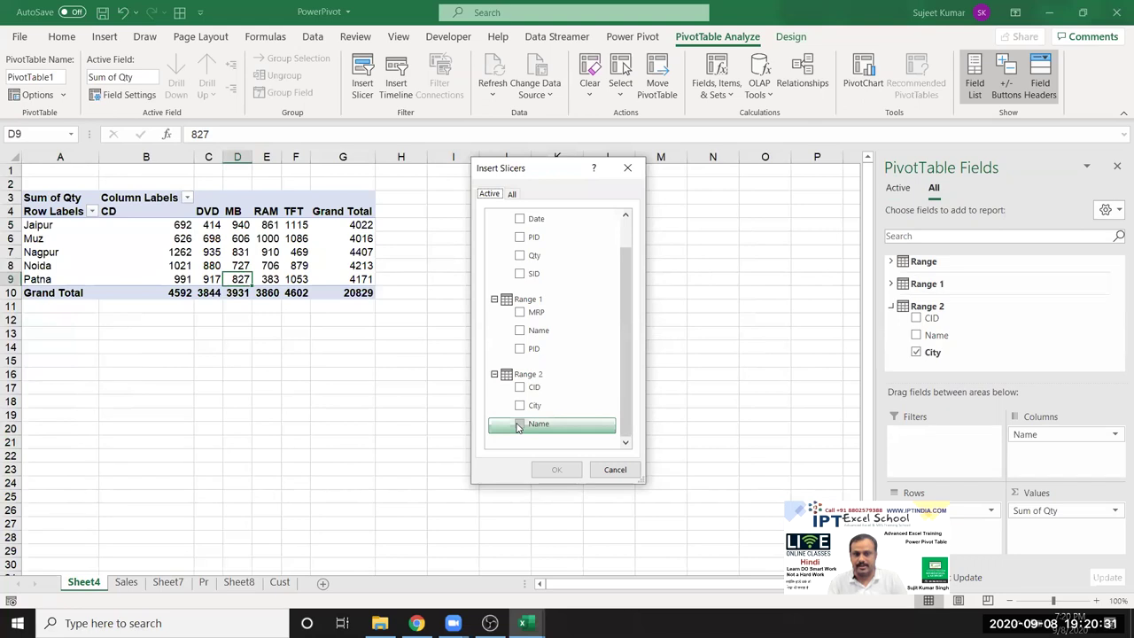
pyautogui.click(520, 426)
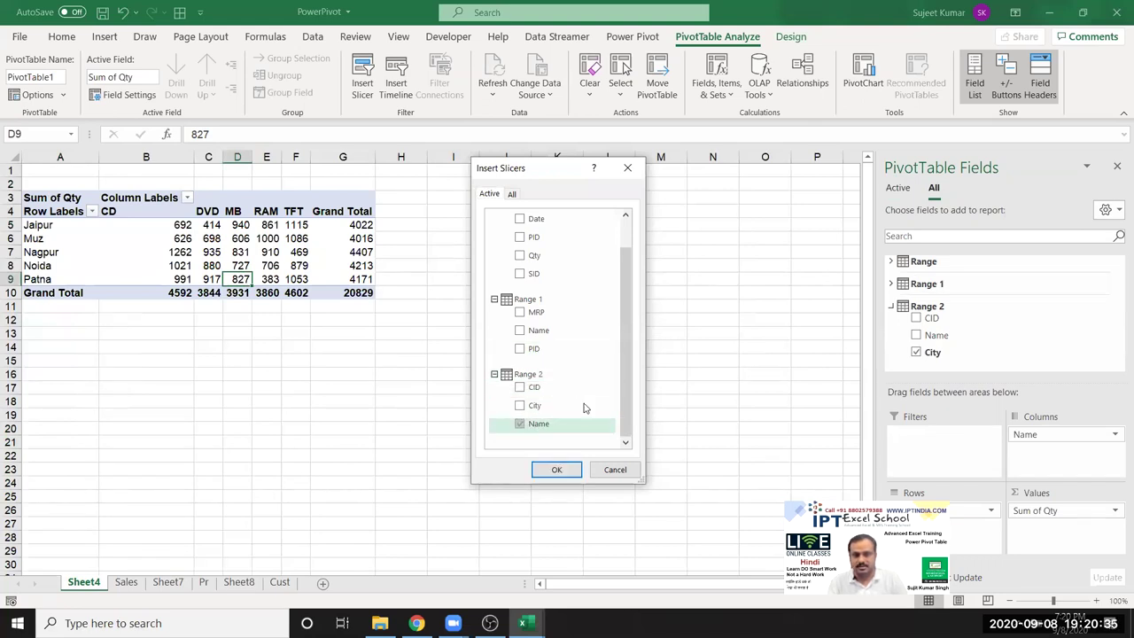
pyautogui.scroll(1, 573, 381)
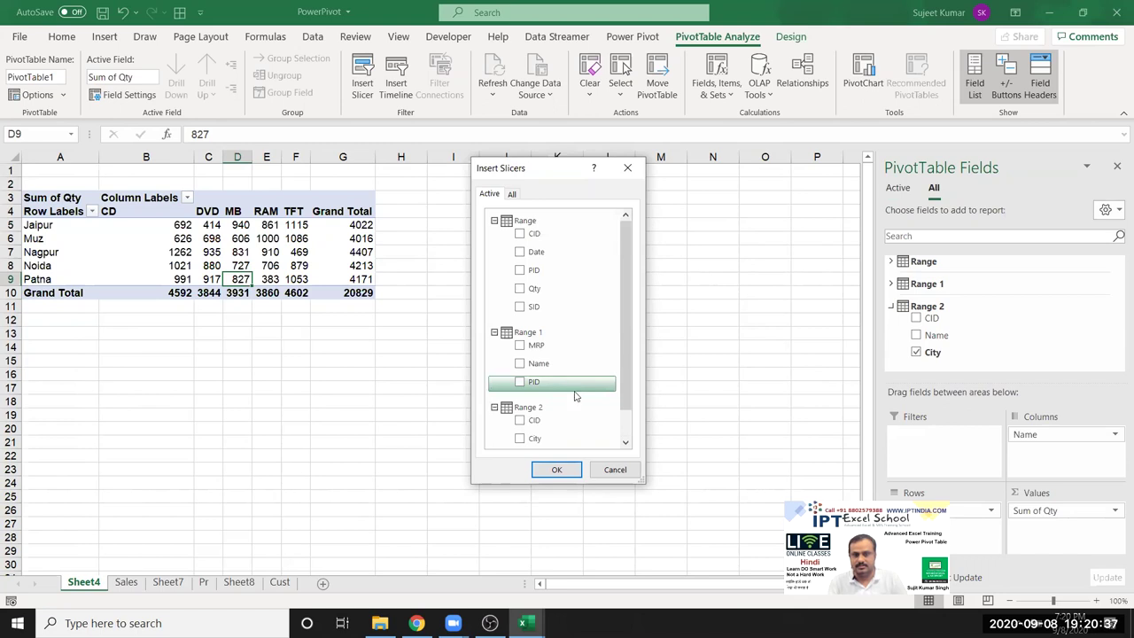
# Place the Name slicer beside the pivot, filter by each customer, clear it, then delete it
pyautogui.click(558, 470)
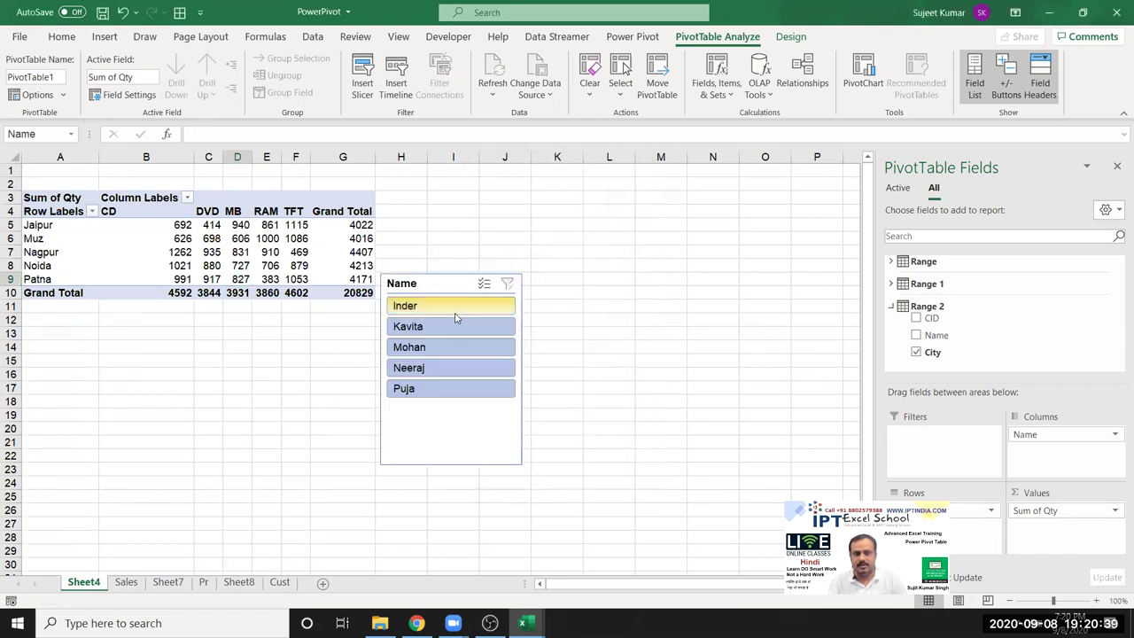
pyautogui.moveTo(452, 294); pyautogui.dragTo(556, 189)
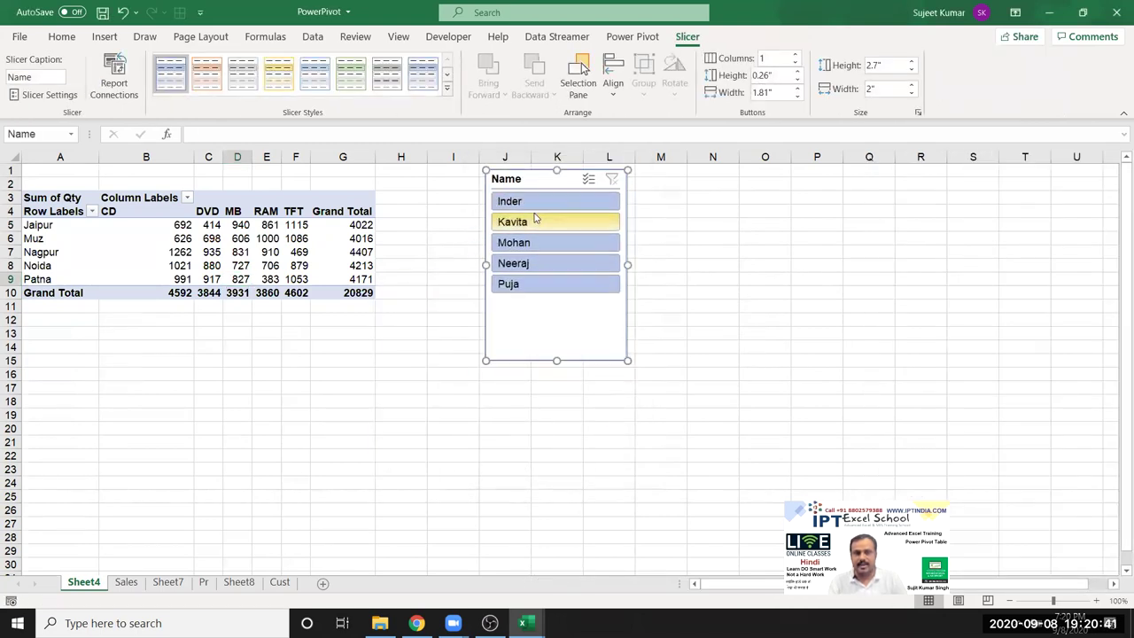
pyautogui.click(532, 204)
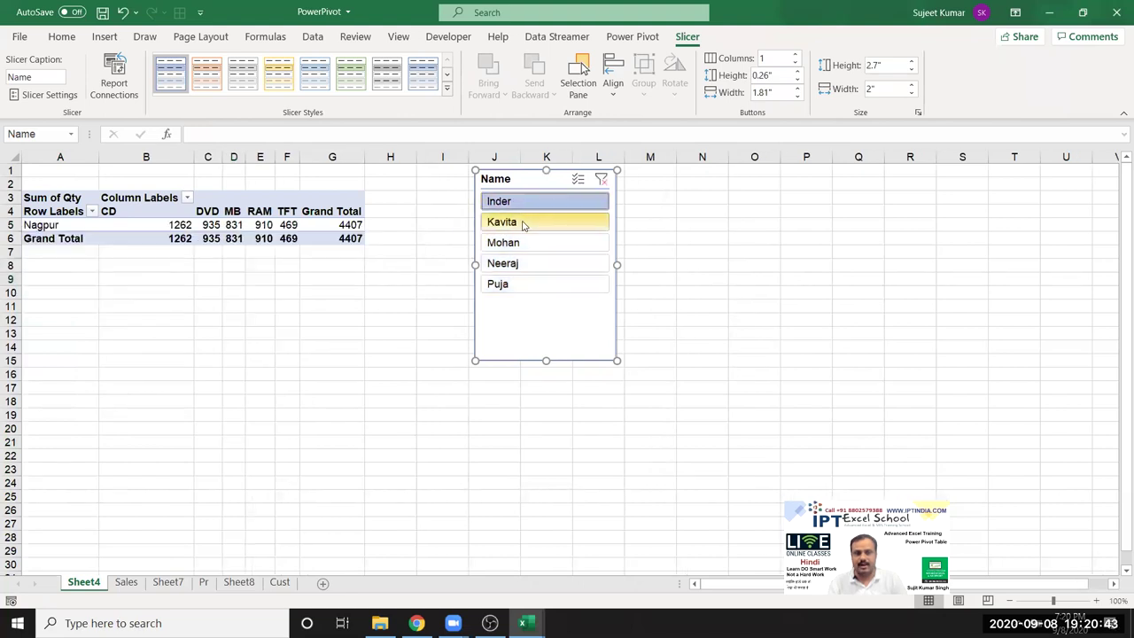
pyautogui.click(522, 223)
pyautogui.click(519, 244)
pyautogui.click(516, 264)
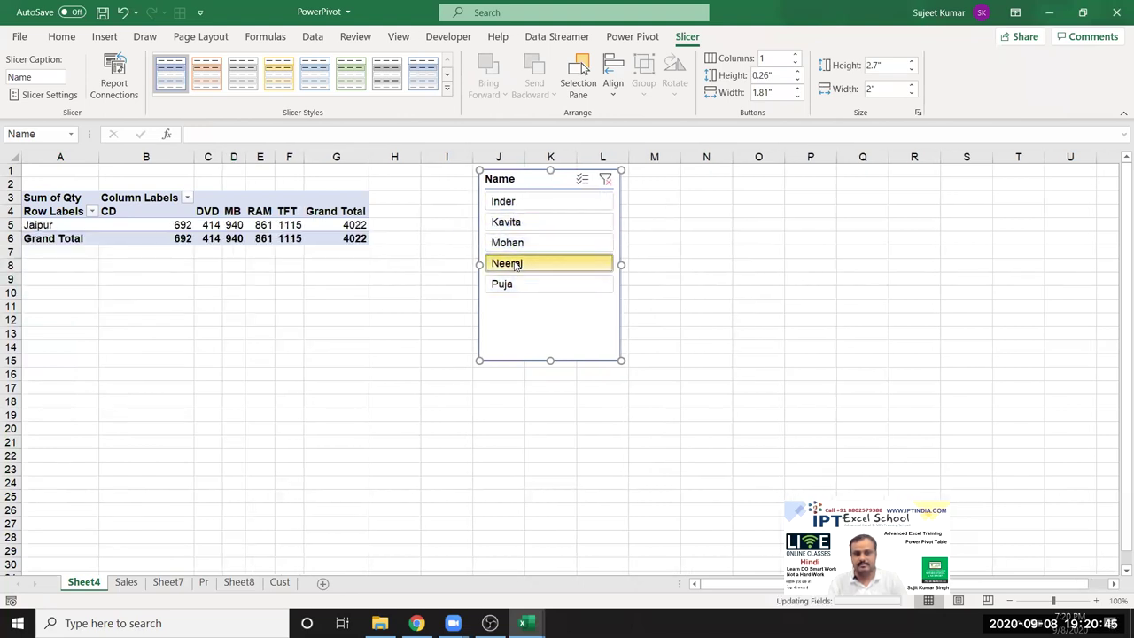
pyautogui.click(516, 284)
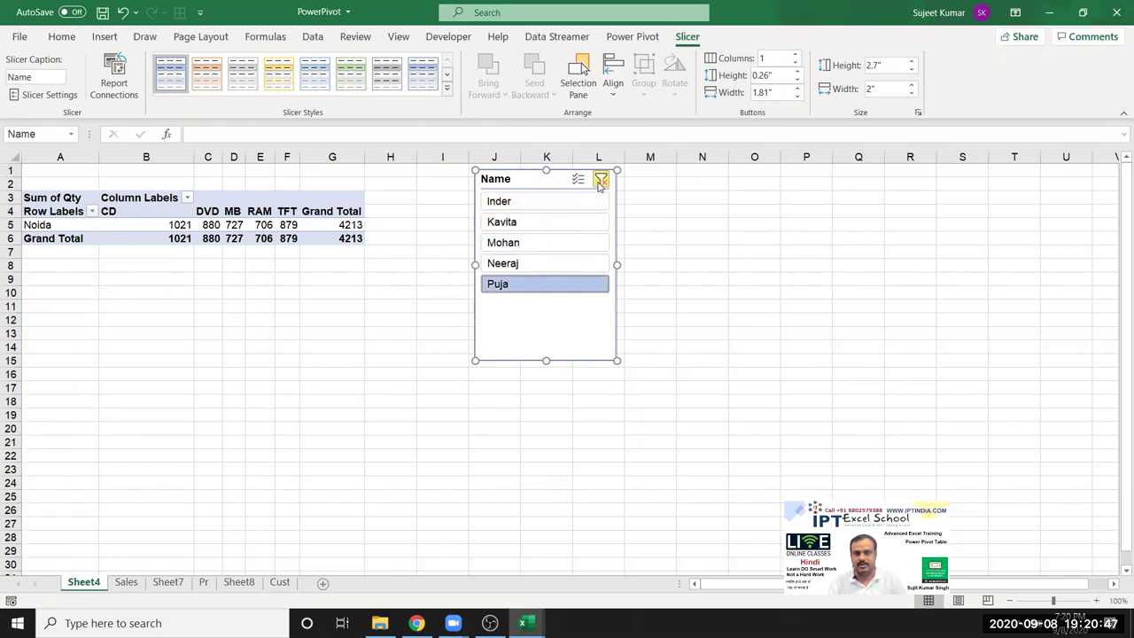
pyautogui.click(600, 181)
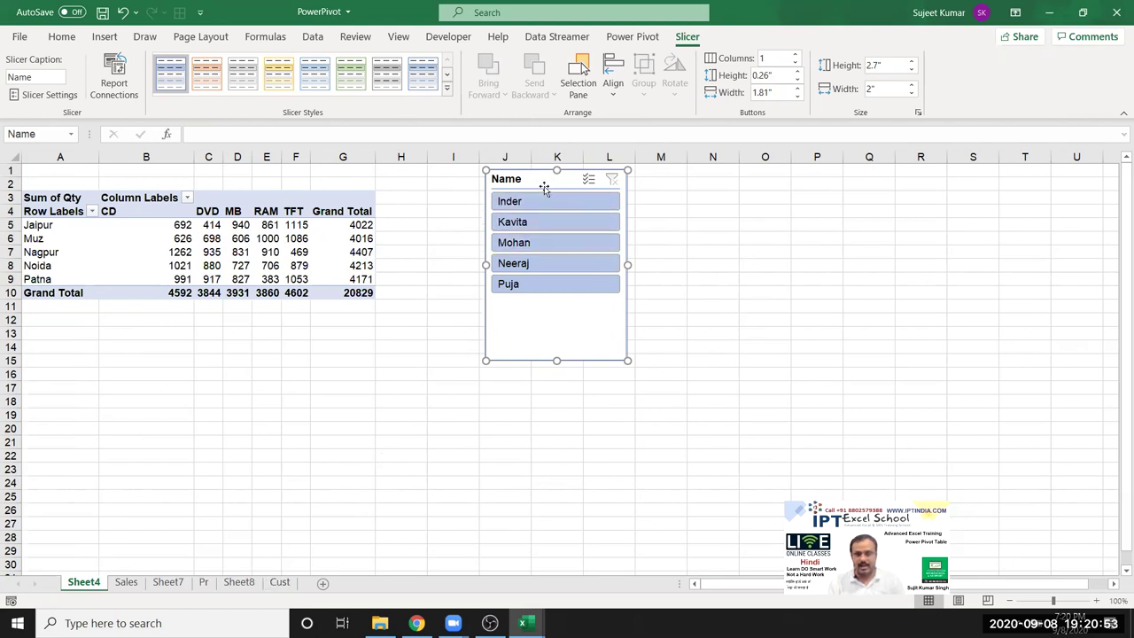
pyautogui.press('Delete')
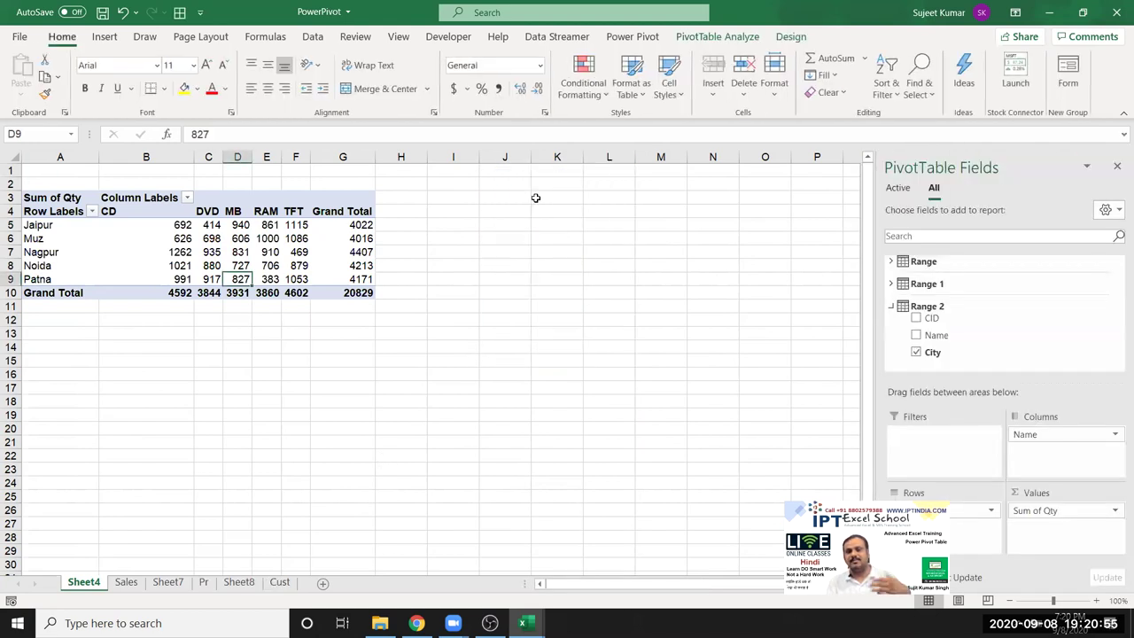
# Delete the Sheet4 pivot sheet, Sheet7 and the empty Sheet8
pyautogui.rightClick(93, 584)
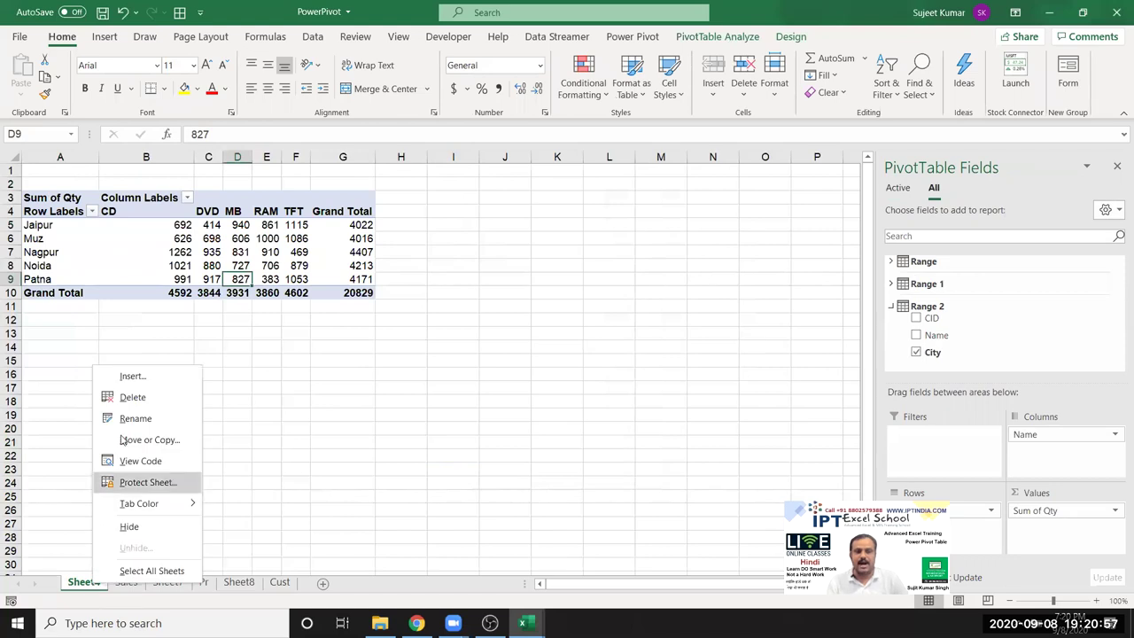
pyautogui.click(133, 397)
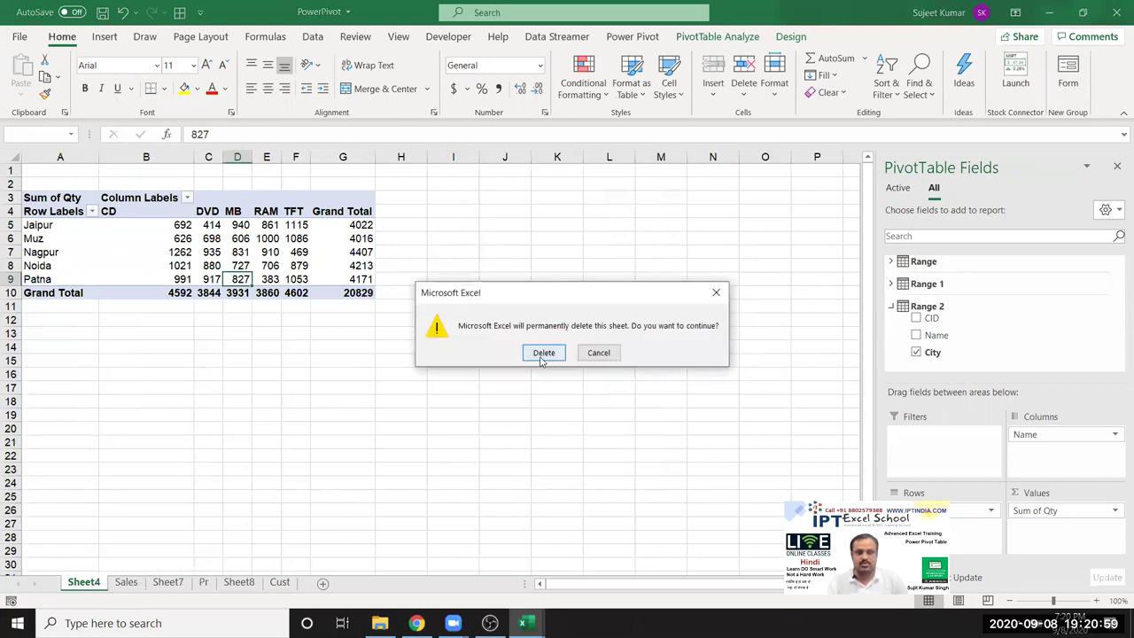
pyautogui.click(542, 353)
pyautogui.click(121, 583)
pyautogui.rightClick(131, 586)
pyautogui.click(184, 398)
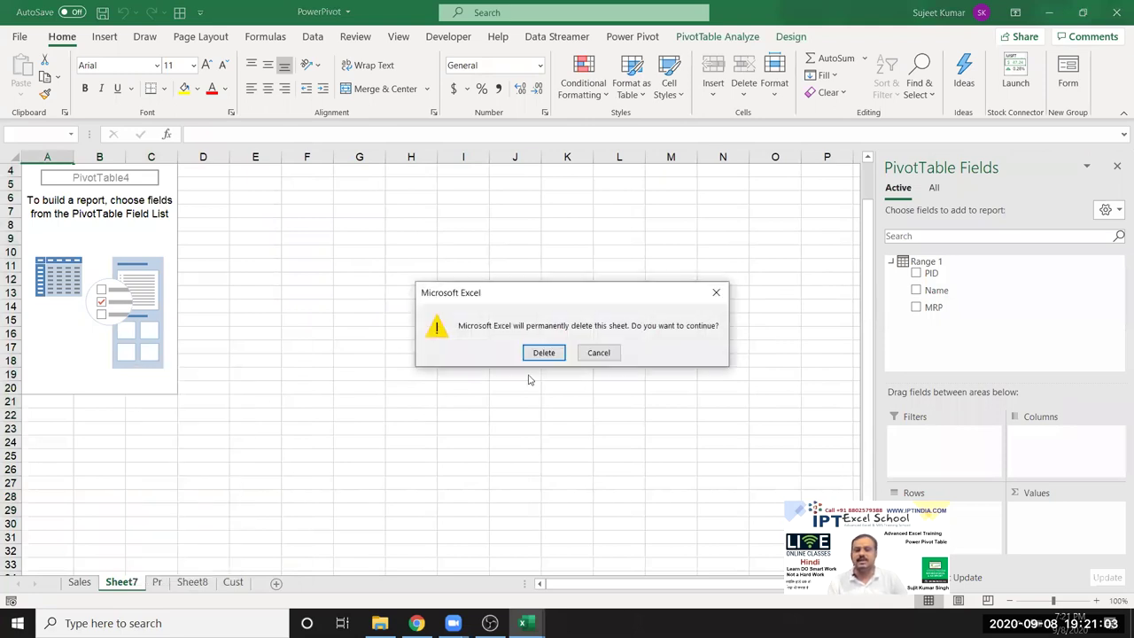
pyautogui.click(544, 352)
pyautogui.click(145, 583)
pyautogui.rightClick(151, 583)
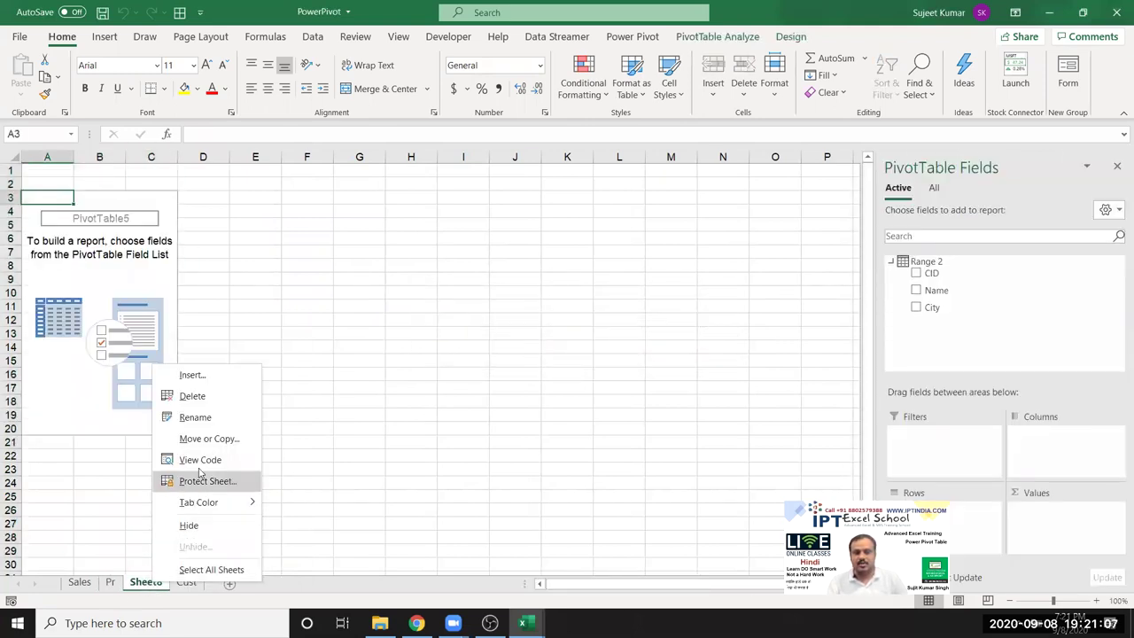
pyautogui.click(191, 396)
pyautogui.click(543, 354)
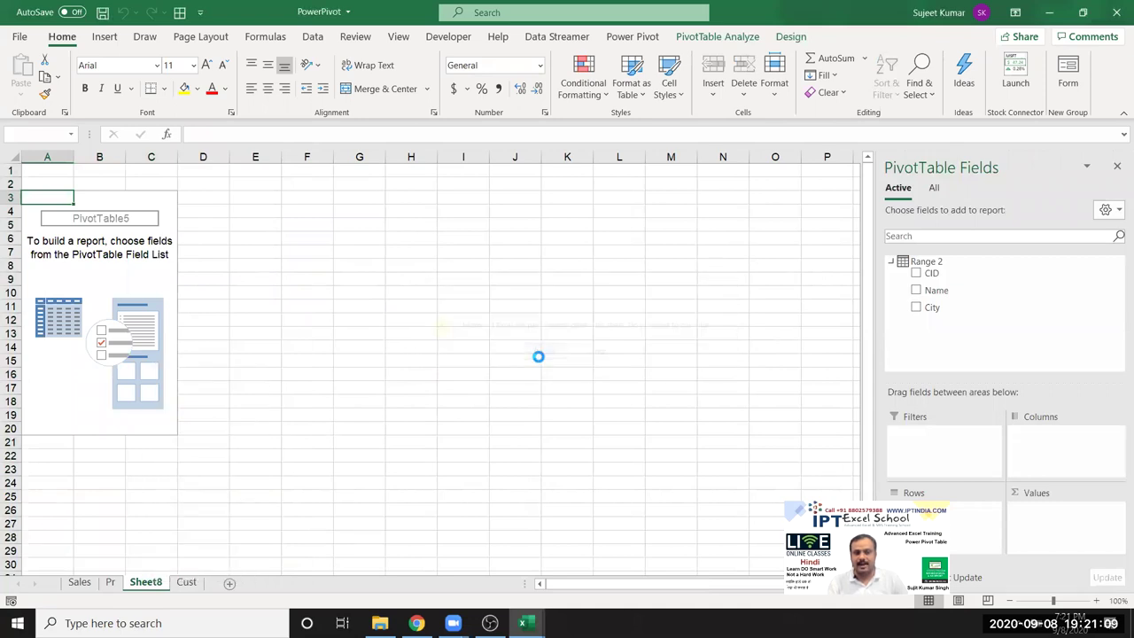
# Select a cell in the customer list and show the Power Pivot commands
pyautogui.click(98, 295)
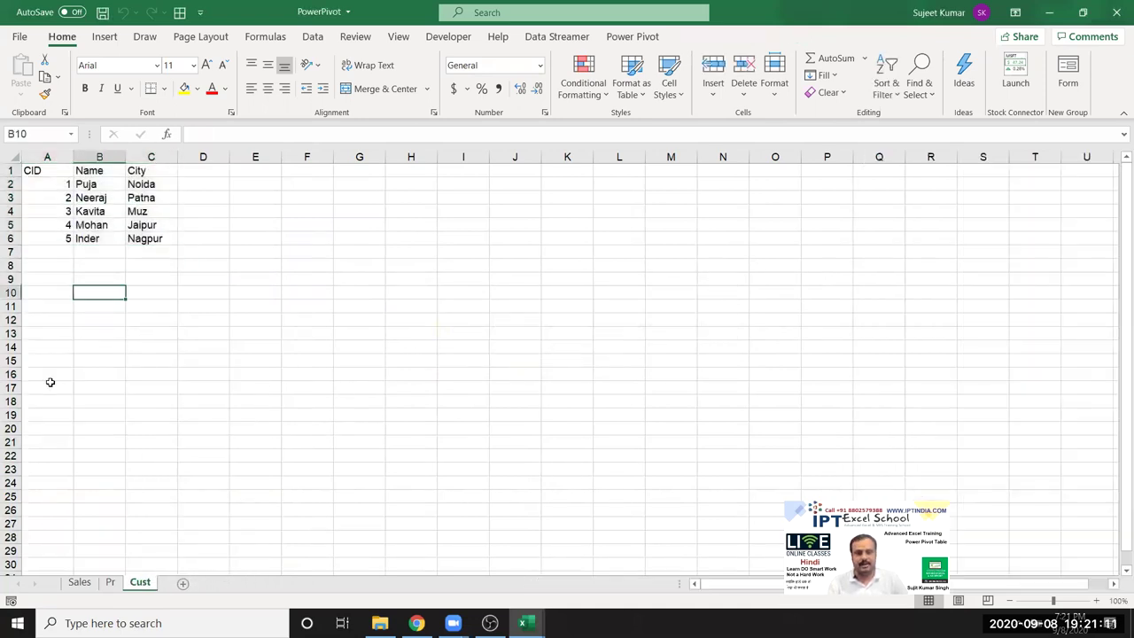
pyautogui.click(632, 37)
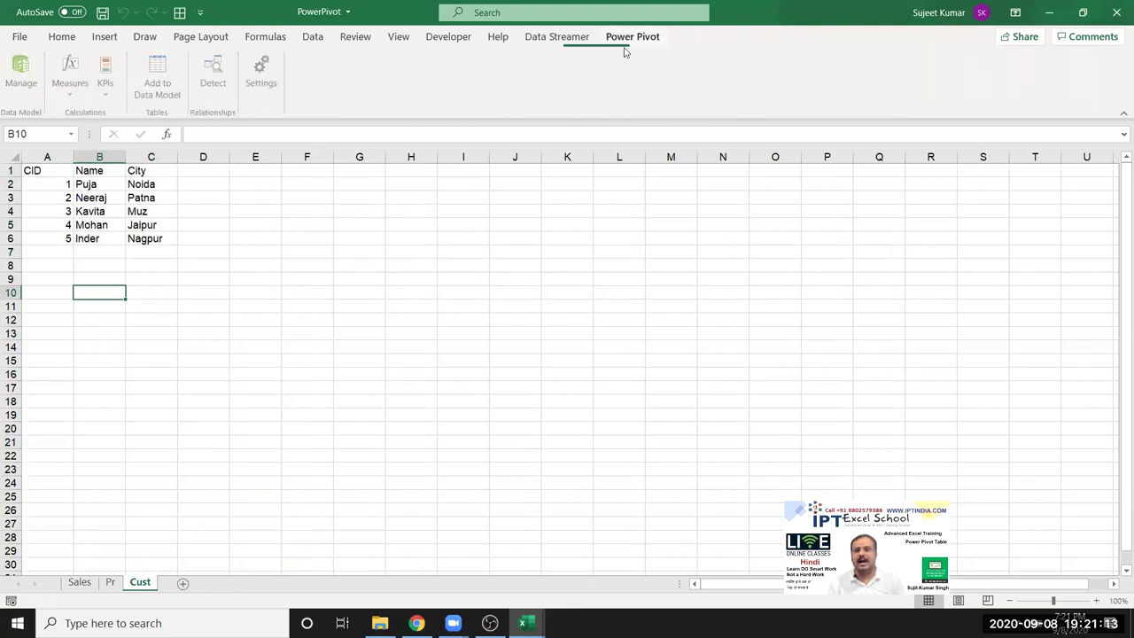
pyautogui.click(124, 211)
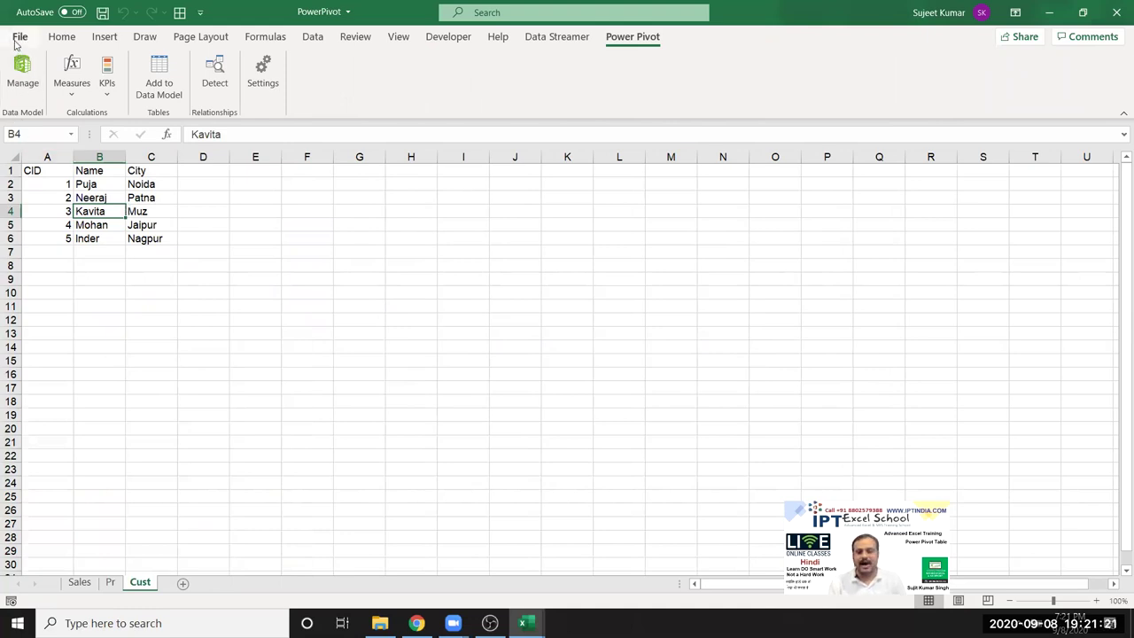
# Confirm Microsoft Power Pivot for Excel is checked under COM Add-ins in Excel Options
pyautogui.click(18, 39)
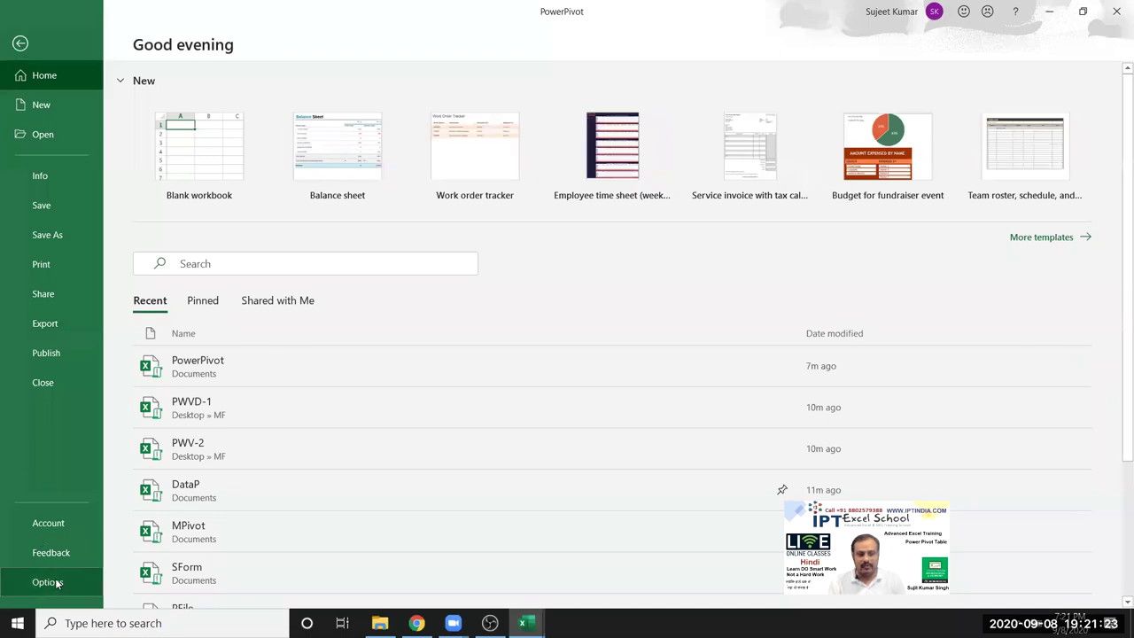
pyautogui.click(47, 582)
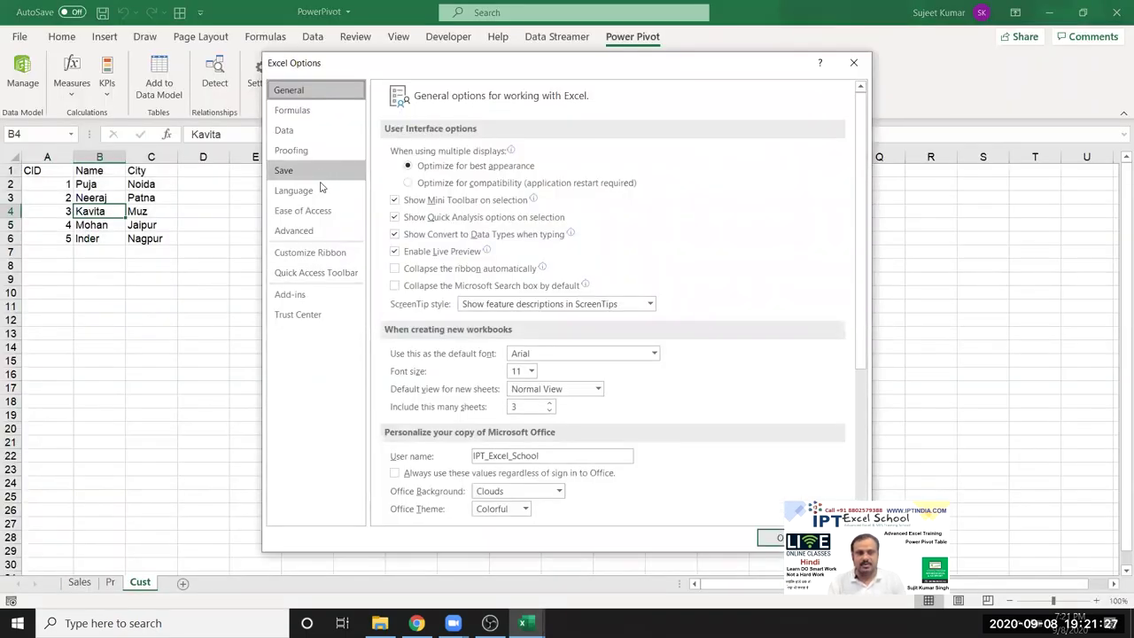
pyautogui.click(316, 297)
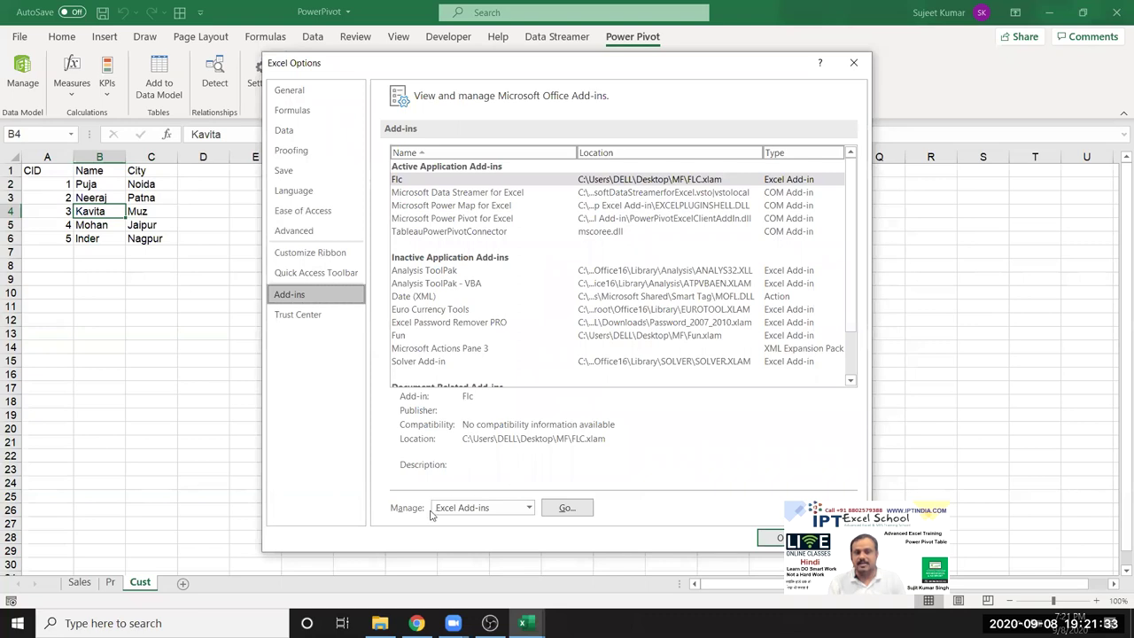
pyautogui.click(472, 512)
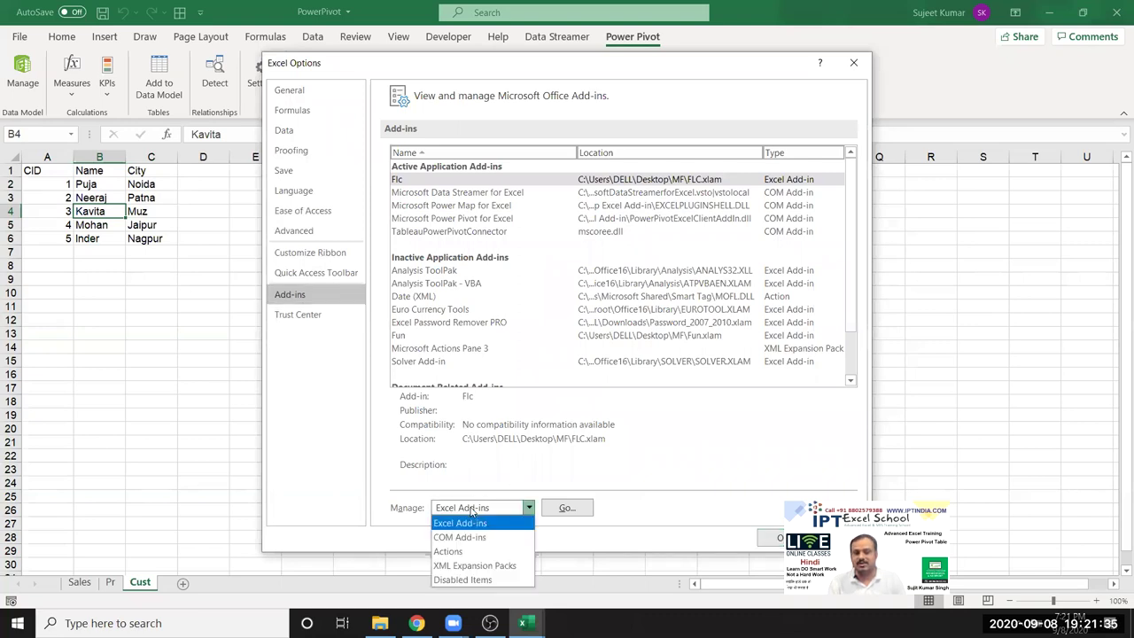
pyautogui.click(474, 538)
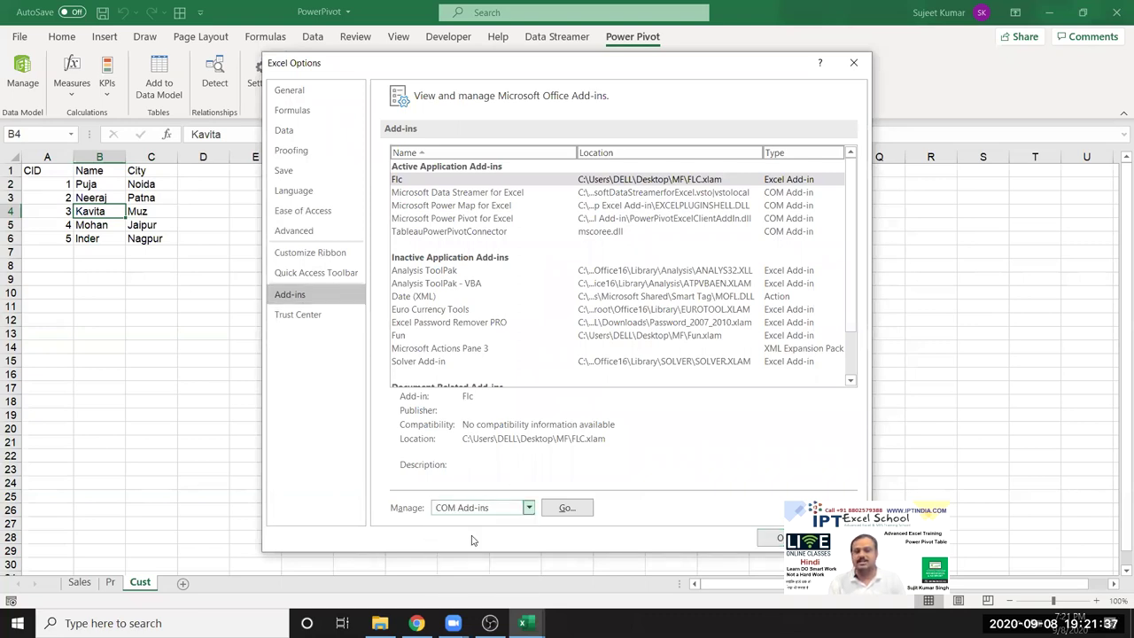
pyautogui.click(568, 511)
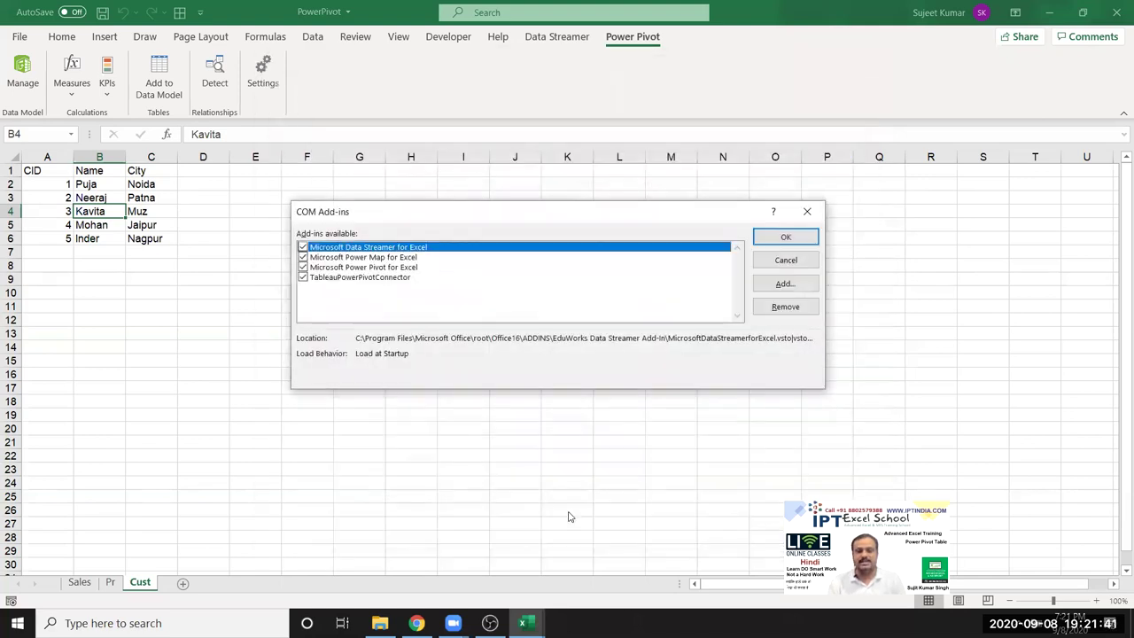
pyautogui.click(313, 270)
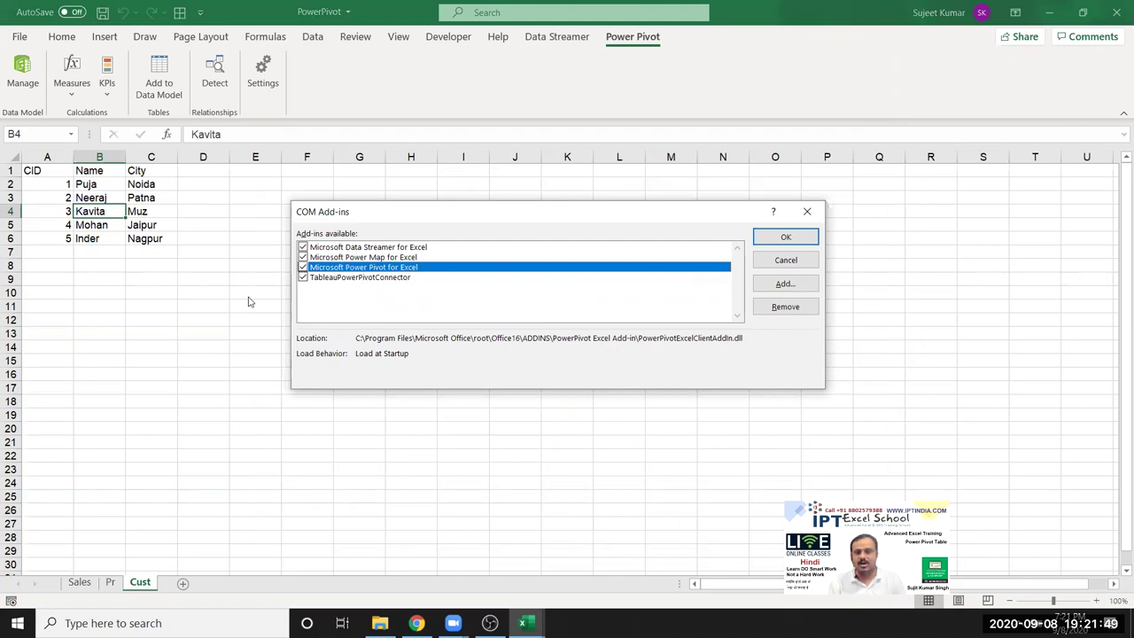
pyautogui.click(783, 237)
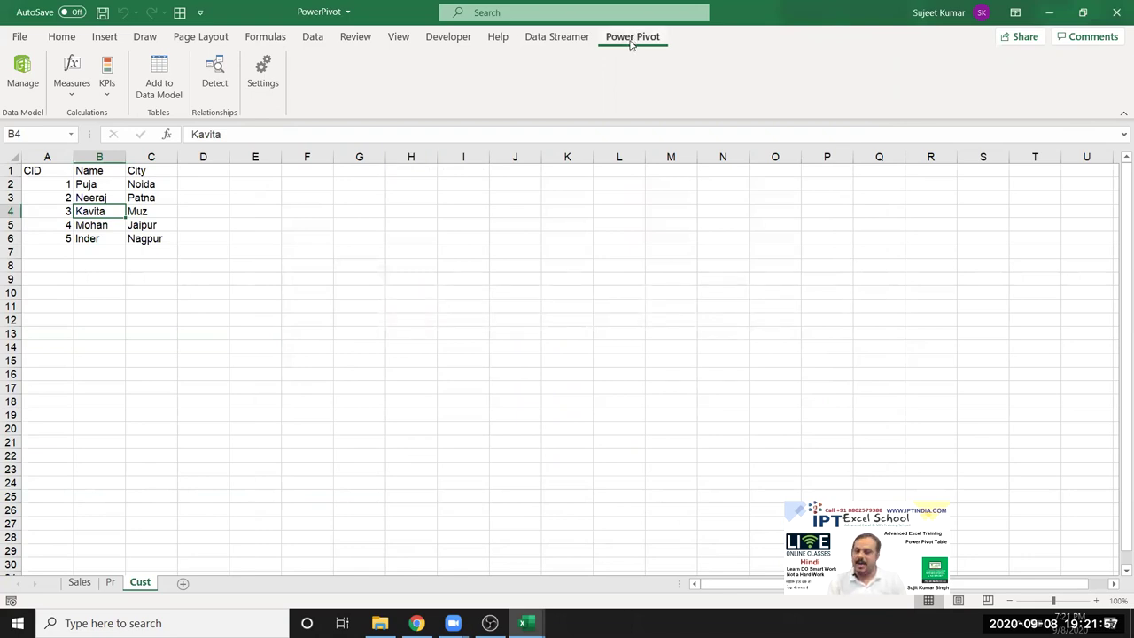
# Open the Power Pivot Manage window and inspect the Range table's 408 sales records
pyautogui.click(57, 184)
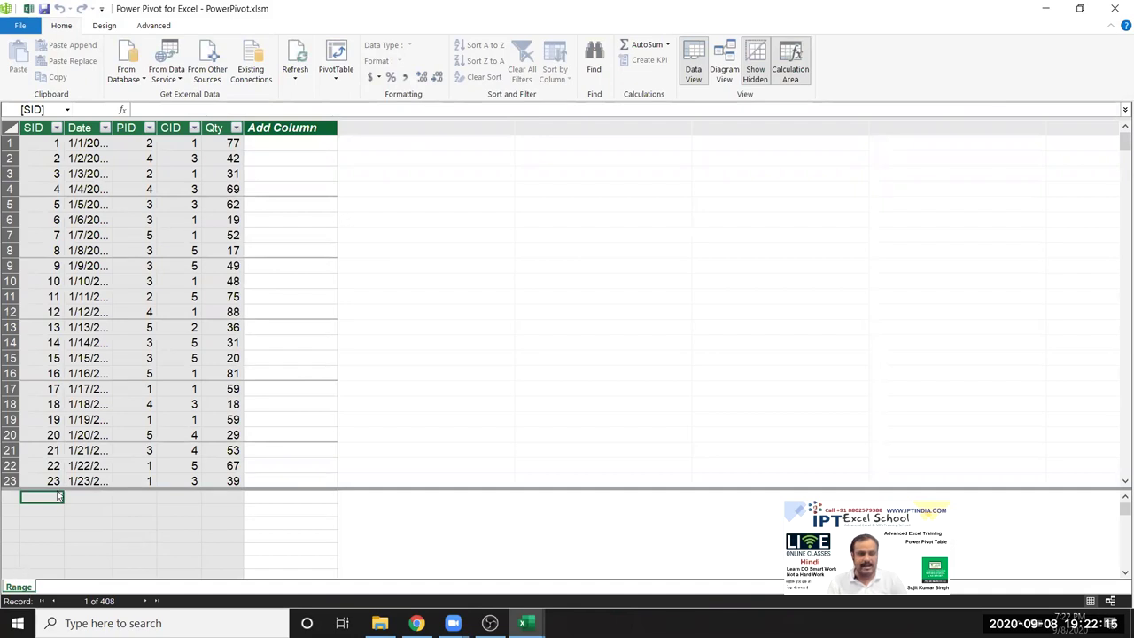
pyautogui.click(181, 314)
pyautogui.scroll(-1, 161, 405)
pyautogui.scroll(1, 163, 413)
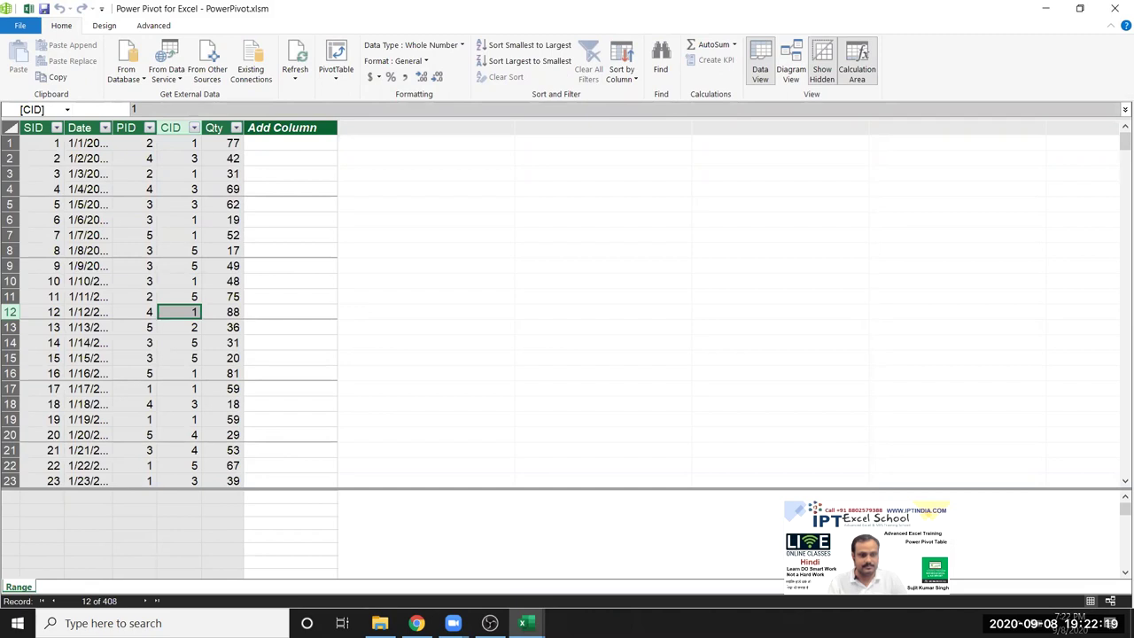
pyautogui.click(523, 623)
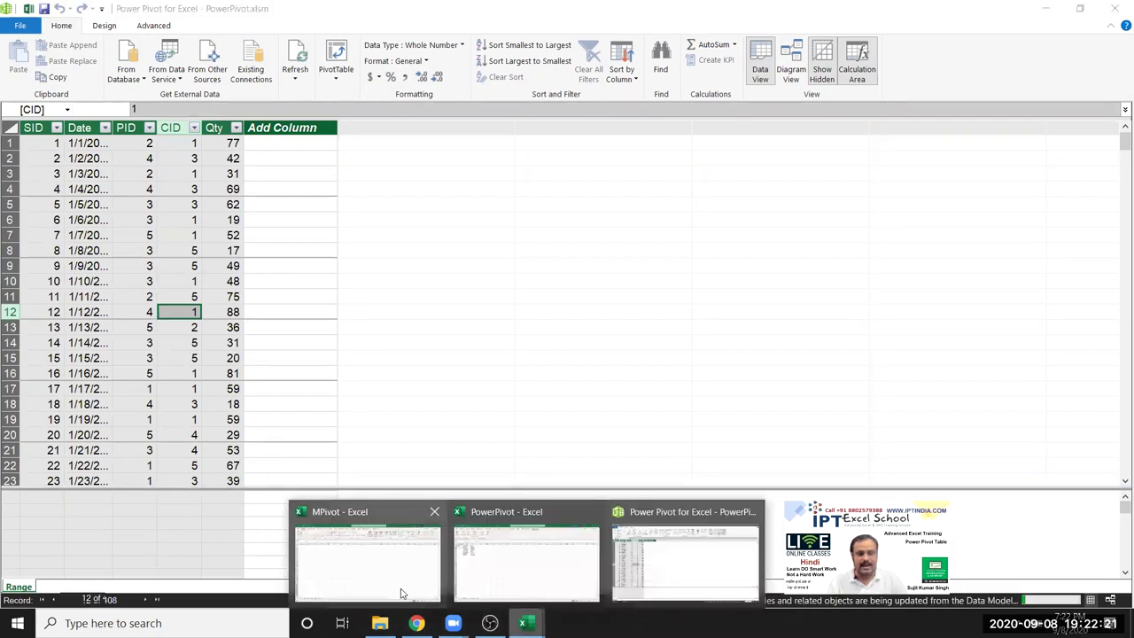
# Back in the workbook, add the Pr sheet's product range to the data model
pyautogui.moveTo(400, 591)
pyautogui.click(478, 567)
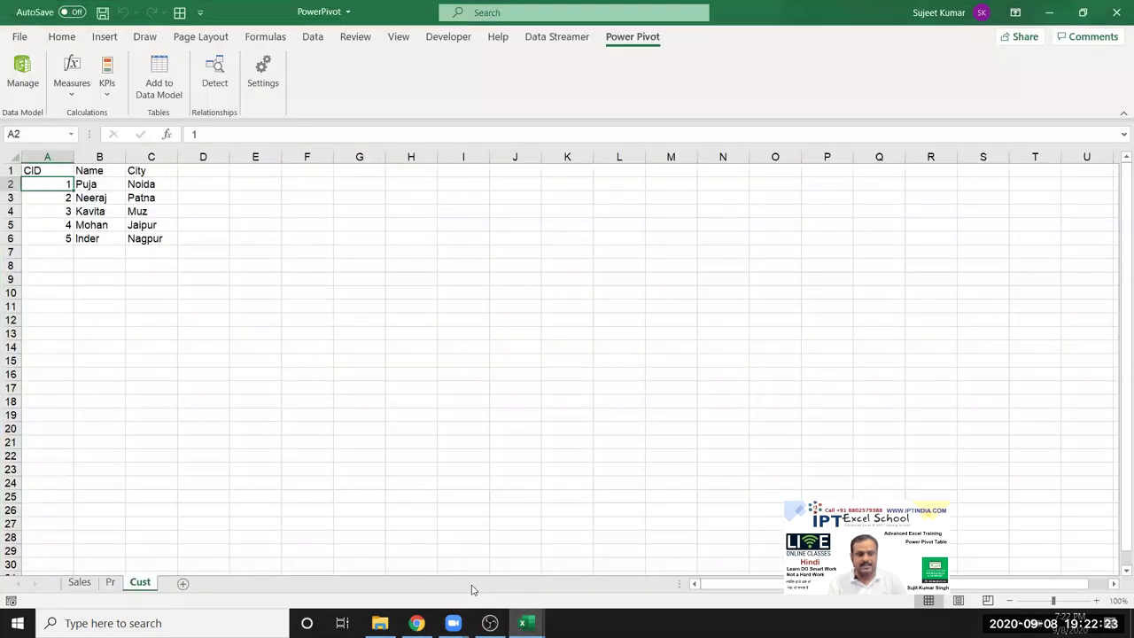
pyautogui.click(79, 582)
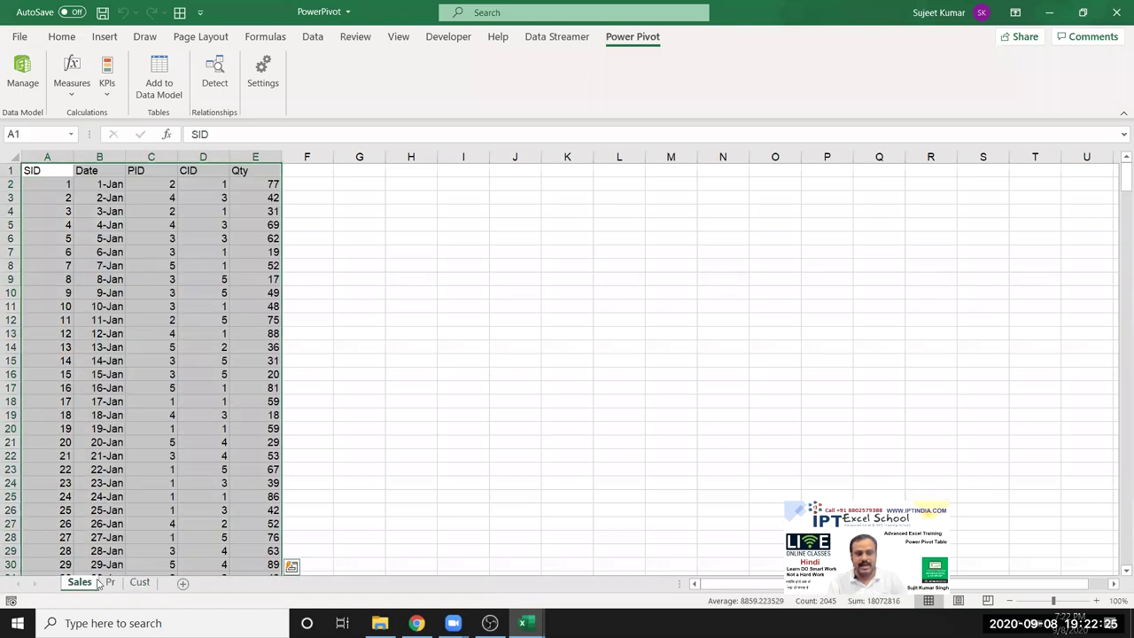
pyautogui.click(111, 582)
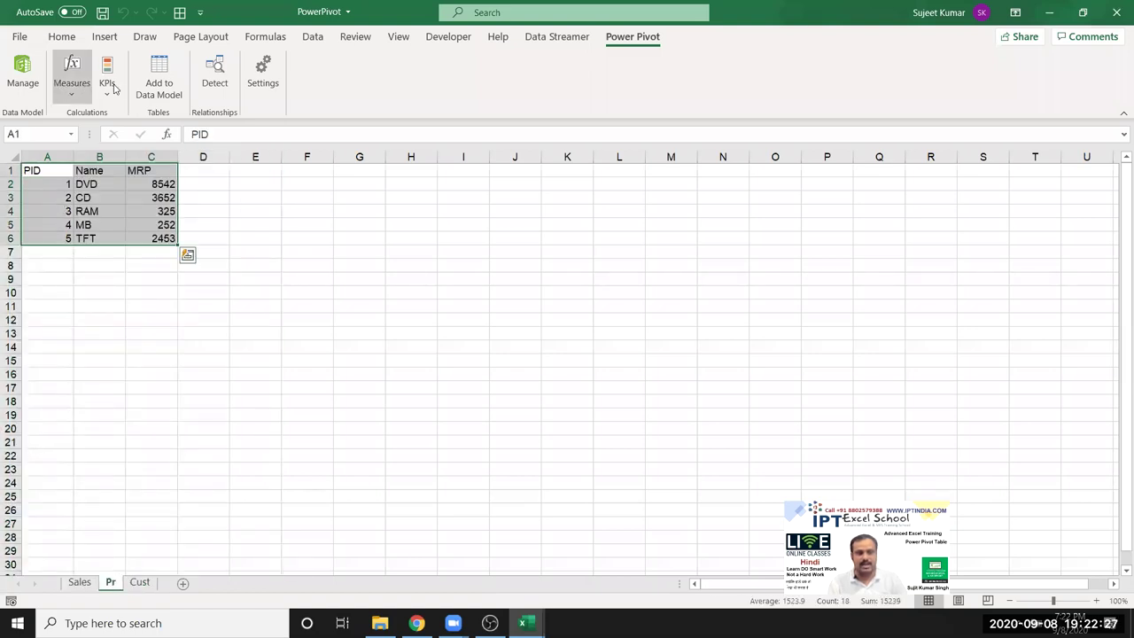
pyautogui.click(156, 89)
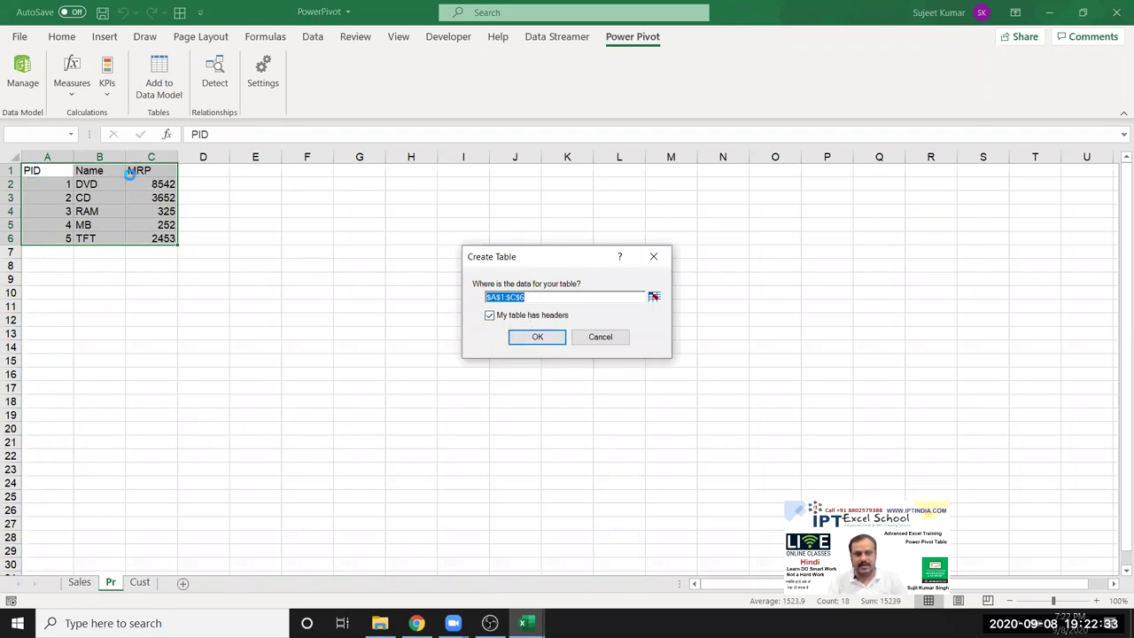
pyautogui.click(536, 345)
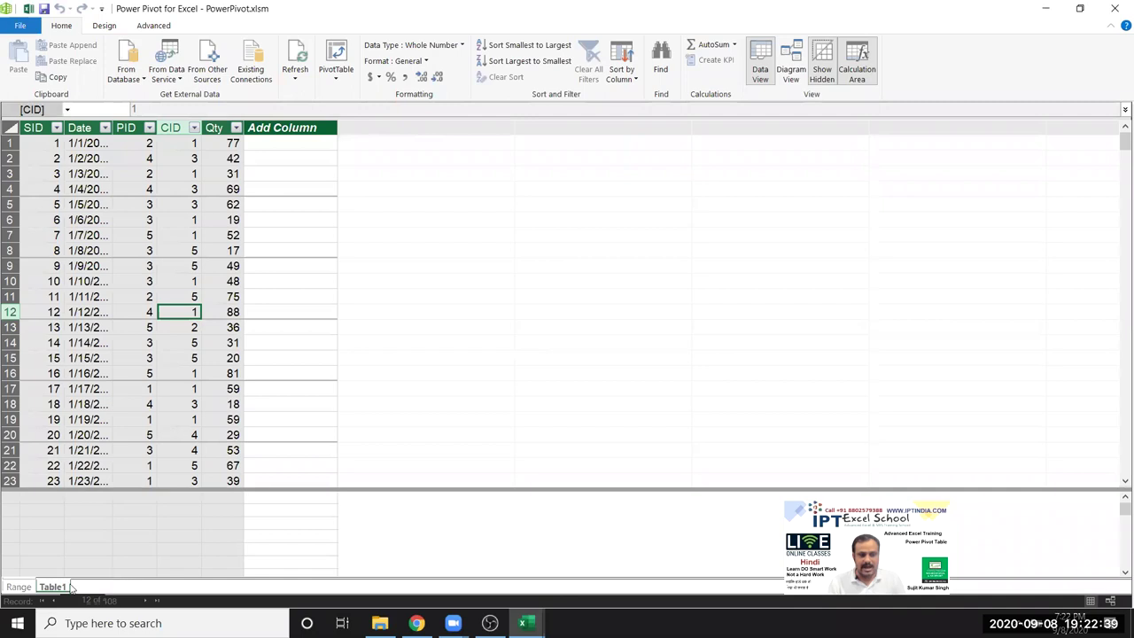
# Rename the Range table to Sales and Table1 to Product, then return to the workbook
pyautogui.click(18, 587)
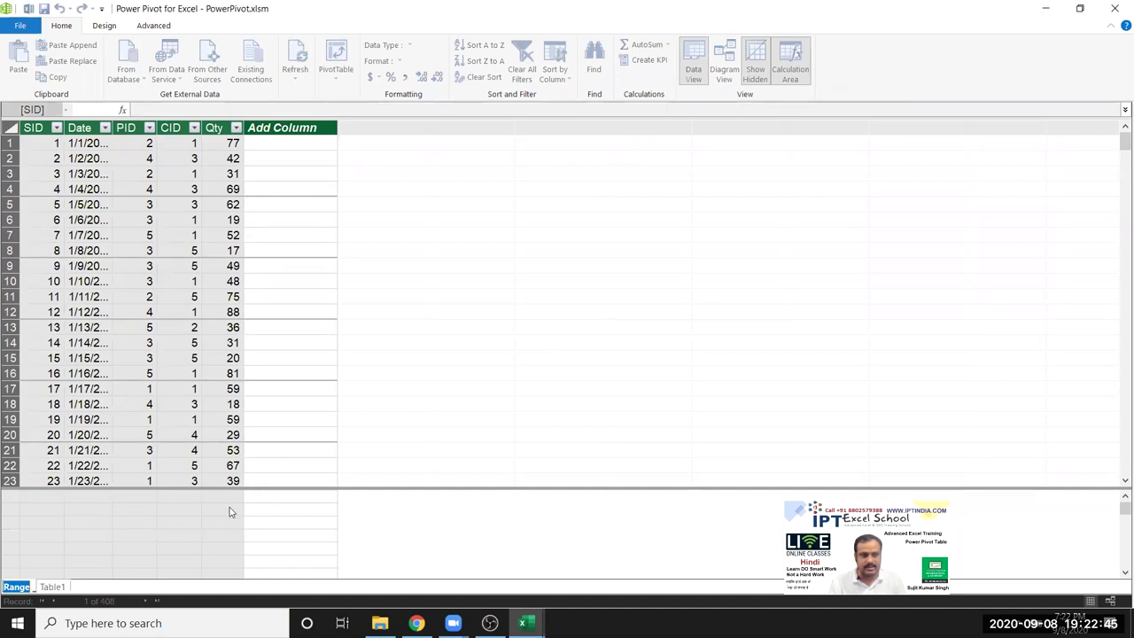
pyautogui.write('Sales')
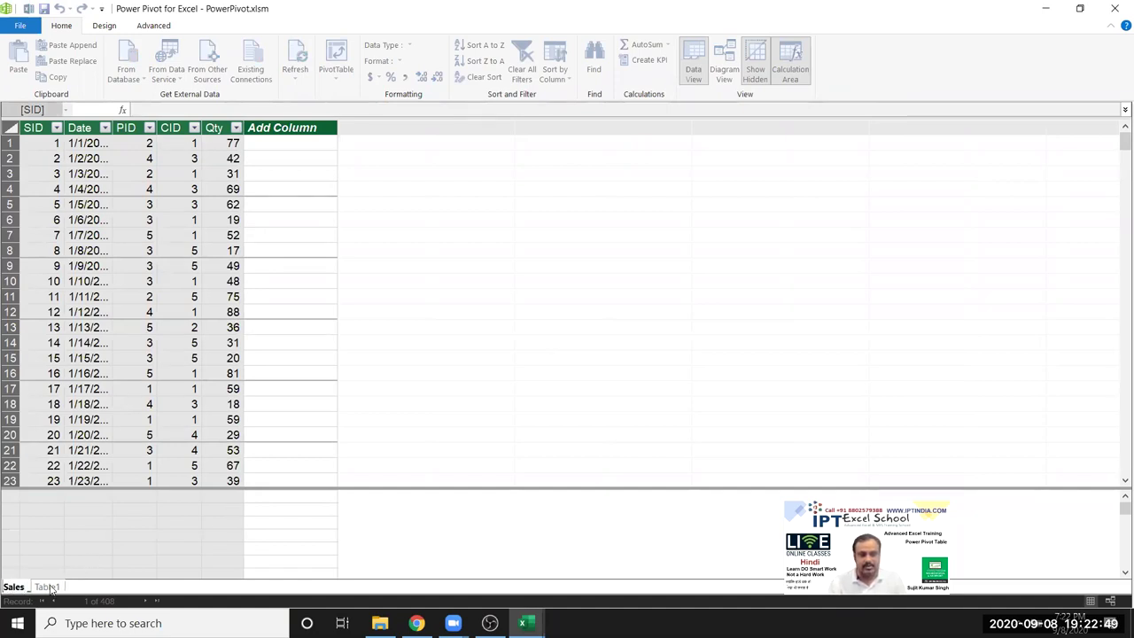
pyautogui.press('Return')
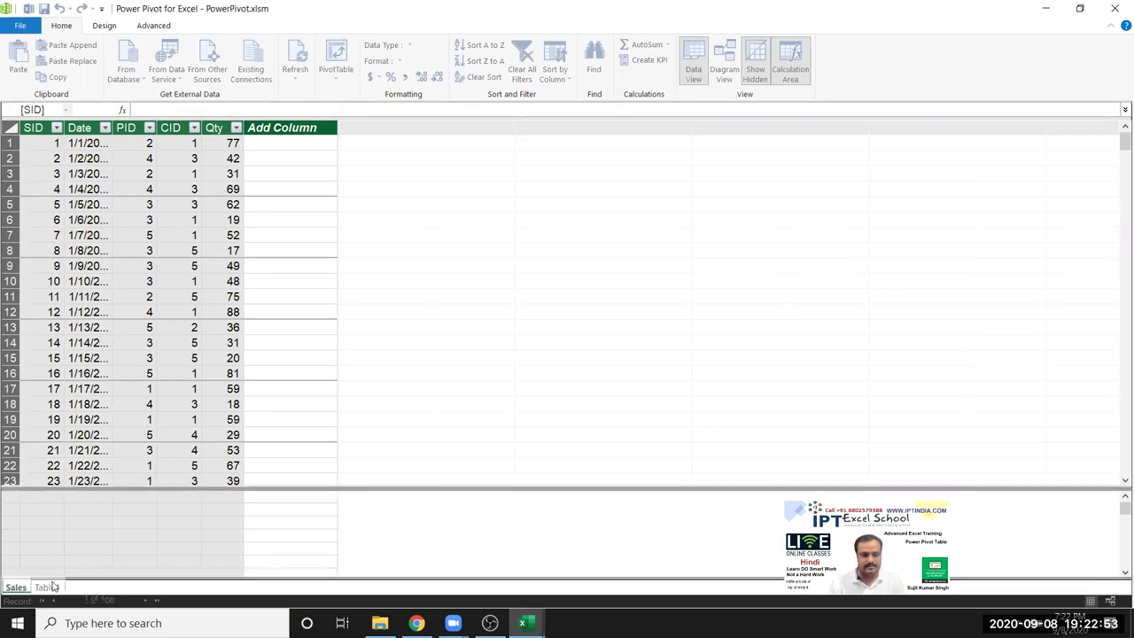
pyautogui.click(49, 586)
pyautogui.doubleClick(46, 586)
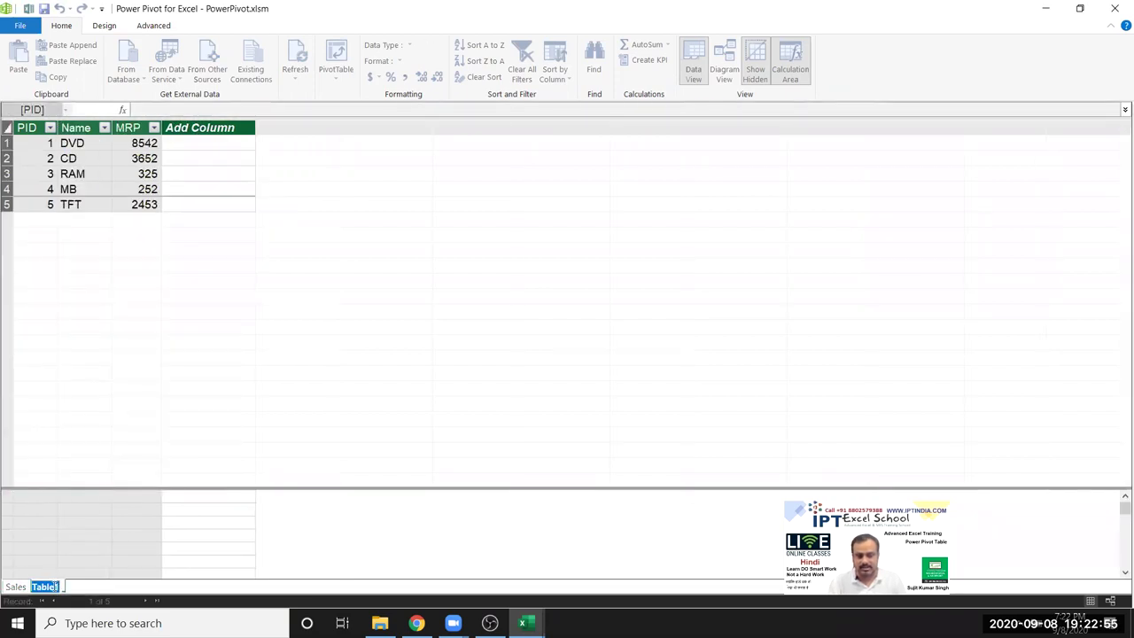
pyautogui.write('Product')
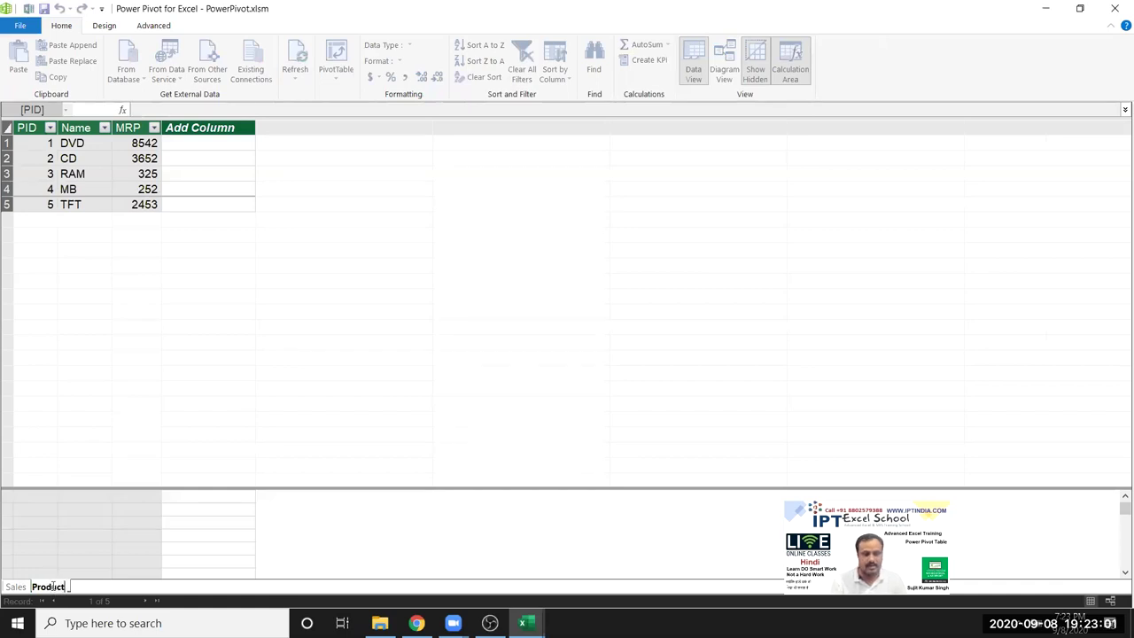
pyautogui.press('Return')
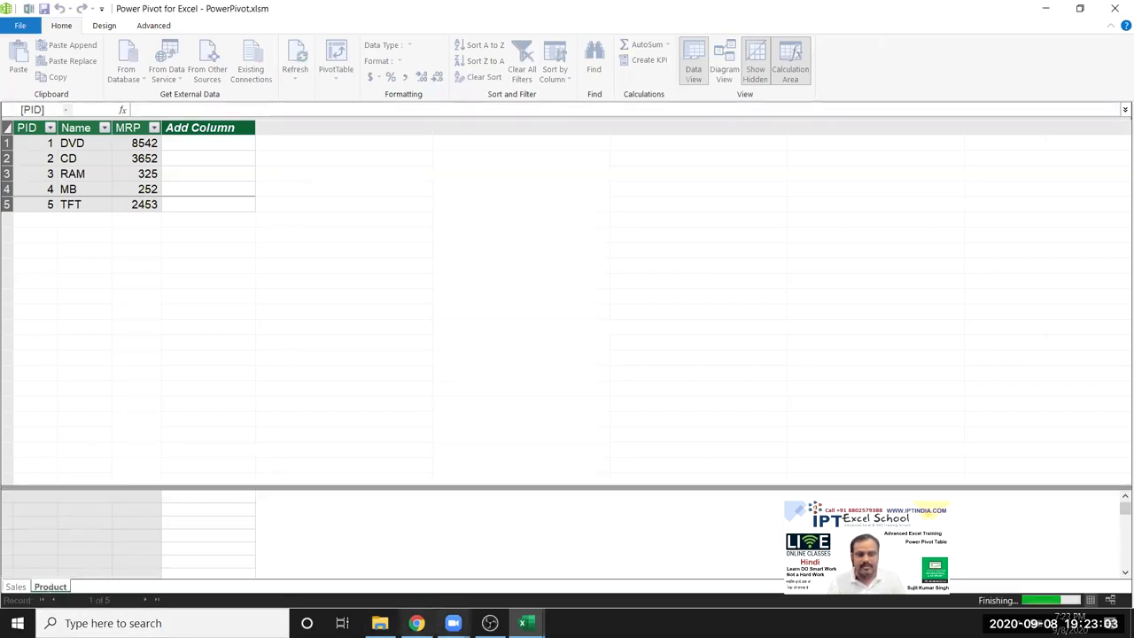
pyautogui.moveTo(523, 623)
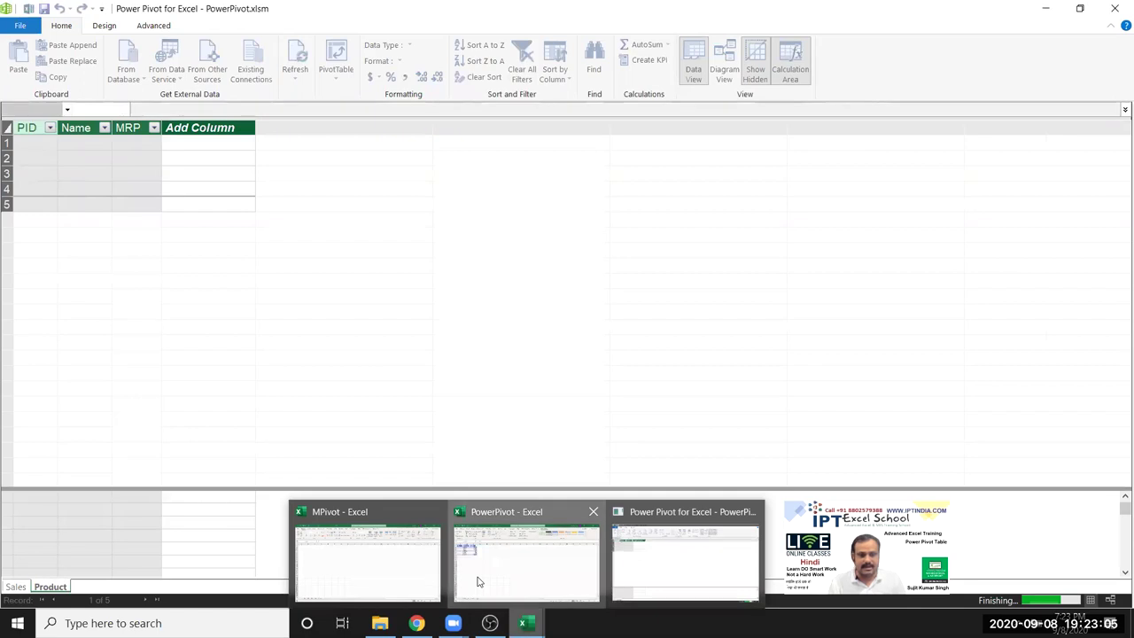
pyautogui.click(465, 545)
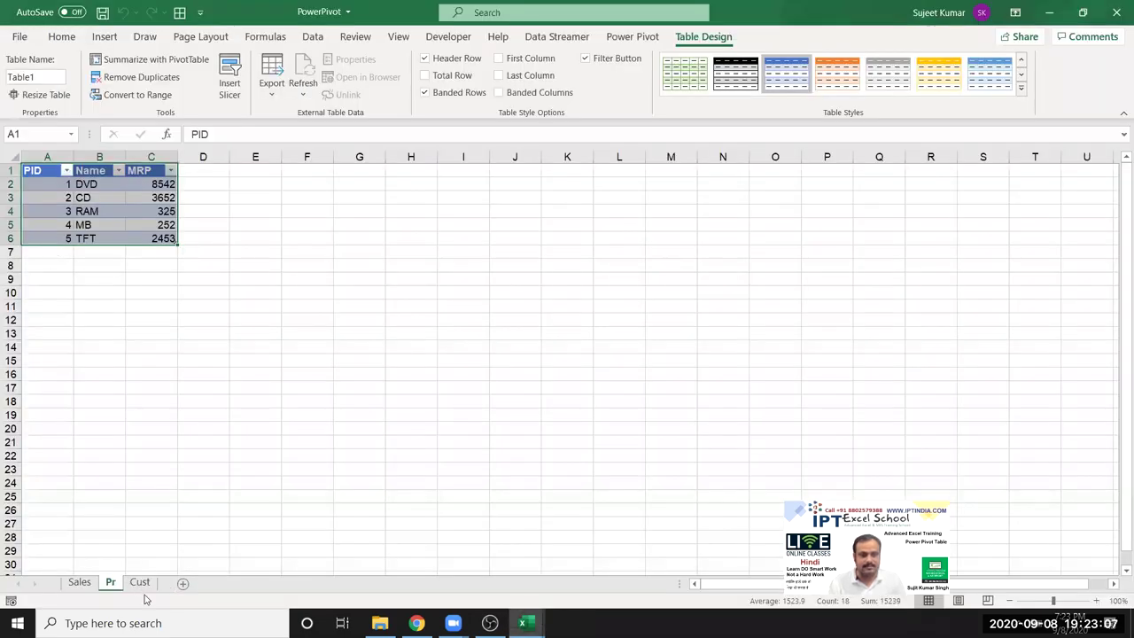
# Add the Cust sheet's customer data A1:C6 to the data model as a table with headers
pyautogui.click(200, 458)
pyautogui.click(139, 582)
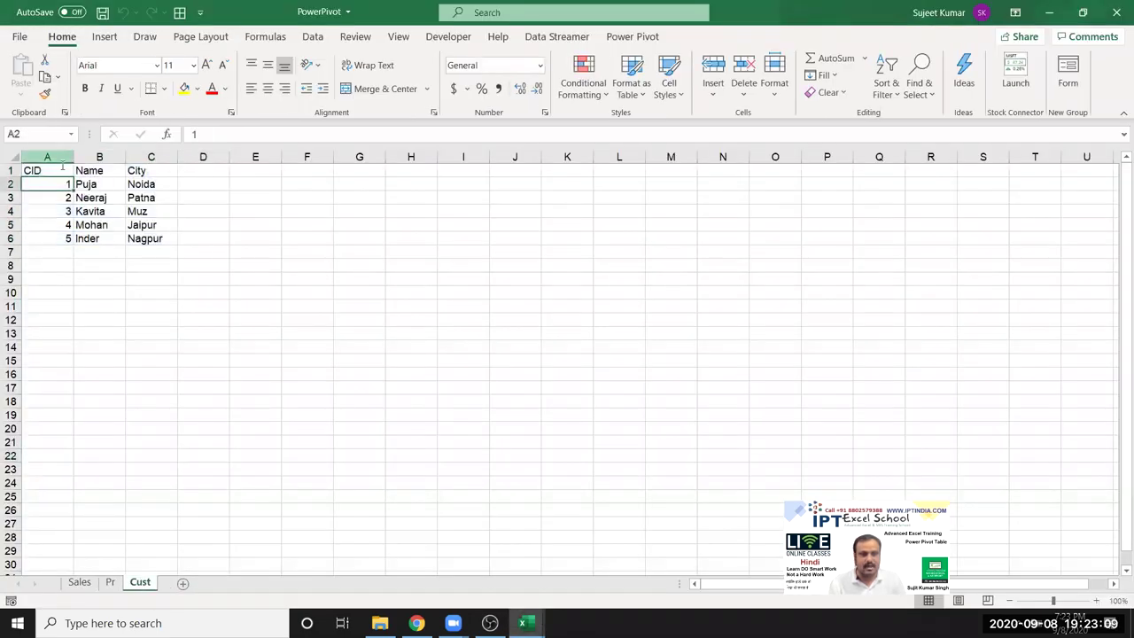
pyautogui.moveTo(40, 173)
pyautogui.mouseDown()
pyautogui.moveTo(124, 206)
pyautogui.moveTo(148, 234)
pyautogui.mouseUp()
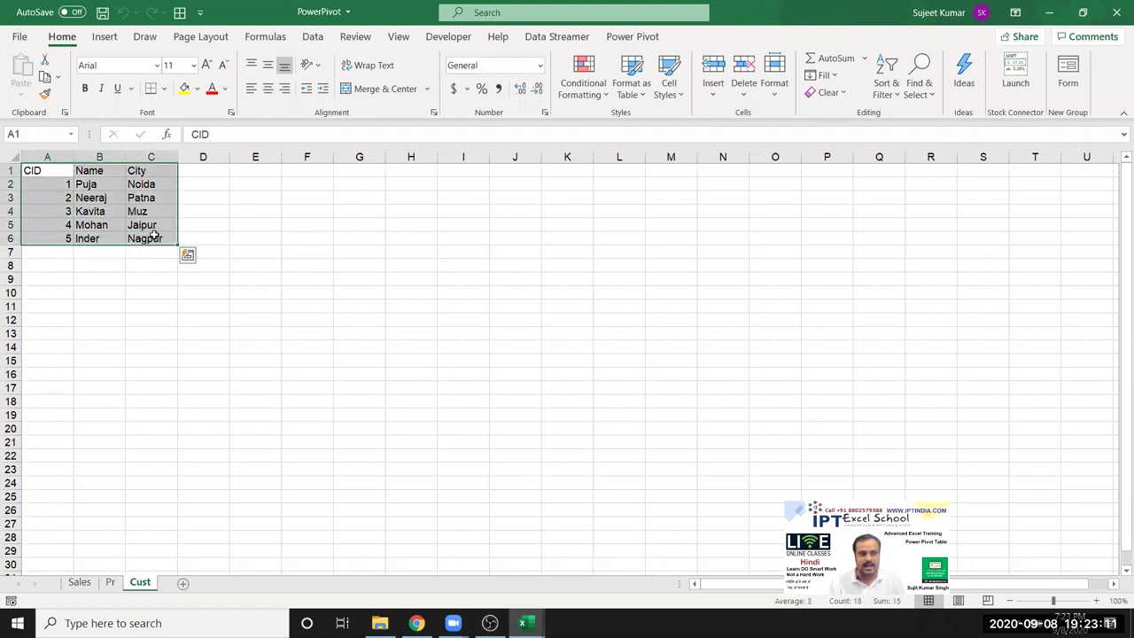
pyautogui.click(632, 37)
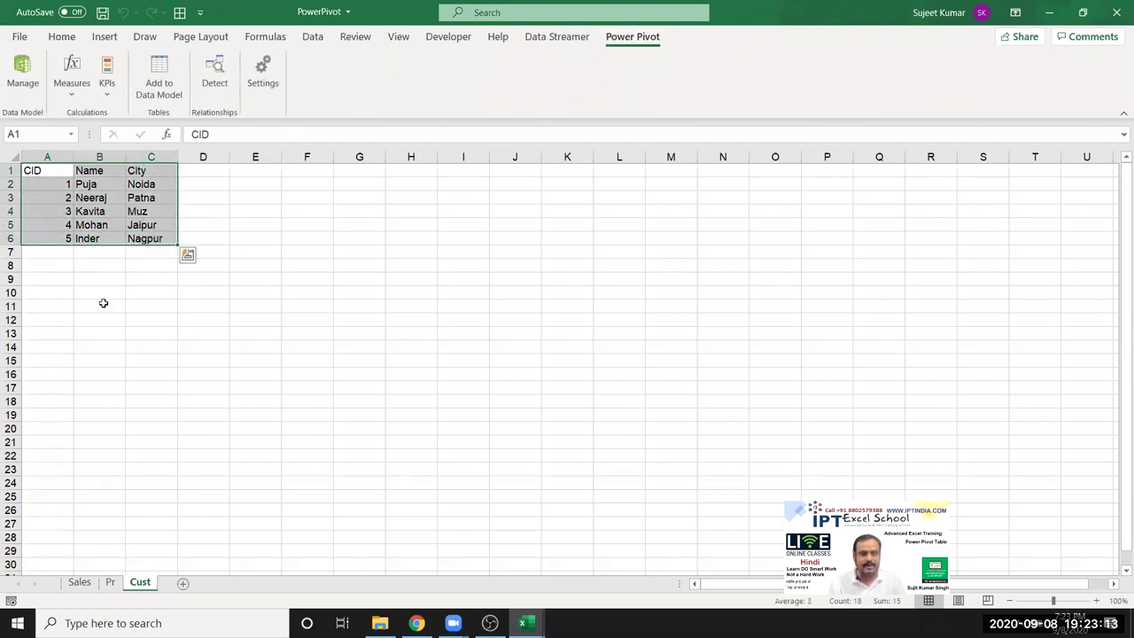
pyautogui.click(168, 96)
pyautogui.click(536, 337)
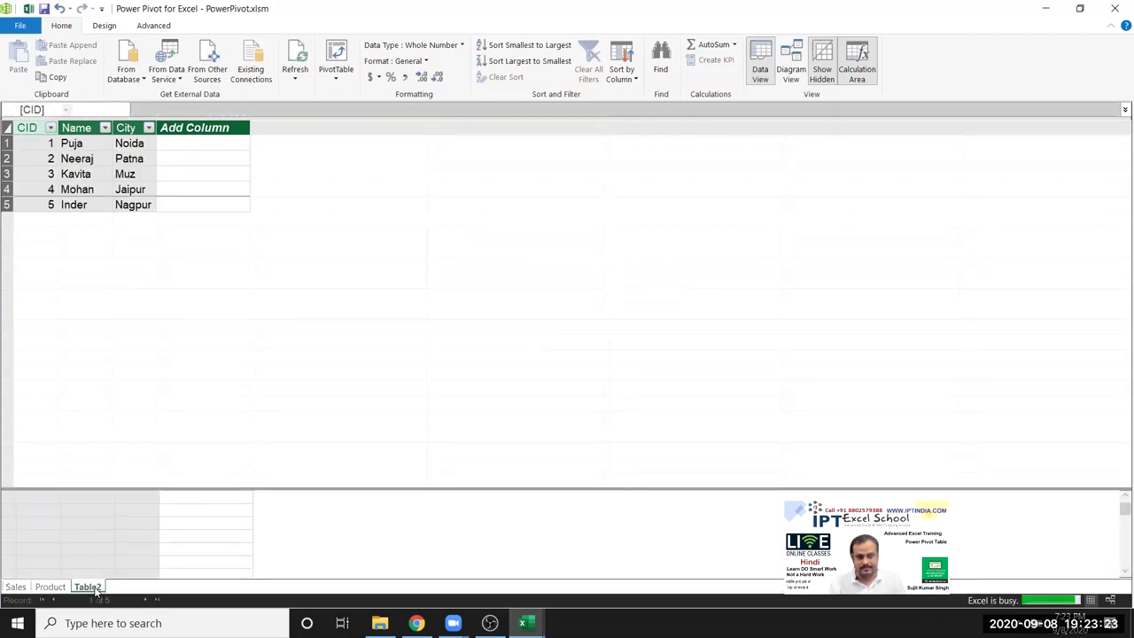
# Rename the new Table2 tab to Customer
pyautogui.doubleClick(89, 588)
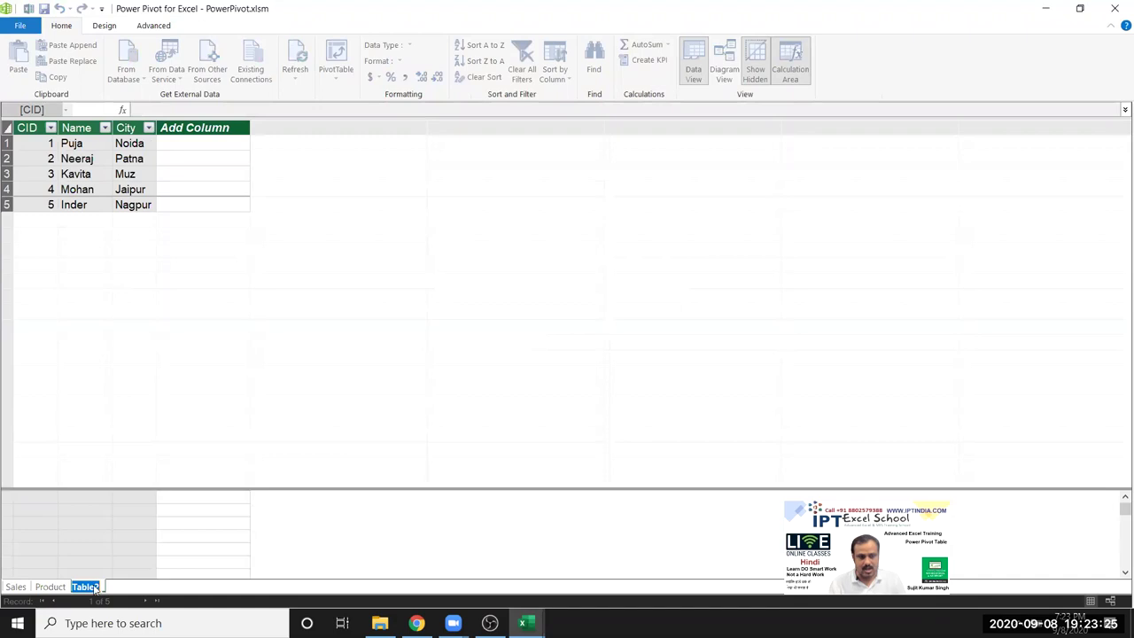
pyautogui.write('Customer')
pyautogui.press('BackSpace')
pyautogui.press('BackSpace')
pyautogui.press('BackSpace')
pyautogui.write('mer')
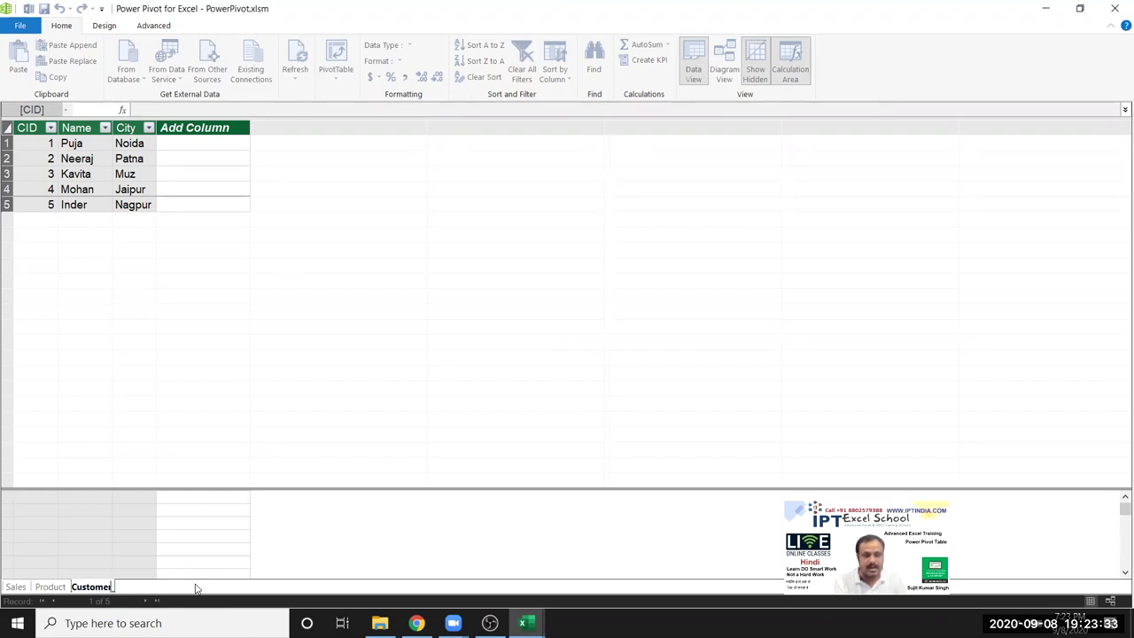
pyautogui.press('Return')
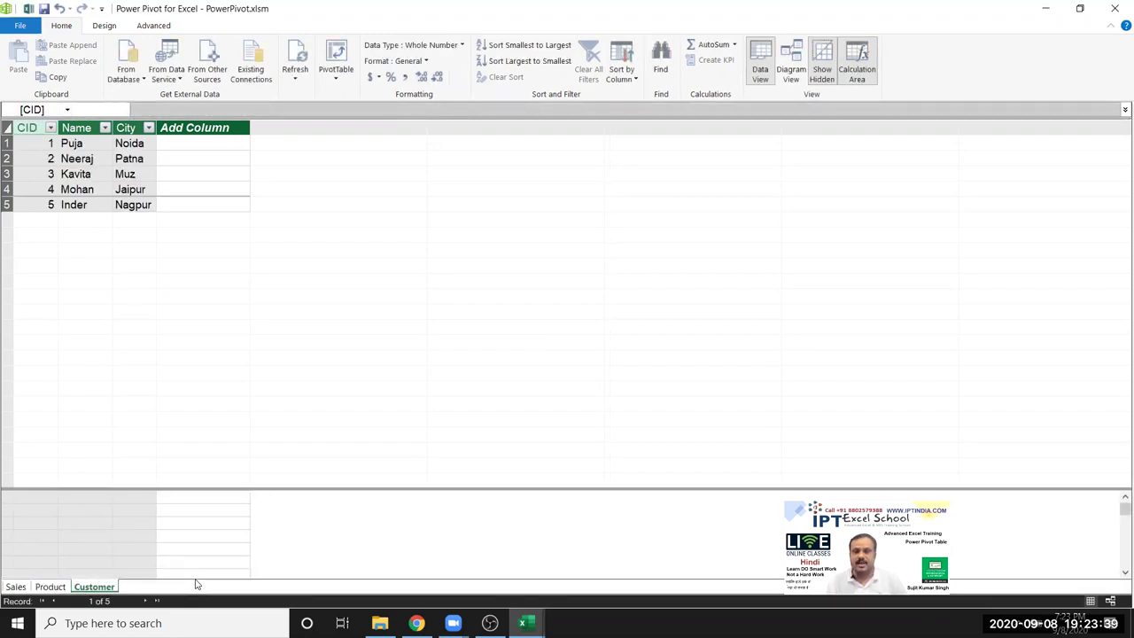
# Switch to Diagram View and drag the Sales table below Product and Customer
pyautogui.click(798, 72)
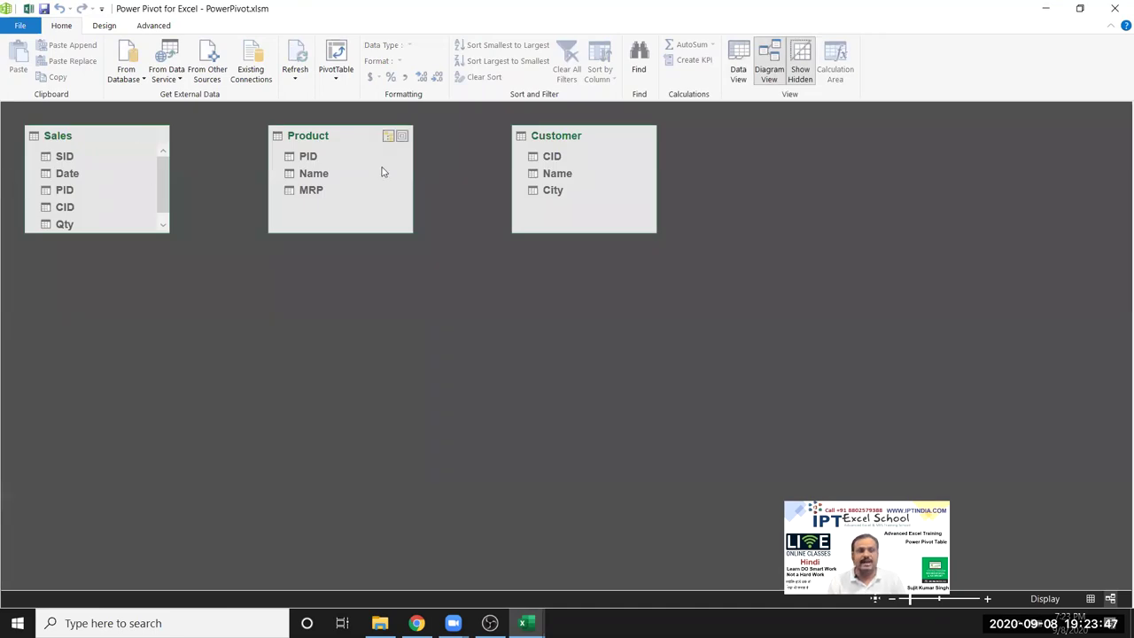
pyautogui.moveTo(88, 138); pyautogui.dragTo(436, 339)
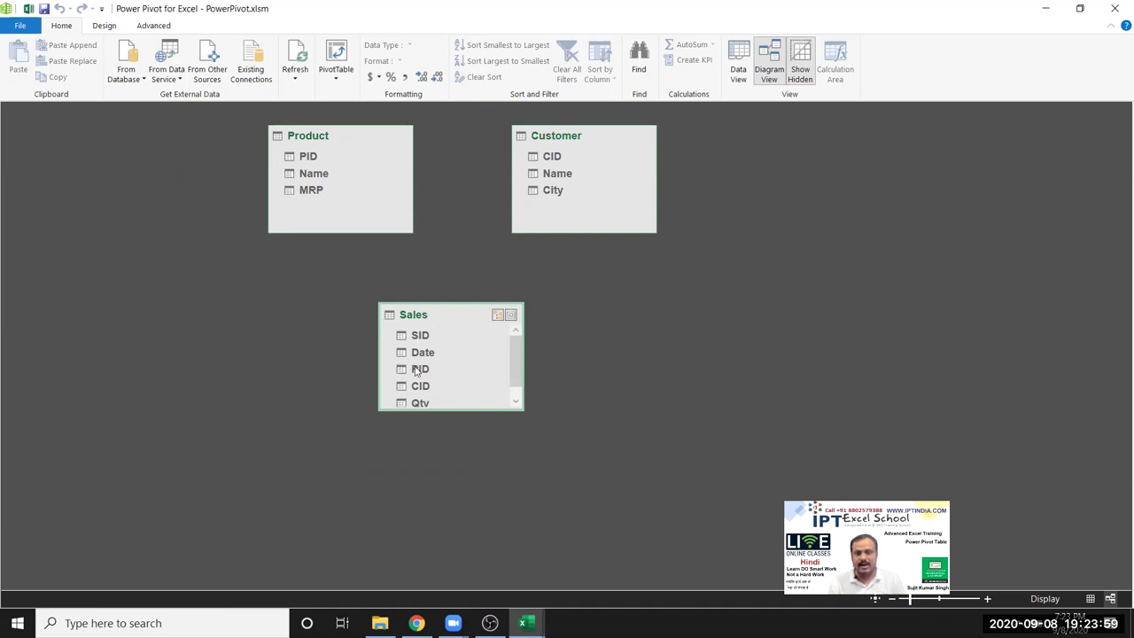
pyautogui.click(417, 369)
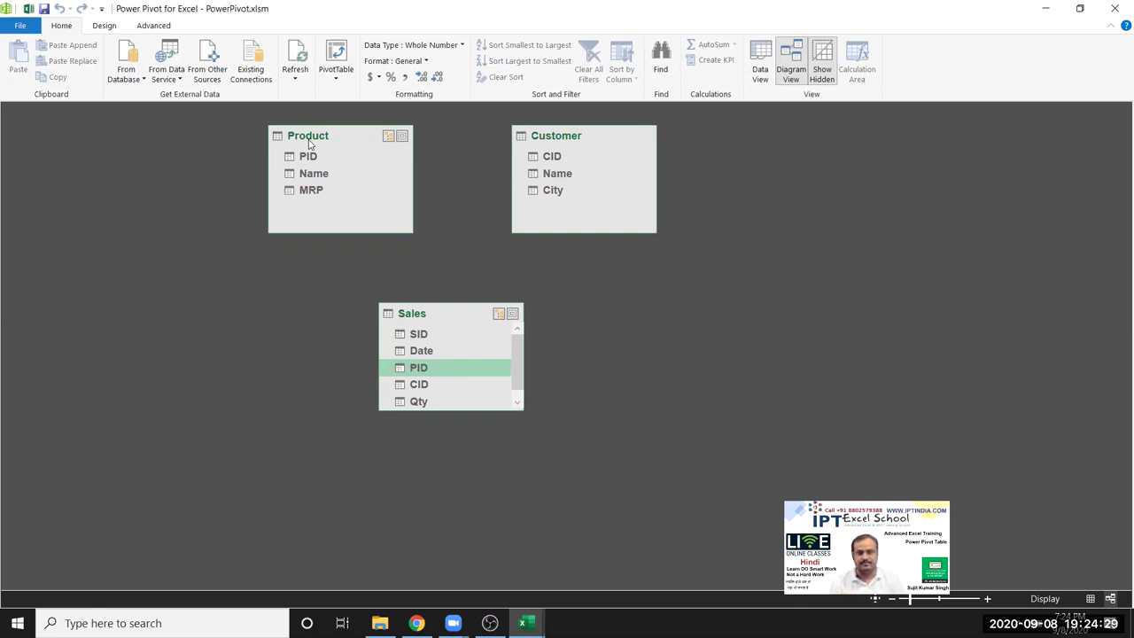
# Link Product PID to Sales PID and Customer CID to Sales CID, then return to Data View
pyautogui.click(310, 156)
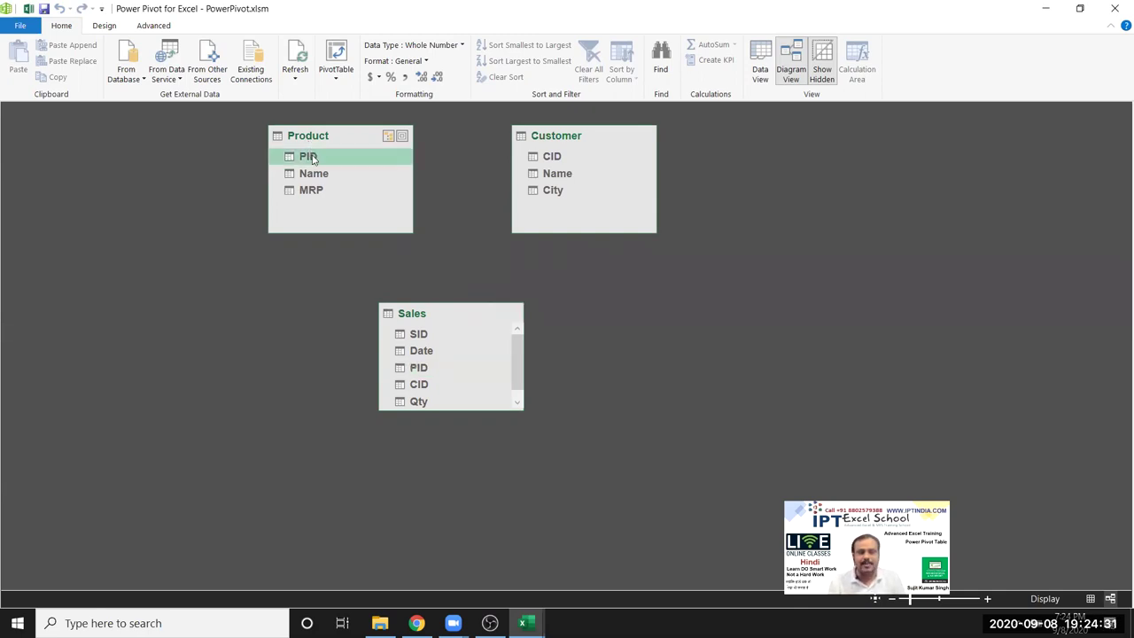
pyautogui.moveTo(311, 156); pyautogui.dragTo(419, 364)
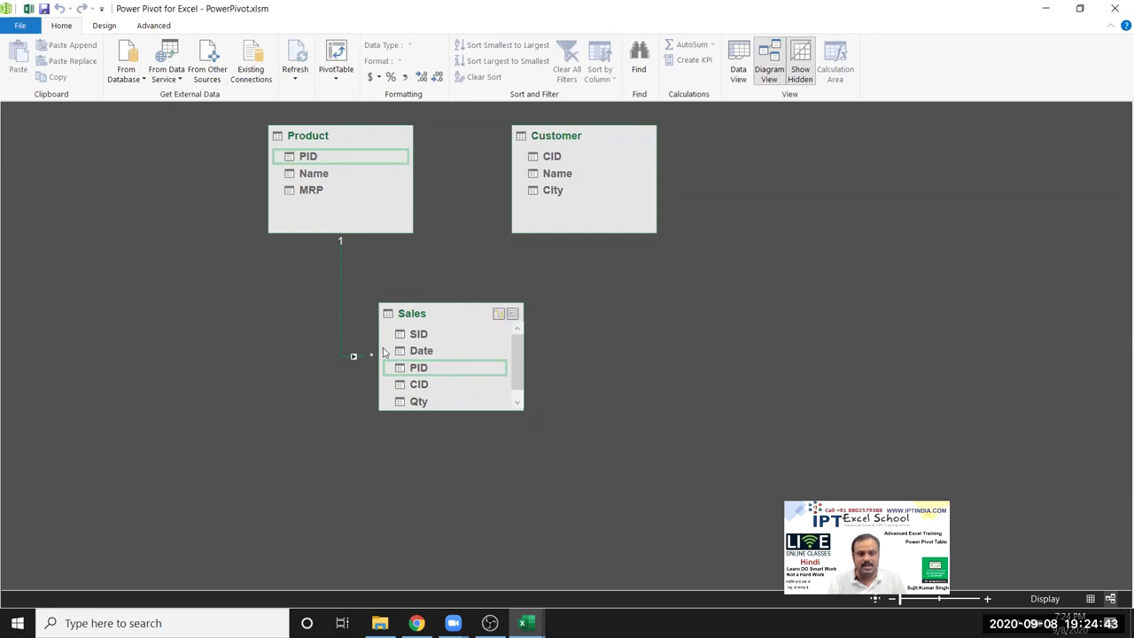
pyautogui.click(564, 161)
pyautogui.moveTo(564, 158); pyautogui.dragTo(429, 382)
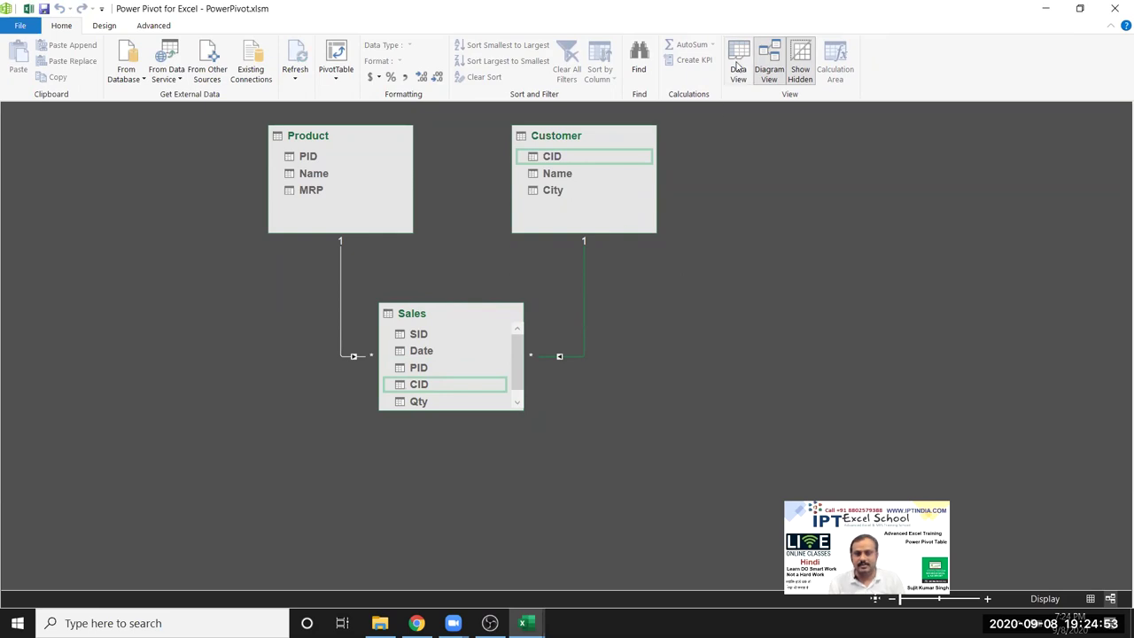
pyautogui.click(737, 66)
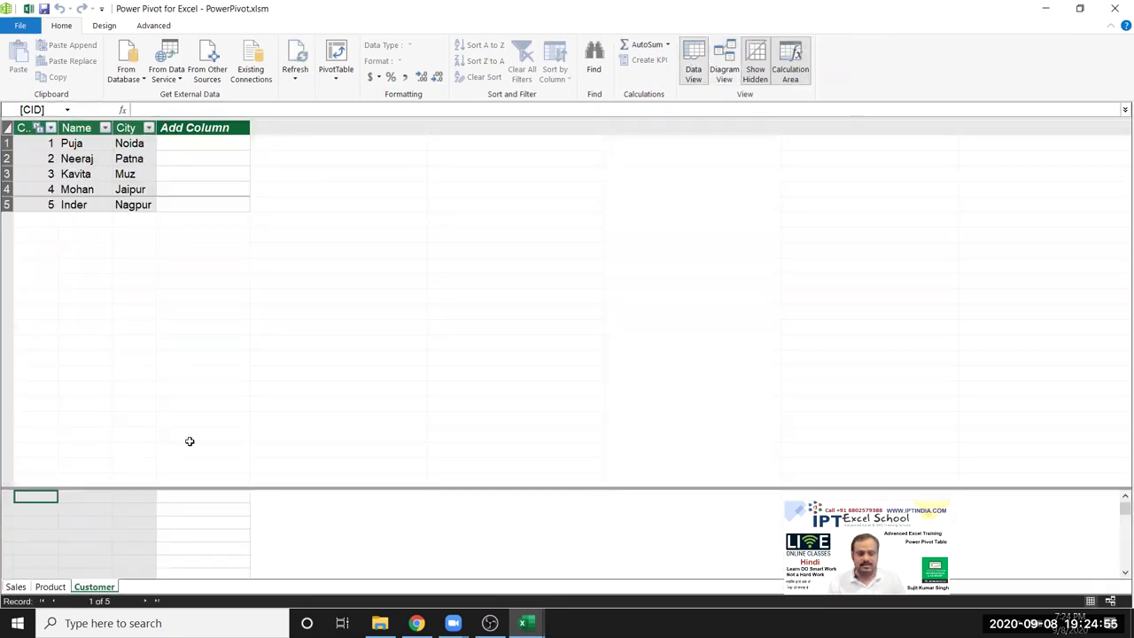
# On the Sales table, name the new empty column MRP
pyautogui.moveTo(492, 623)
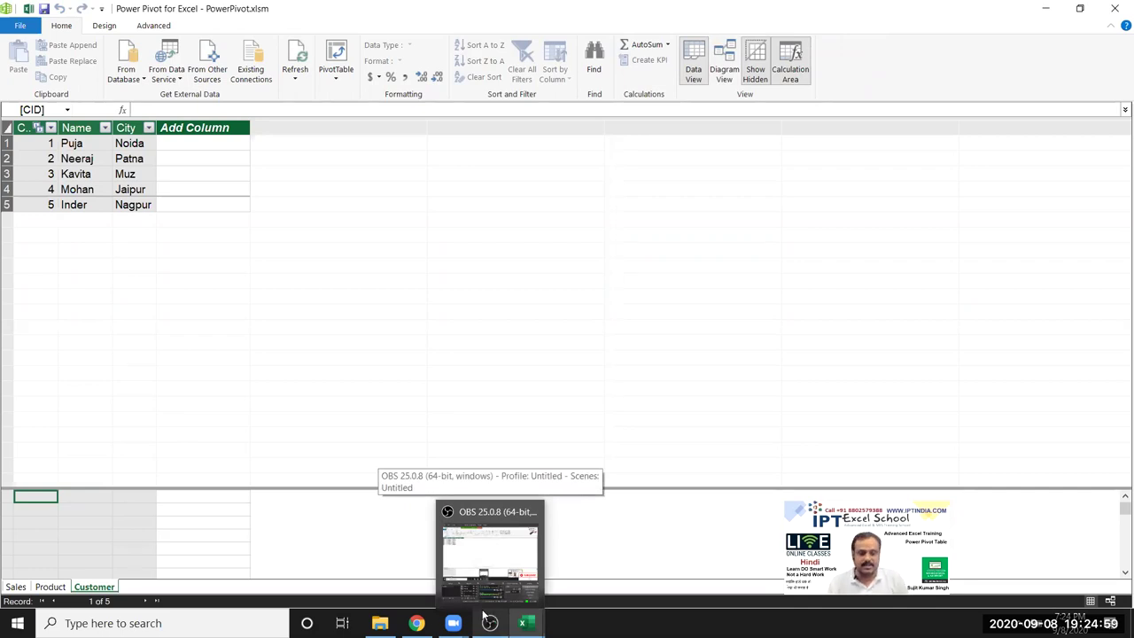
pyautogui.click(16, 586)
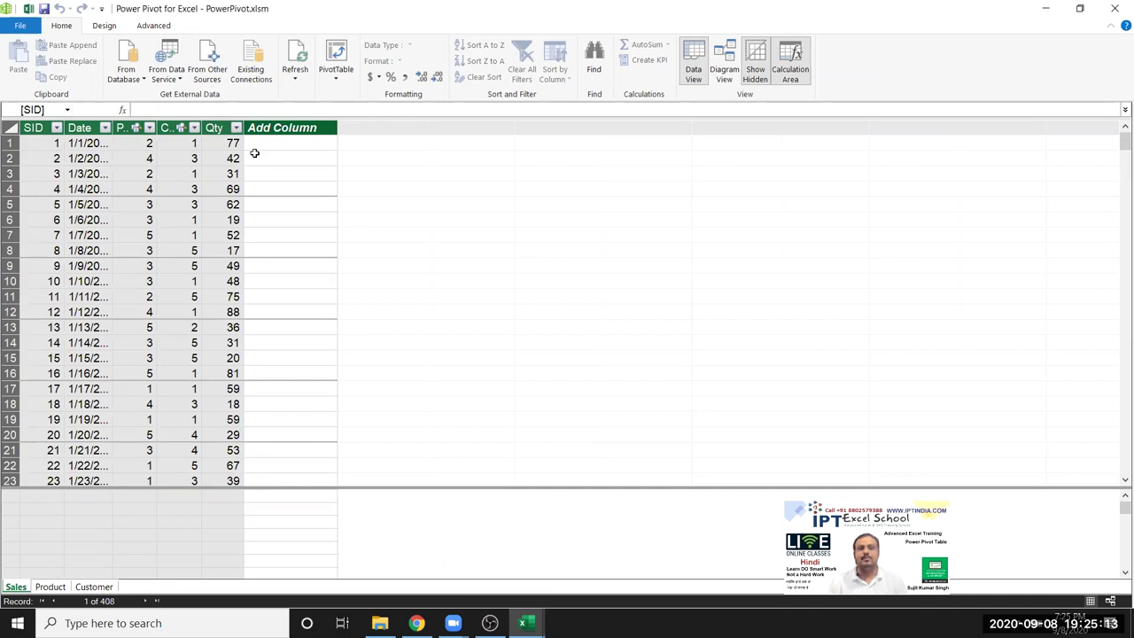
pyautogui.doubleClick(274, 130)
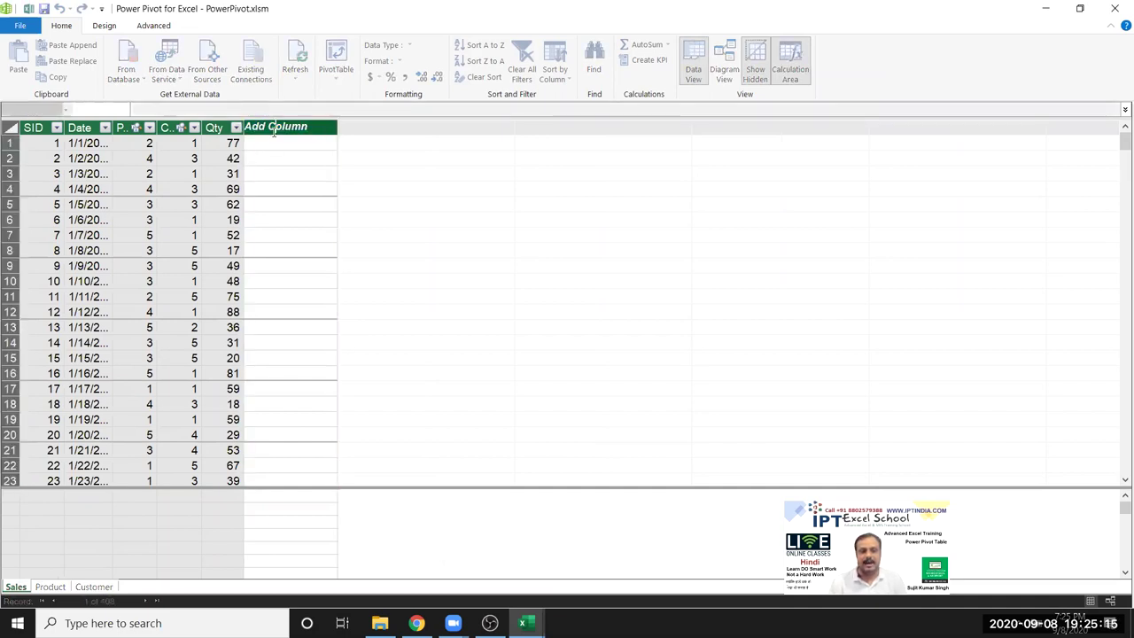
pyautogui.press('BackSpace')
pyautogui.press('BackSpace')
pyautogui.press('BackSpace')
pyautogui.press('BackSpace')
pyautogui.press('BackSpace')
pyautogui.write('MRP')
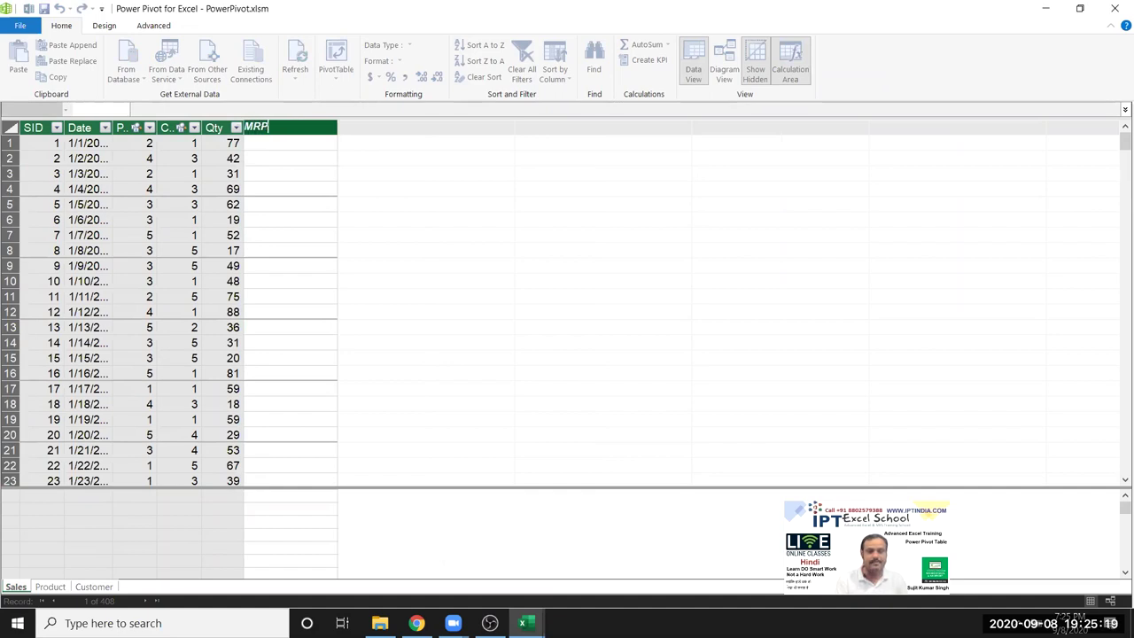
pyautogui.press('Return')
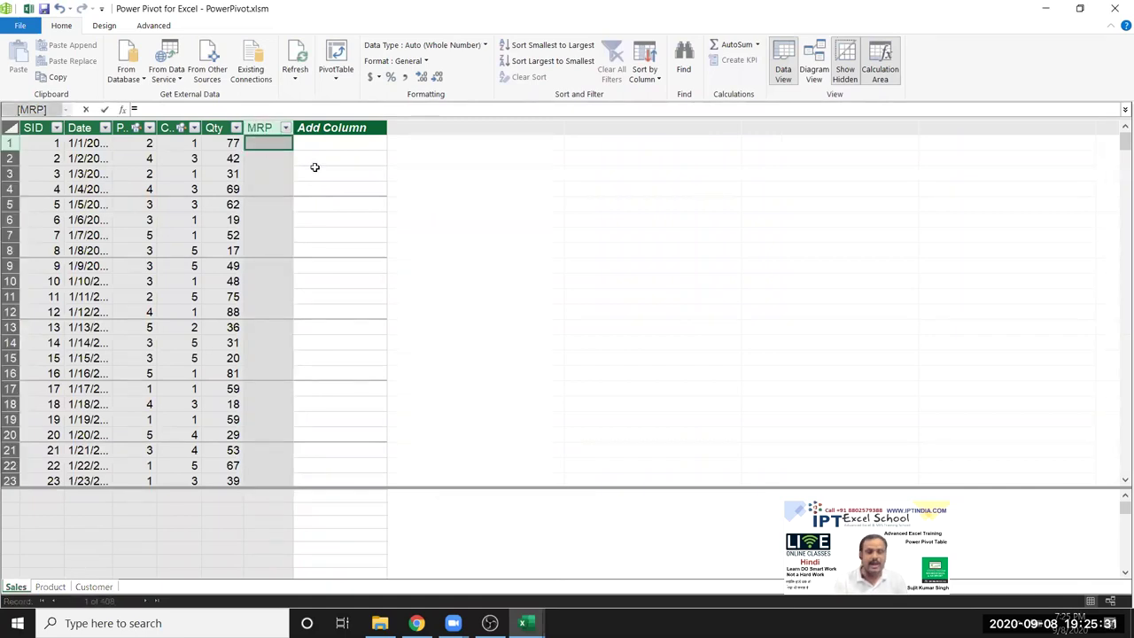
# Enter =RELATED('Product'[MRP]) as the MRP column's formula
pyautogui.write('re')
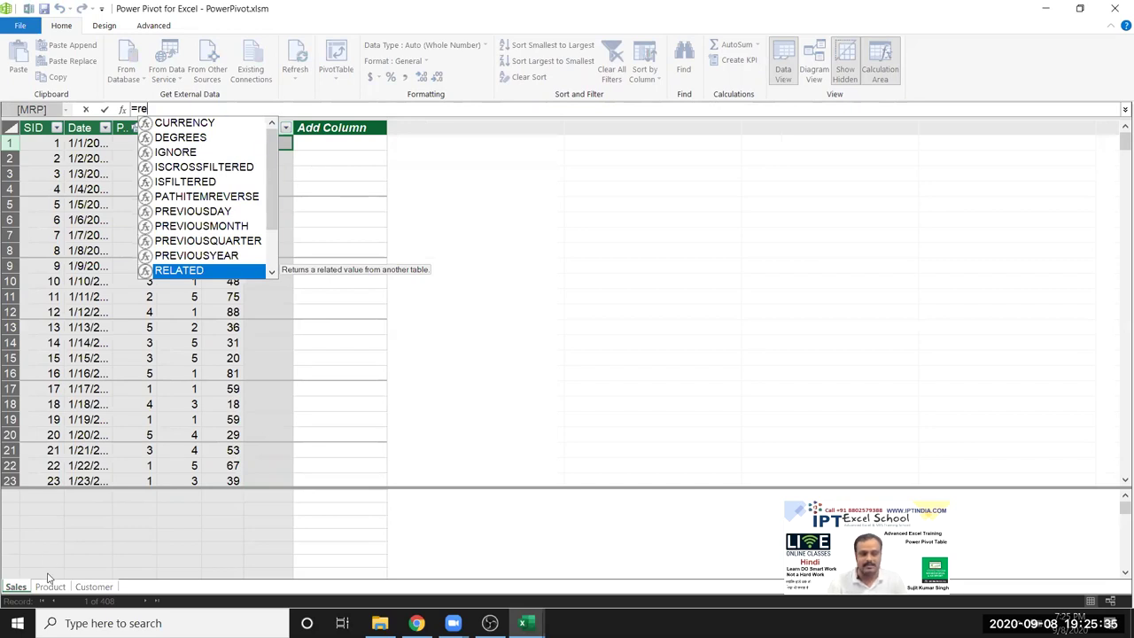
pyautogui.press('Tab')
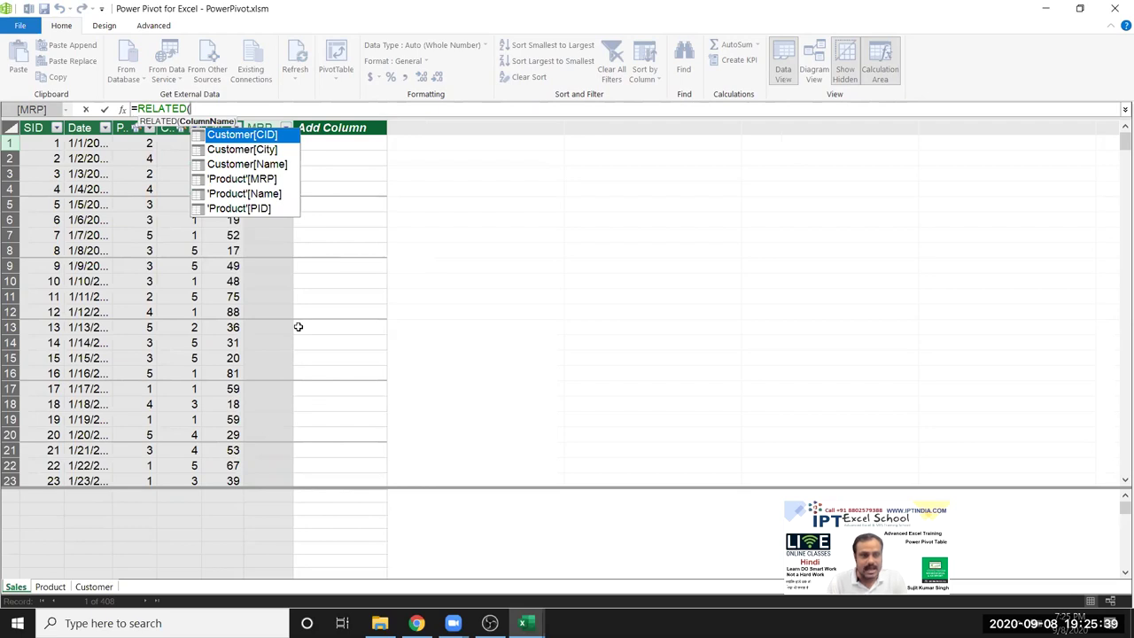
pyautogui.press('Down')
pyautogui.press('Down')
pyautogui.press('Down')
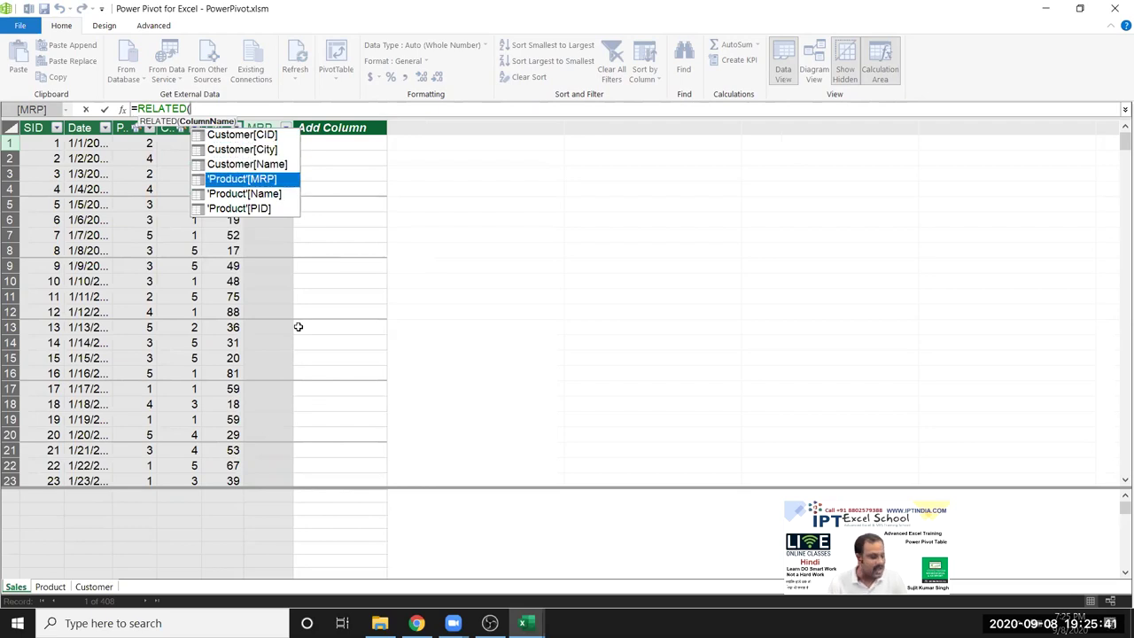
pyautogui.press('Tab')
pyautogui.write(')')
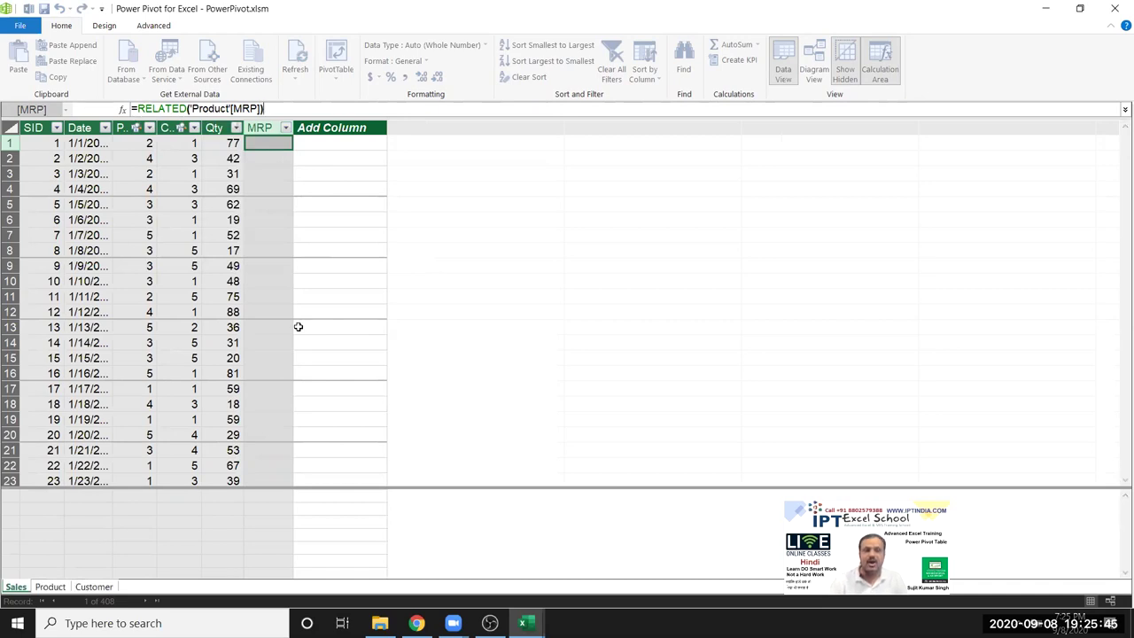
pyautogui.press('Return')
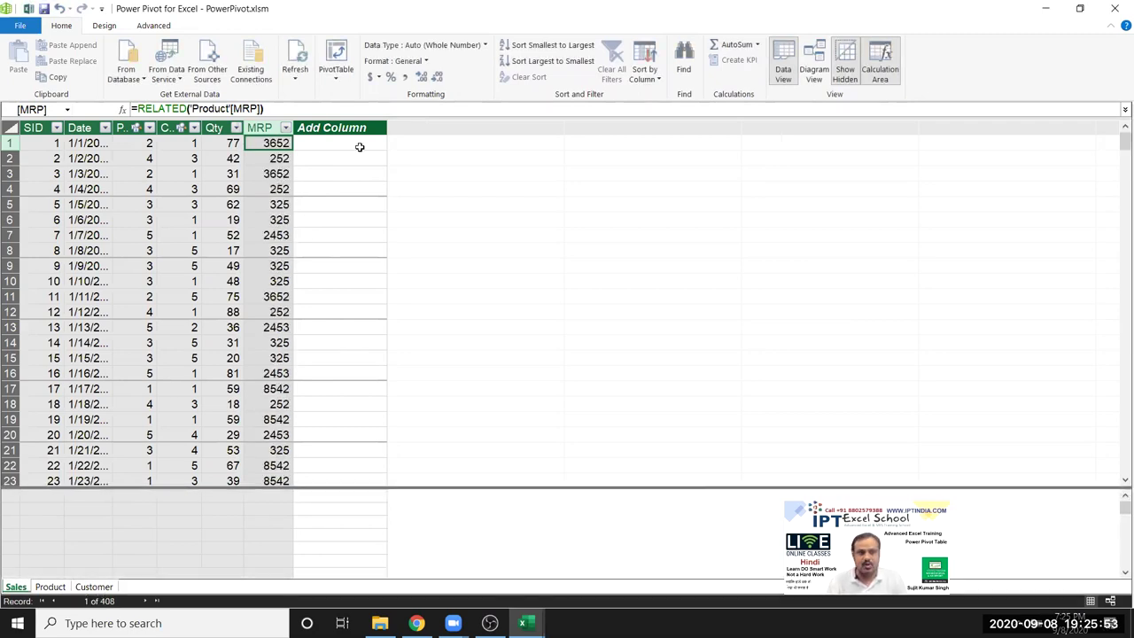
# Create a new Sales column named Amt with the formula =[Qty]*Sales[MRP]
pyautogui.click(355, 129)
pyautogui.doubleClick(355, 128)
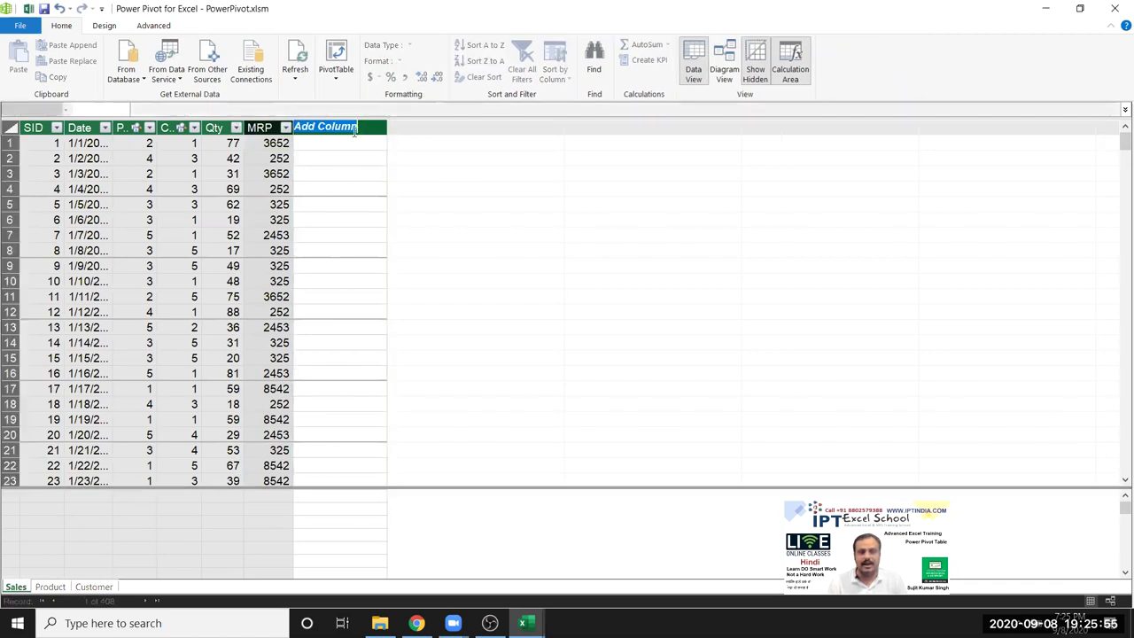
pyautogui.write('Amt')
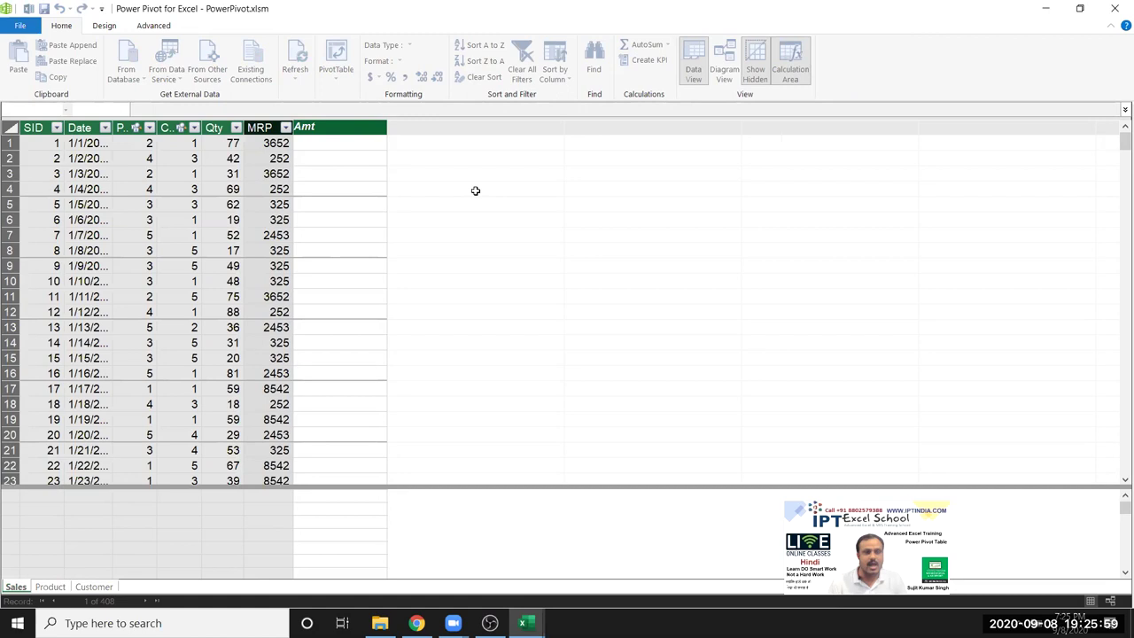
pyautogui.press('Return')
pyautogui.write('=')
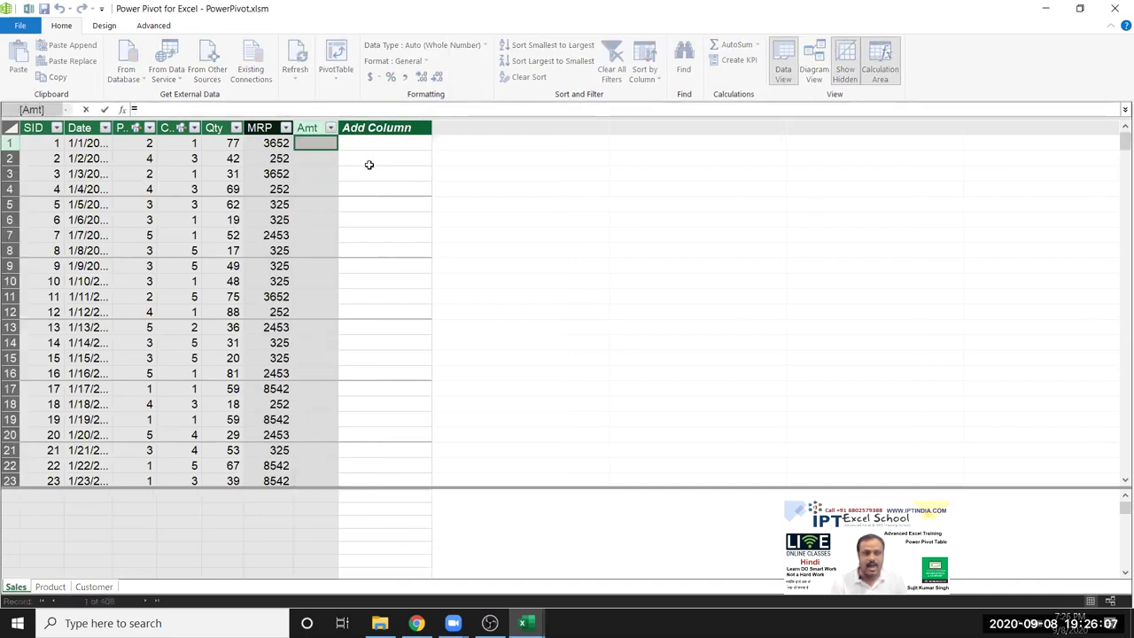
pyautogui.write('qty')
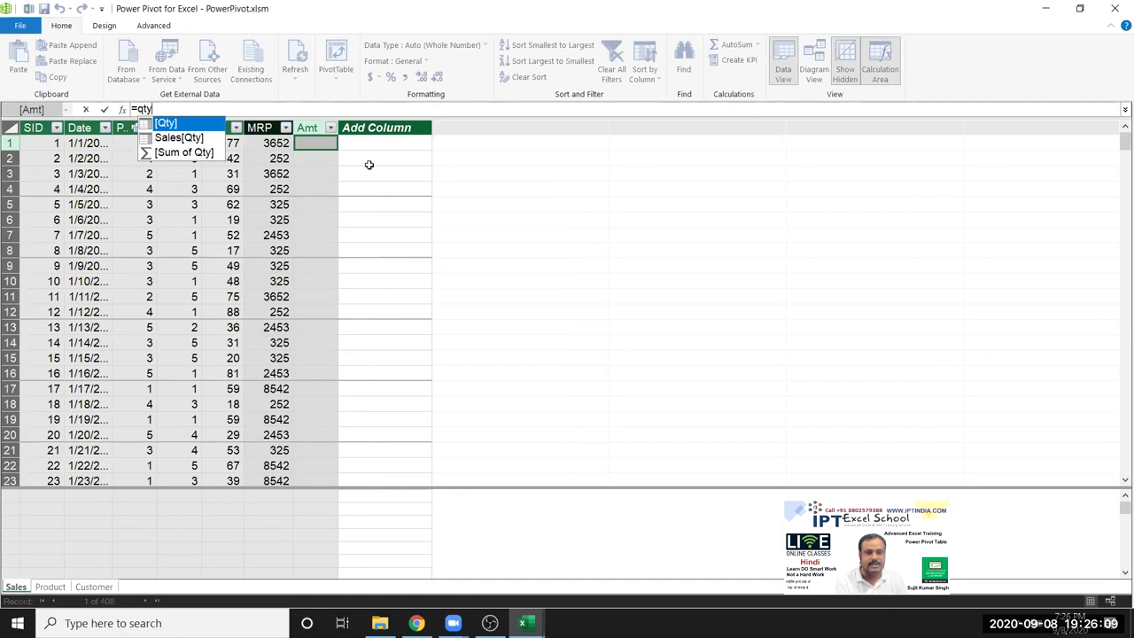
pyautogui.press('Tab')
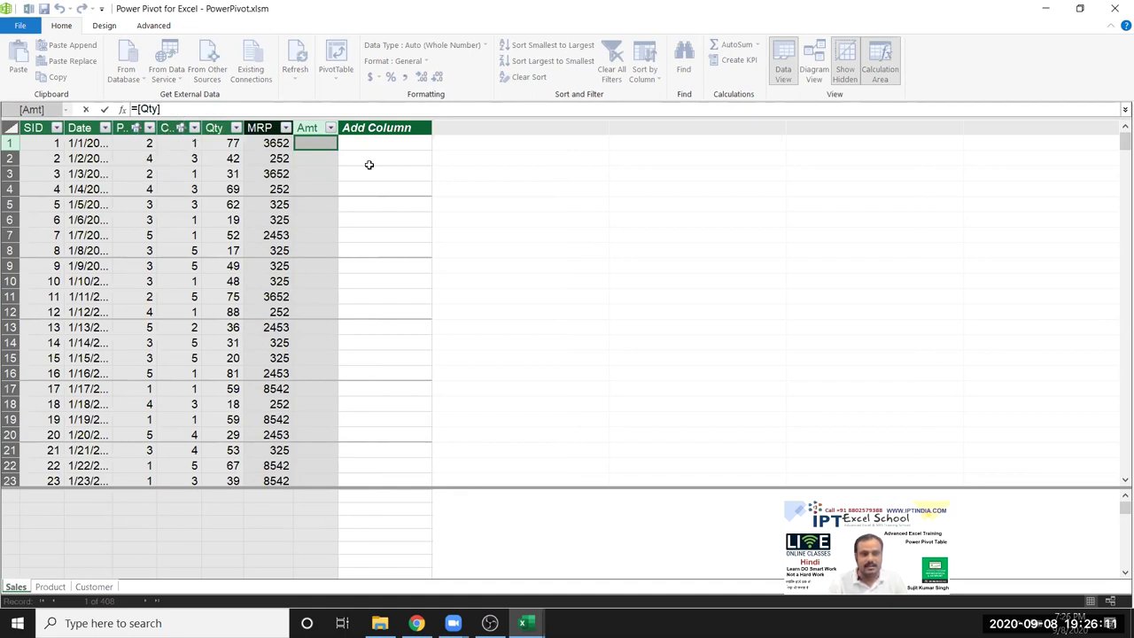
pyautogui.write('*')
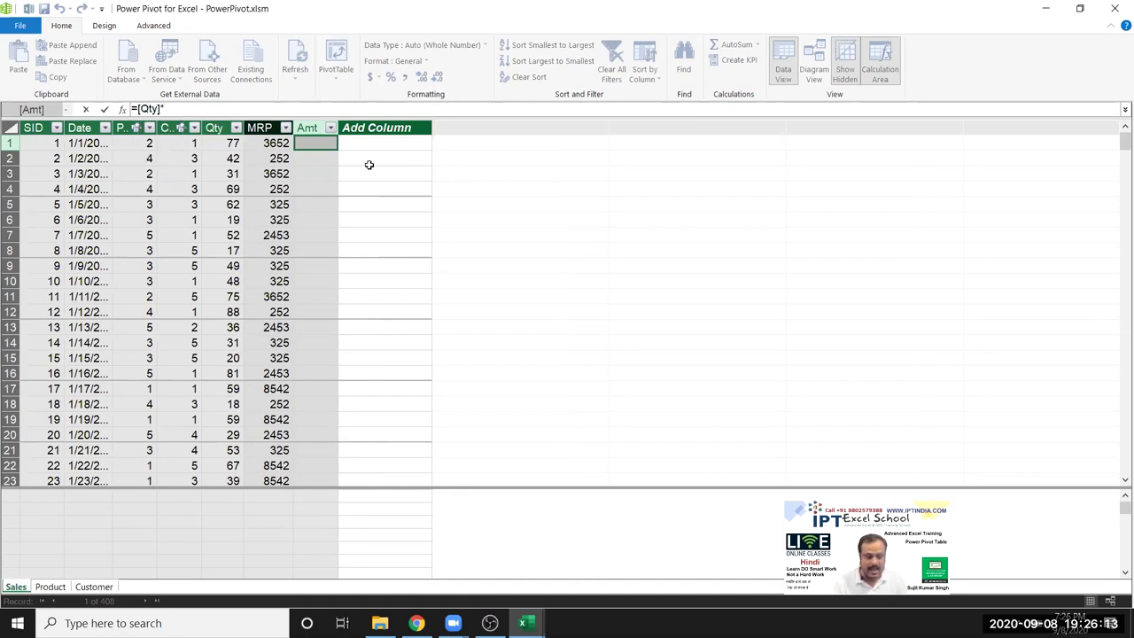
pyautogui.write('mrp')
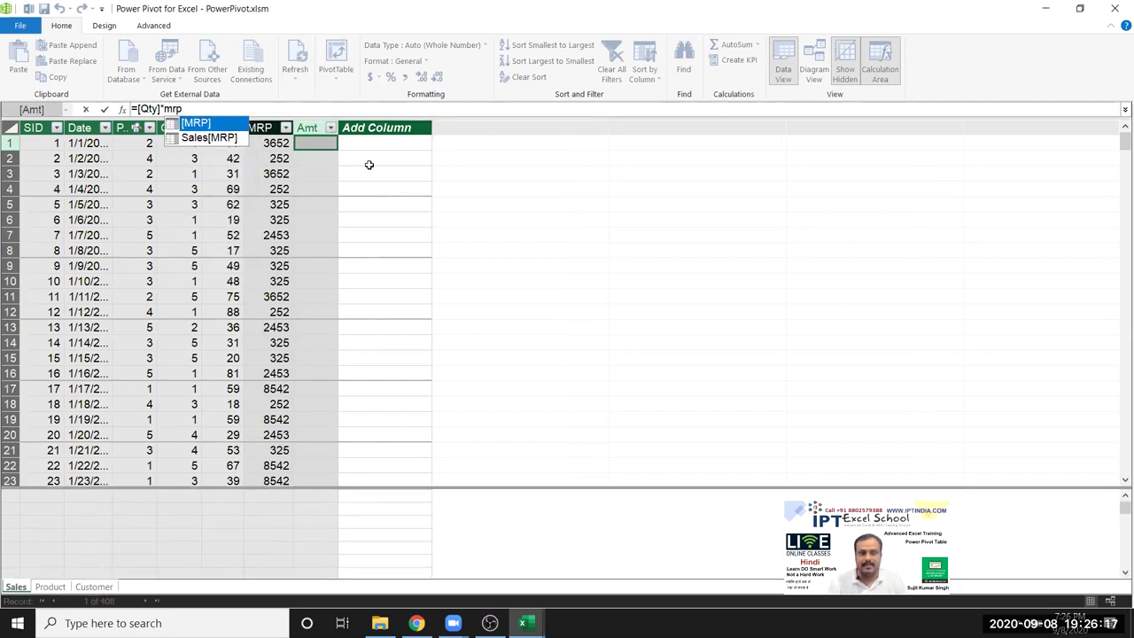
pyautogui.press('Down')
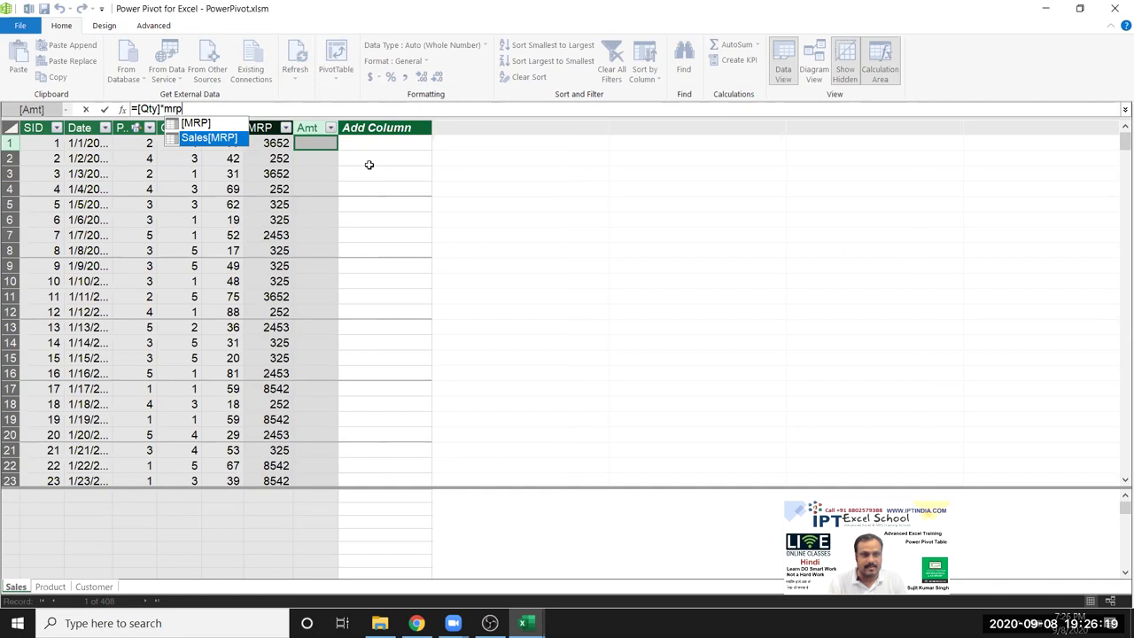
pyautogui.press('Tab')
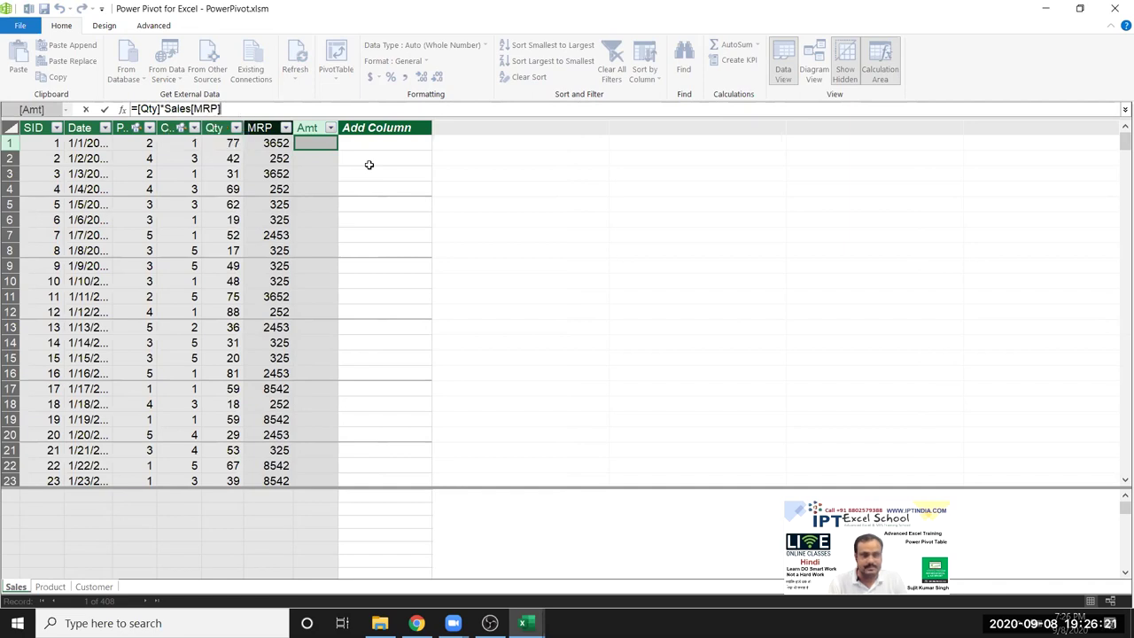
pyautogui.press('Return')
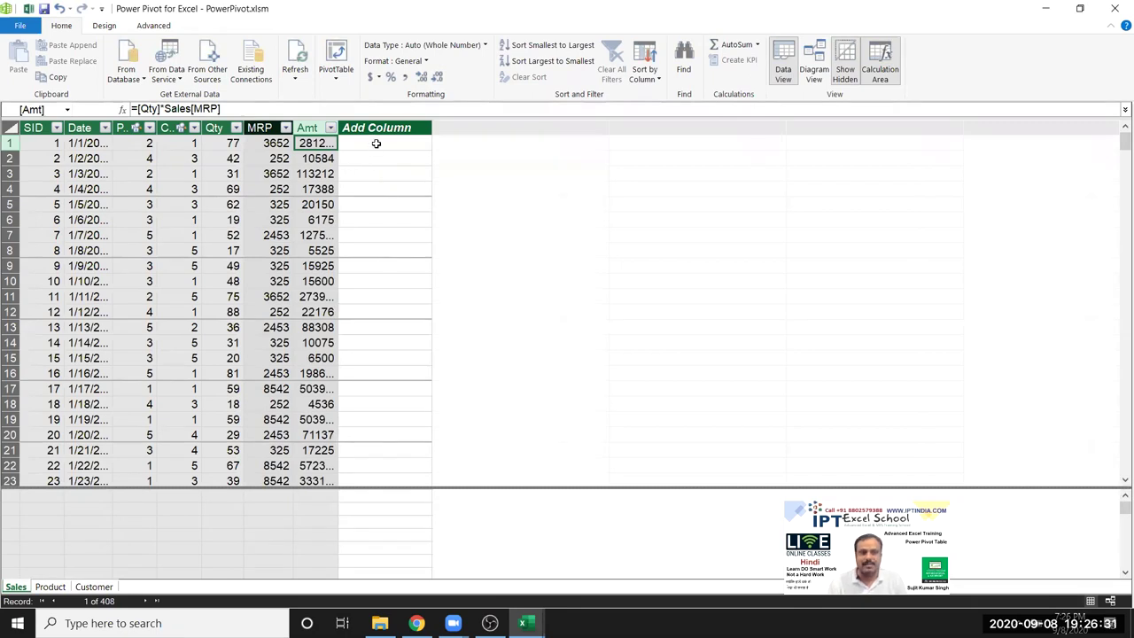
# Name the next new column in the Sales table GST
pyautogui.click(377, 129)
pyautogui.doubleClick(377, 128)
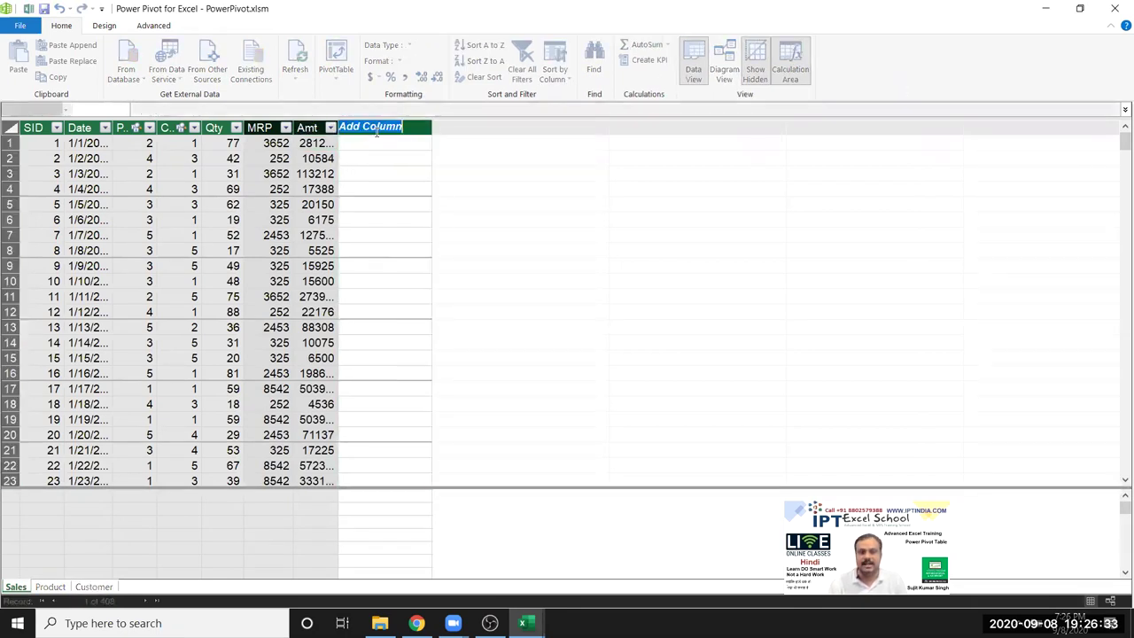
pyautogui.write('GST')
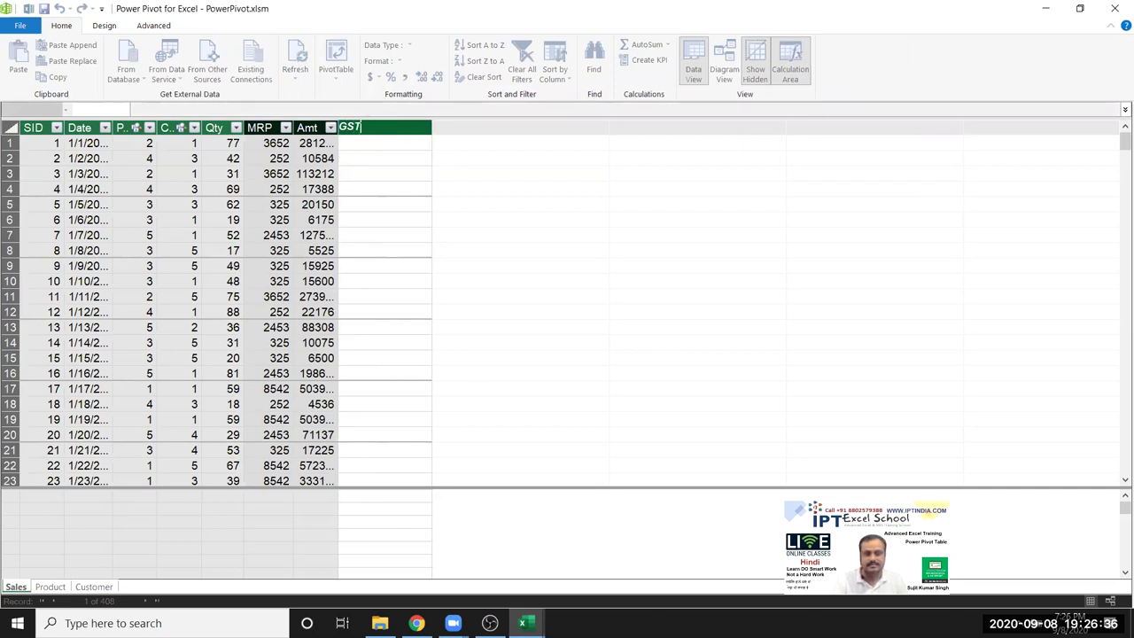
pyautogui.press('Return')
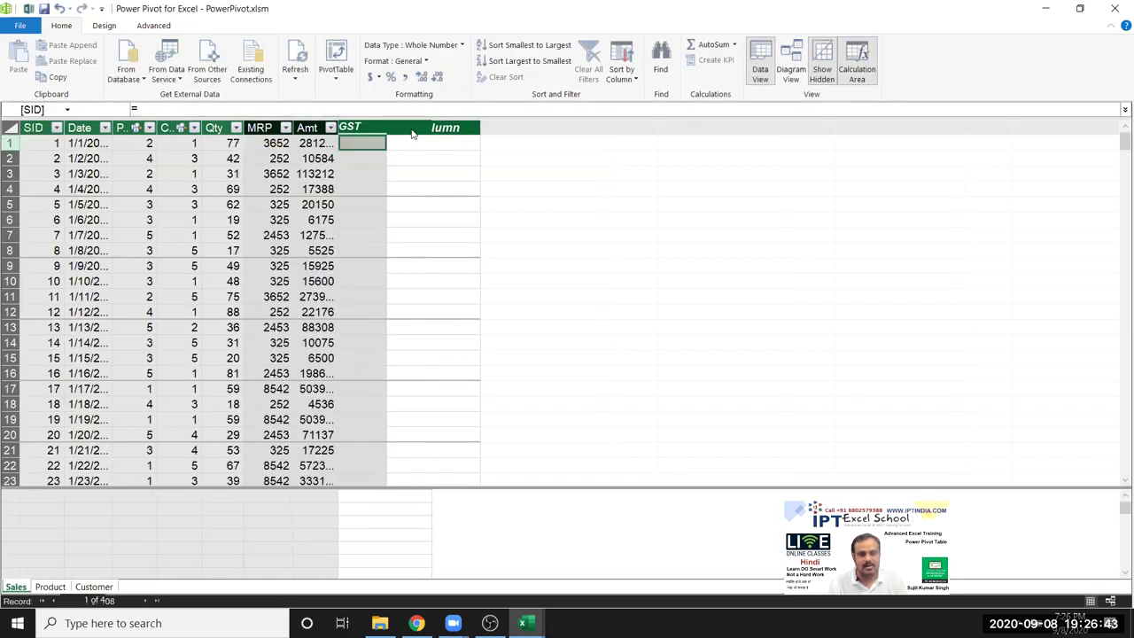
# Give GST the formula =[Amt]*0.18, fixing the syntax error from the first attempt
pyautogui.click(355, 141)
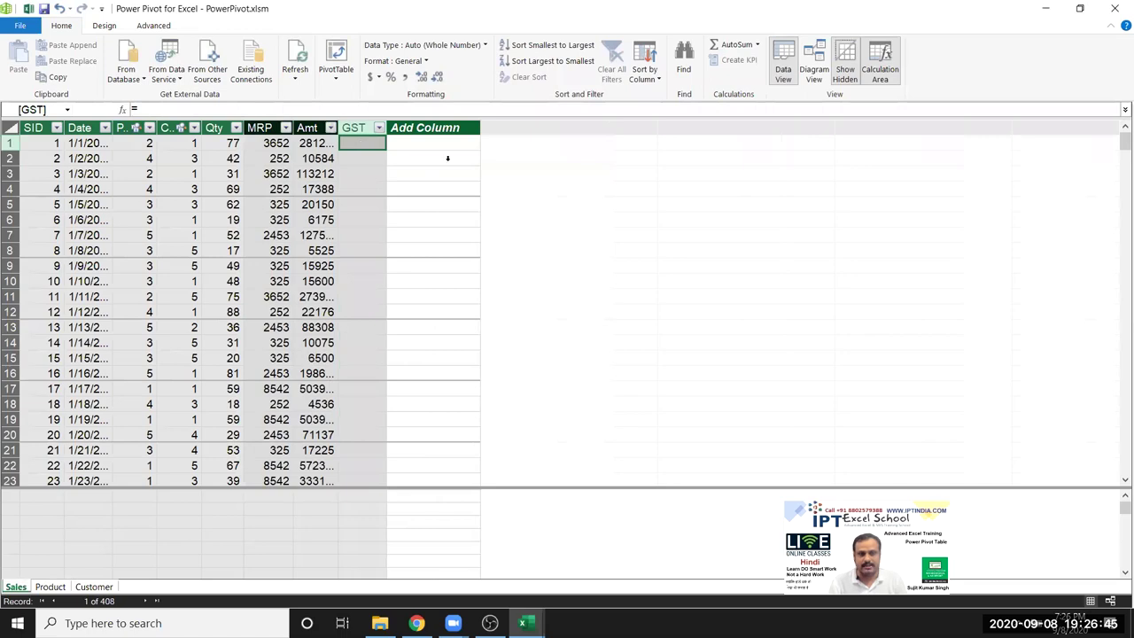
pyautogui.write('=')
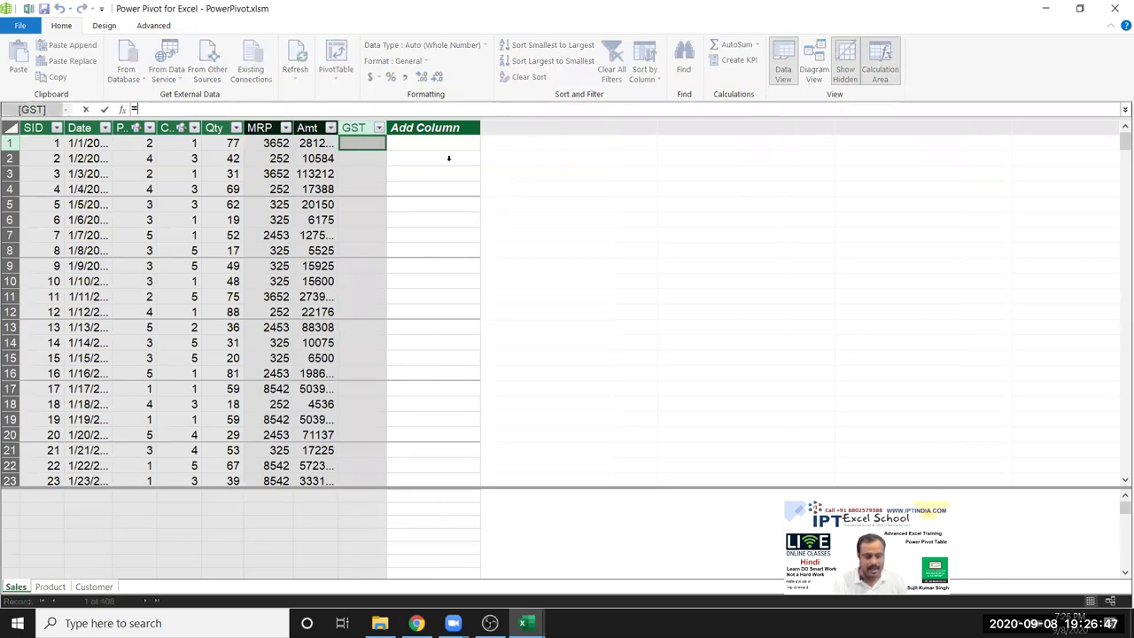
pyautogui.write('amt')
pyautogui.press('Tab')
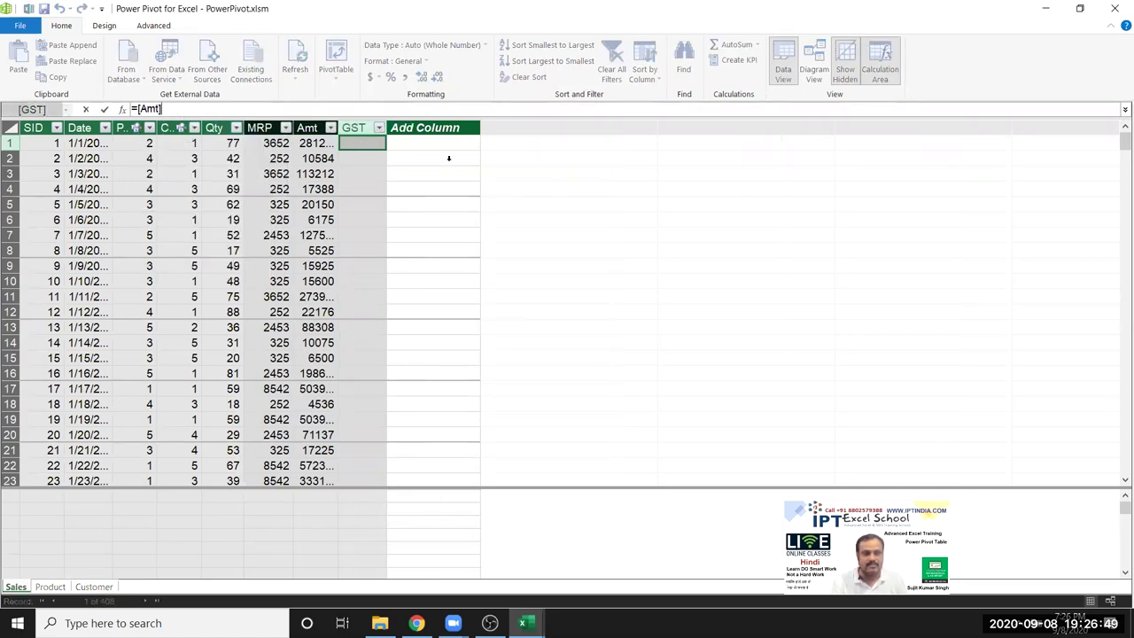
pyautogui.write('*18%')
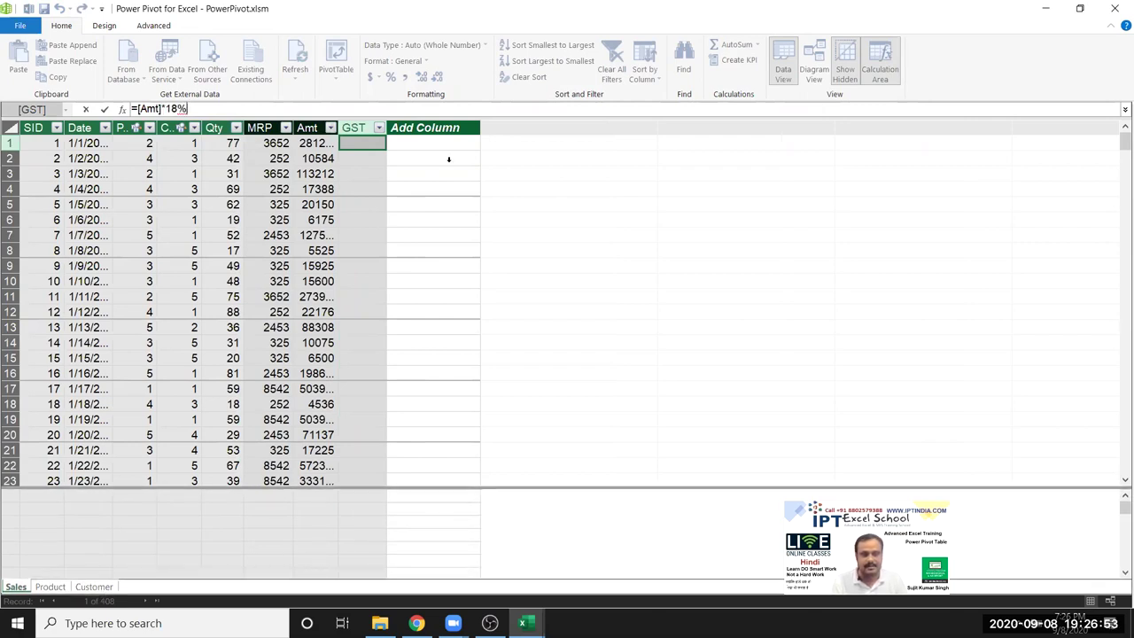
pyautogui.press('Return')
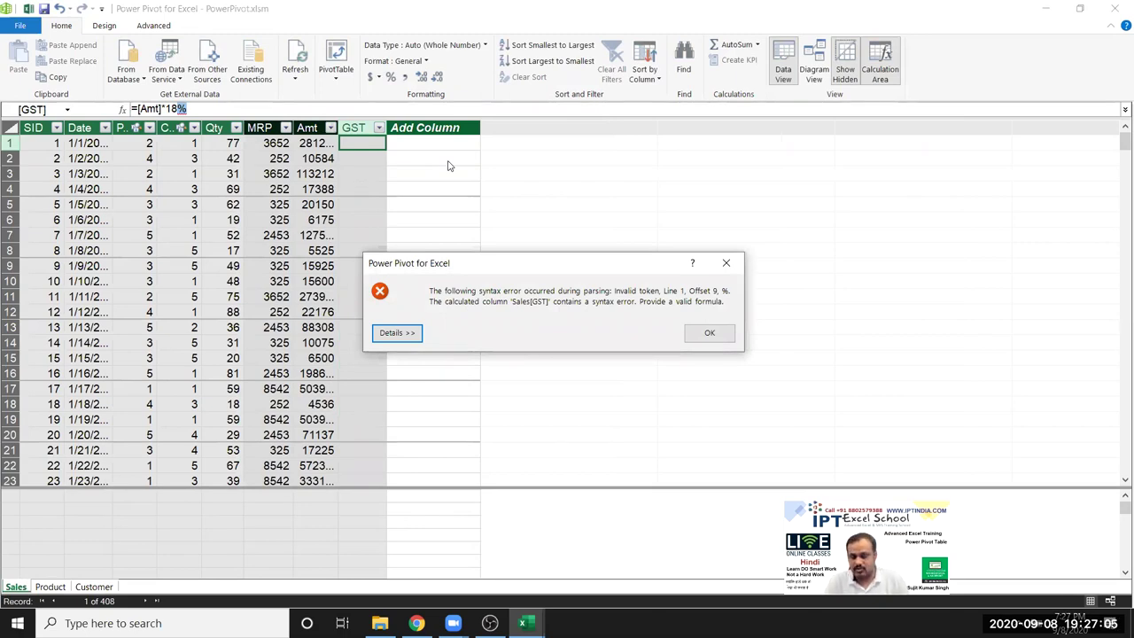
pyautogui.press('Escape')
pyautogui.write('/')
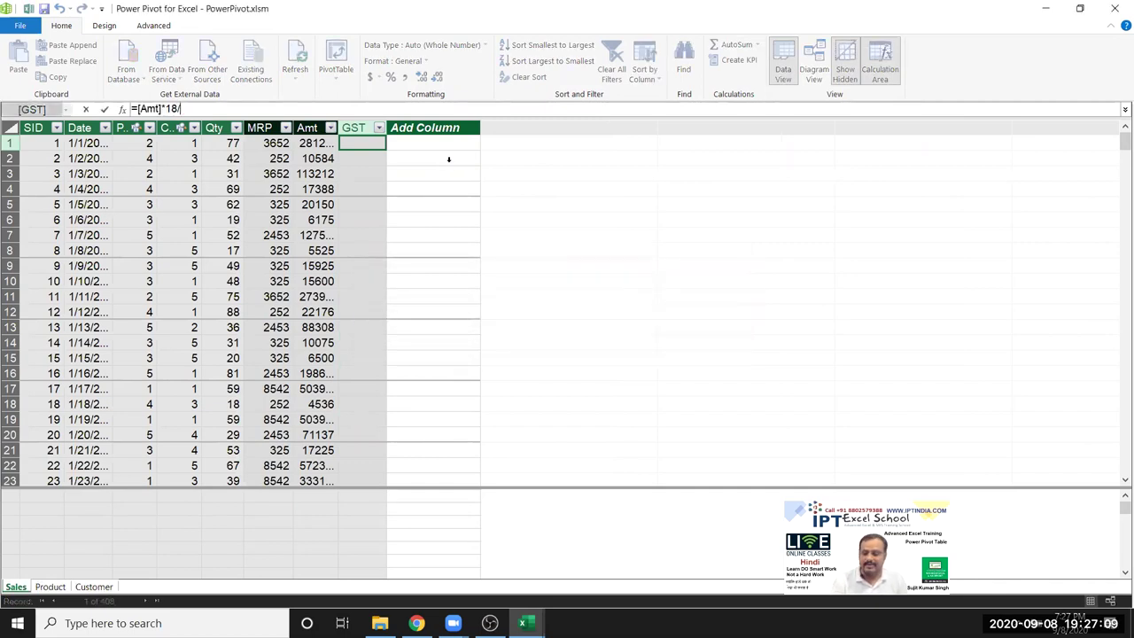
pyautogui.write('/100')
pyautogui.press('BackSpace')
pyautogui.press('BackSpace')
pyautogui.press('BackSpace')
pyautogui.press('BackSpace')
pyautogui.write('0.')
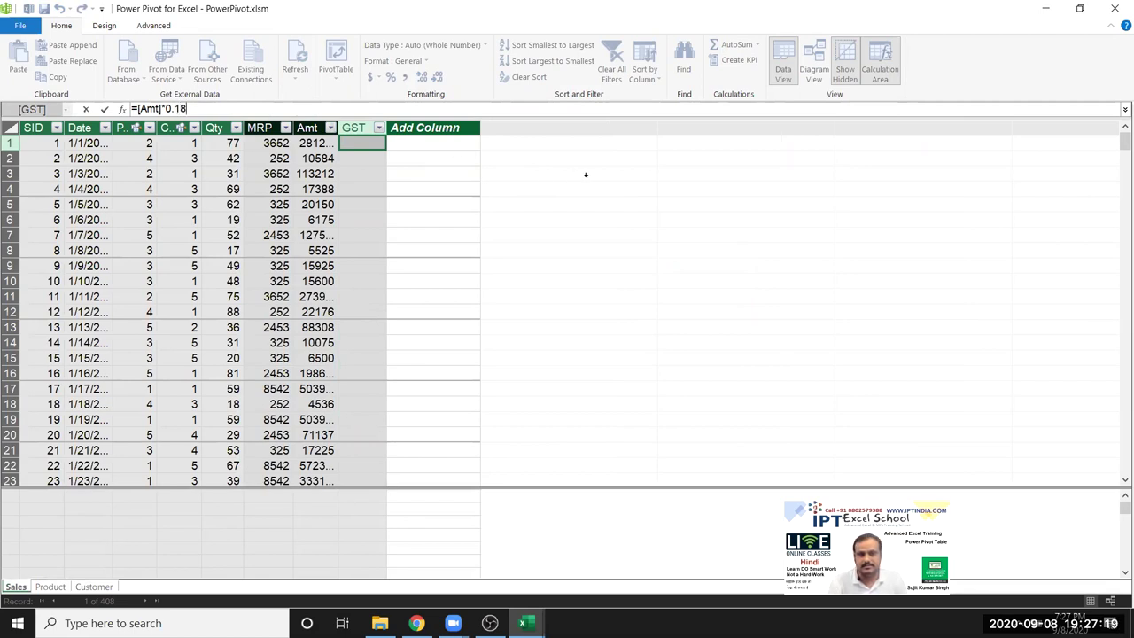
pyautogui.press('Return')
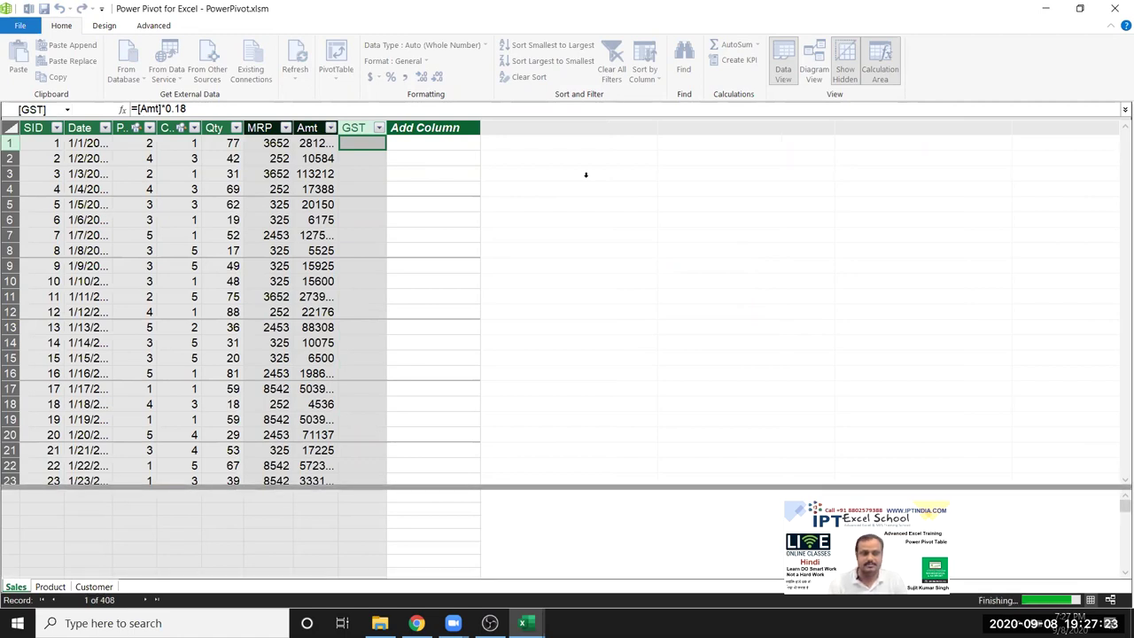
# Name the next new column in the Sales table Total
pyautogui.click(421, 128)
pyautogui.doubleClick(422, 128)
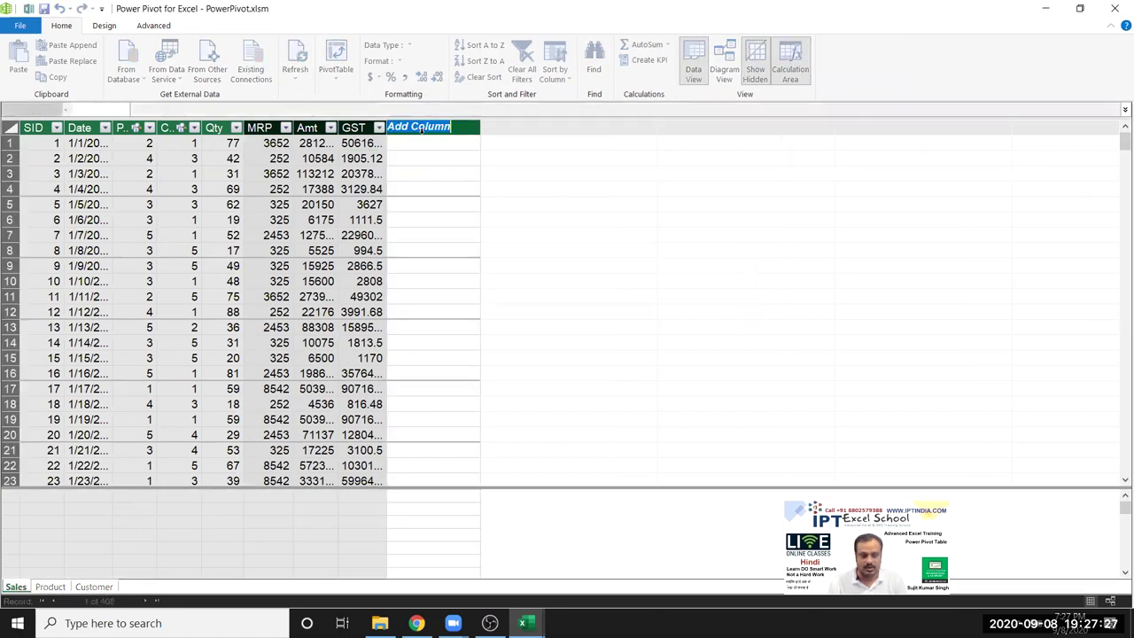
pyautogui.write('Total')
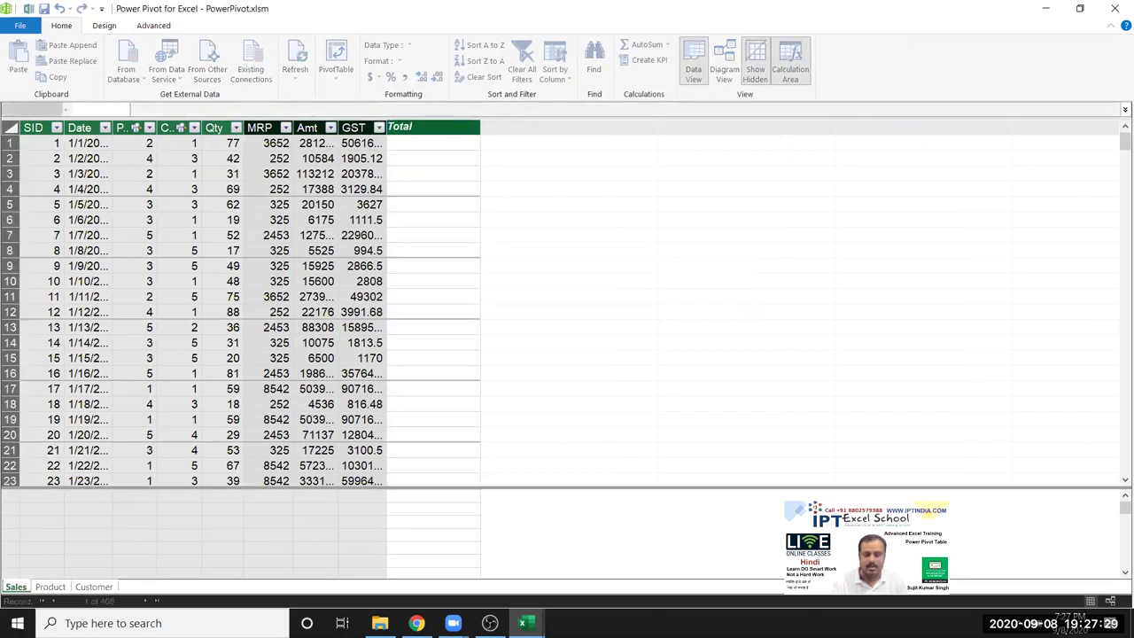
pyautogui.press('Return')
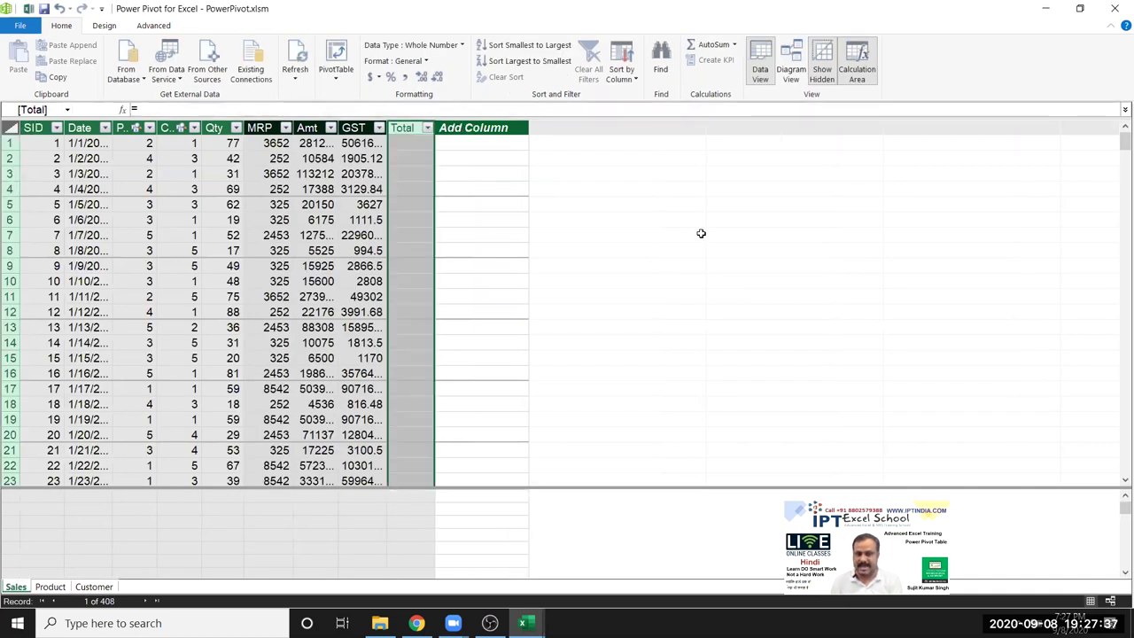
# Enter =[Amt]+[GST] as the Total column's formula
pyautogui.click(402, 144)
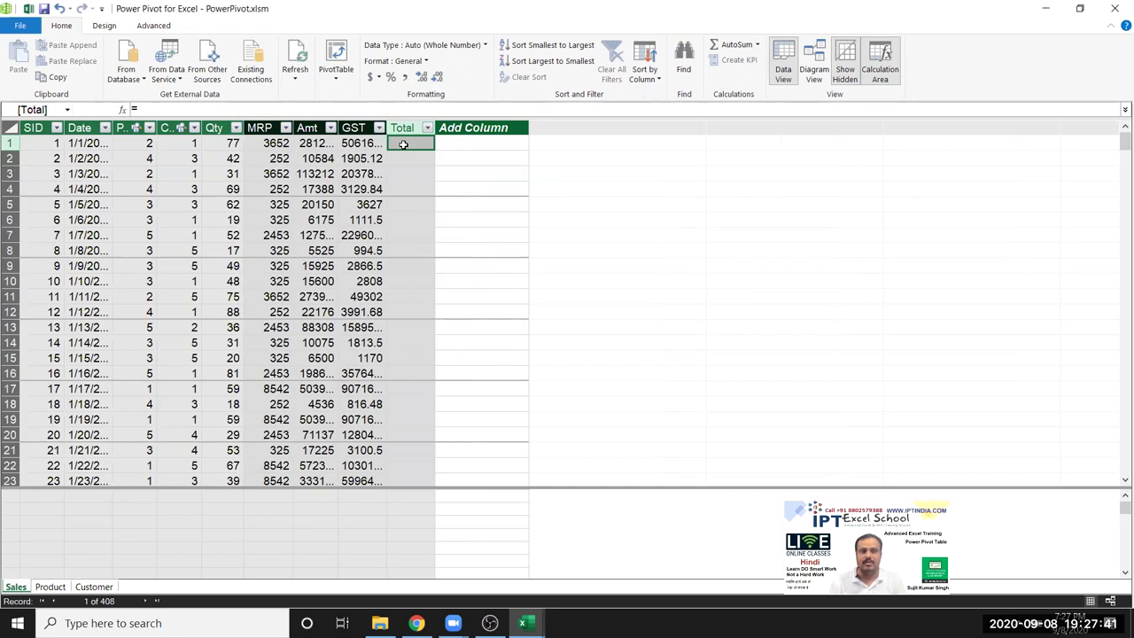
pyautogui.write('=')
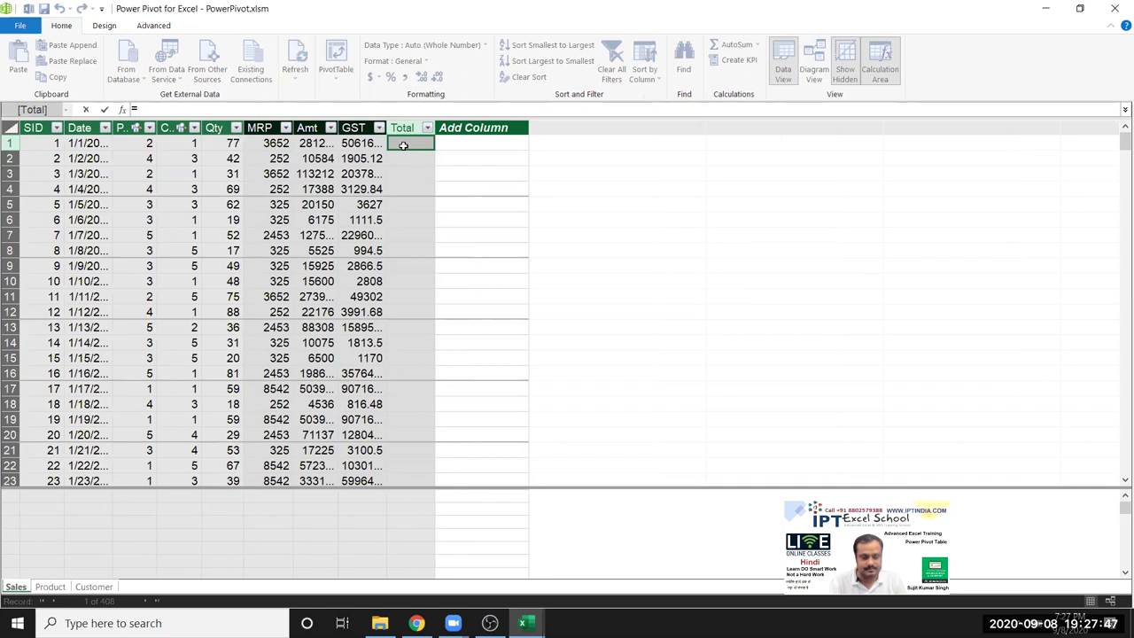
pyautogui.write('t')
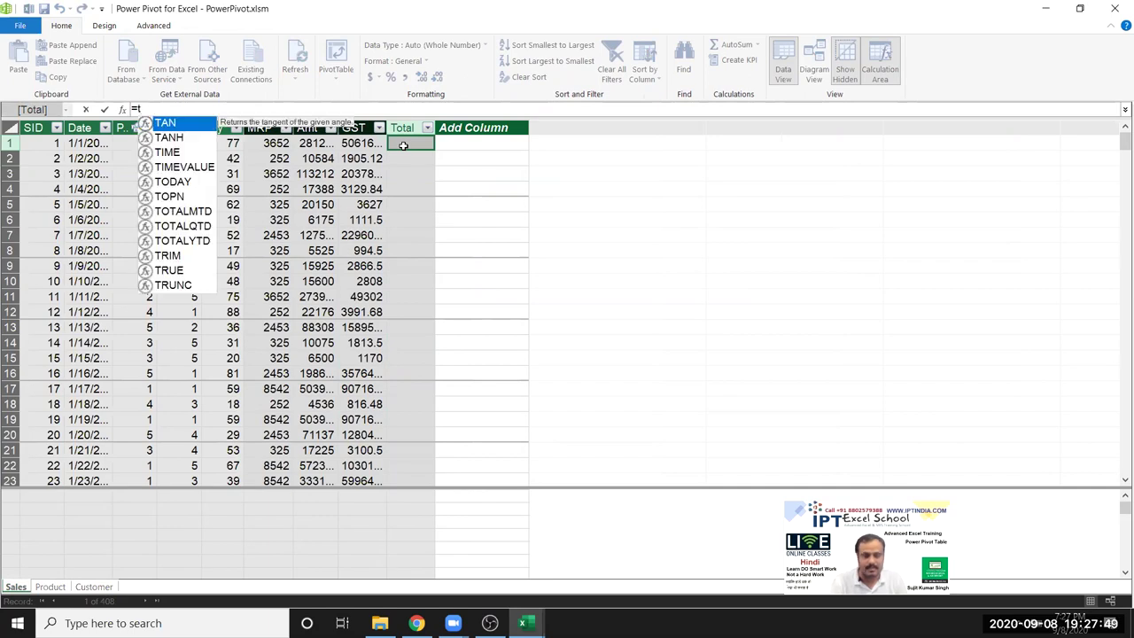
pyautogui.press('BackSpace')
pyautogui.write('t')
pyautogui.press('BackSpace')
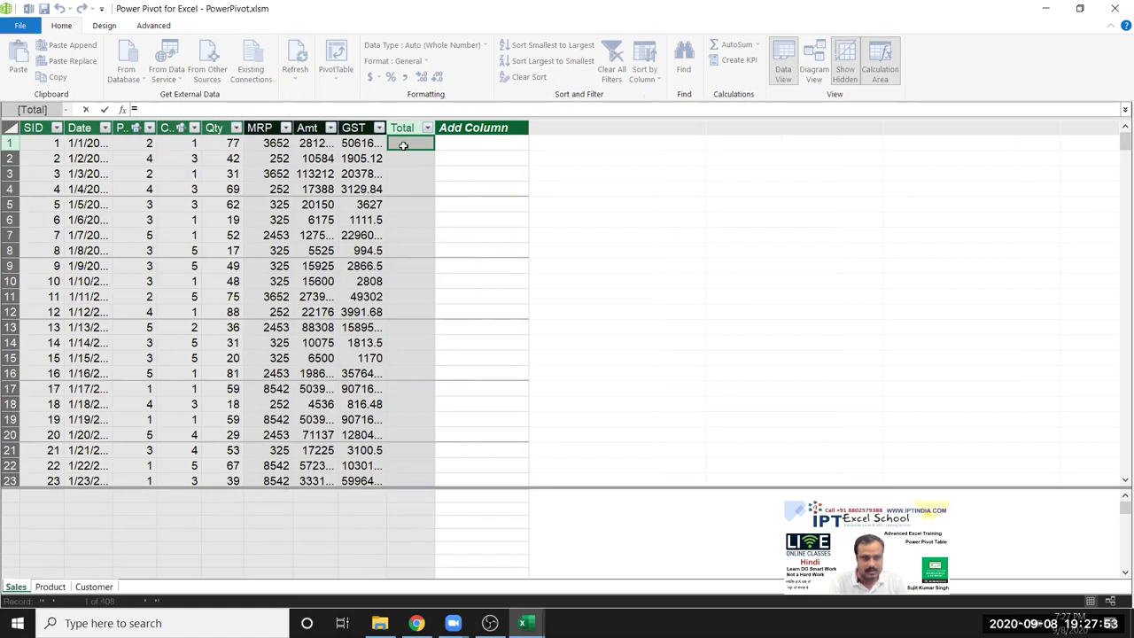
pyautogui.write('[Amt]+')
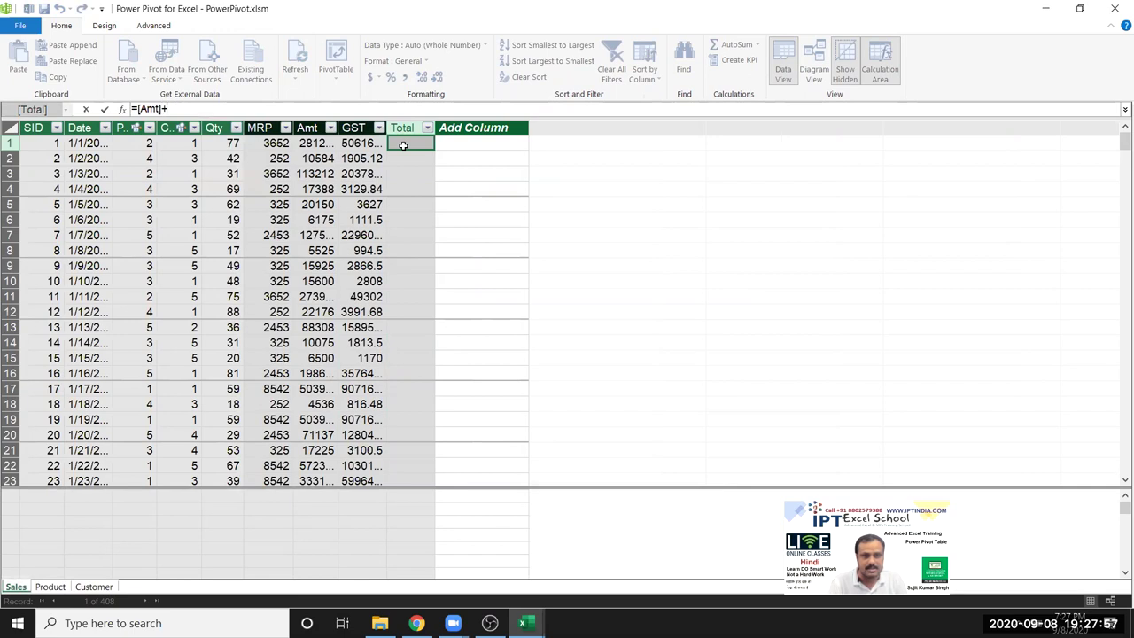
pyautogui.write('t')
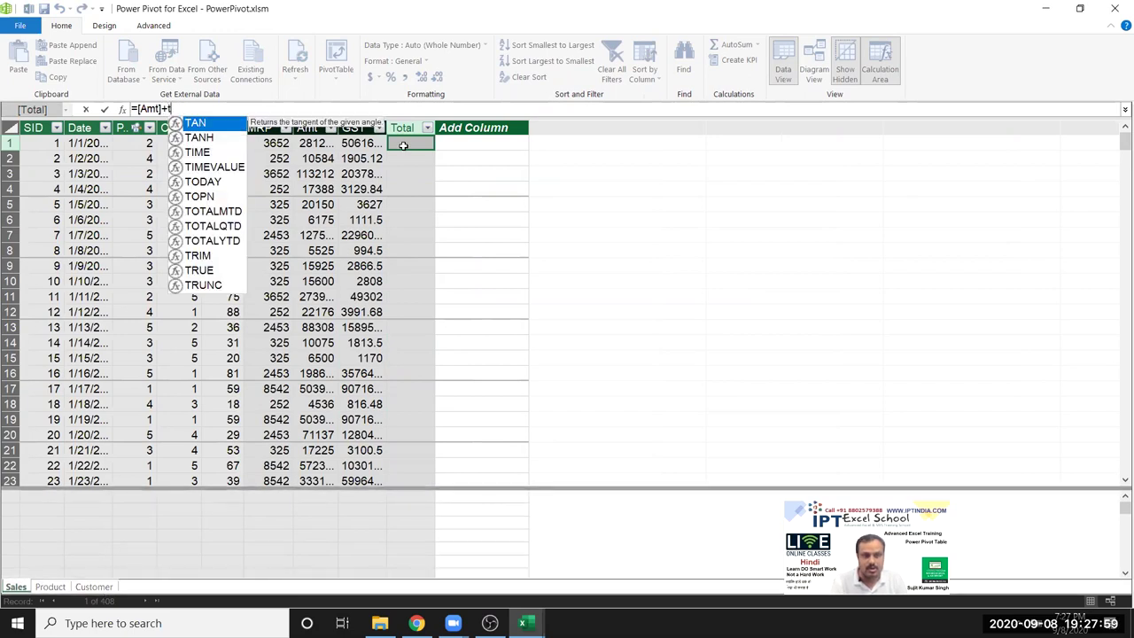
pyautogui.press('BackSpace')
pyautogui.write('gt')
pyautogui.press('BackSpace')
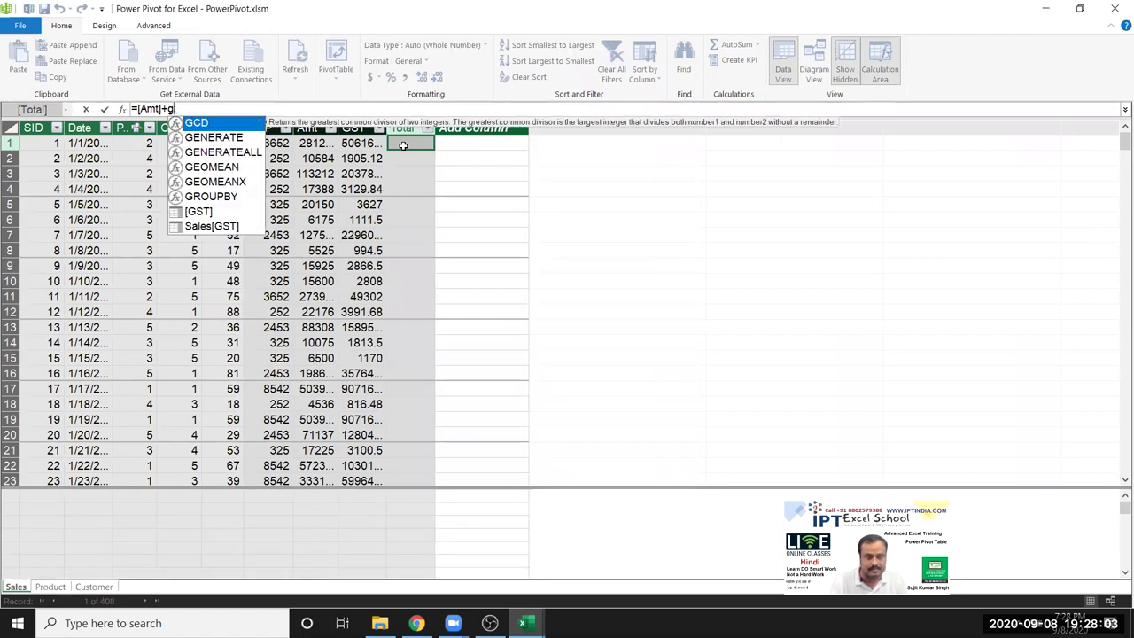
pyautogui.write('s')
pyautogui.press('Tab')
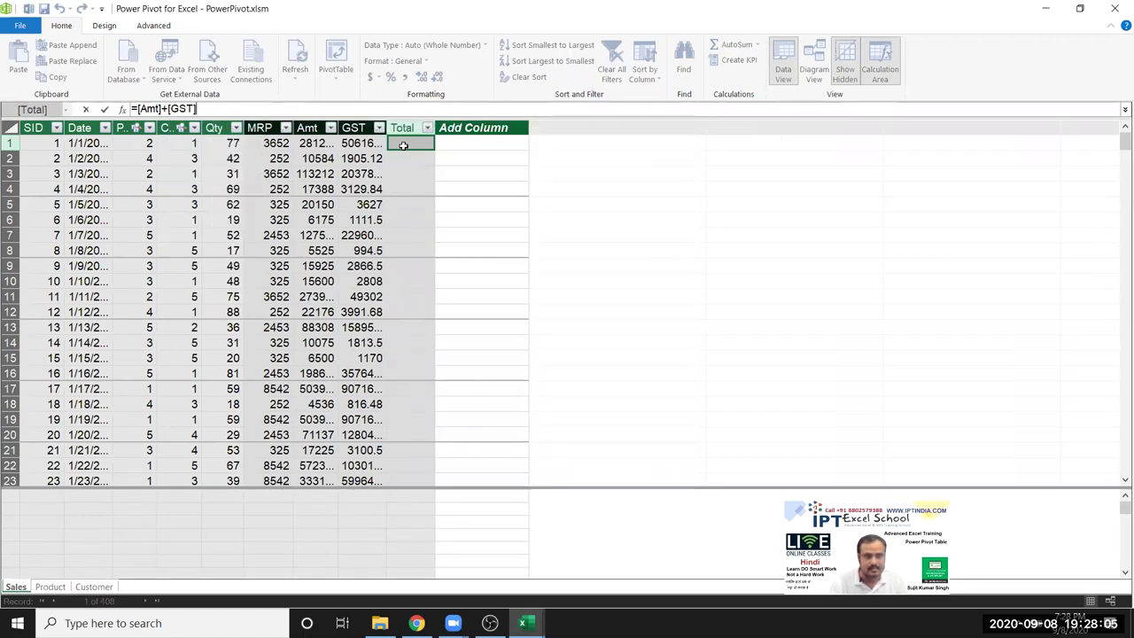
pyautogui.press('Return')
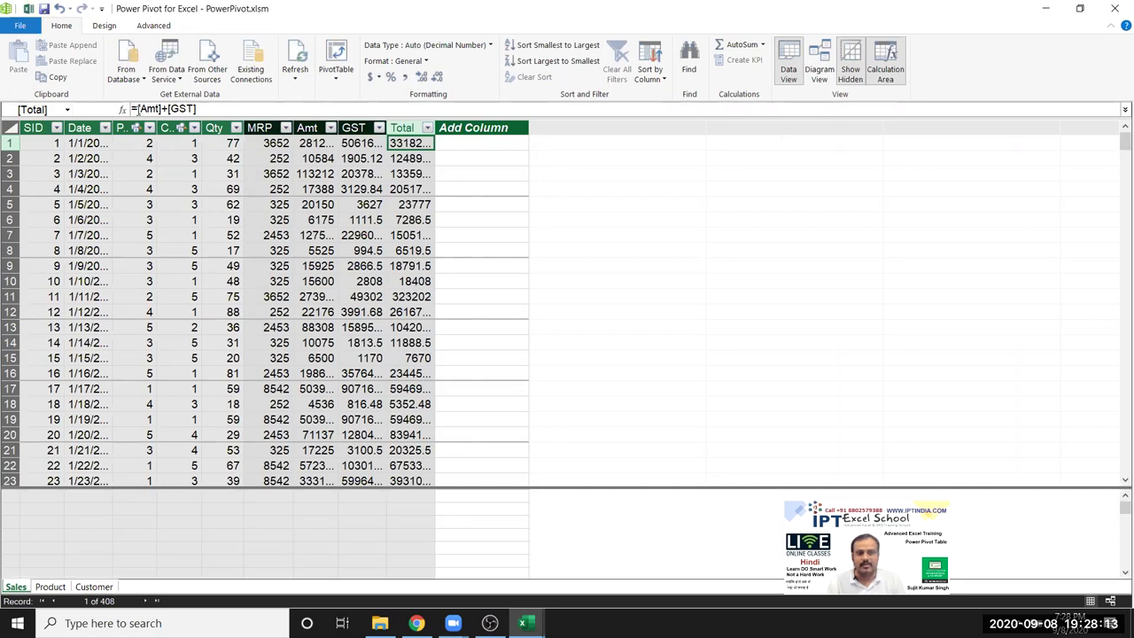
# Wrap the Total formula in ROUND to get =ROUND([Amt]+[GST],0)
pyautogui.click(137, 109)
pyautogui.write('r')
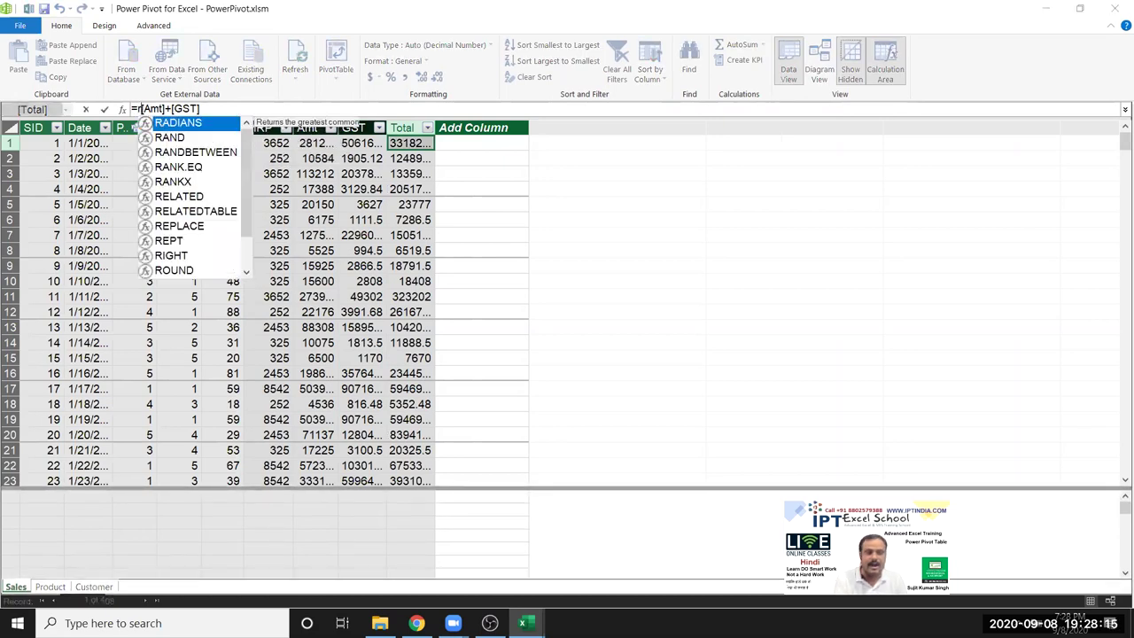
pyautogui.write('oun')
pyautogui.doubleClick(176, 133)
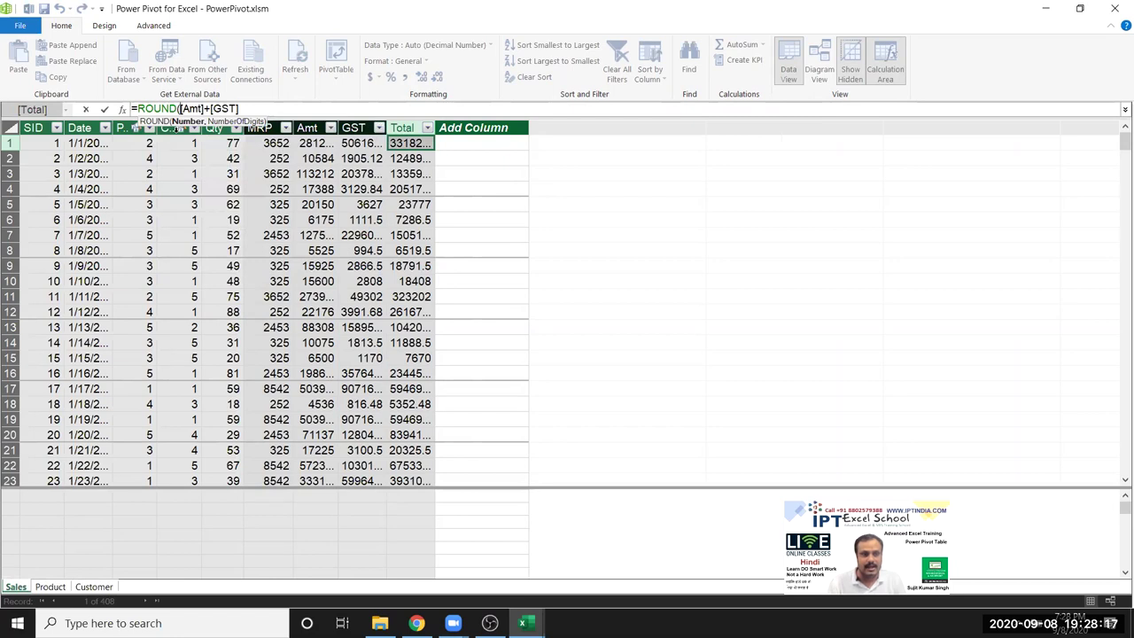
pyautogui.write(',0)')
pyautogui.press('Return')
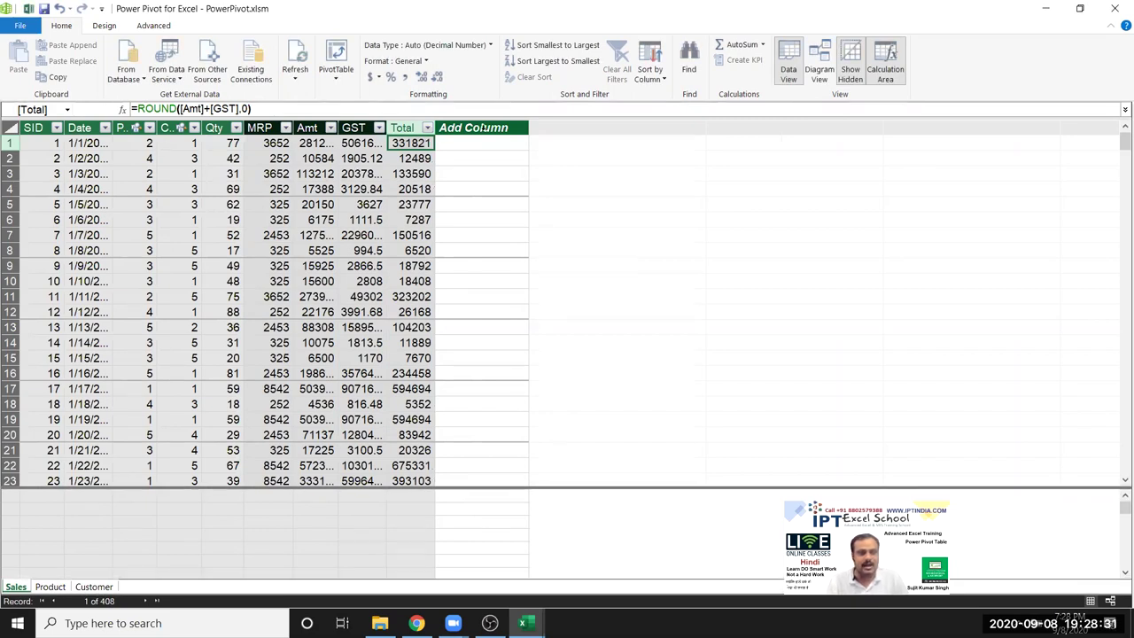
# Name the next new column in the Sales table Month
pyautogui.click(480, 128)
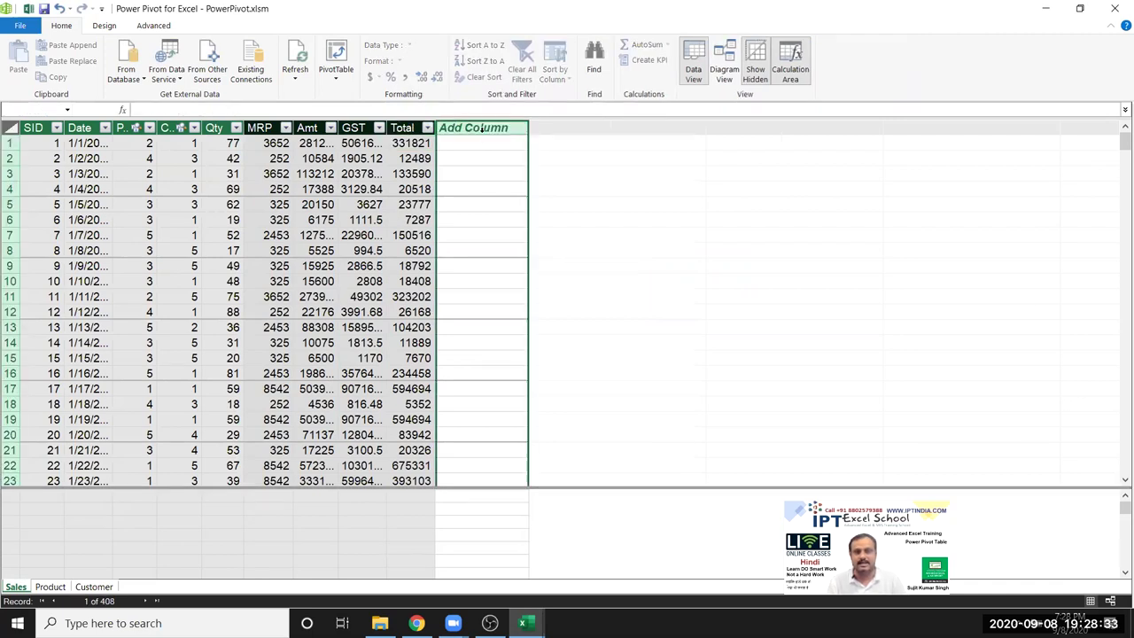
pyautogui.doubleClick(480, 129)
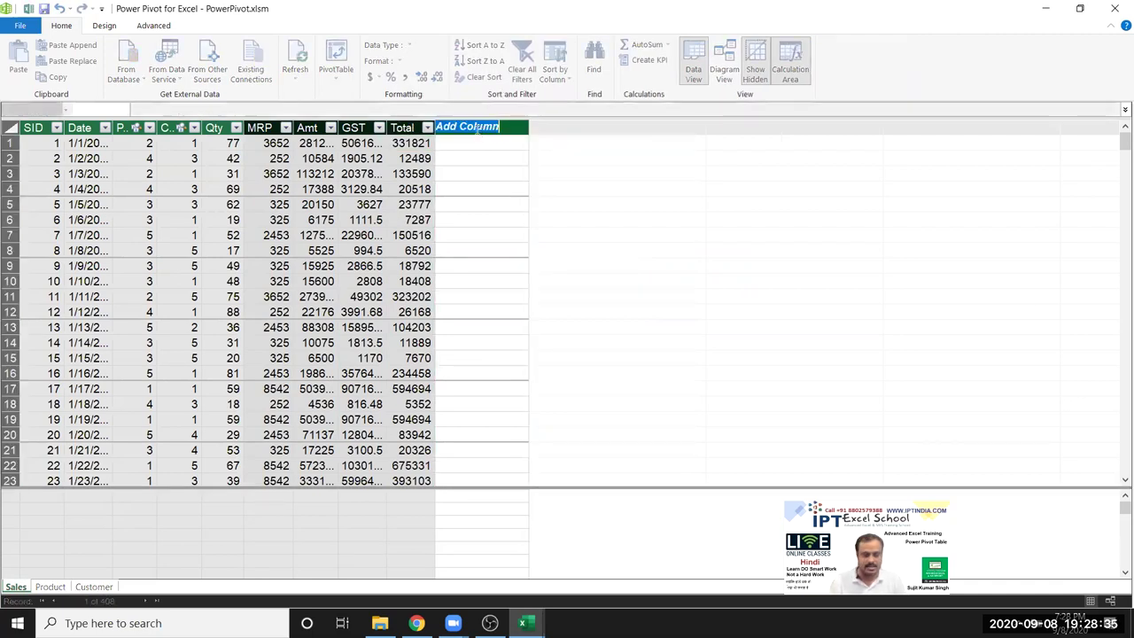
pyautogui.write('Month')
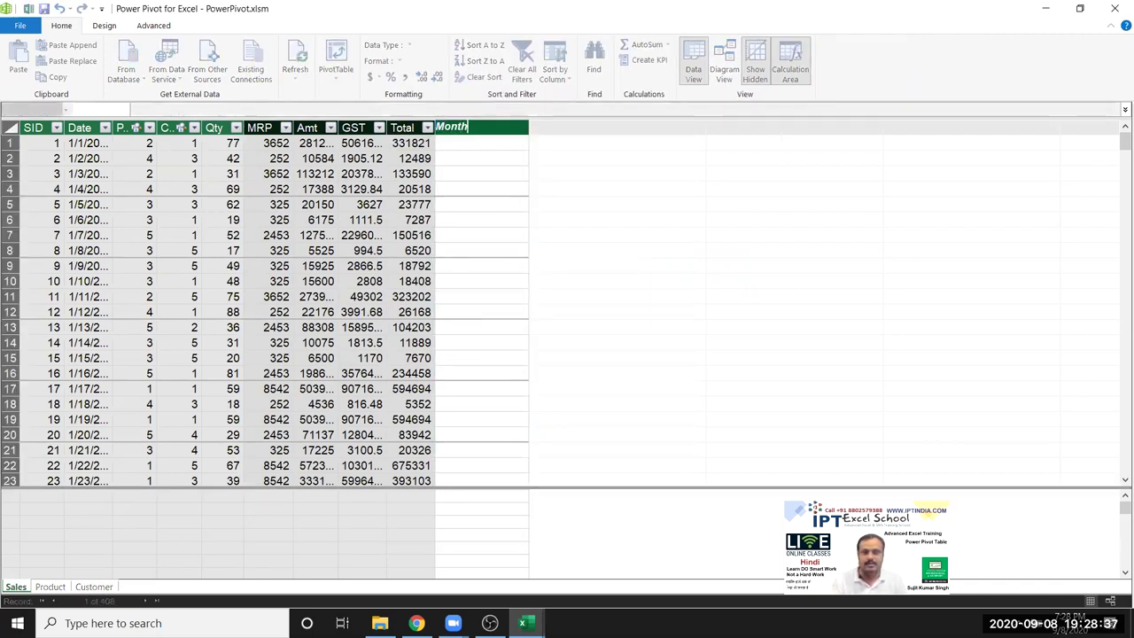
pyautogui.press('Return')
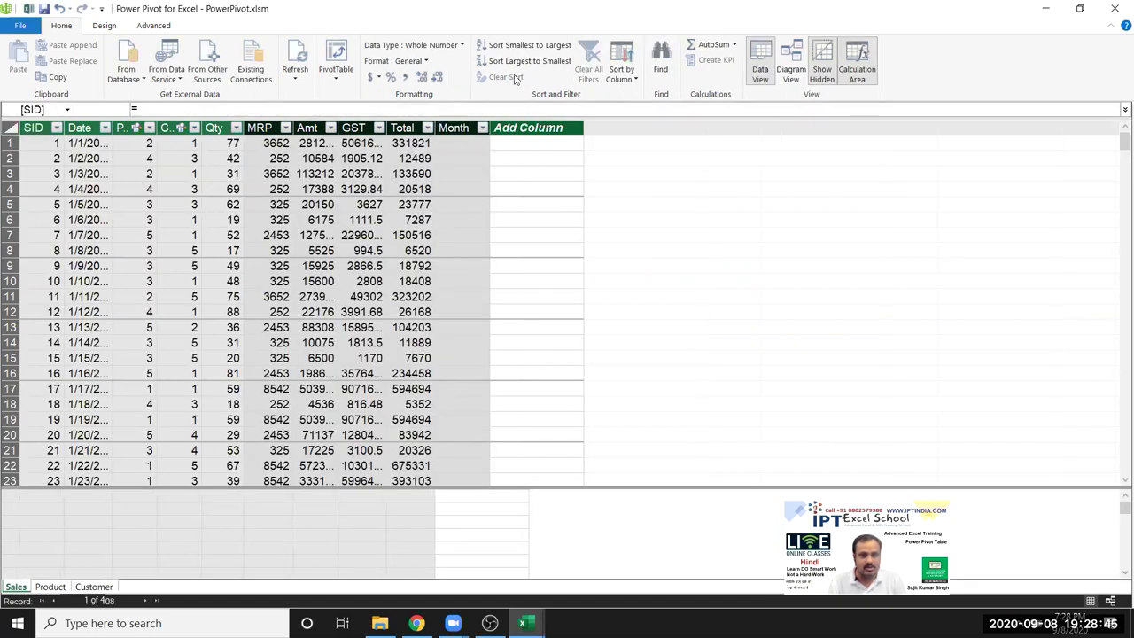
# Enter =MONTH([Date]) as the Month formula, returning 1 for January rows
pyautogui.click(464, 145)
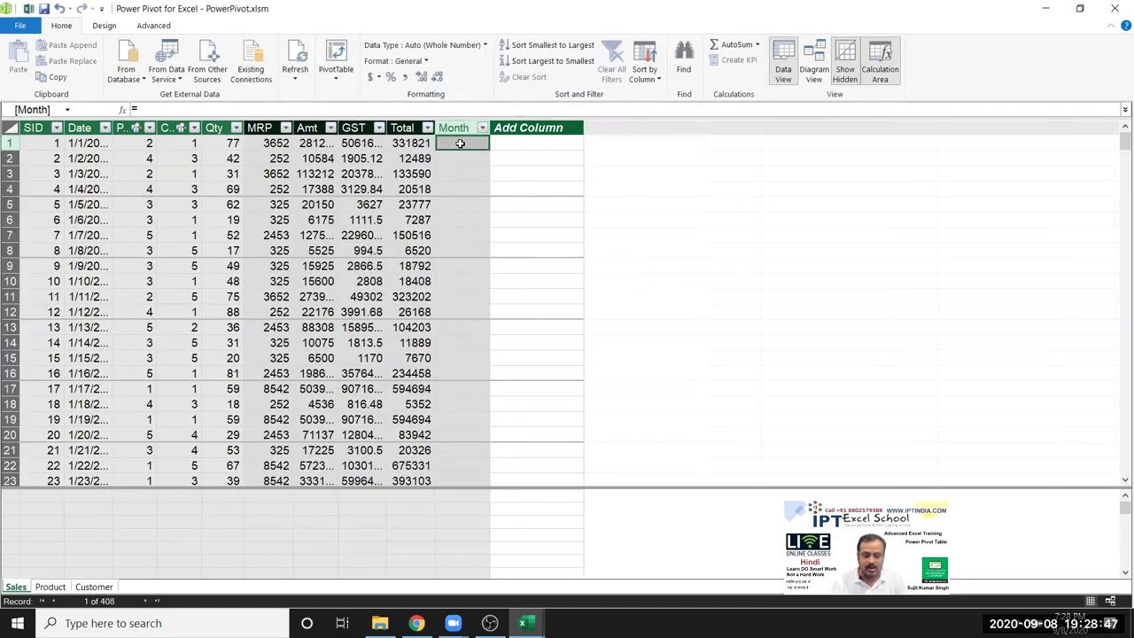
pyautogui.write('motn')
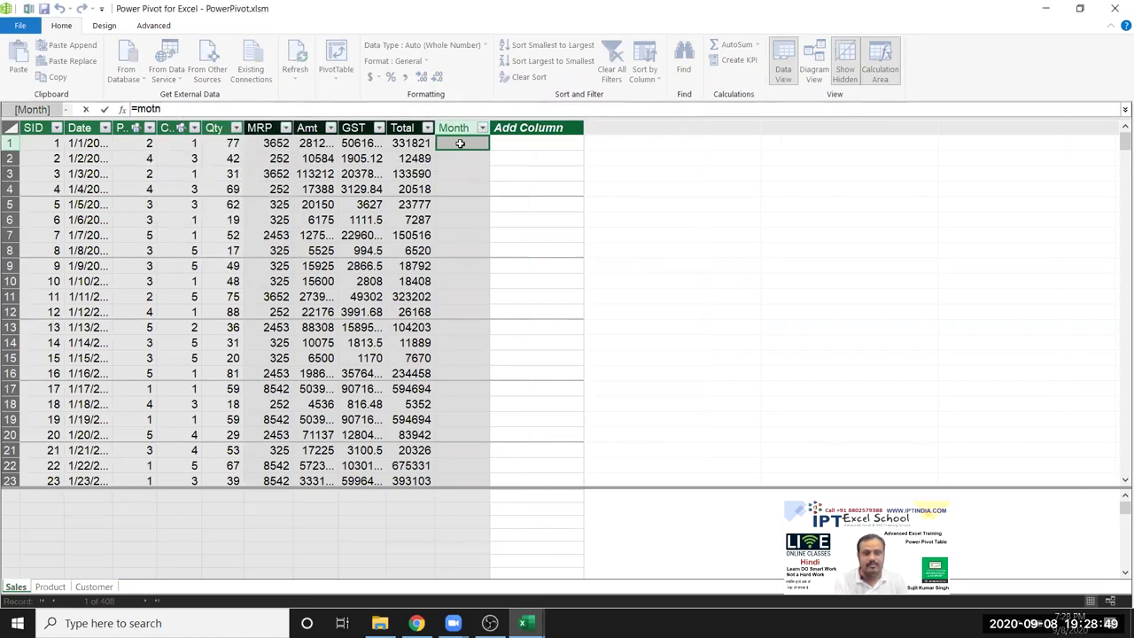
pyautogui.press('BackSpace')
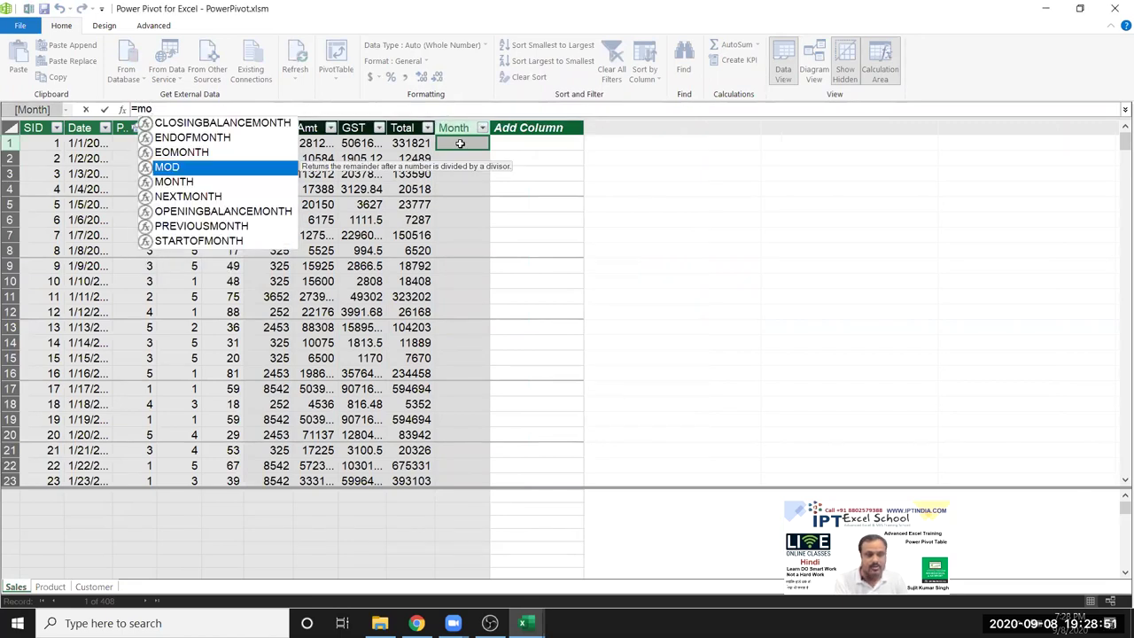
pyautogui.write('n')
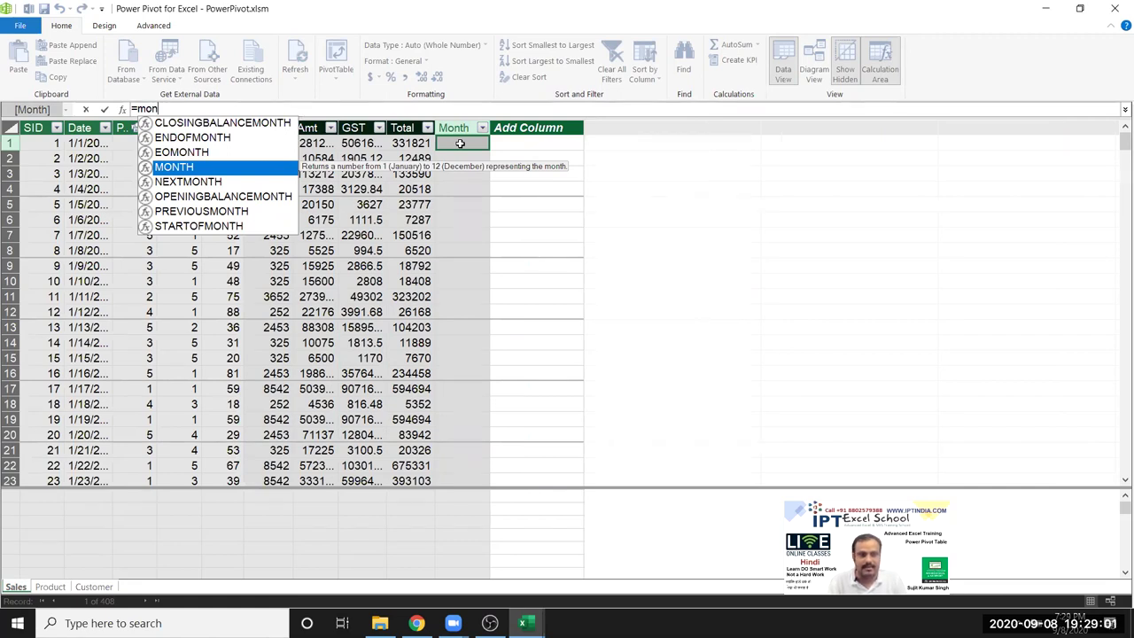
pyautogui.press('Tab')
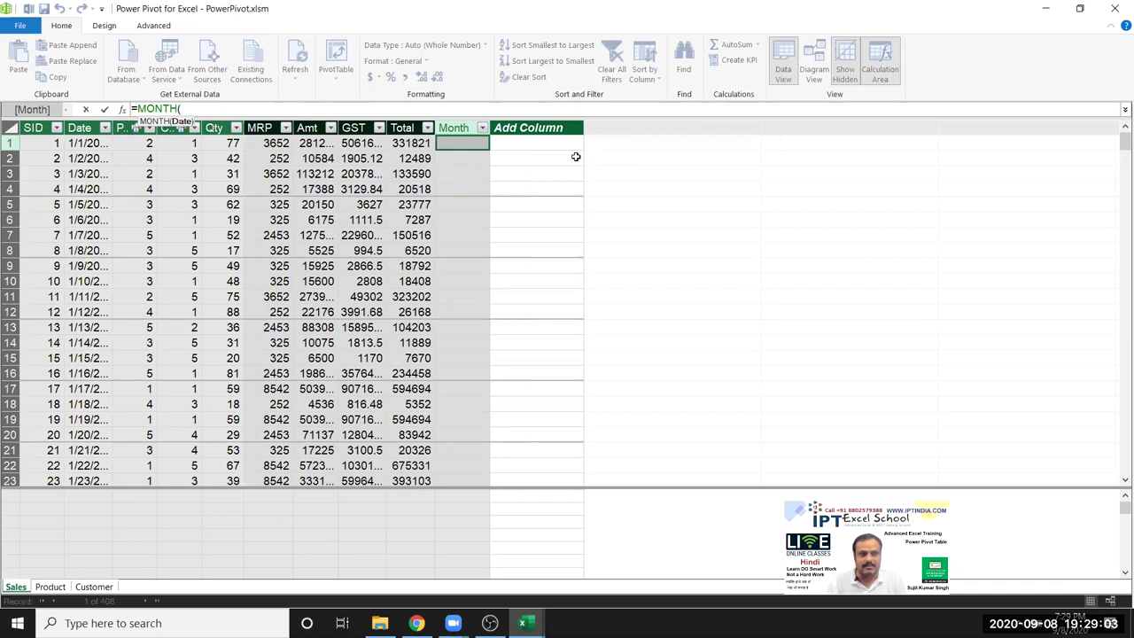
pyautogui.write('date')
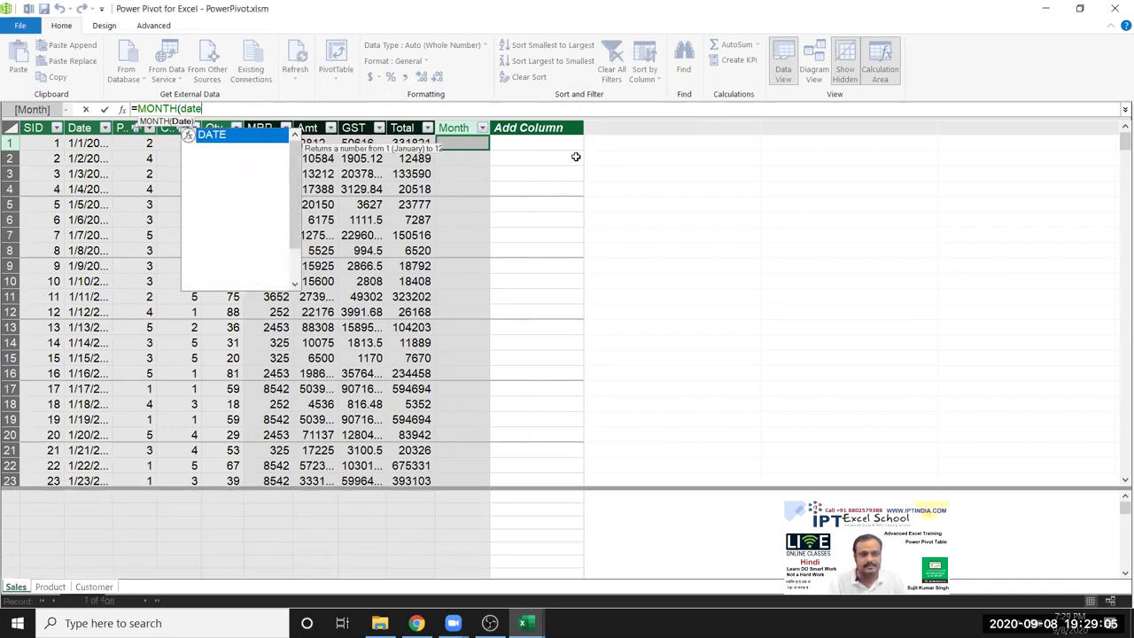
pyautogui.press('Down')
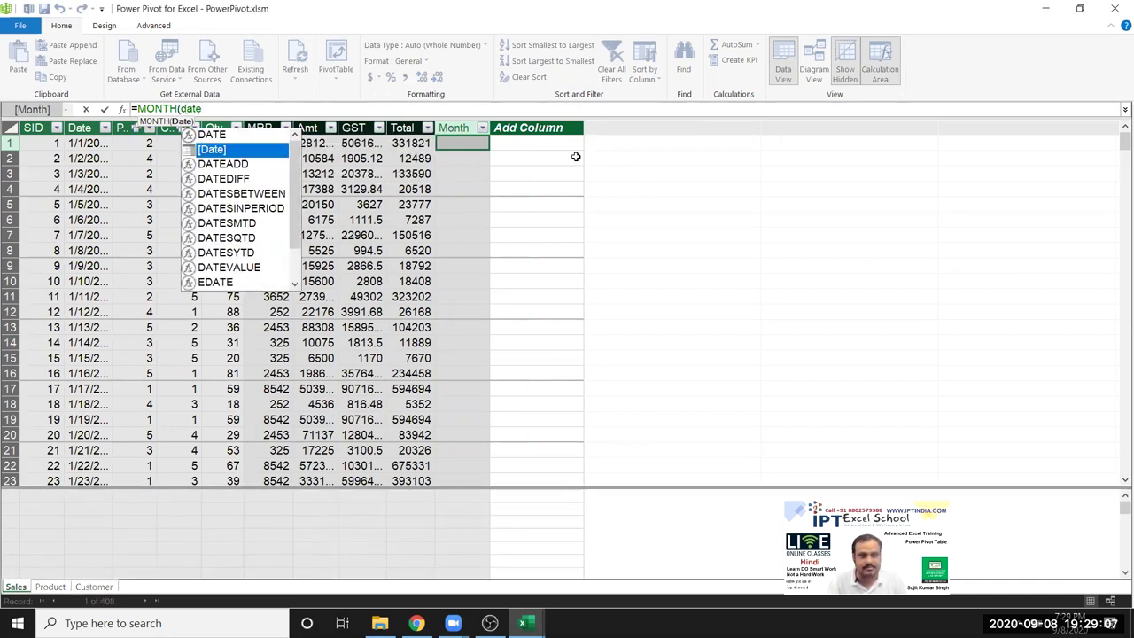
pyautogui.press('Tab')
pyautogui.write(')')
pyautogui.press('Return')
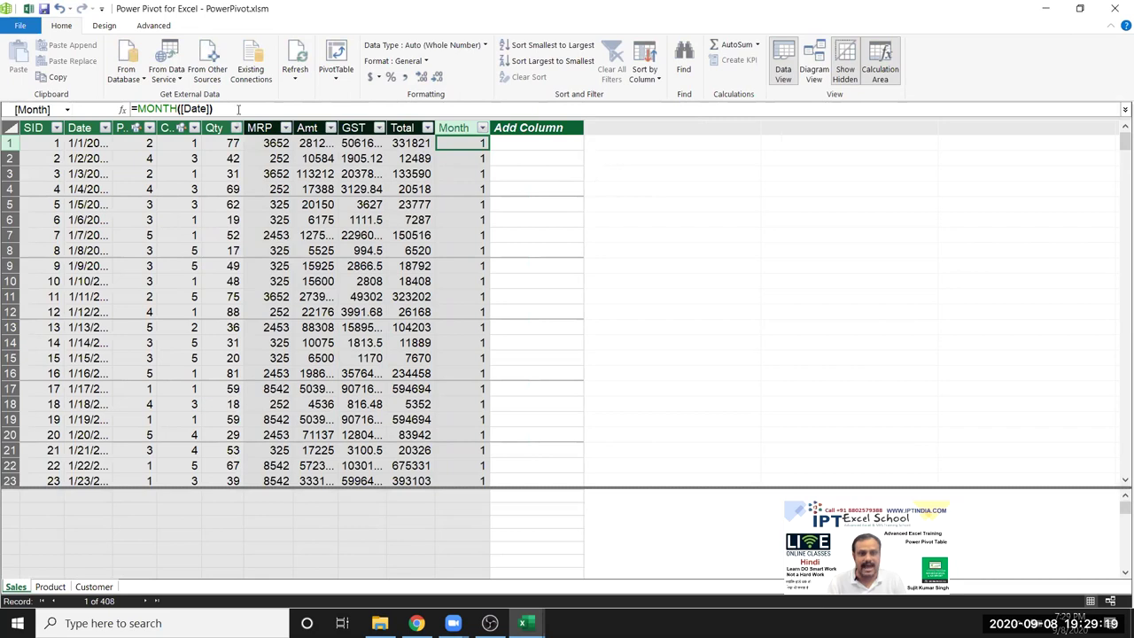
pyautogui.moveTo(238, 109); pyautogui.dragTo(155, 109)
pyautogui.write('=')
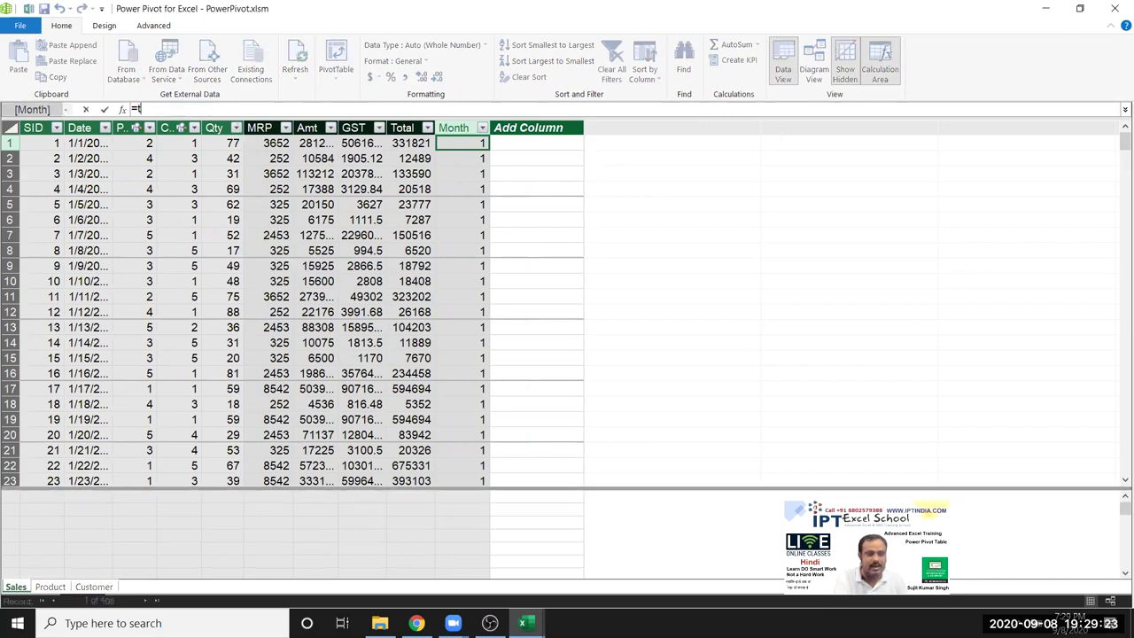
# Replace the Month formula with =FORMAT([Date],"MMM") so rows show names like Jan
pyautogui.write('text')
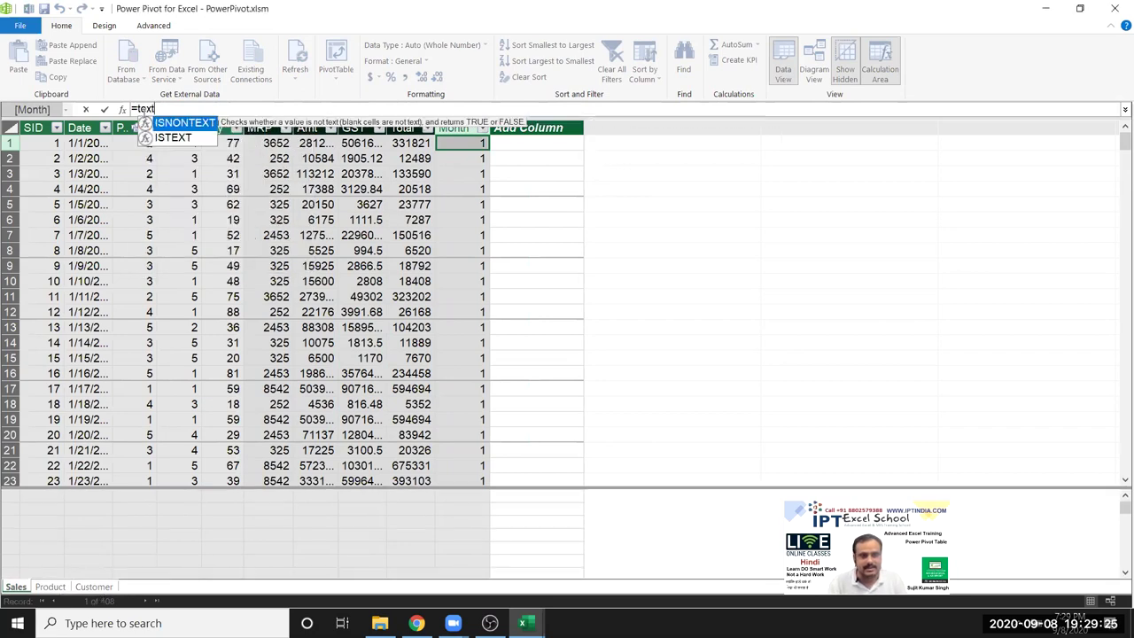
pyautogui.press('BackSpace')
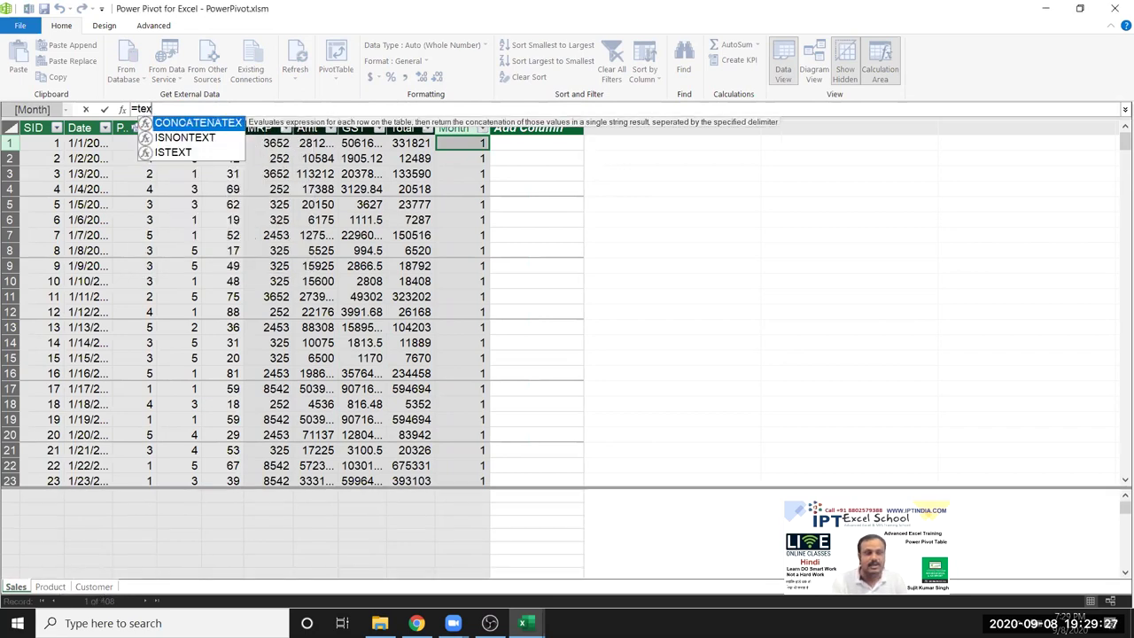
pyautogui.press('BackSpace')
pyautogui.press('BackSpace')
pyautogui.press('BackSpace')
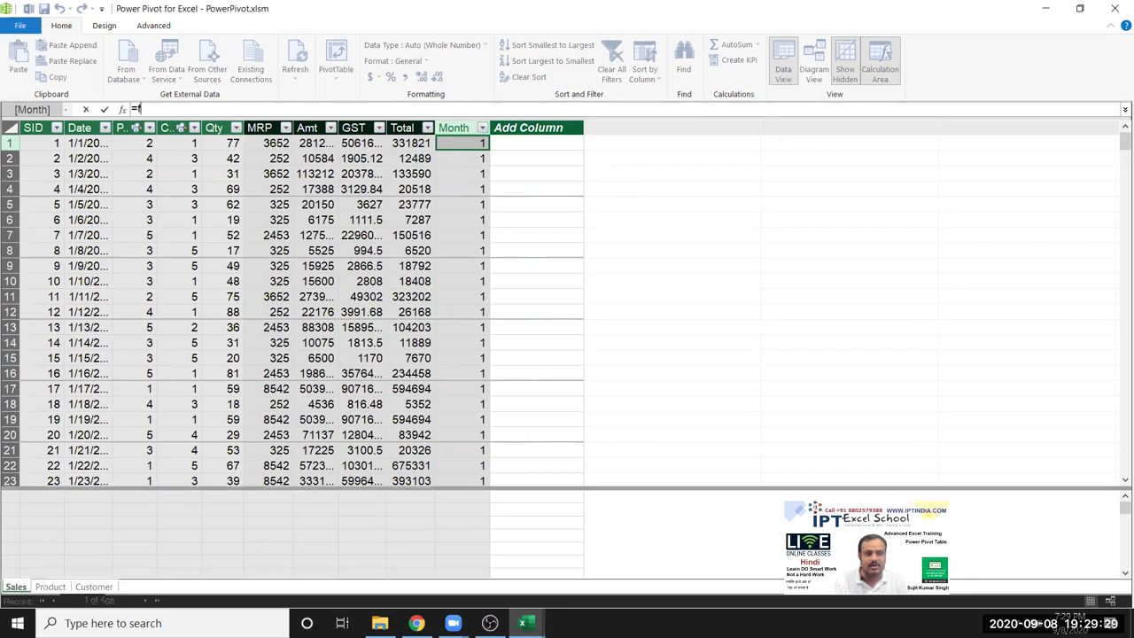
pyautogui.write('for')
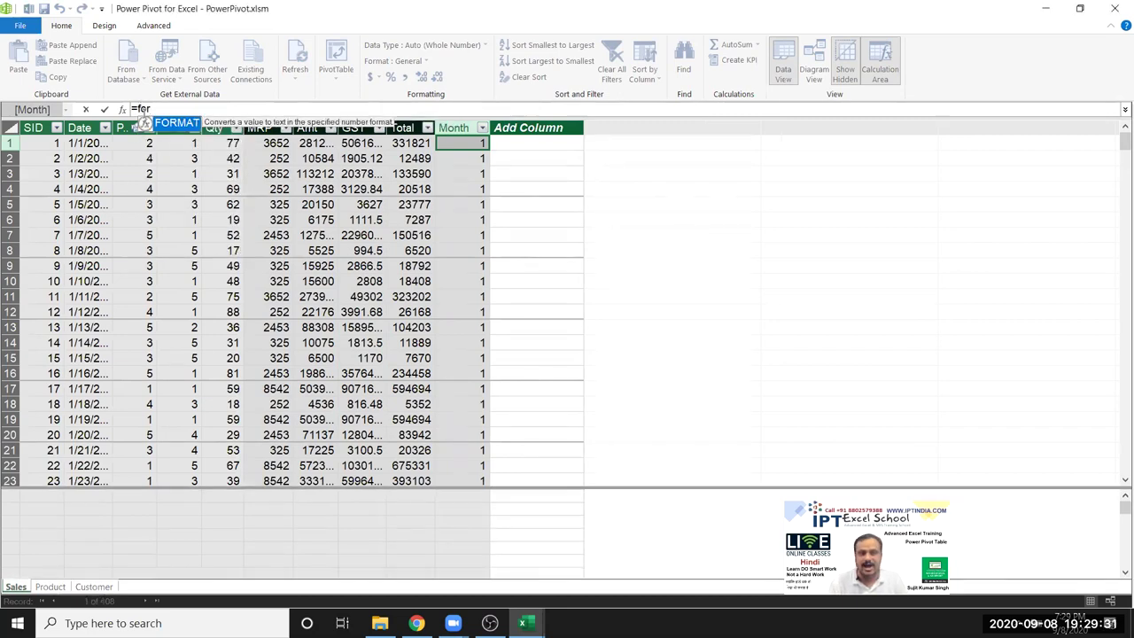
pyautogui.doubleClick(144, 123)
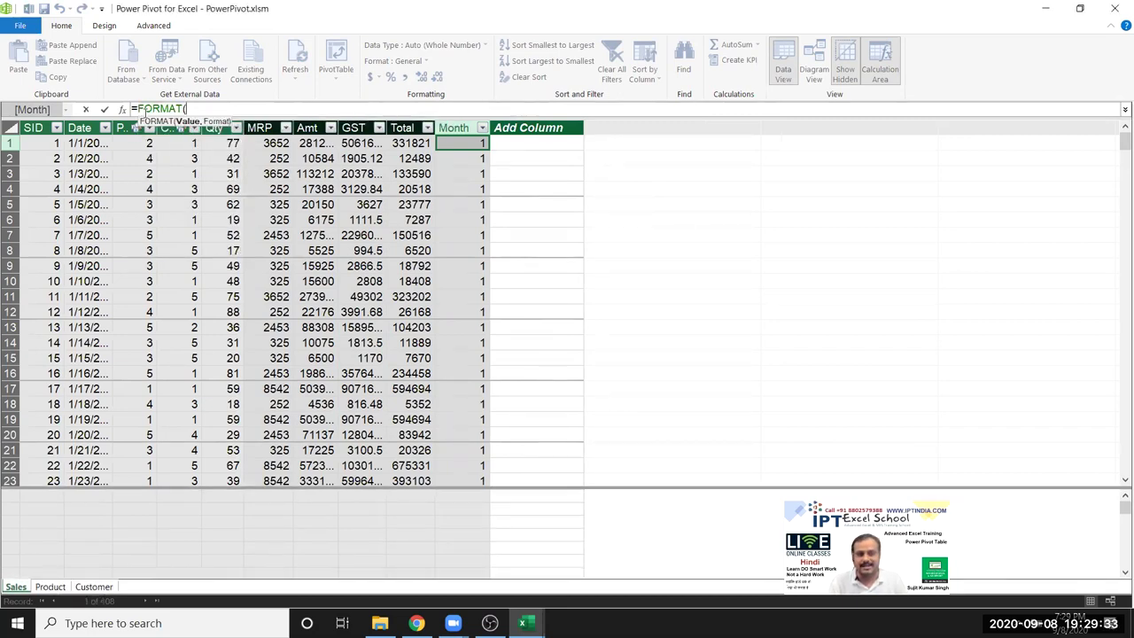
pyautogui.write('date')
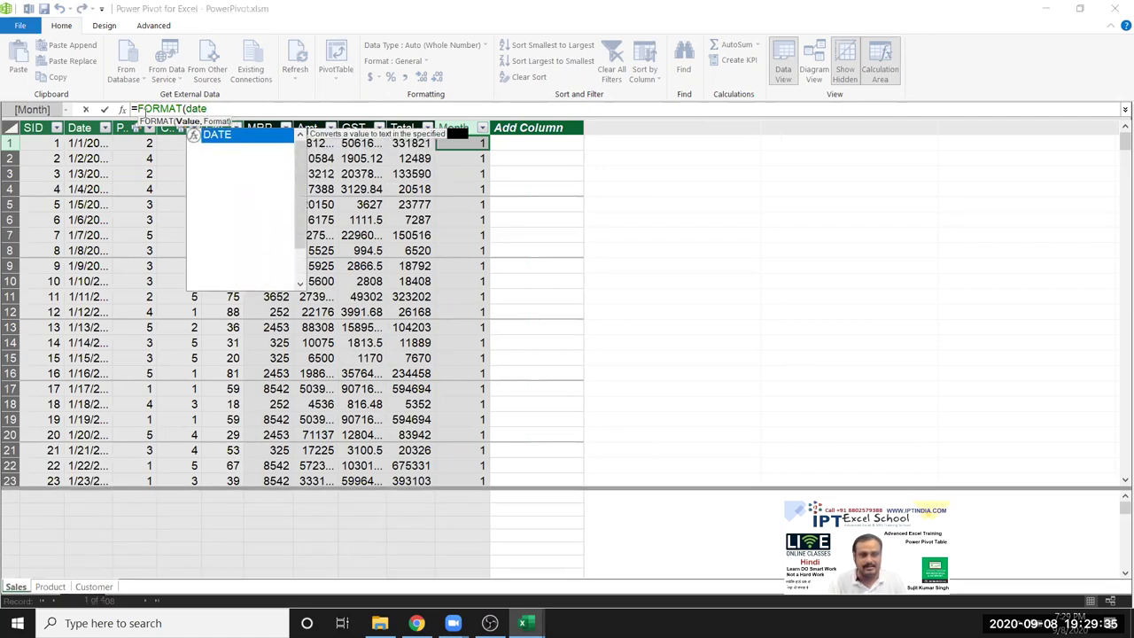
pyautogui.press('Down')
pyautogui.press('Tab')
pyautogui.write(',')
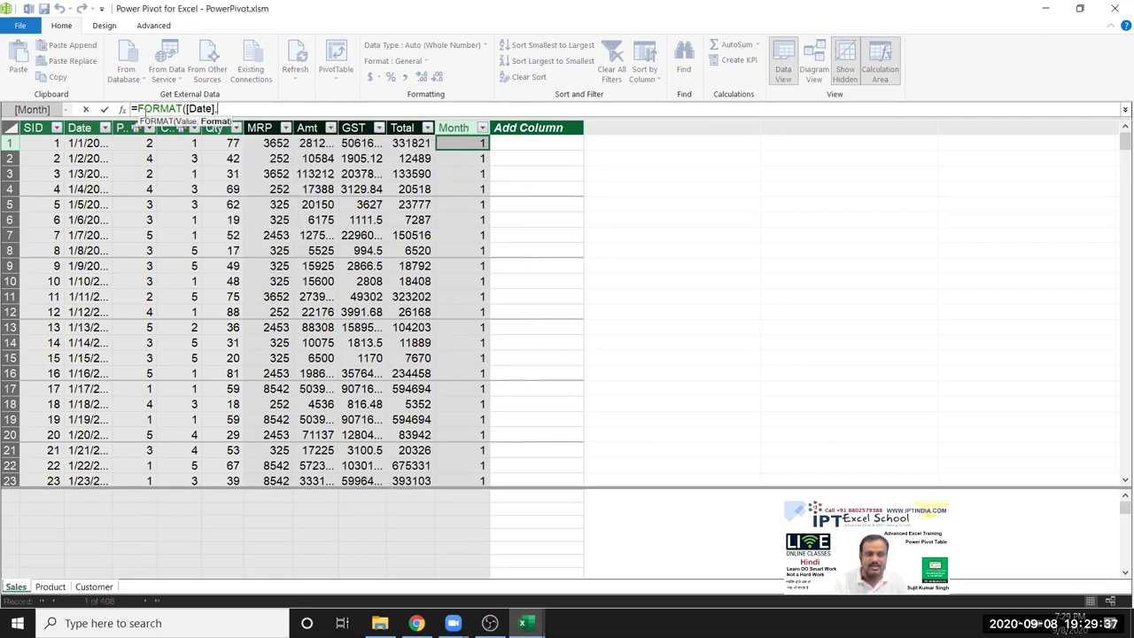
pyautogui.write('"MMM')
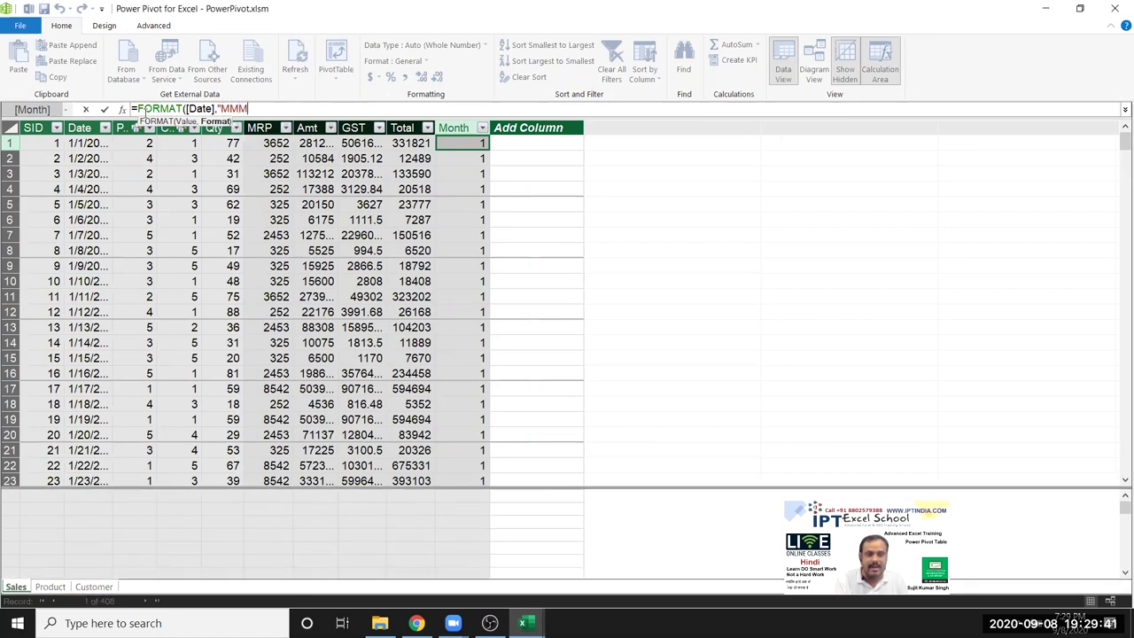
pyautogui.write('")')
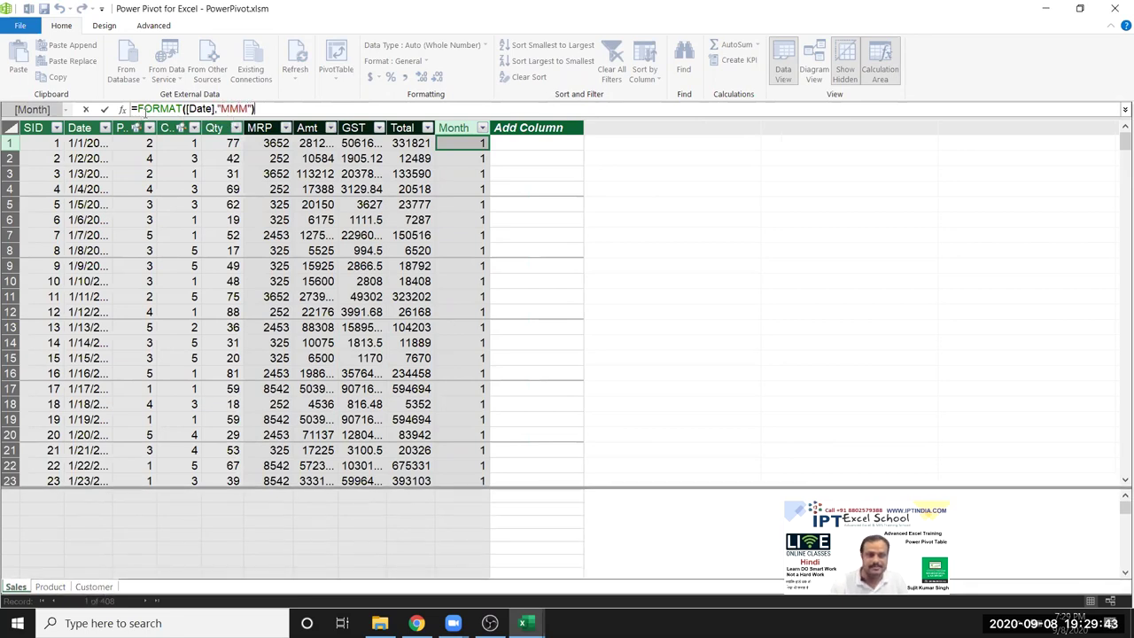
pyautogui.press('Return')
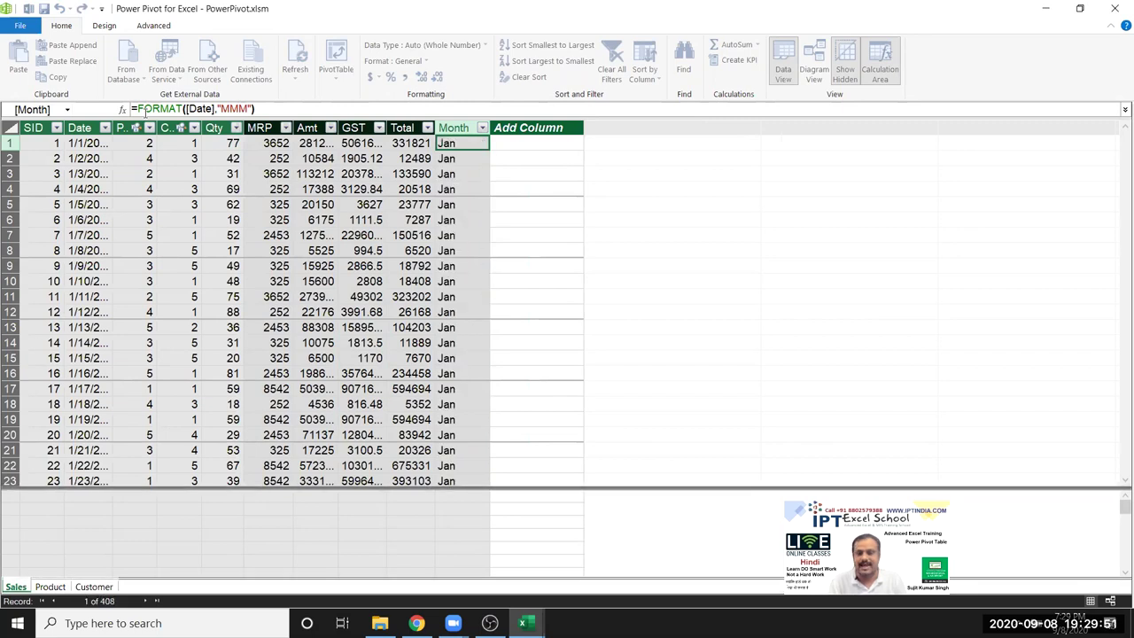
# Create a new Data Model PivotTable on a new worksheet, Sheet9
pyautogui.scroll(-1, 352, 271)
pyautogui.scroll(1, 355, 275)
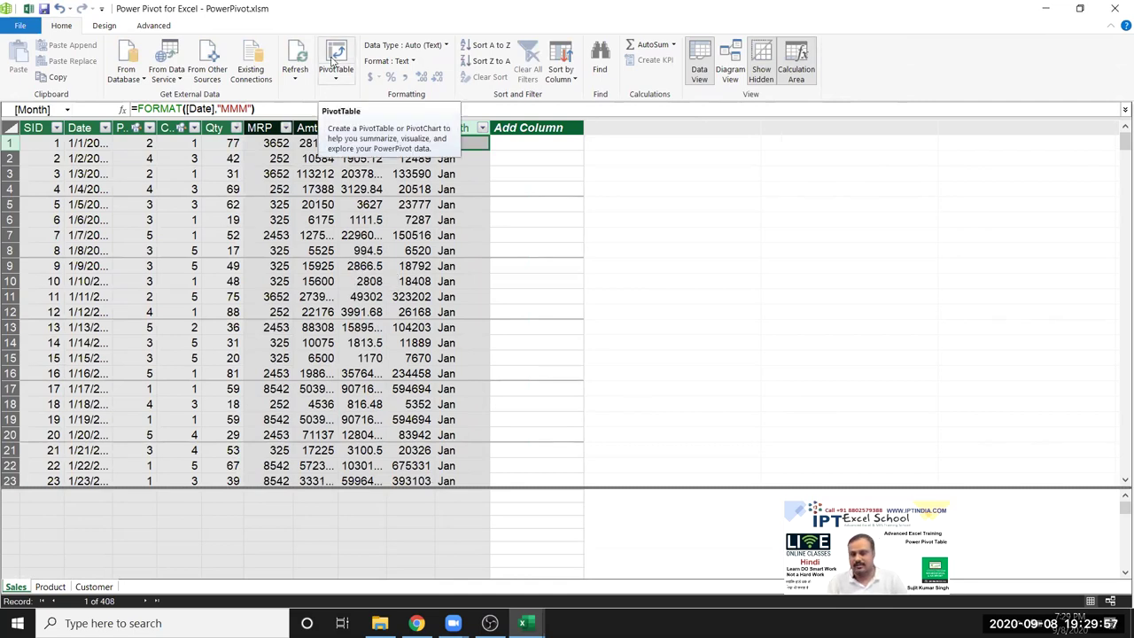
pyautogui.hotkey('alt', 'Tab')
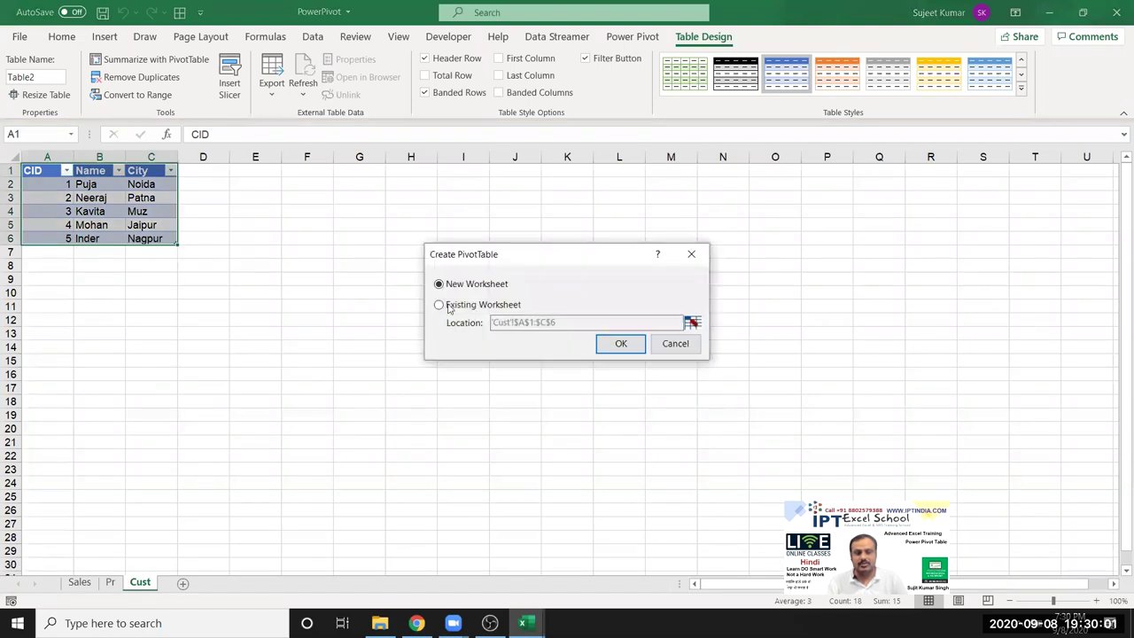
pyautogui.click(616, 345)
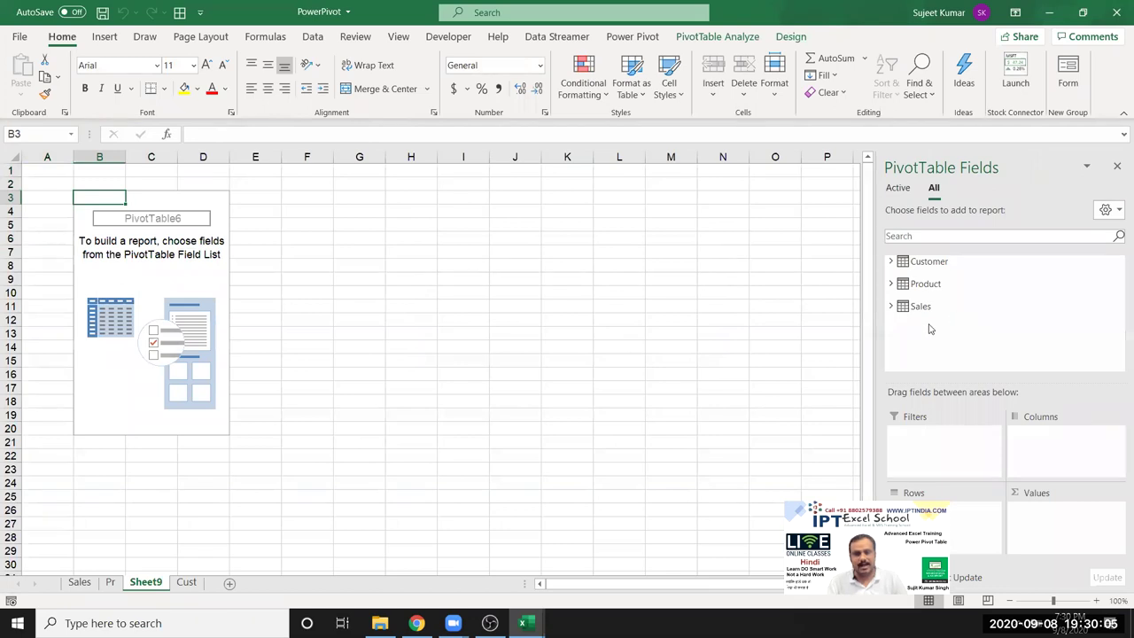
# Put Sales Month in Columns and Sum of GST, Total and Amt in Values
pyautogui.click(891, 307)
pyautogui.scroll(-2, 937, 324)
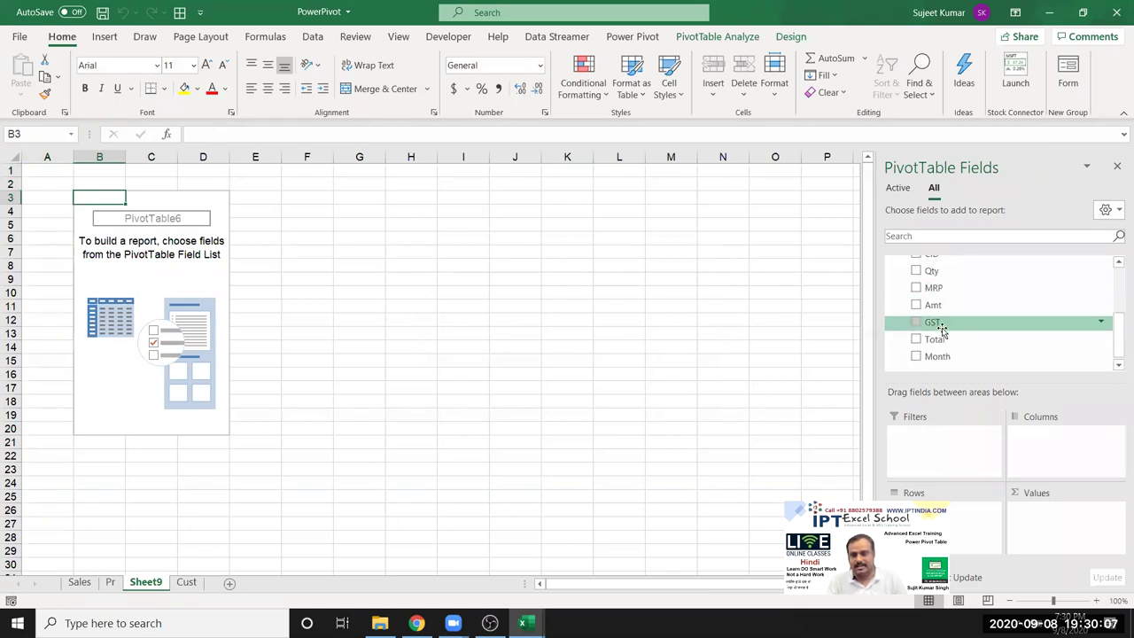
pyautogui.moveTo(963, 357); pyautogui.dragTo(1032, 448)
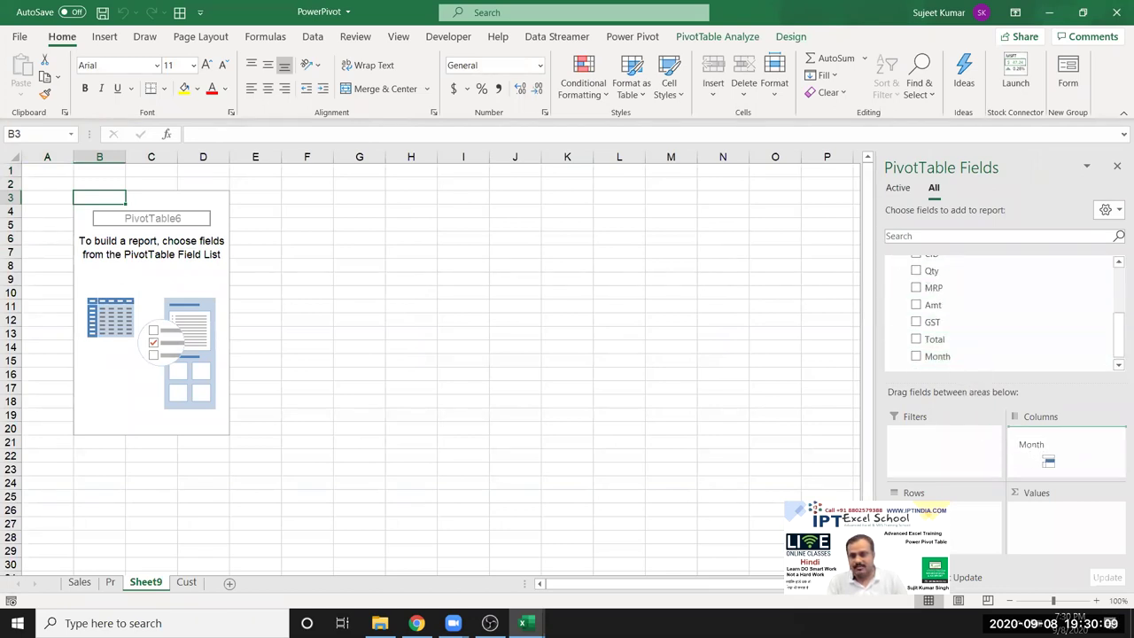
pyautogui.scroll(3, 942, 345)
pyautogui.scroll(-1, 947, 346)
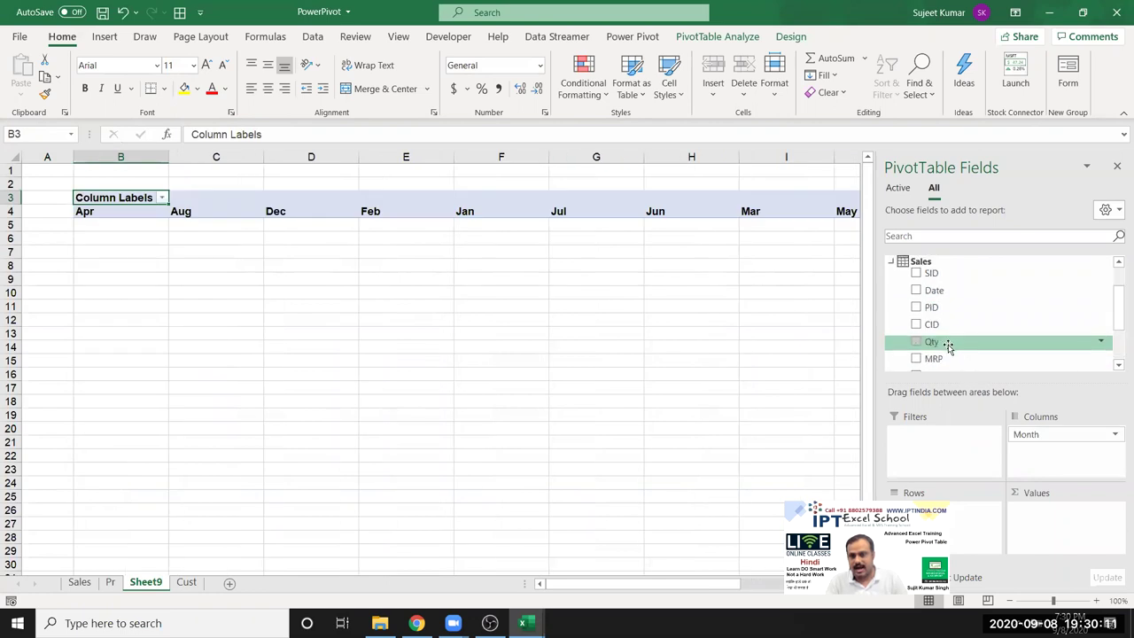
pyautogui.scroll(-2, 954, 348)
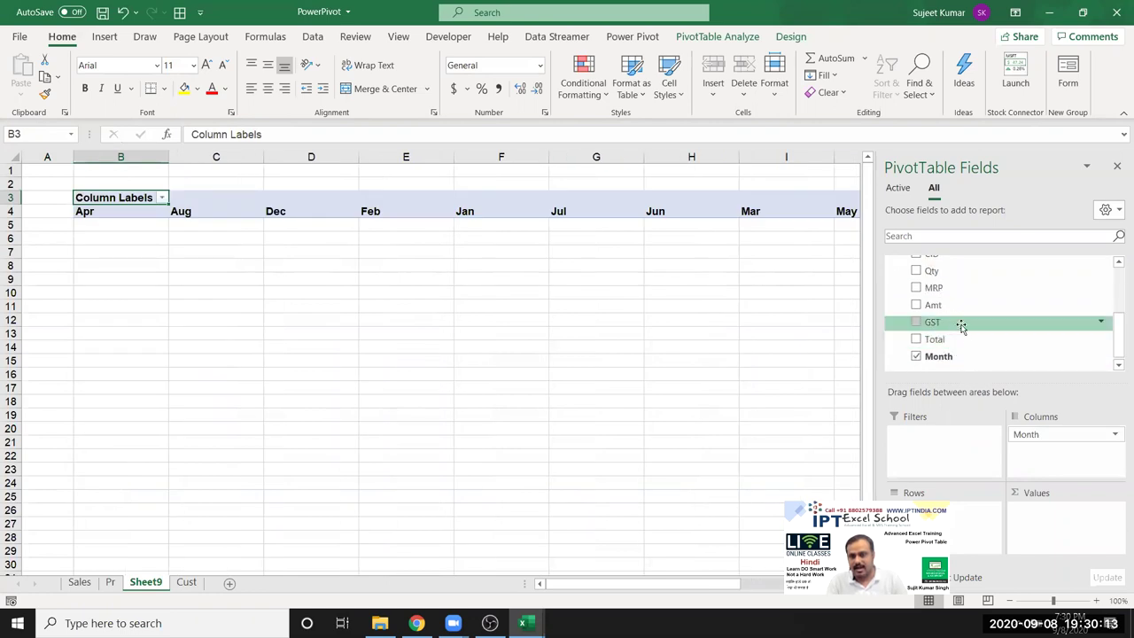
pyautogui.moveTo(957, 338)
pyautogui.mouseDown()
pyautogui.moveTo(1060, 462)
pyautogui.moveTo(1063, 523)
pyautogui.mouseUp()
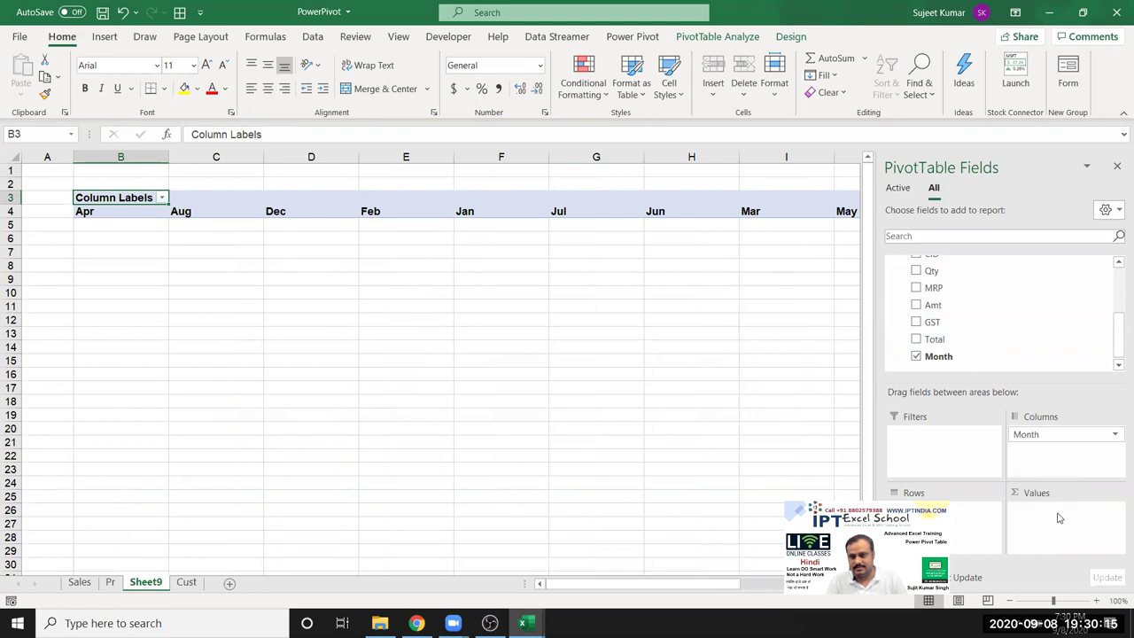
pyautogui.moveTo(941, 326); pyautogui.dragTo(1063, 528)
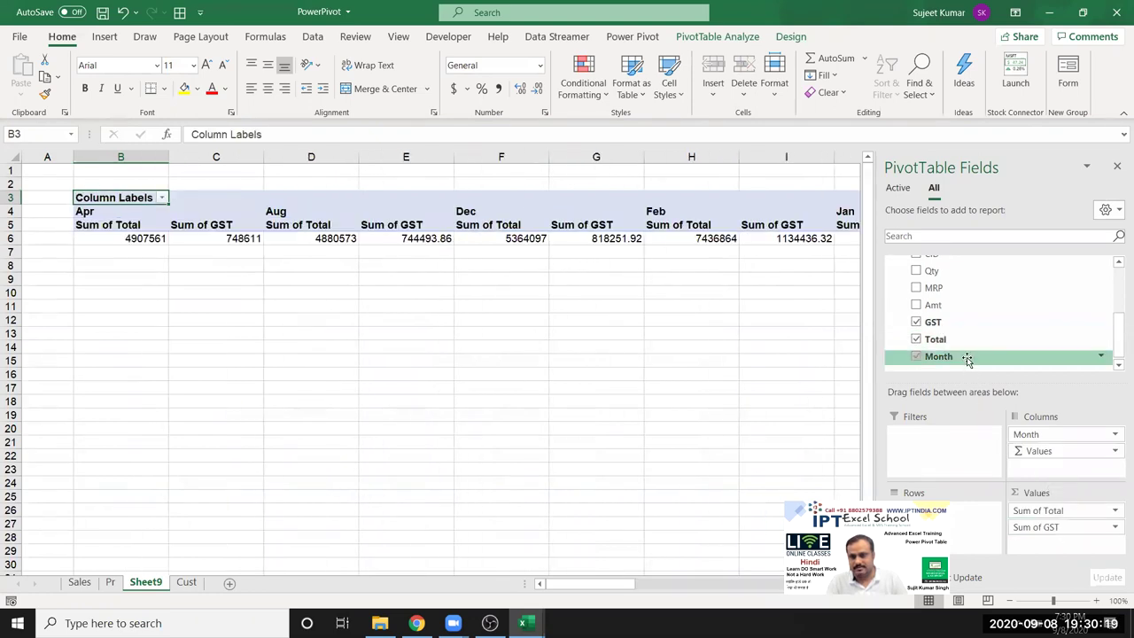
pyautogui.moveTo(1052, 528); pyautogui.dragTo(1042, 503)
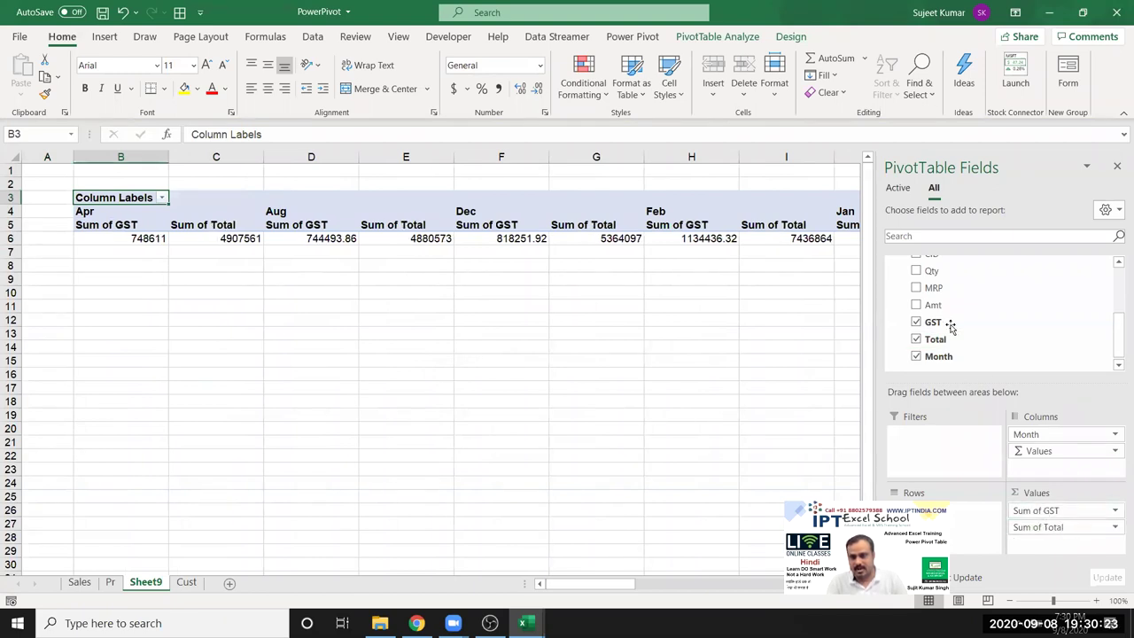
pyautogui.moveTo(951, 327); pyautogui.dragTo(1037, 505)
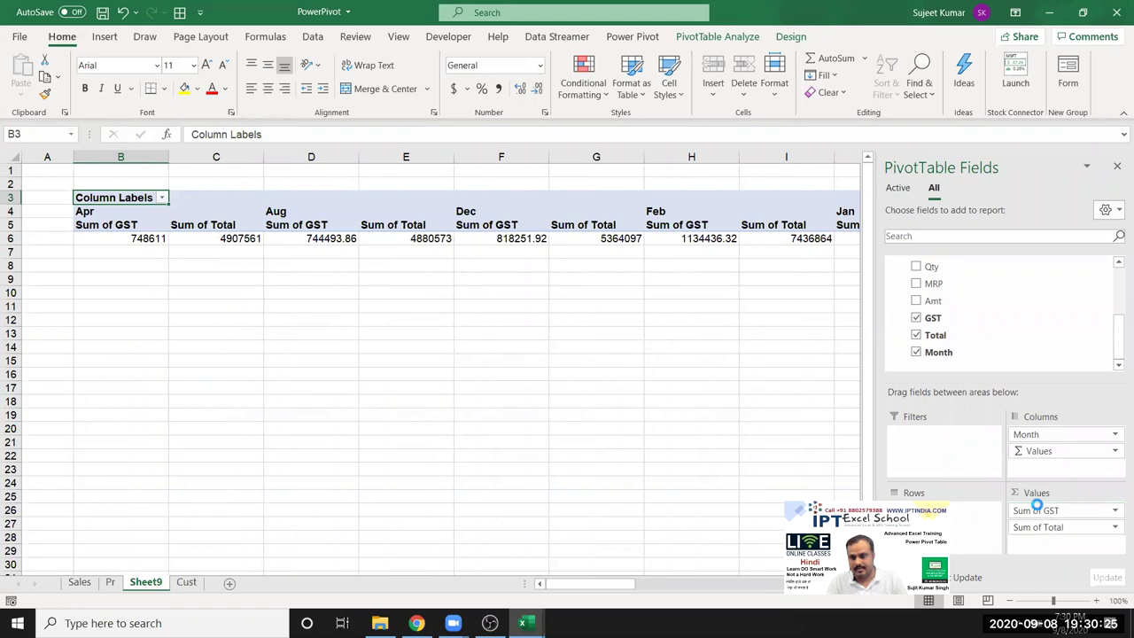
# Move Month to the report filter and put Customer Name in the Rows area
pyautogui.moveTo(1031, 435); pyautogui.dragTo(949, 442)
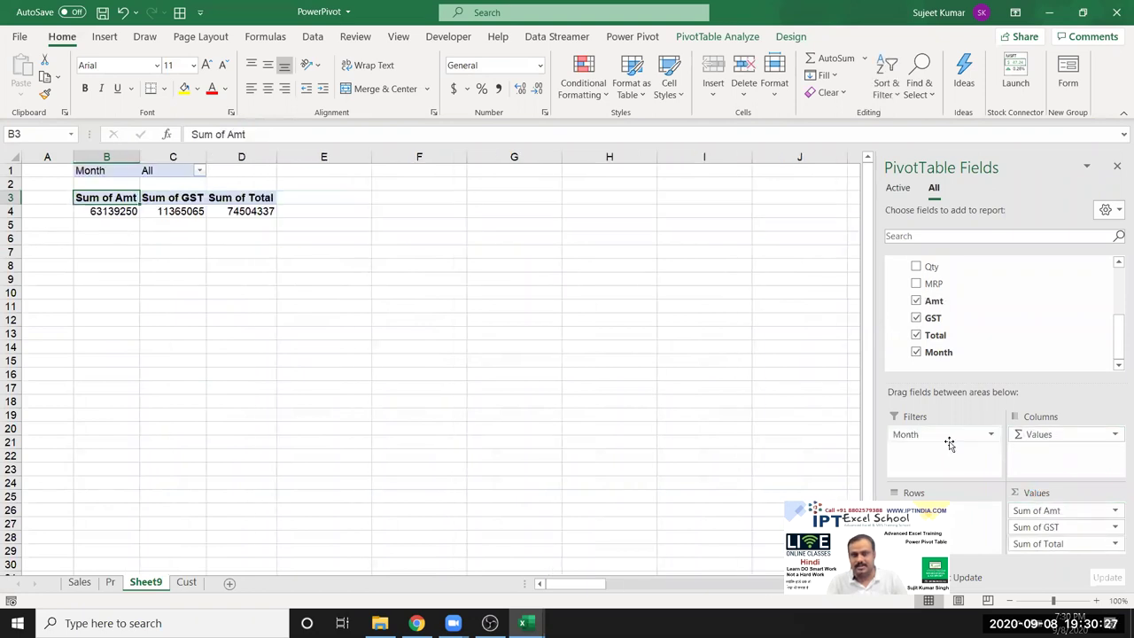
pyautogui.scroll(2, 970, 341)
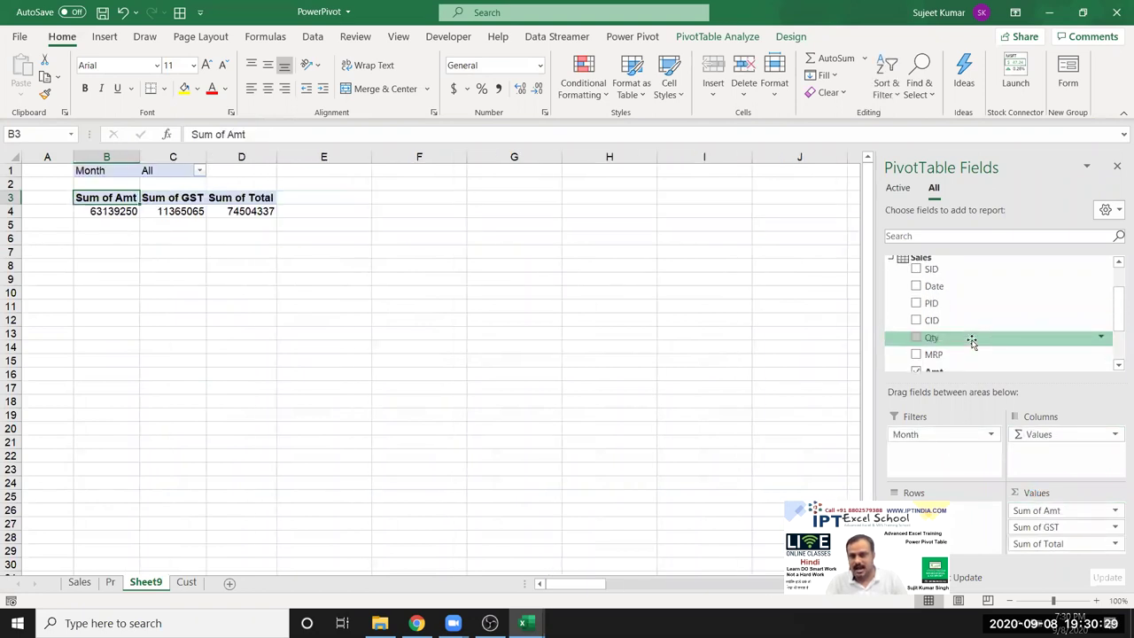
pyautogui.scroll(3, 972, 343)
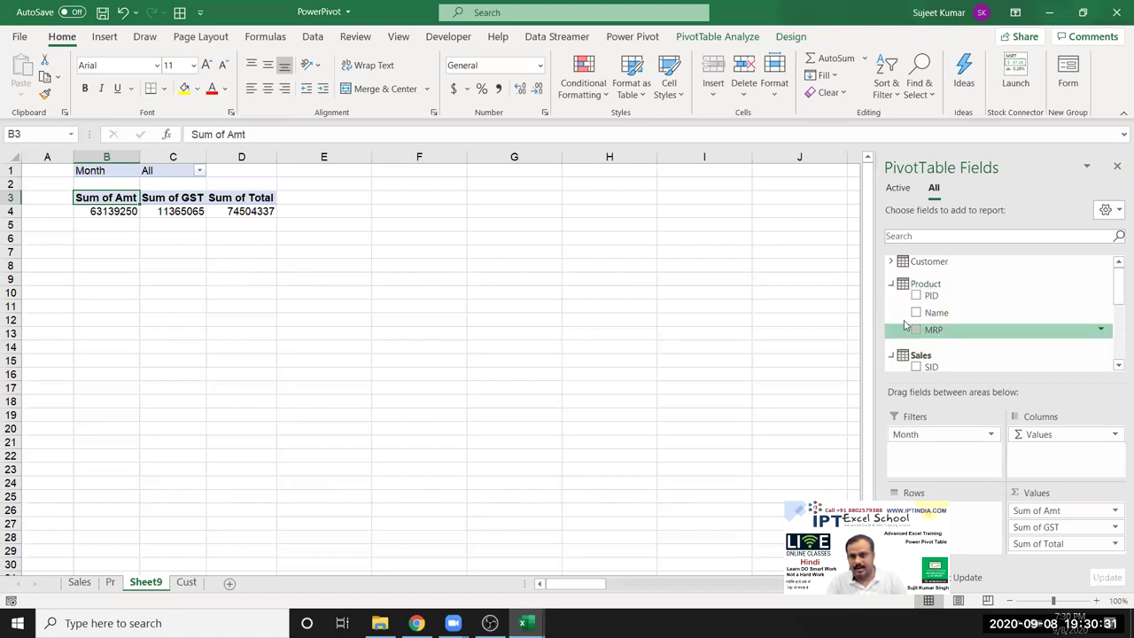
pyautogui.click(891, 261)
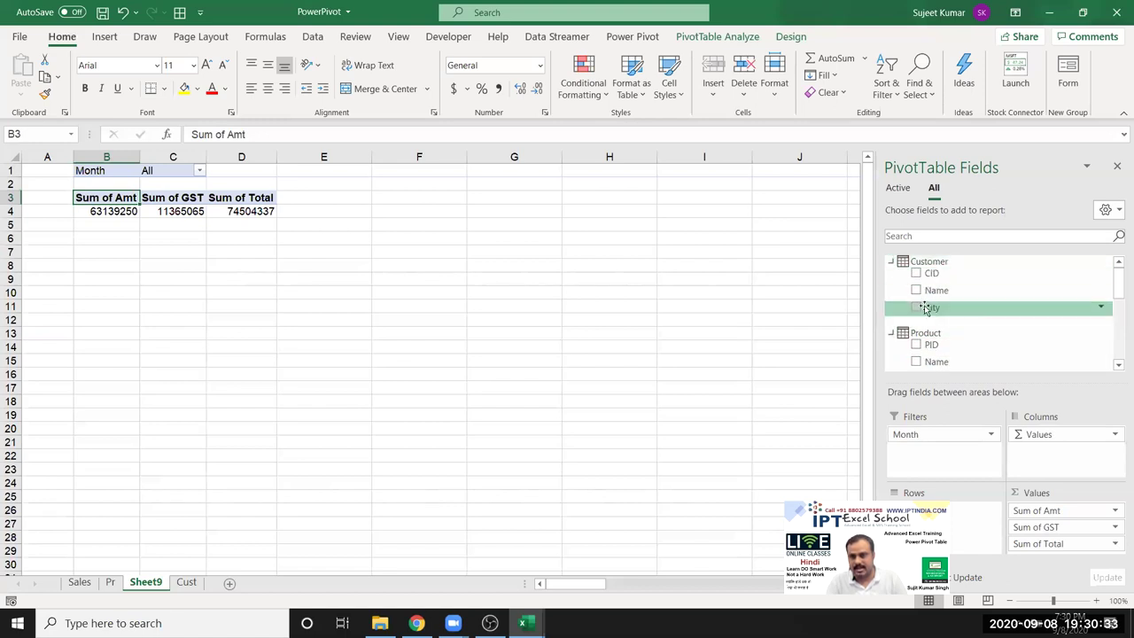
pyautogui.moveTo(928, 295); pyautogui.dragTo(965, 528)
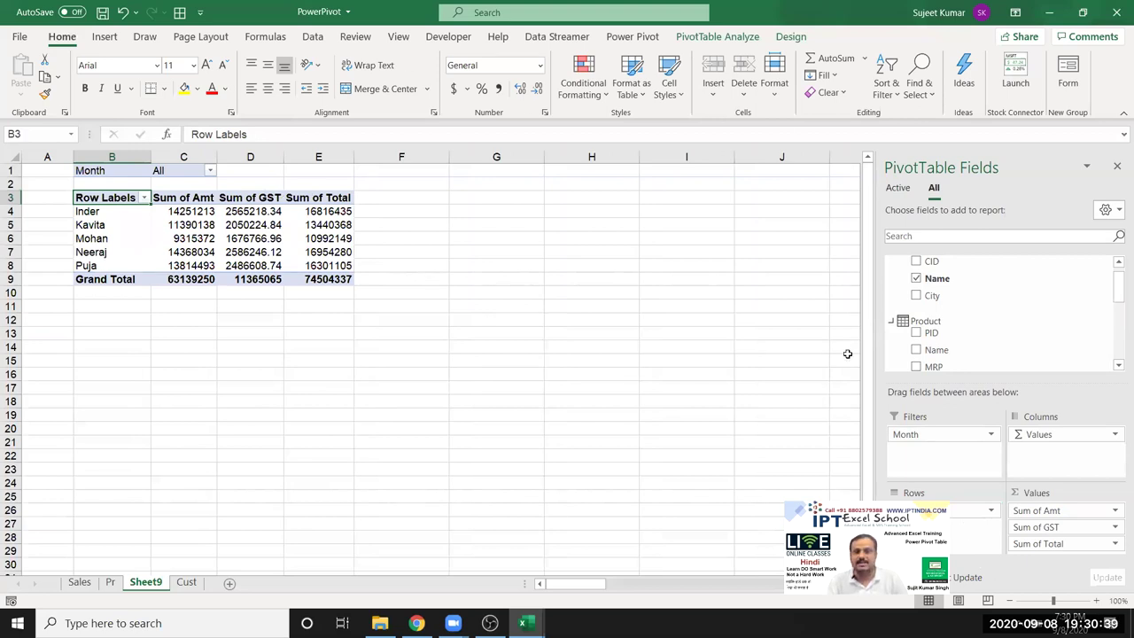
# Insert slicers for Customer City, Month and, from the All tab, Product Name
pyautogui.click(718, 36)
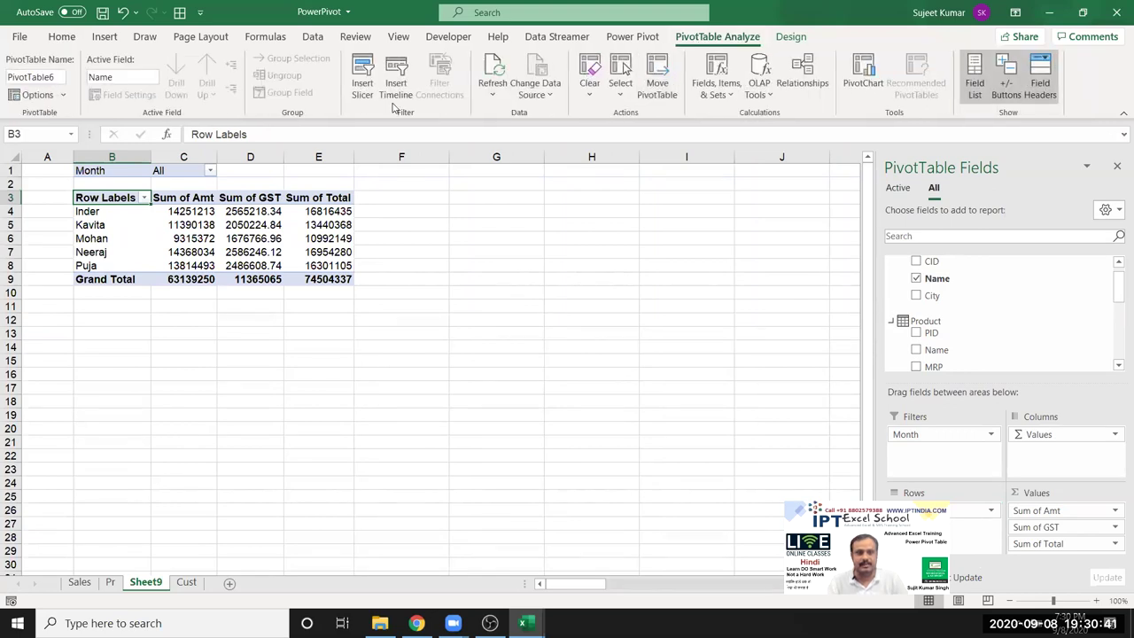
pyautogui.click(370, 94)
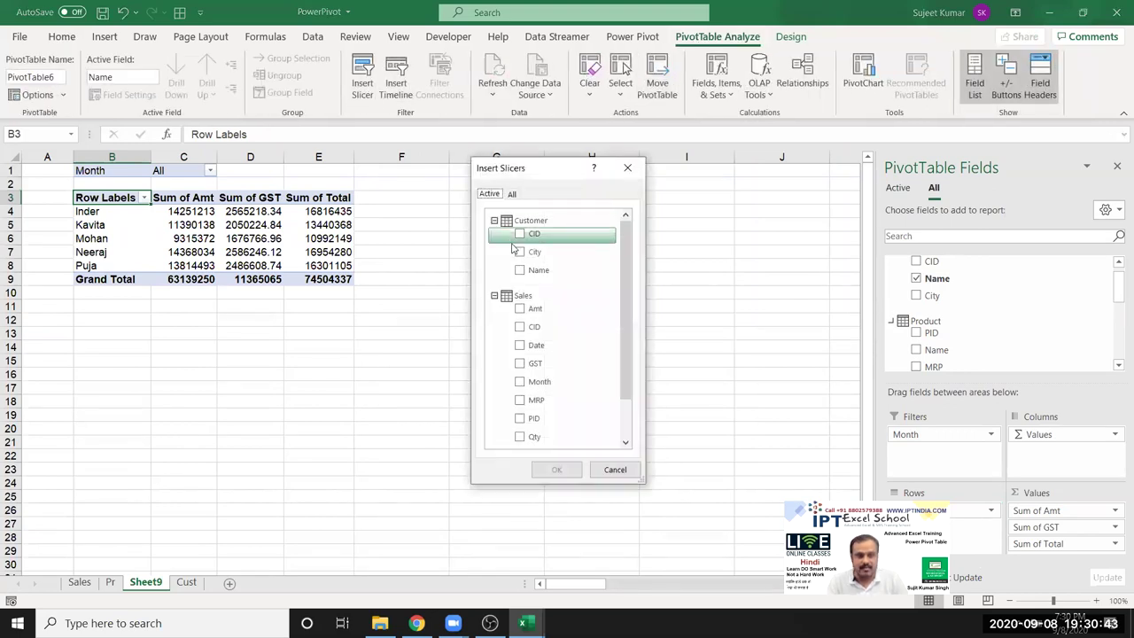
pyautogui.click(520, 252)
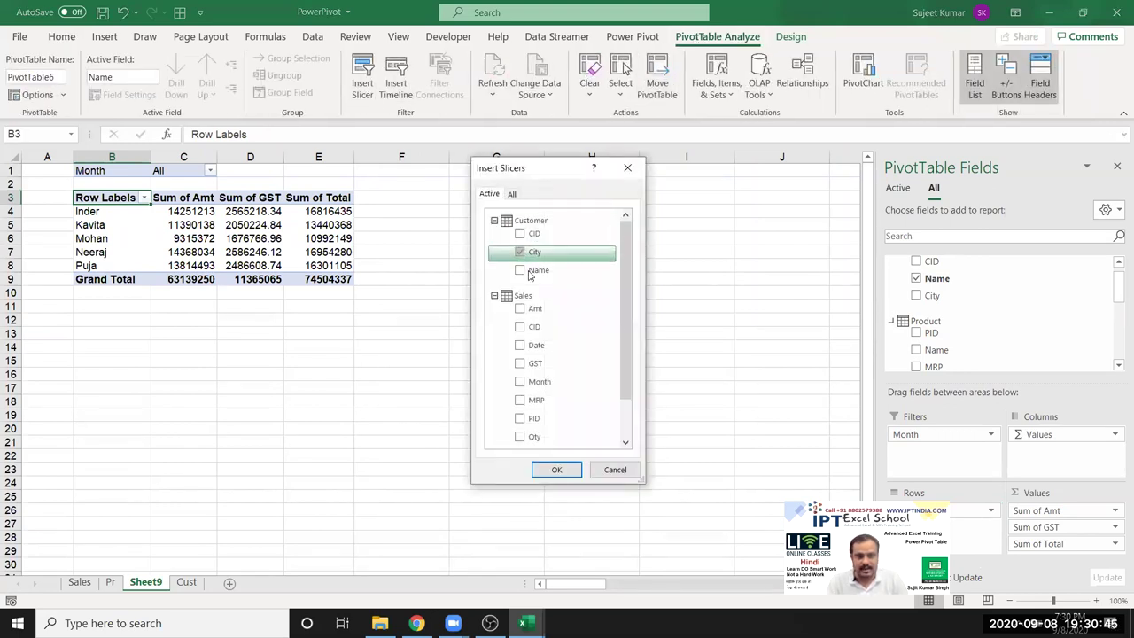
pyautogui.scroll(-1, 572, 345)
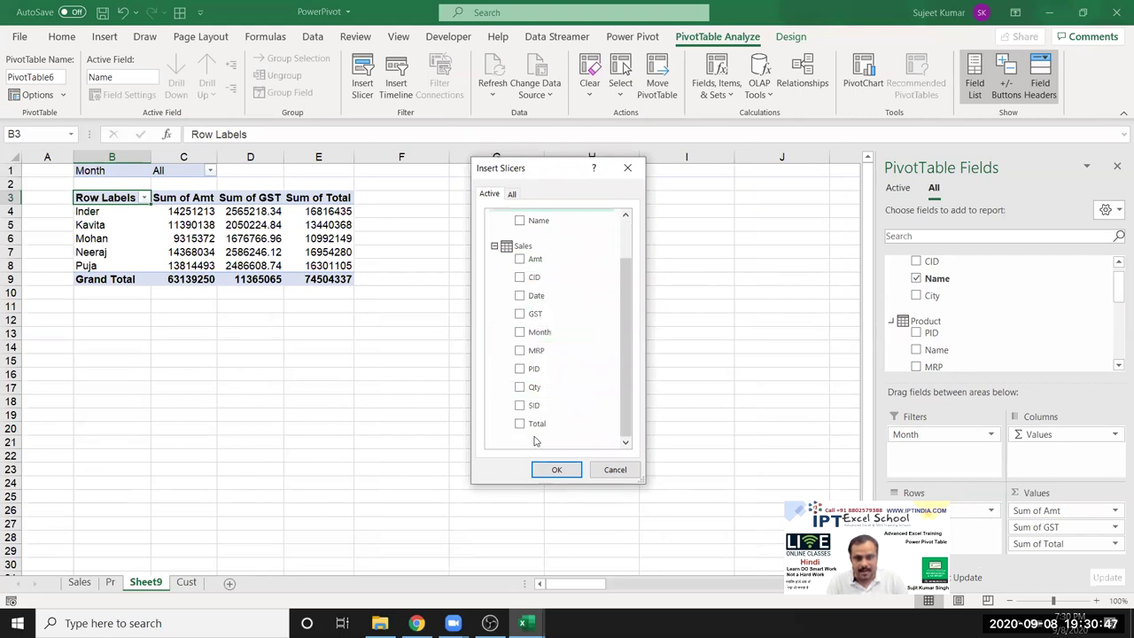
pyautogui.click(494, 246)
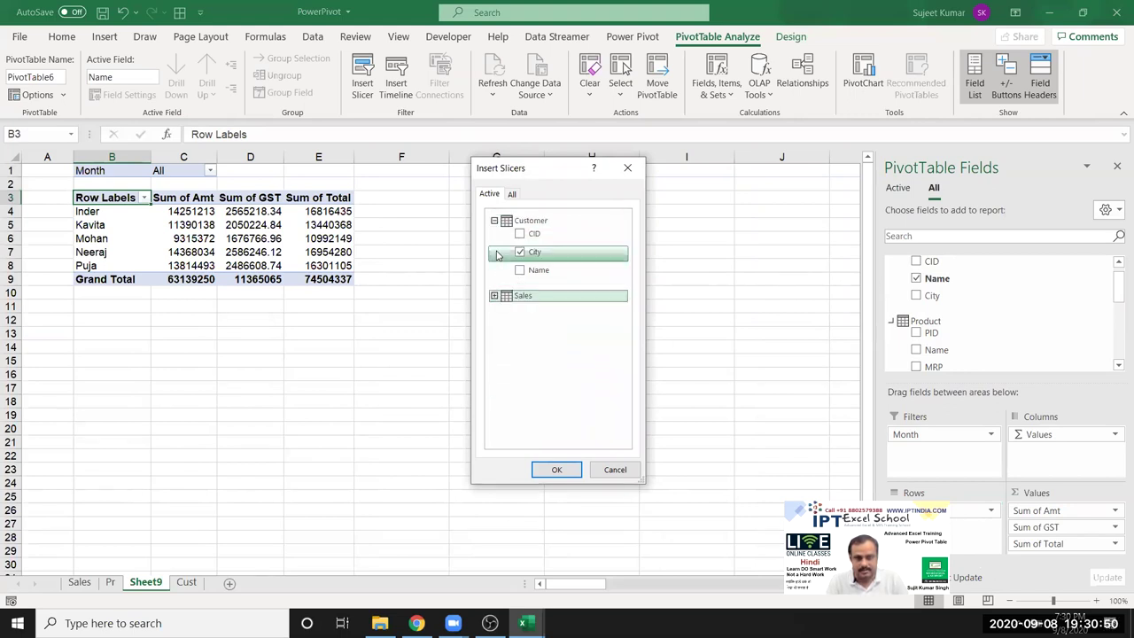
pyautogui.click(495, 298)
pyautogui.click(496, 268)
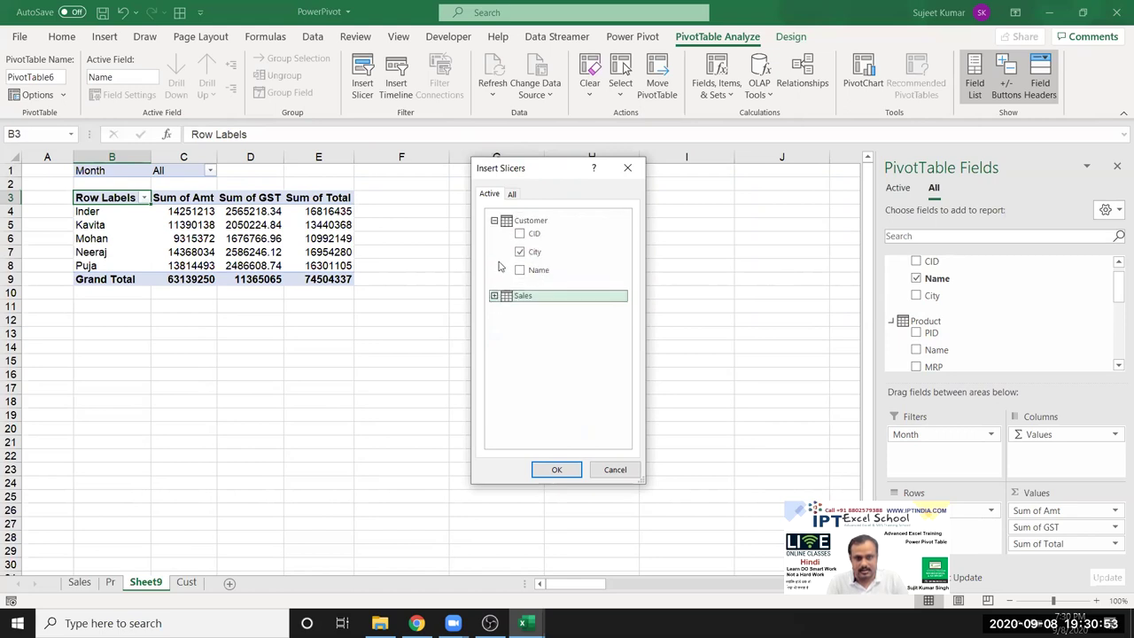
pyautogui.click(511, 194)
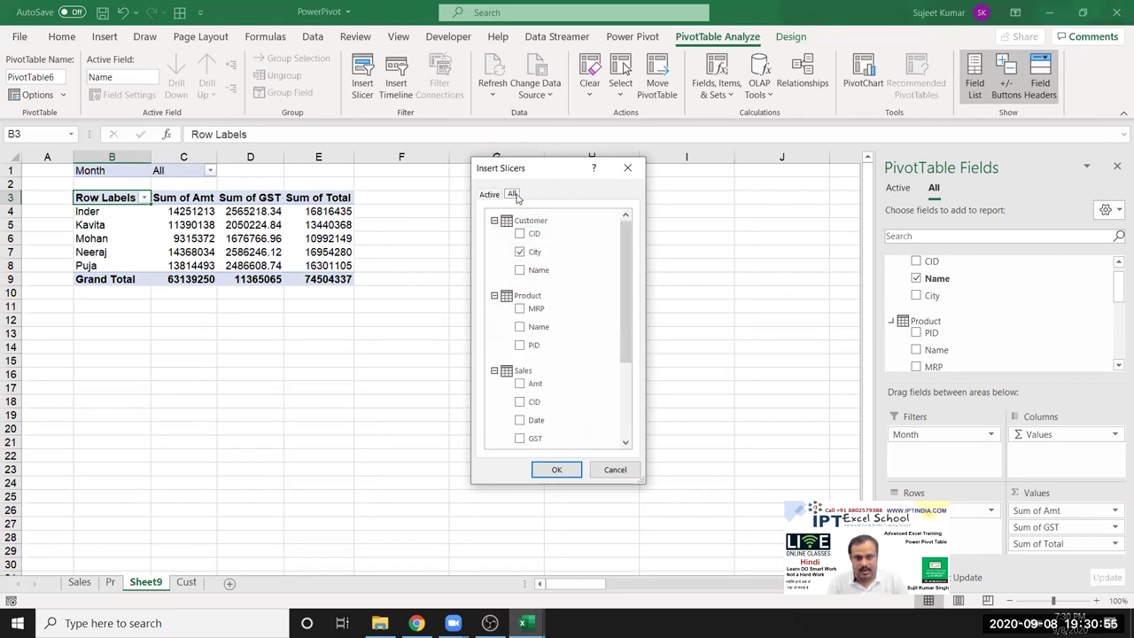
pyautogui.scroll(-2, 554, 348)
pyautogui.scroll(5, 553, 337)
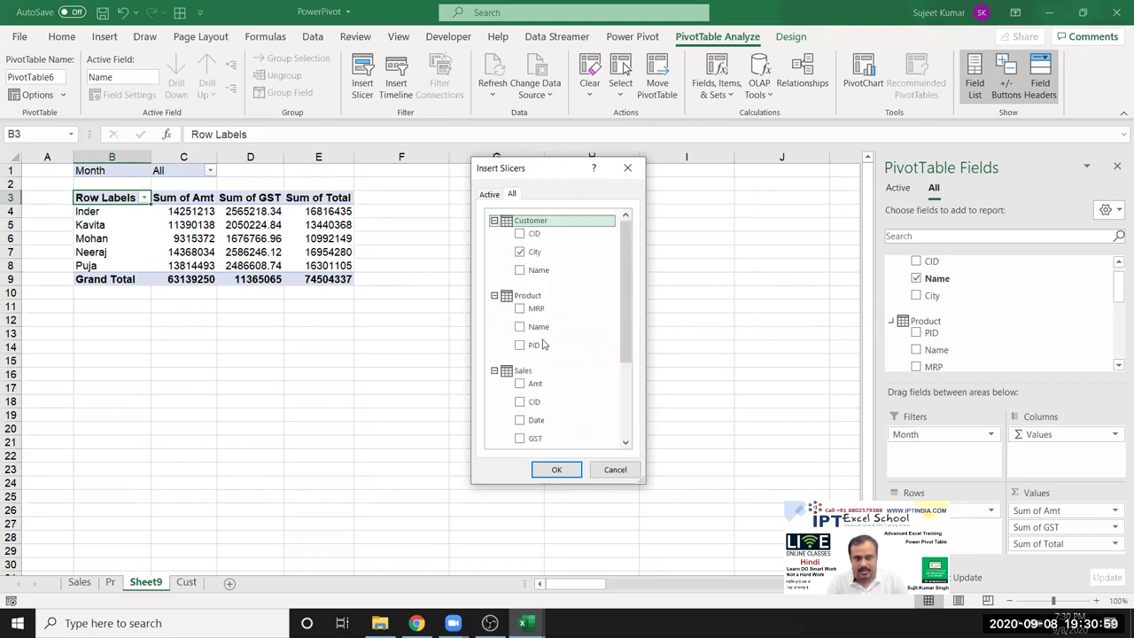
pyautogui.click(521, 326)
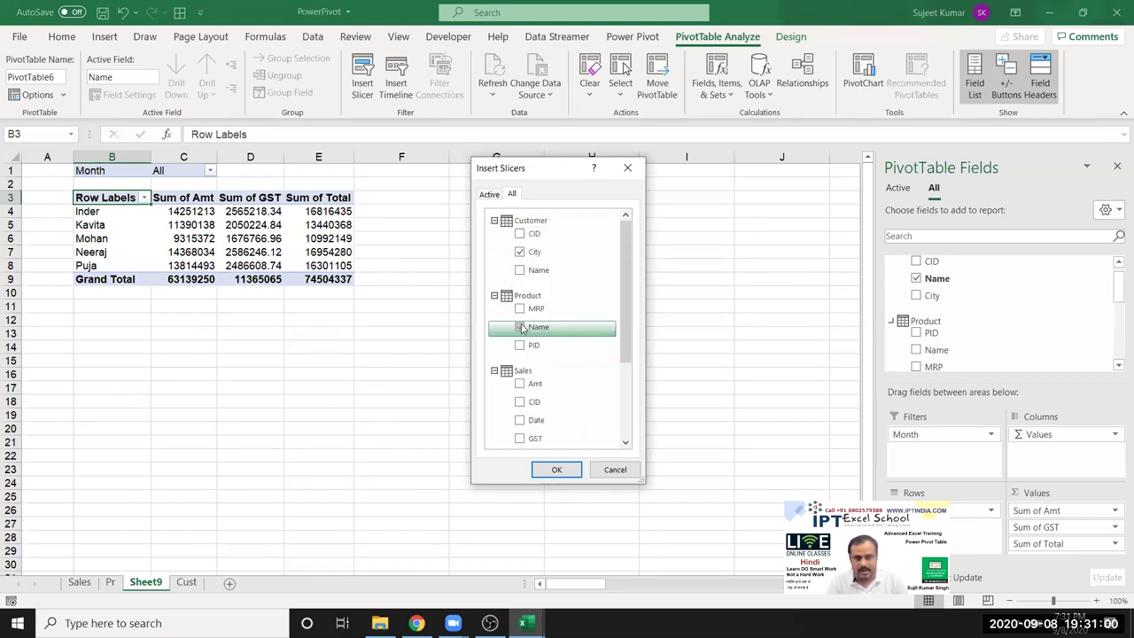
pyautogui.click(564, 468)
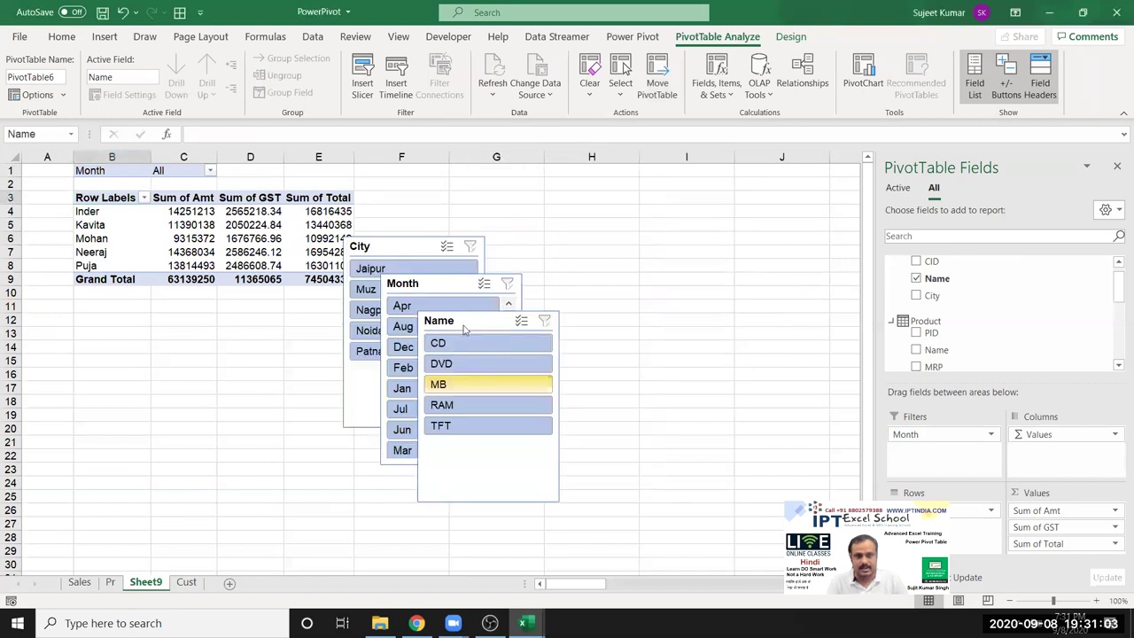
# Arrange the City, Month and Name slicers in a row beside the pivot
pyautogui.moveTo(495, 203); pyautogui.dragTo(490, 181)
pyautogui.moveTo(398, 282)
pyautogui.mouseDown()
pyautogui.moveTo(590, 181)
pyautogui.moveTo(580, 178)
pyautogui.mouseUp()
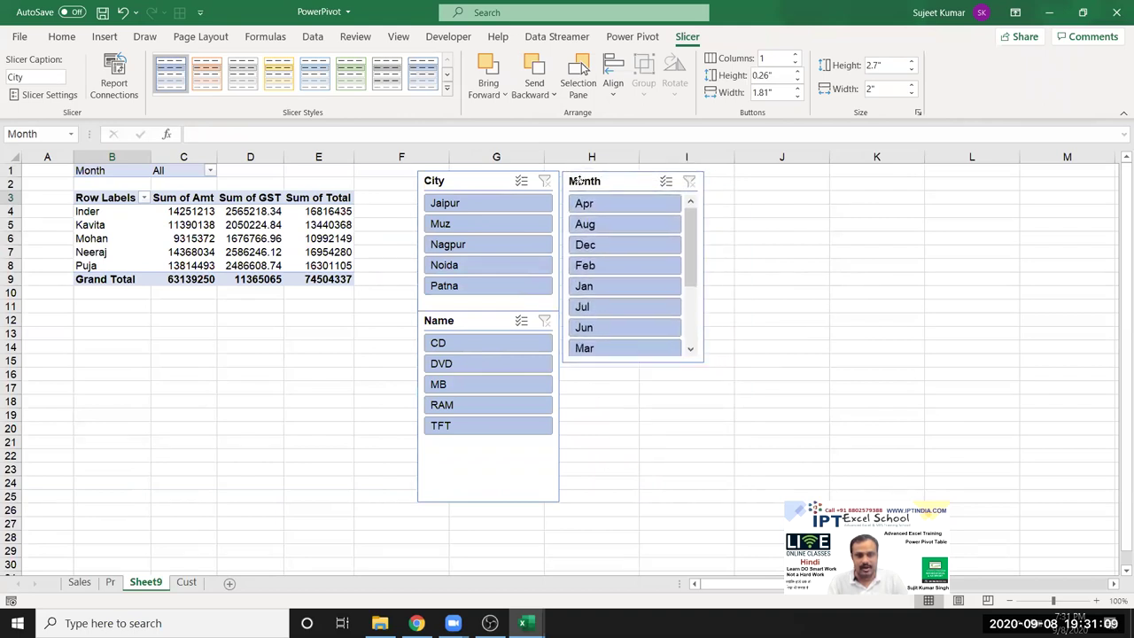
pyautogui.moveTo(481, 322); pyautogui.dragTo(765, 181)
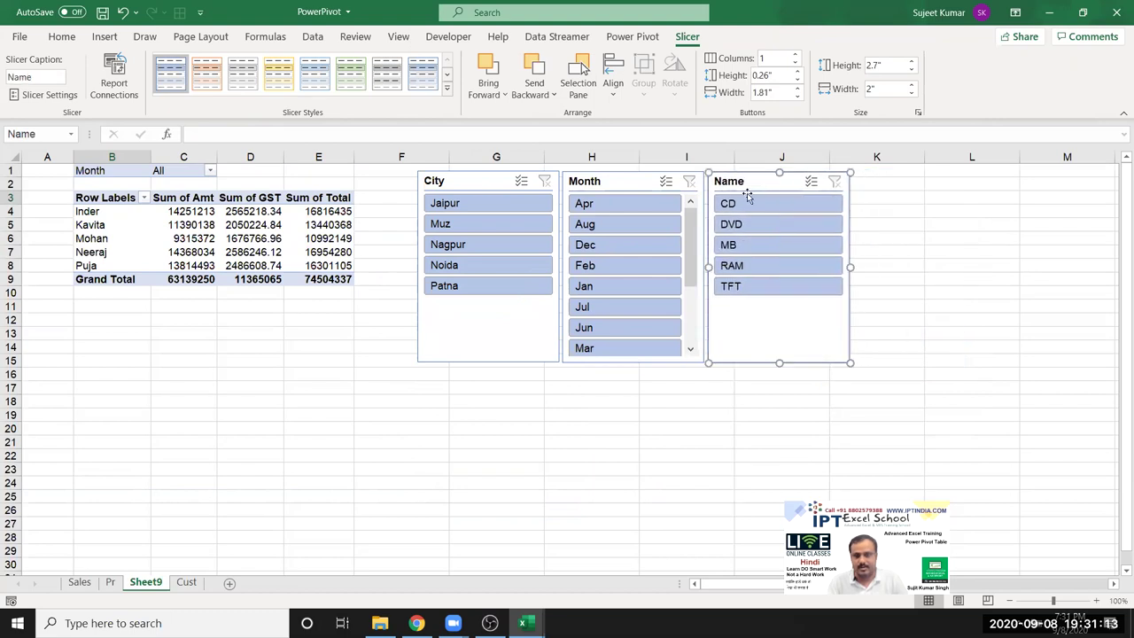
pyautogui.click(420, 403)
# Try the slicers by filtering to product CD, then August, clearing each filter afterwards
pyautogui.click(781, 204)
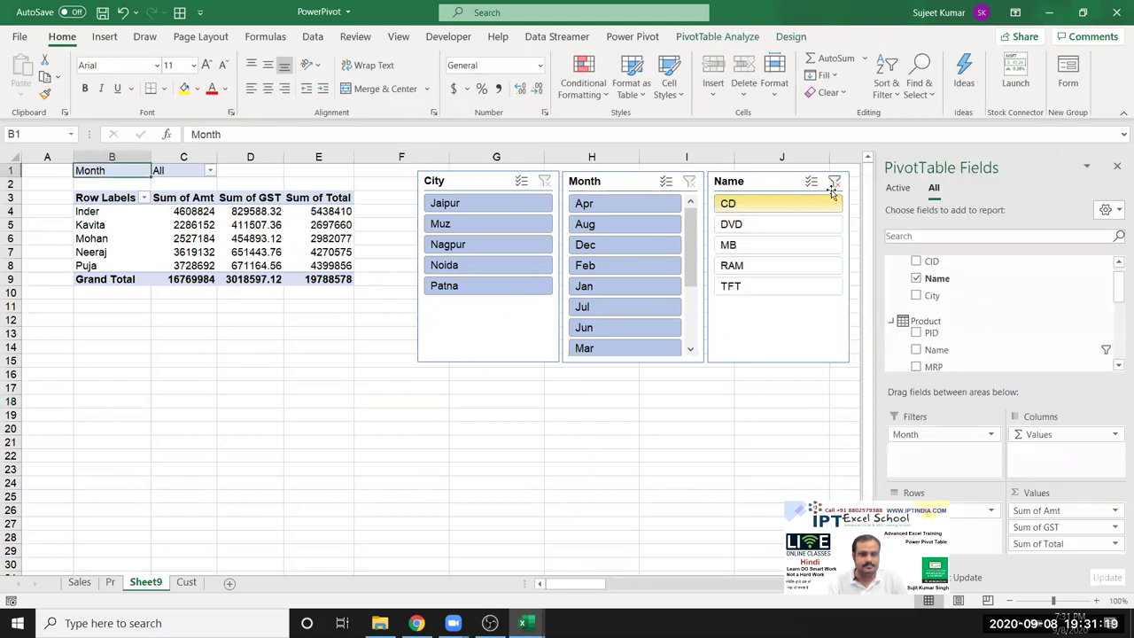
pyautogui.click(835, 181)
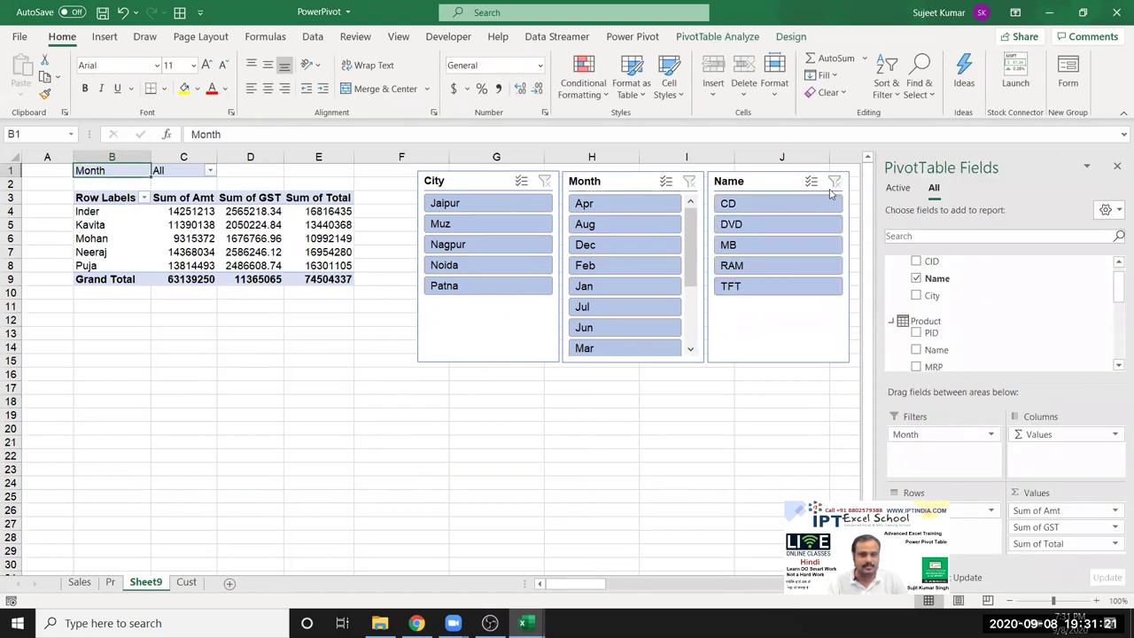
pyautogui.click(602, 229)
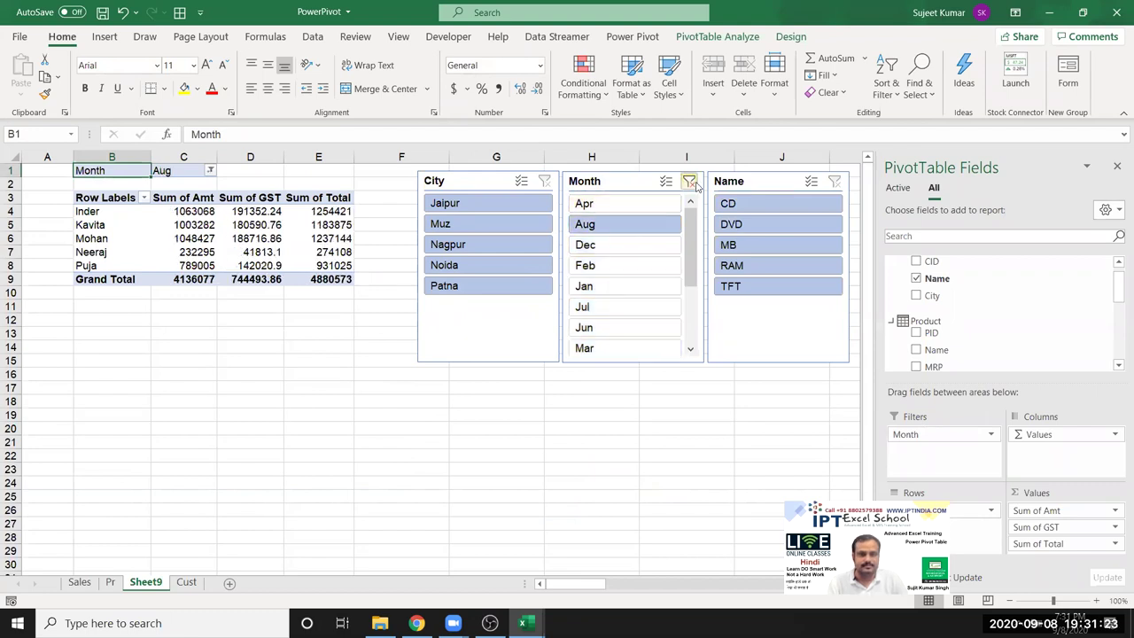
pyautogui.click(696, 183)
# Clear the Nagpur City filter, review the Sales and Cust sheets, save, then switch to MPivot
pyautogui.click(507, 245)
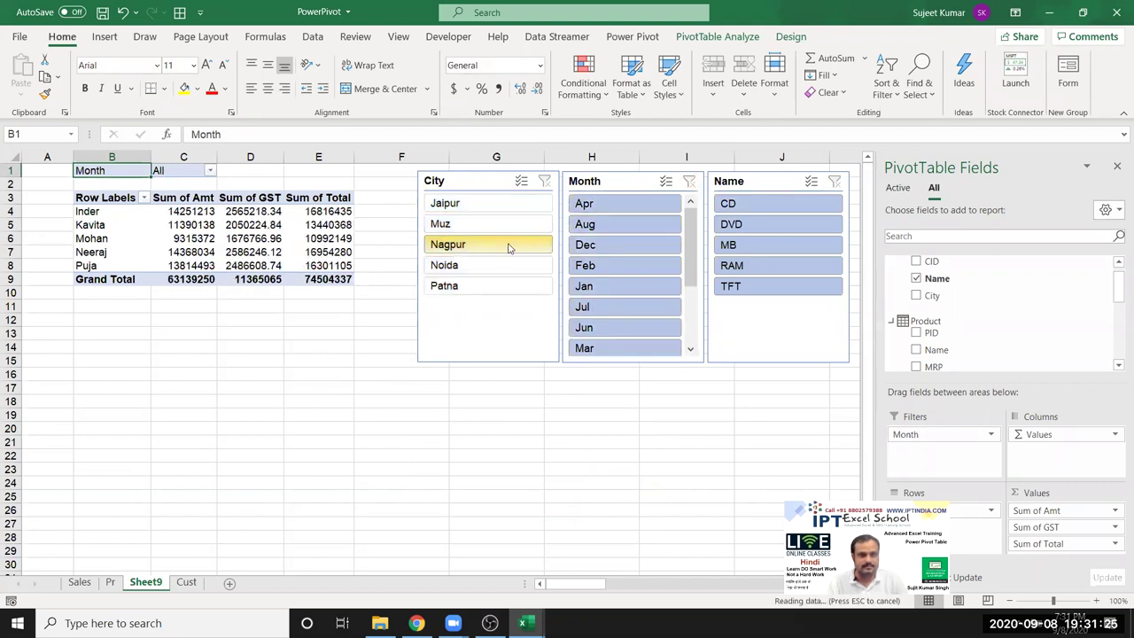
pyautogui.click(544, 181)
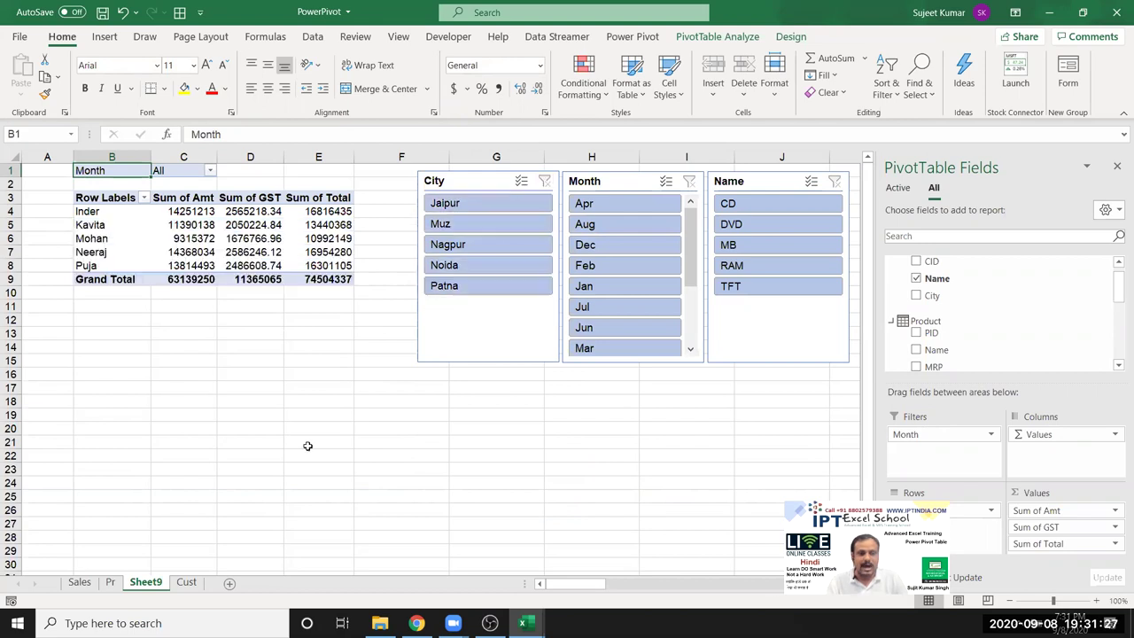
pyautogui.click(89, 582)
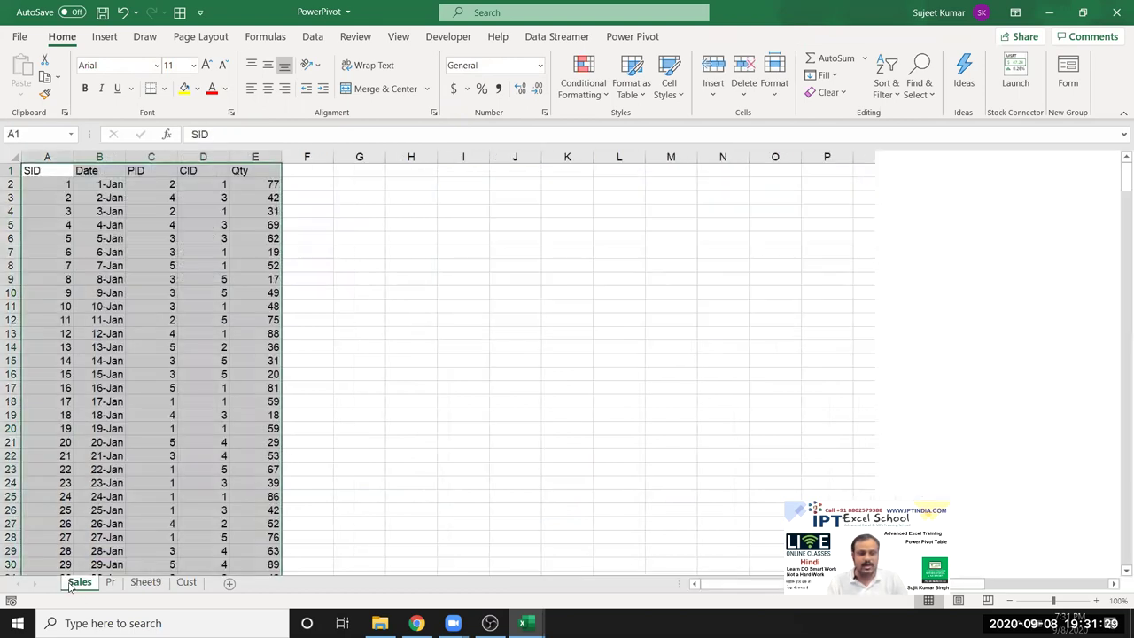
pyautogui.click(185, 583)
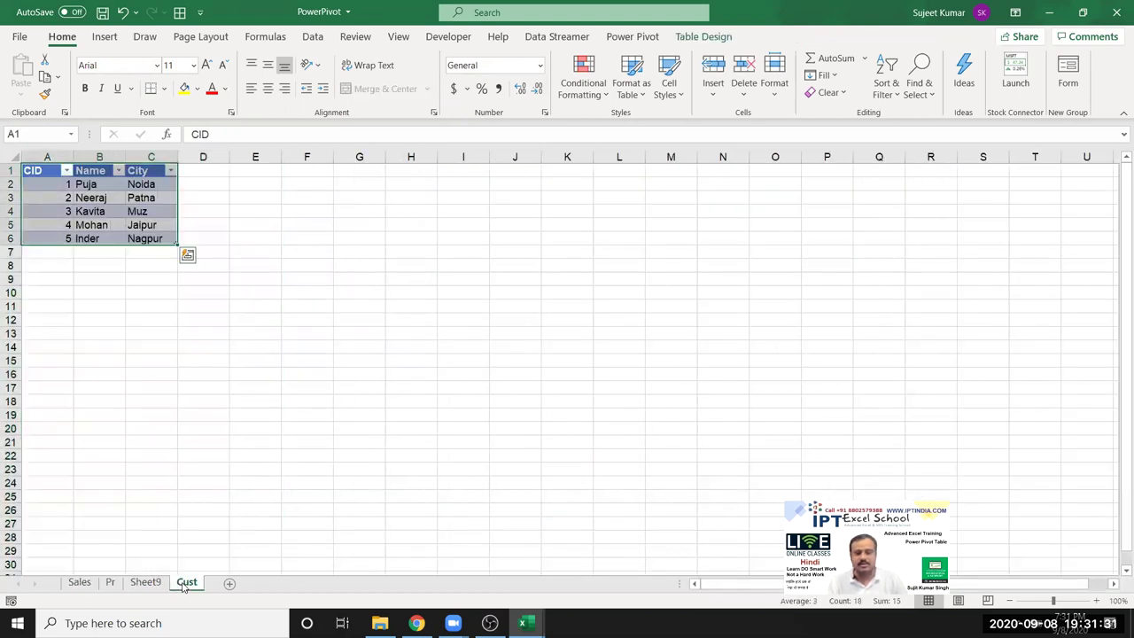
pyautogui.click(103, 12)
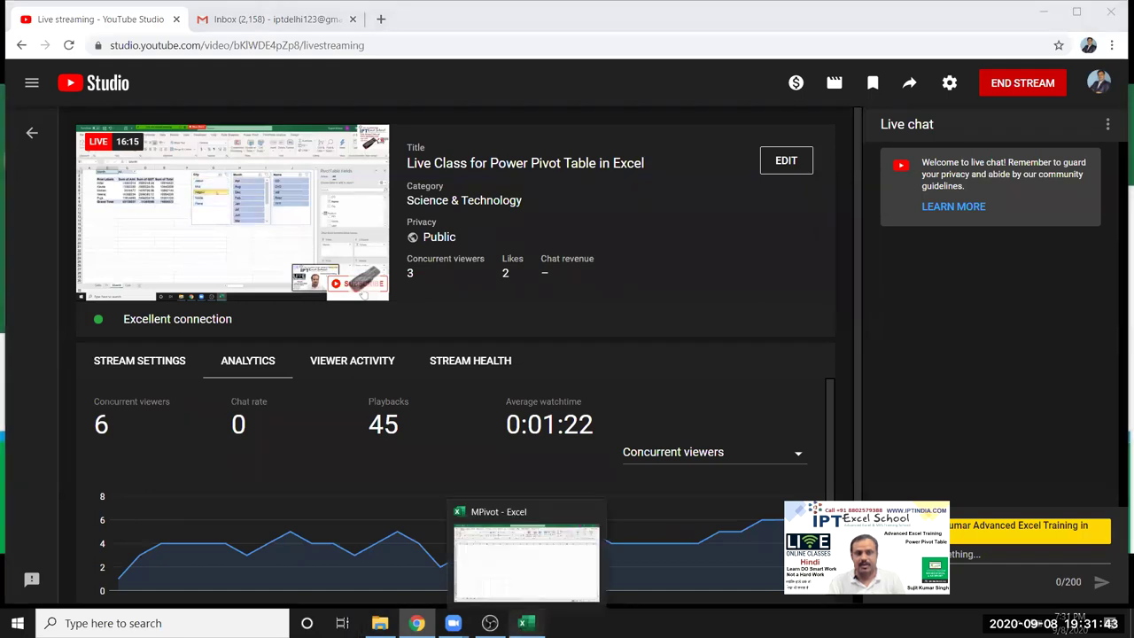
pyautogui.click(523, 623)
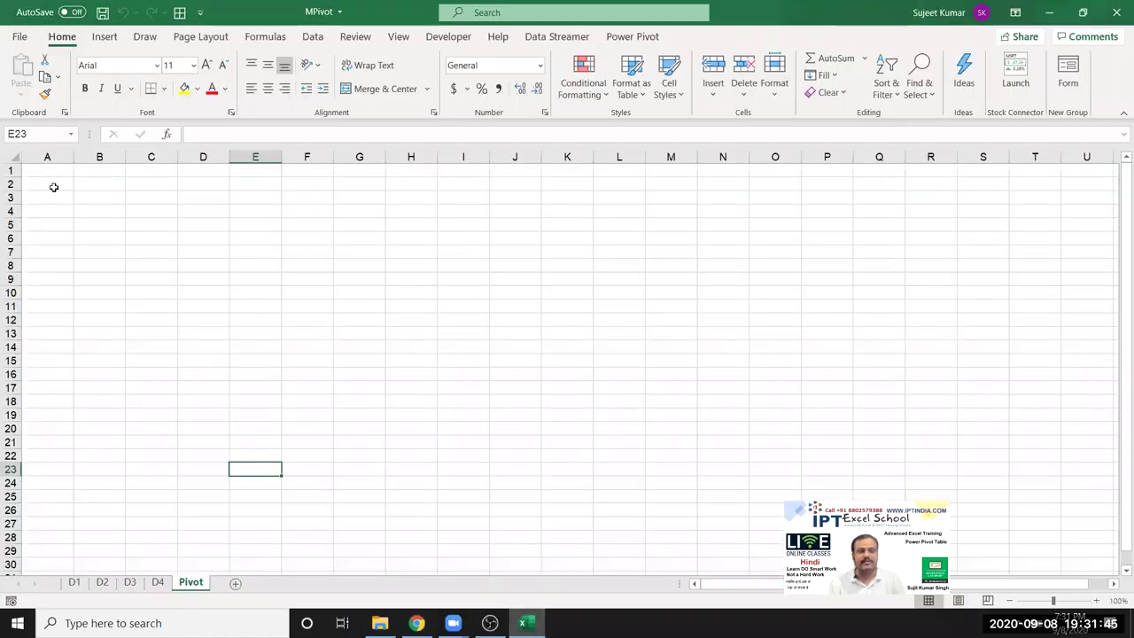
# Check the D1 and Pivot sheets, then open MPivot's still-empty data model in Power Pivot
pyautogui.click(54, 187)
pyautogui.click(74, 582)
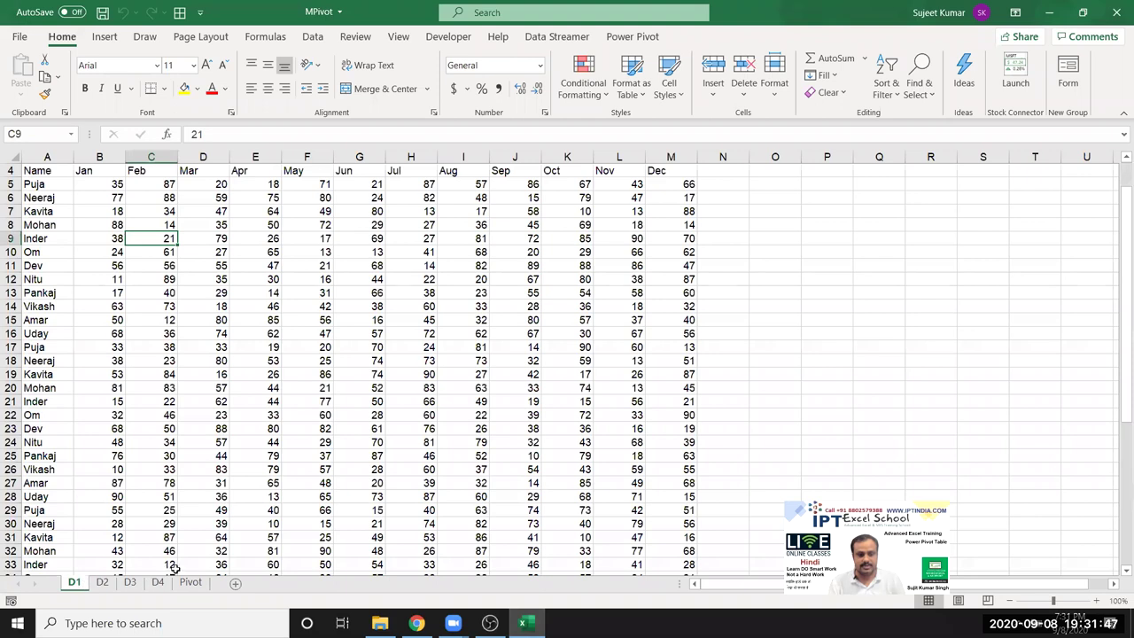
pyautogui.click(191, 582)
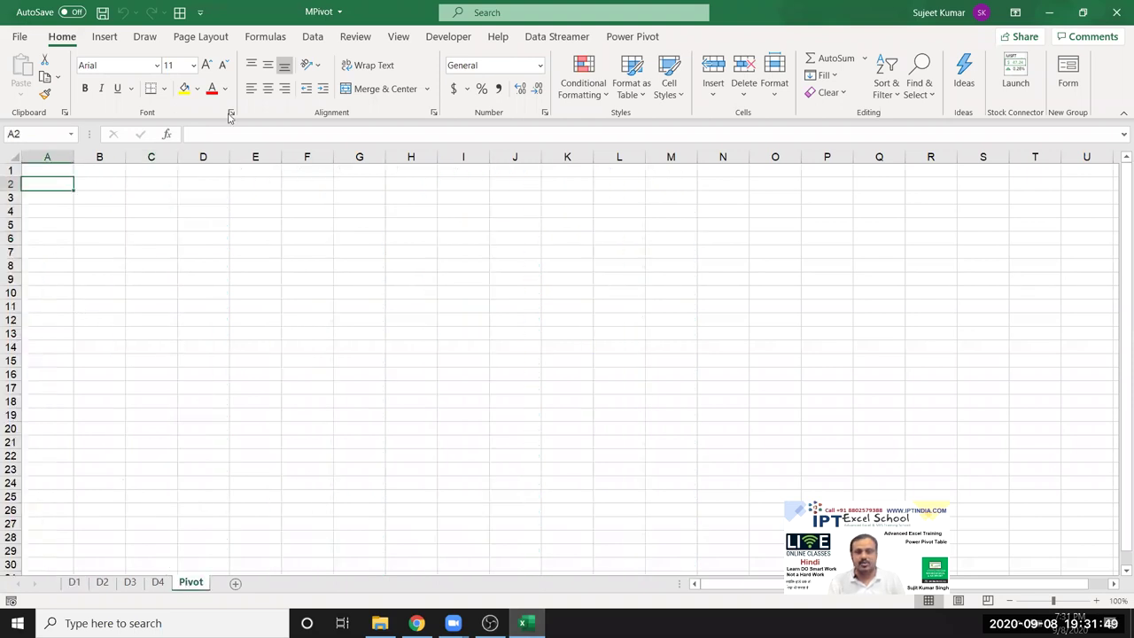
pyautogui.click(409, 307)
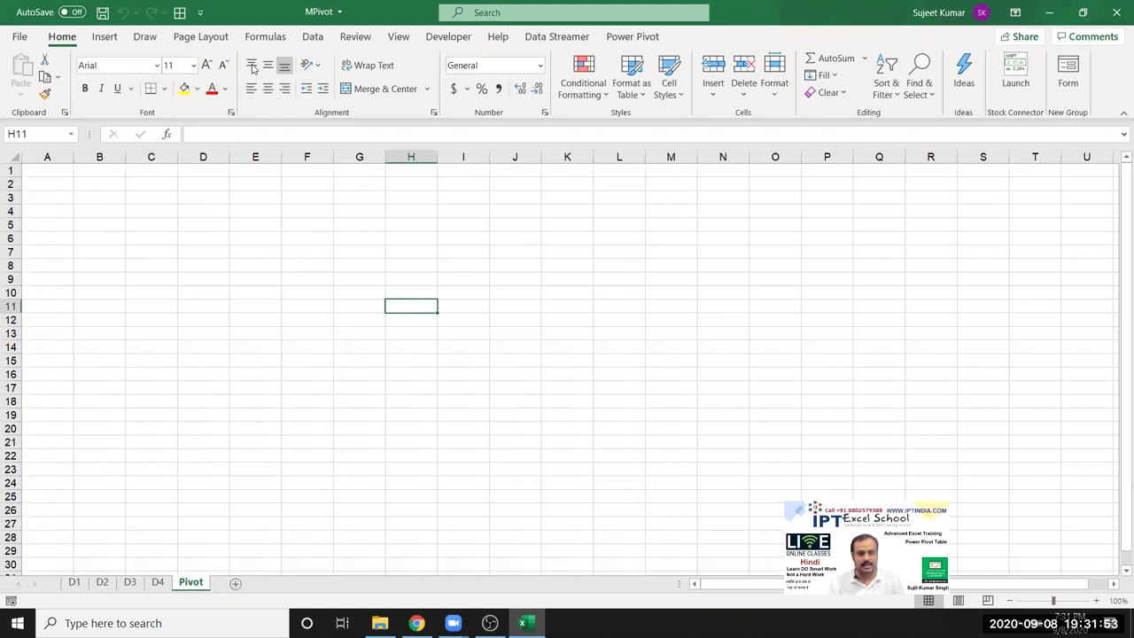
pyautogui.click(632, 36)
pyautogui.click(23, 81)
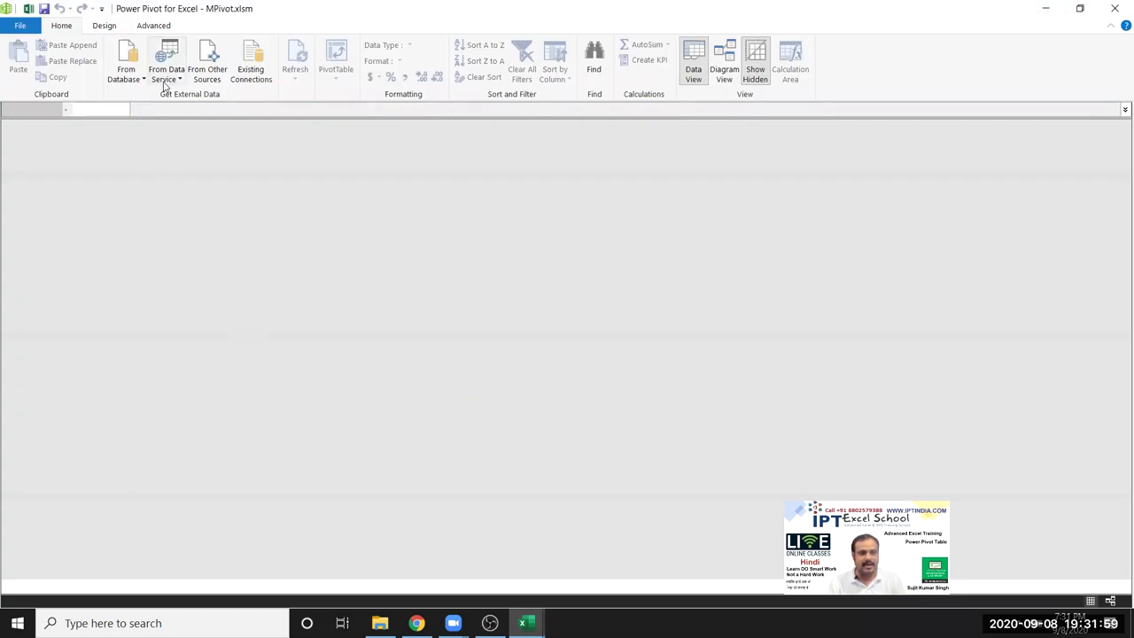
pyautogui.click(130, 83)
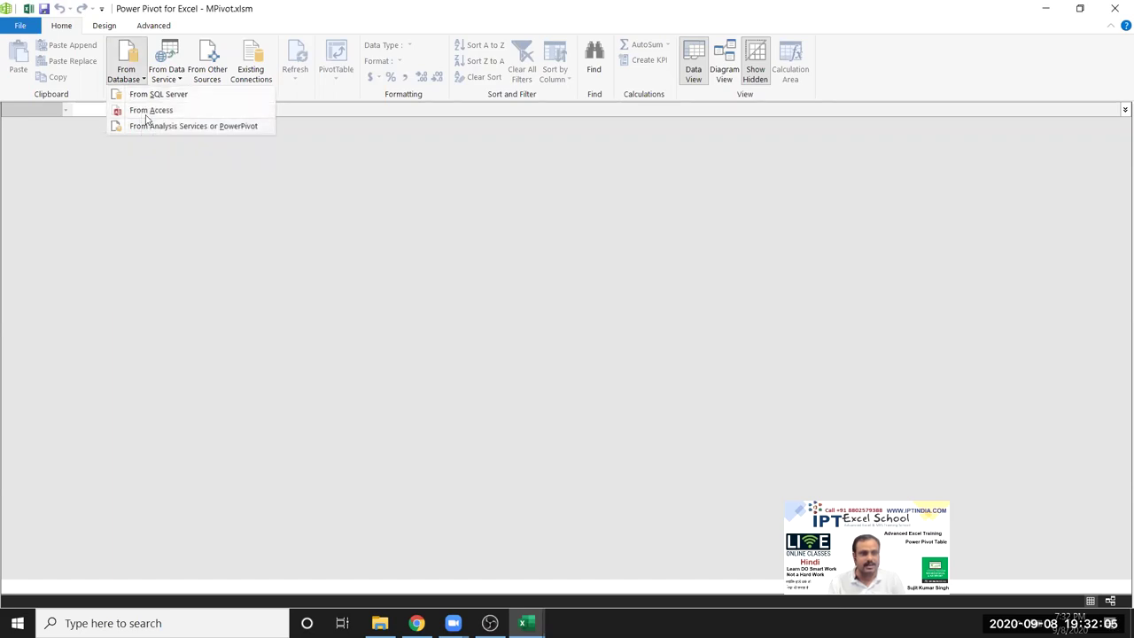
pyautogui.click(169, 78)
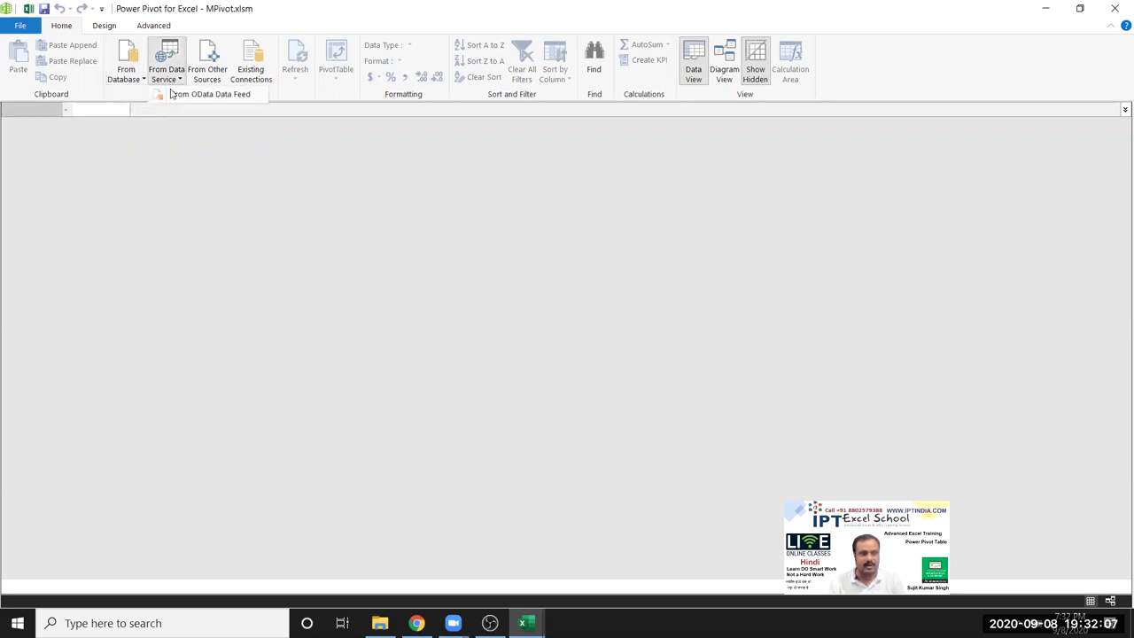
pyautogui.click(195, 154)
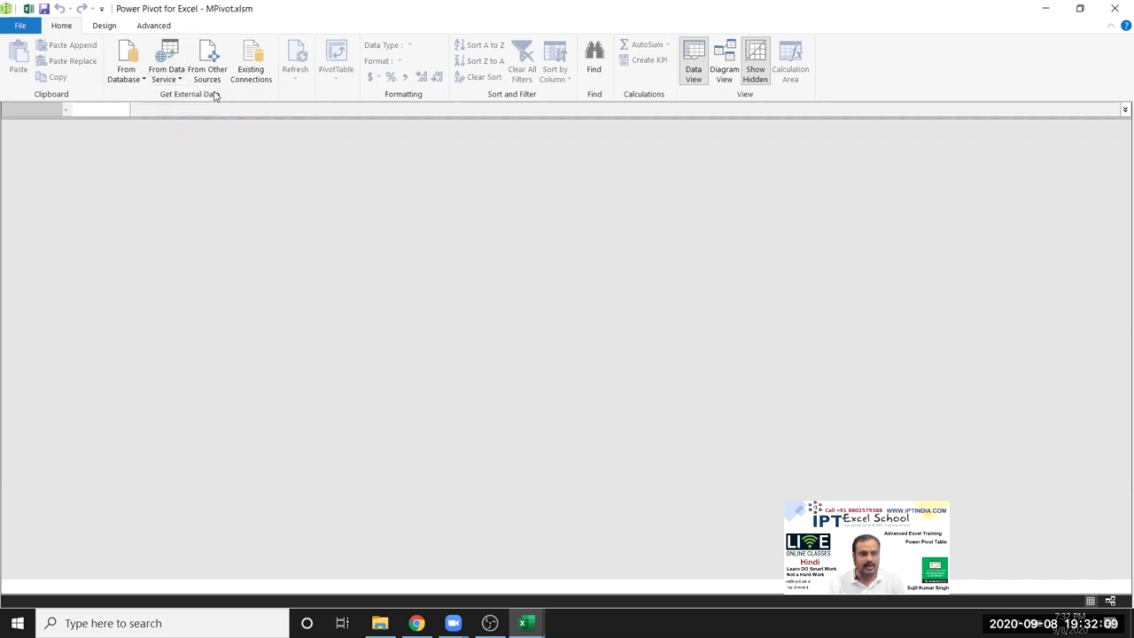
# Start a Table Import Wizard import using Excel File as the data source
pyautogui.click(216, 82)
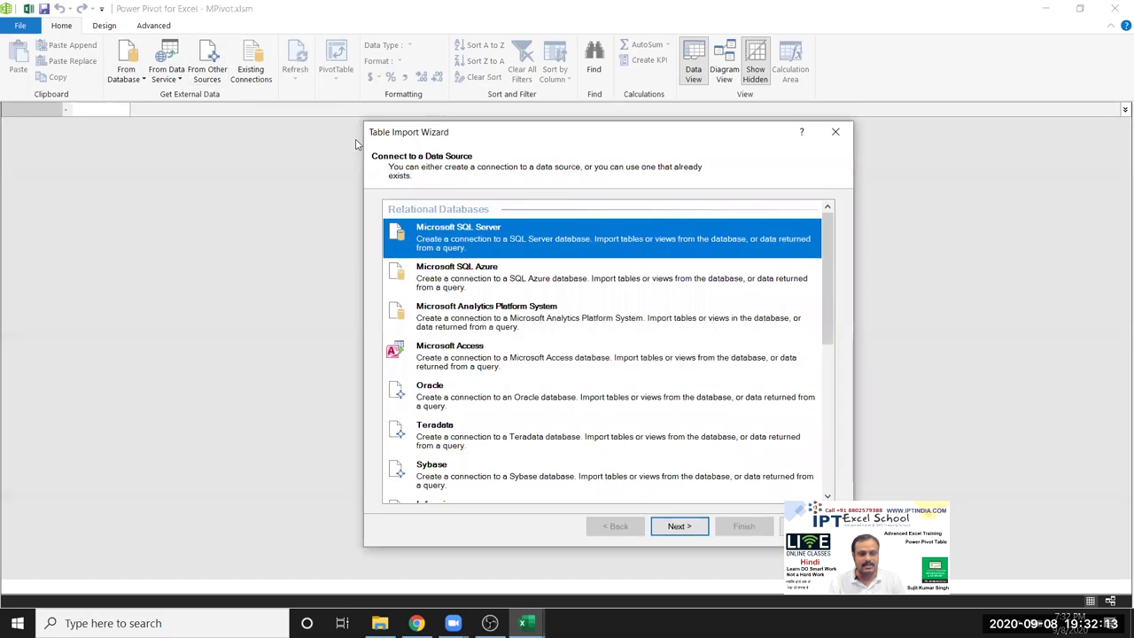
pyautogui.scroll(-5, 567, 407)
pyautogui.scroll(-1, 572, 425)
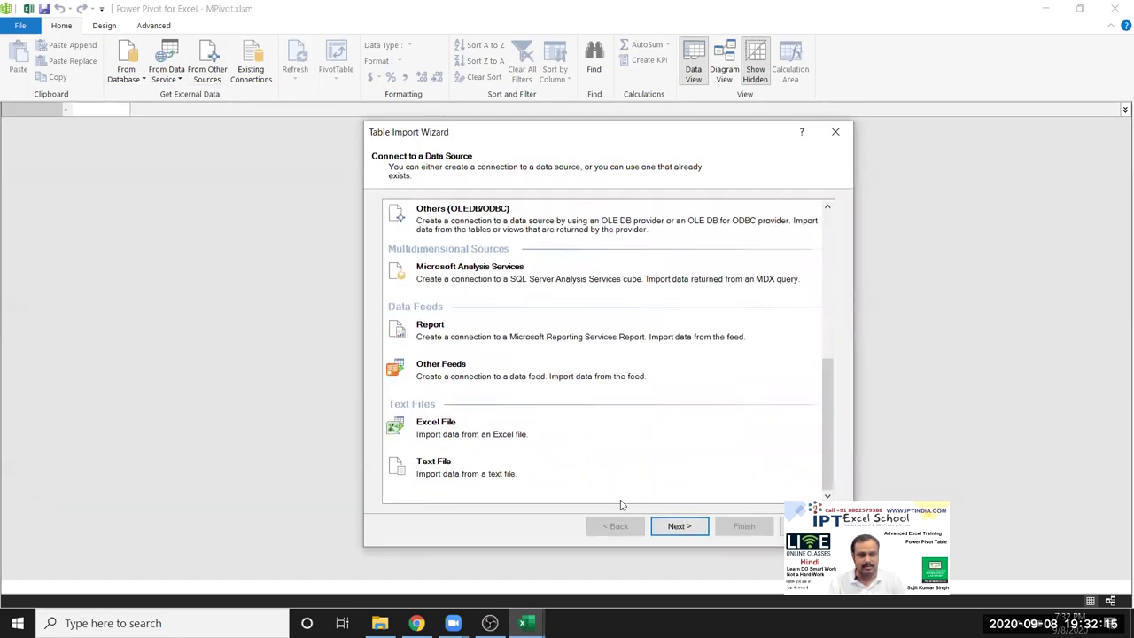
pyautogui.click(535, 438)
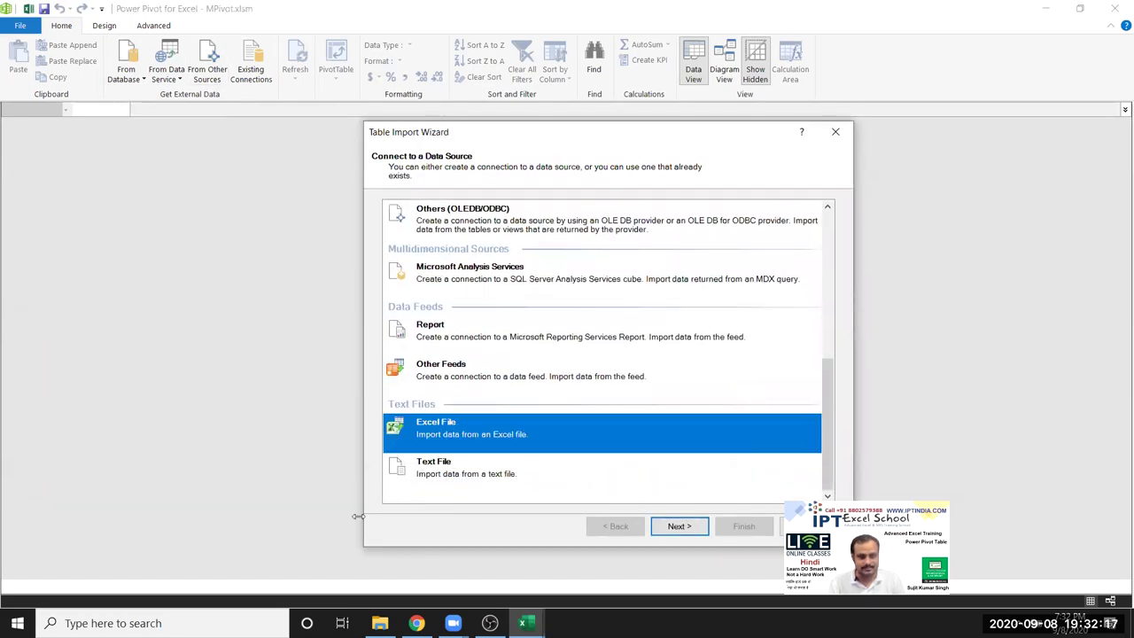
pyautogui.click(681, 528)
# Select Documents\PowerPivot.xlsm as the workbook to import from
pyautogui.click(806, 228)
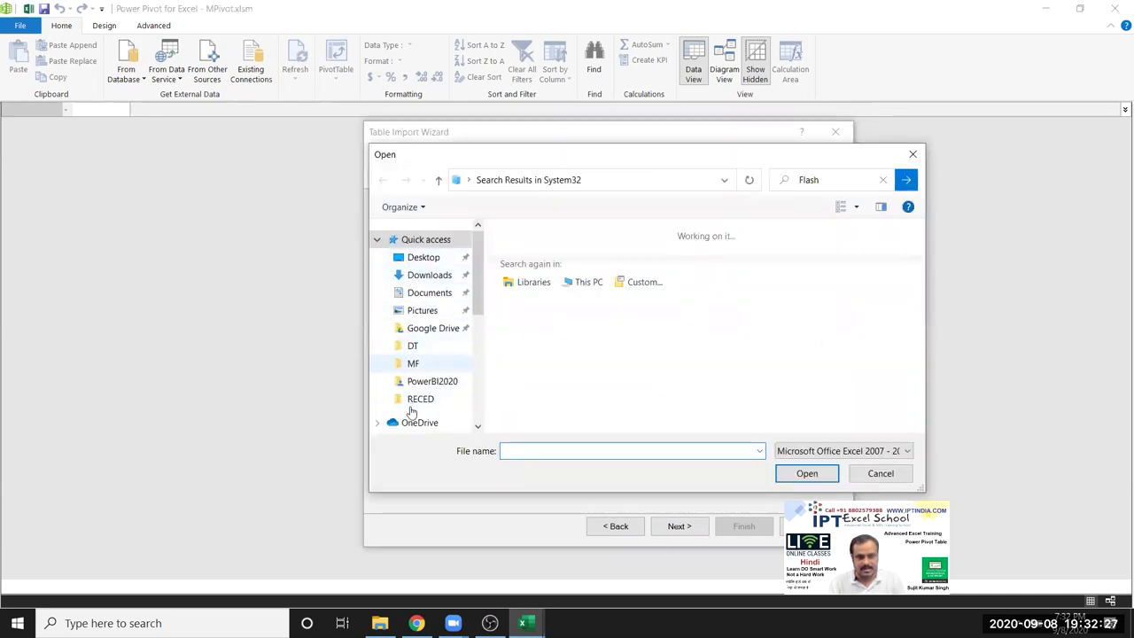
pyautogui.scroll(-2, 422, 348)
pyautogui.scroll(2, 417, 373)
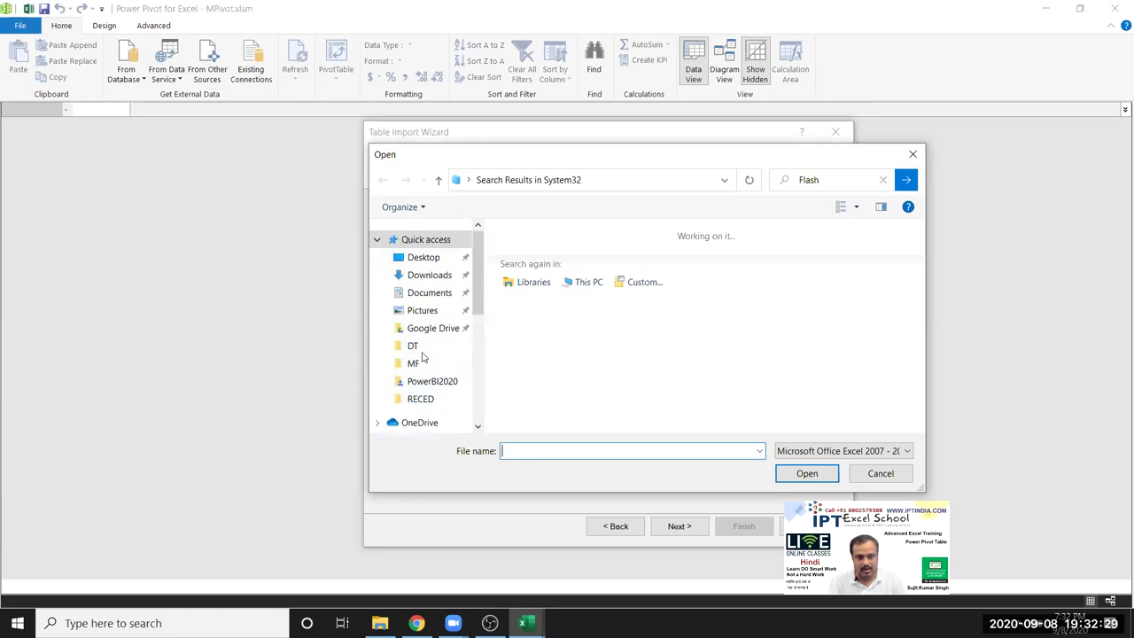
pyautogui.click(429, 294)
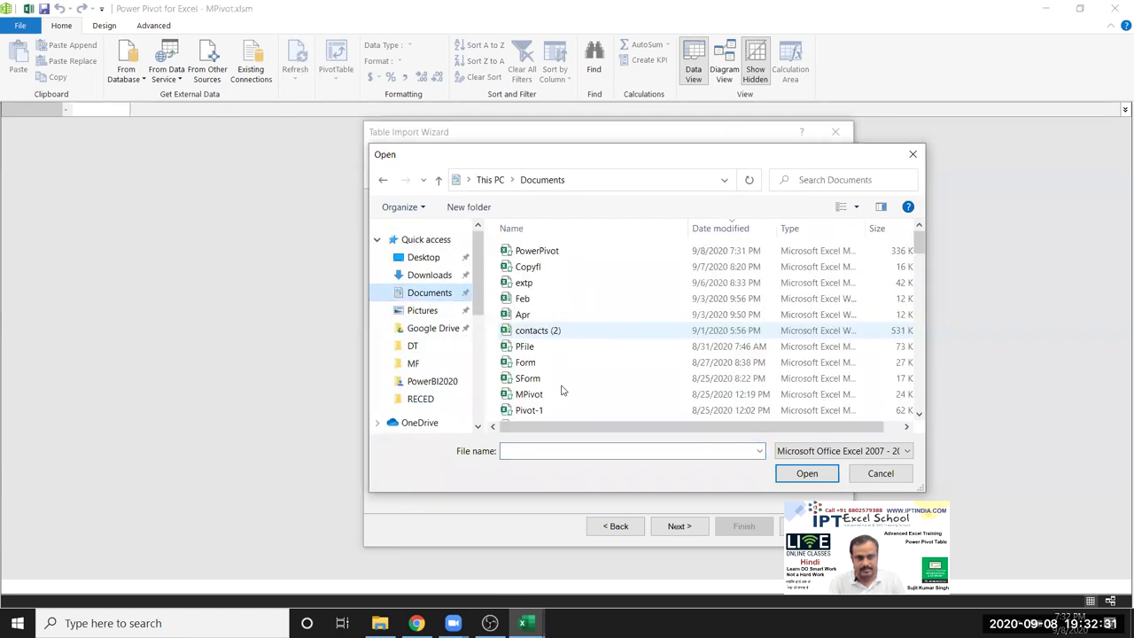
pyautogui.click(557, 251)
pyautogui.click(794, 476)
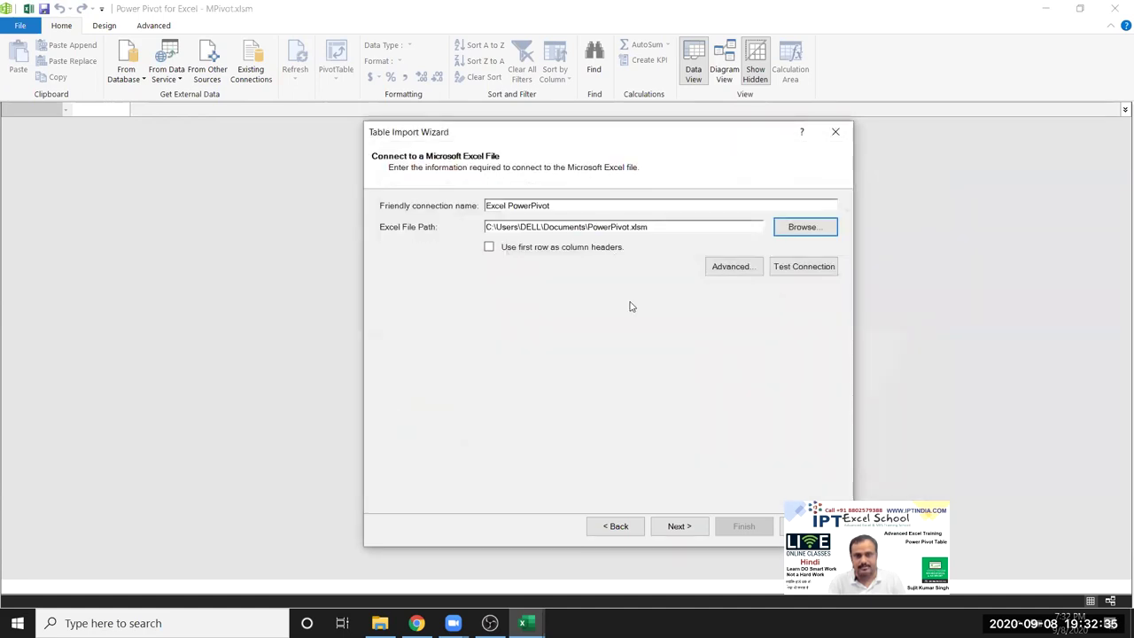
# Tick the Sales$ table and finish the import of its 409 rows
pyautogui.click(679, 528)
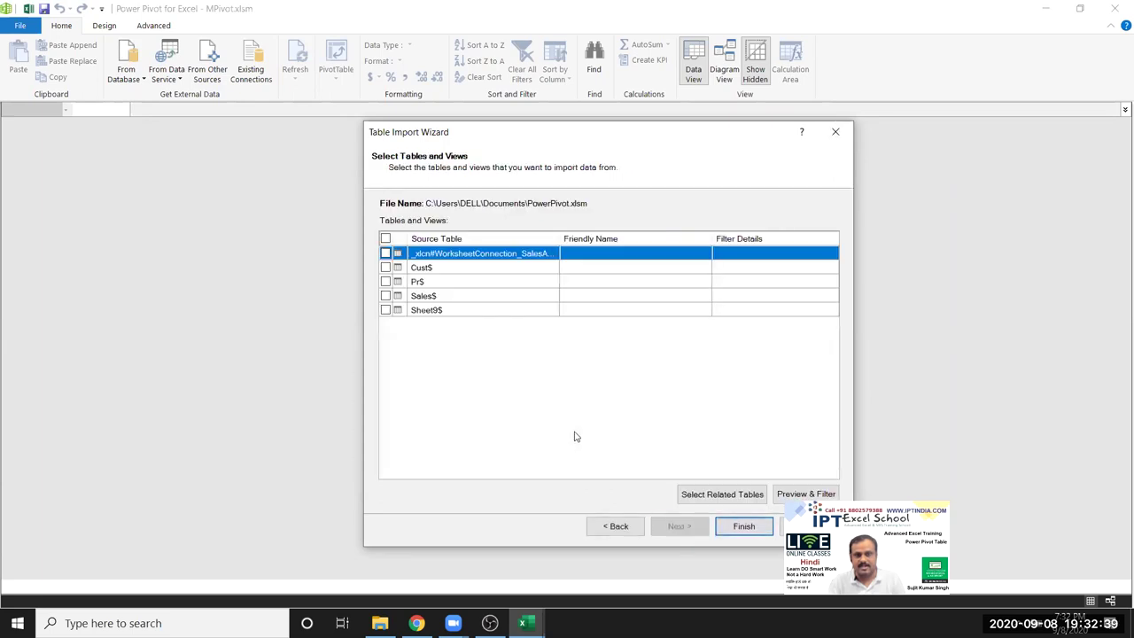
pyautogui.click(385, 296)
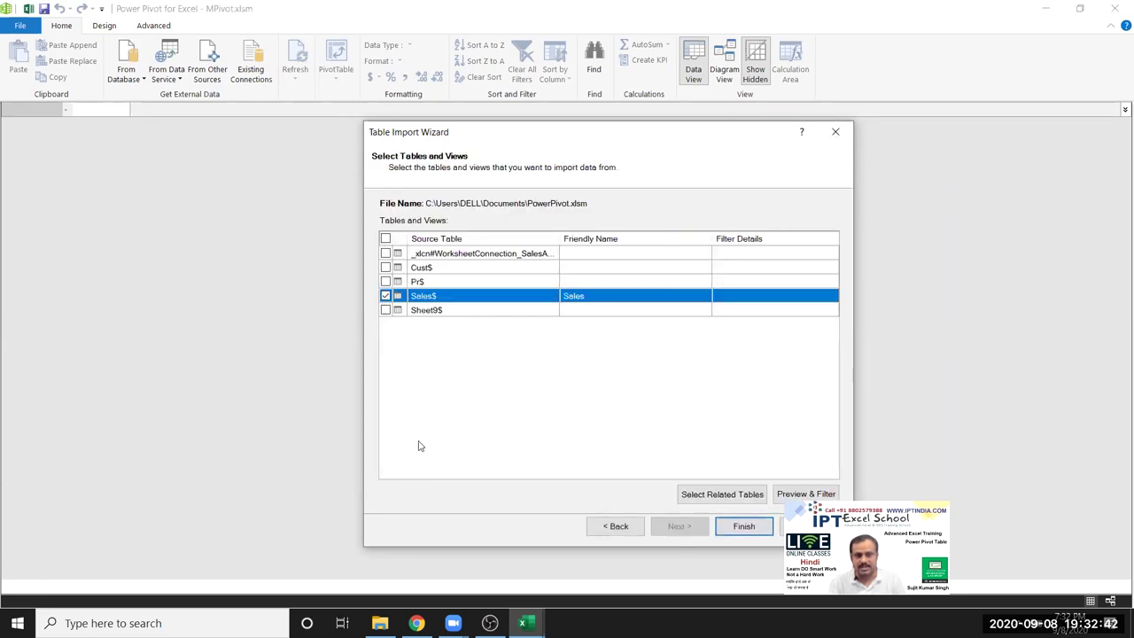
pyautogui.click(744, 528)
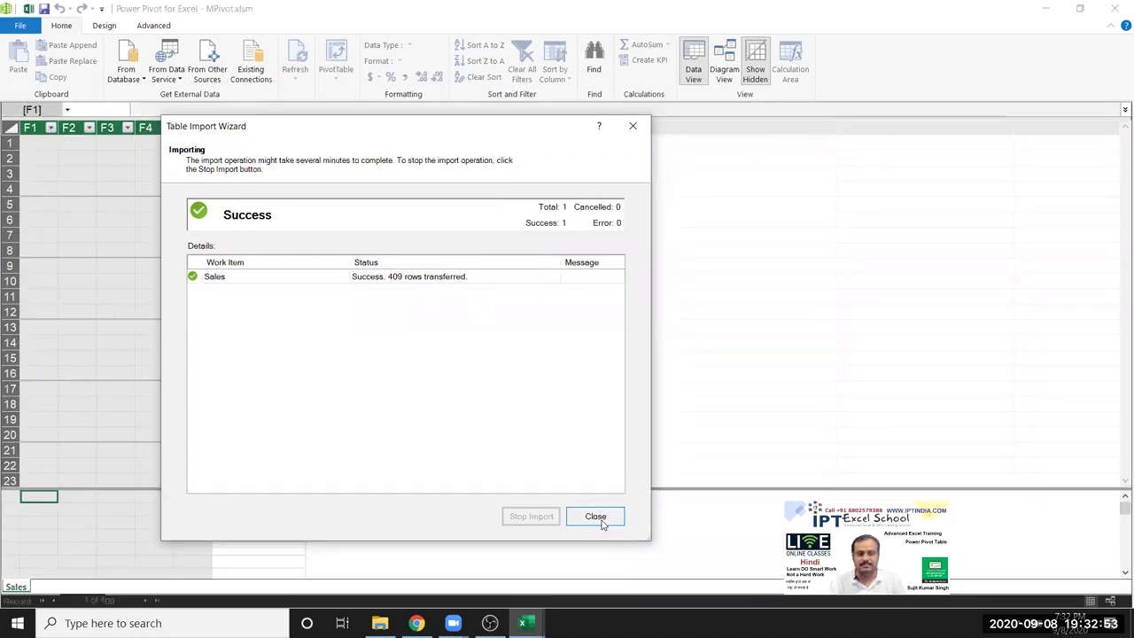
# Close the import summary, view the Sales grid (F1–F5), and reopen From Other Sources
pyautogui.click(601, 523)
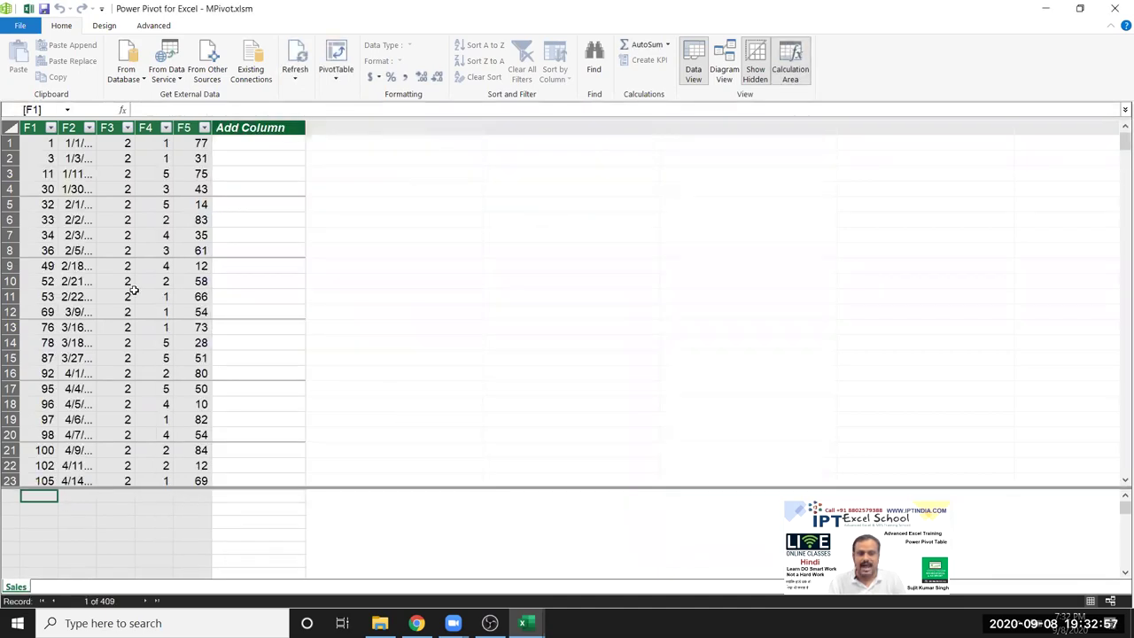
pyautogui.click(124, 312)
pyautogui.click(210, 75)
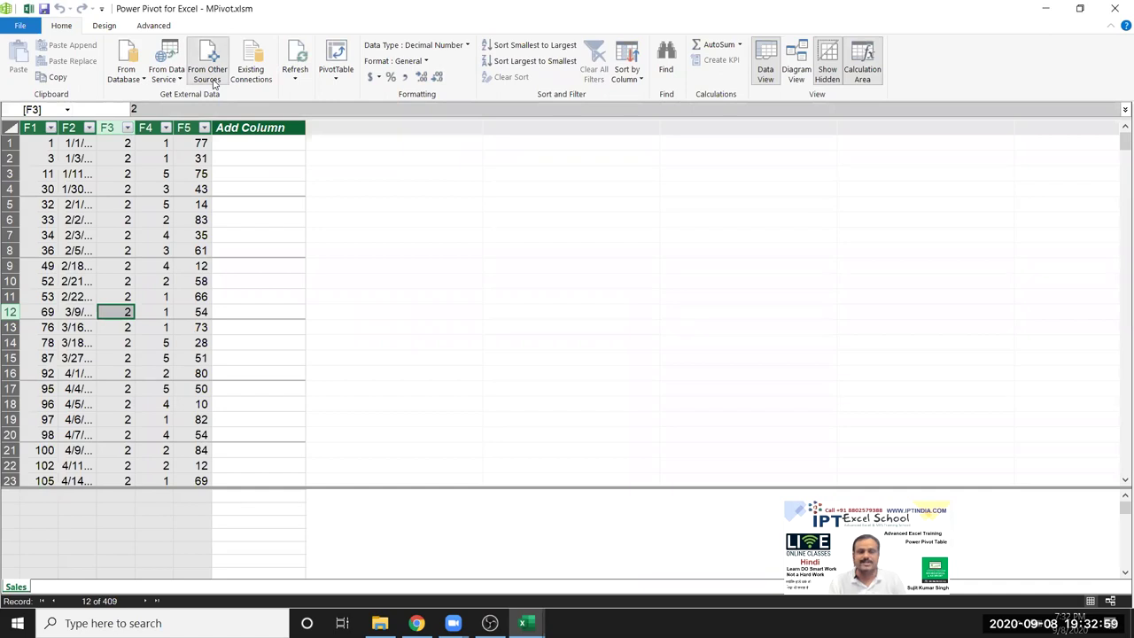
# Browse the Table Import Wizard's data source list, selecting Excel File
pyautogui.scroll(-5, 499, 446)
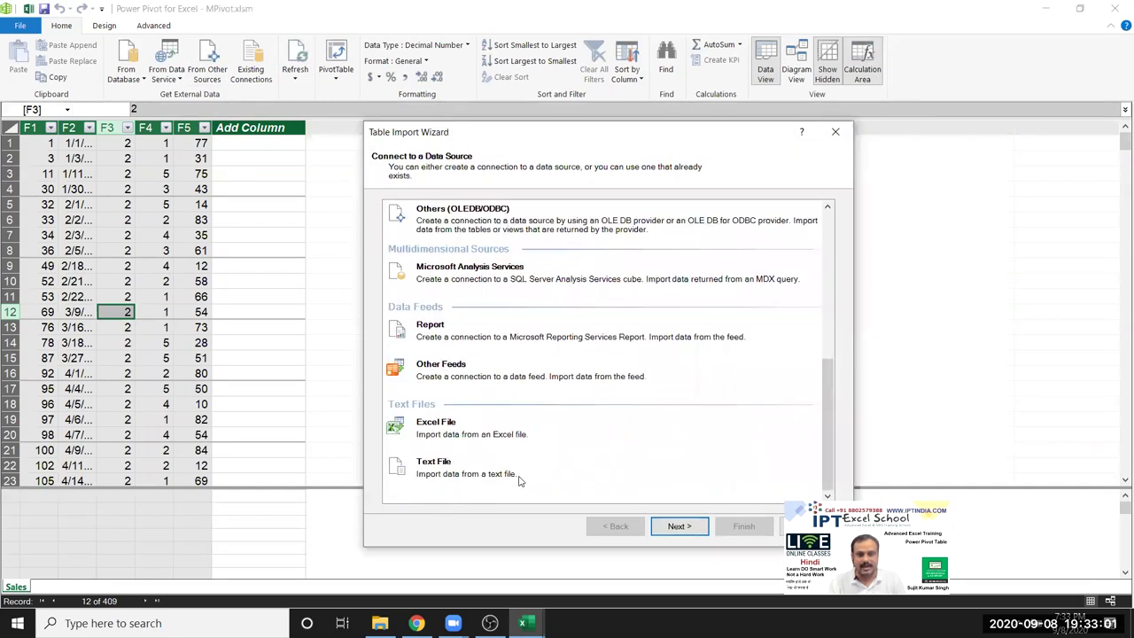
pyautogui.click(497, 447)
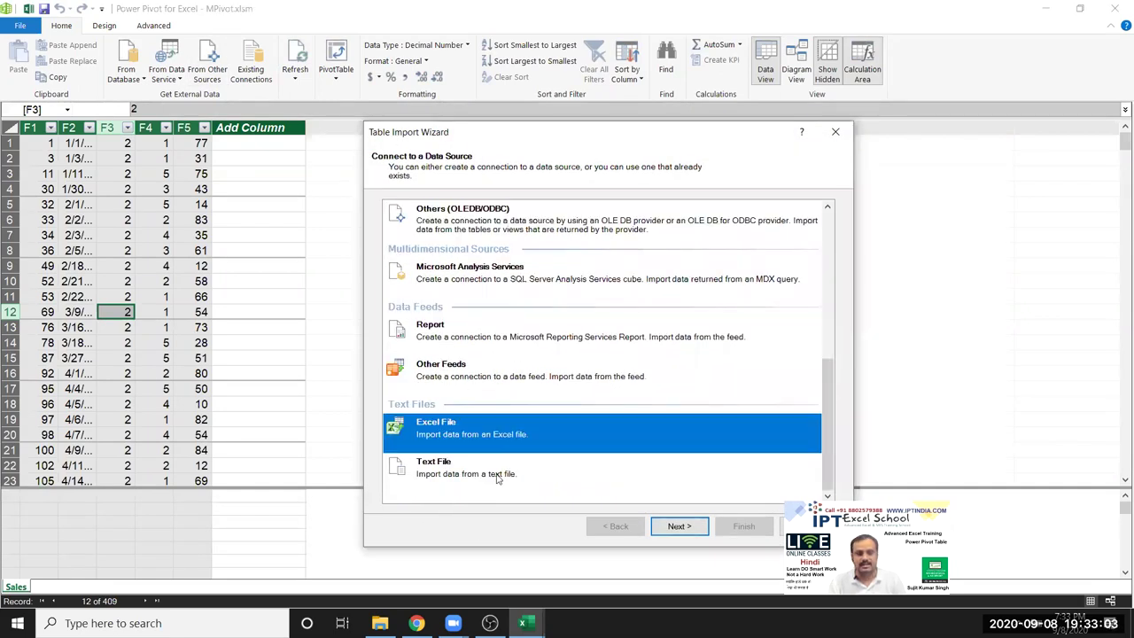
pyautogui.scroll(2, 463, 379)
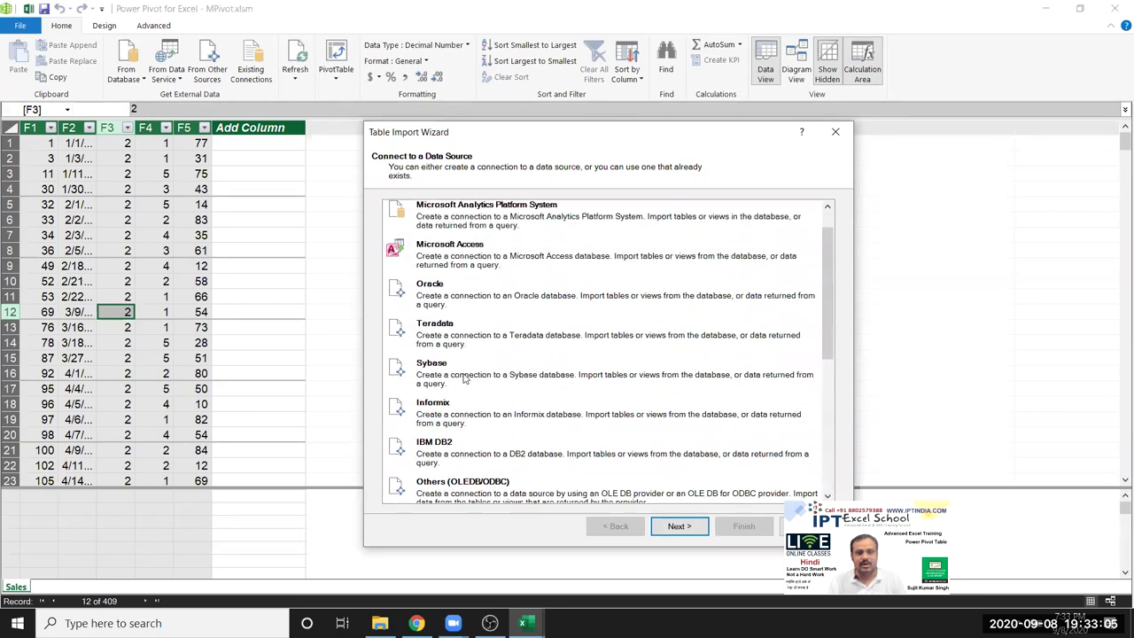
pyautogui.scroll(3, 463, 378)
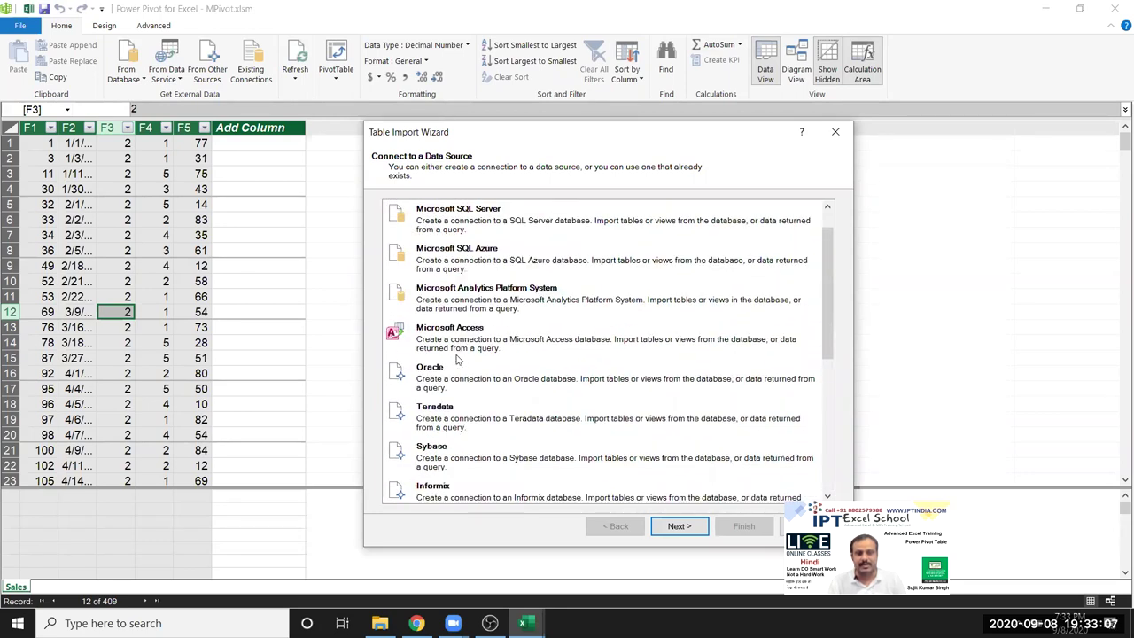
pyautogui.scroll(-5, 482, 446)
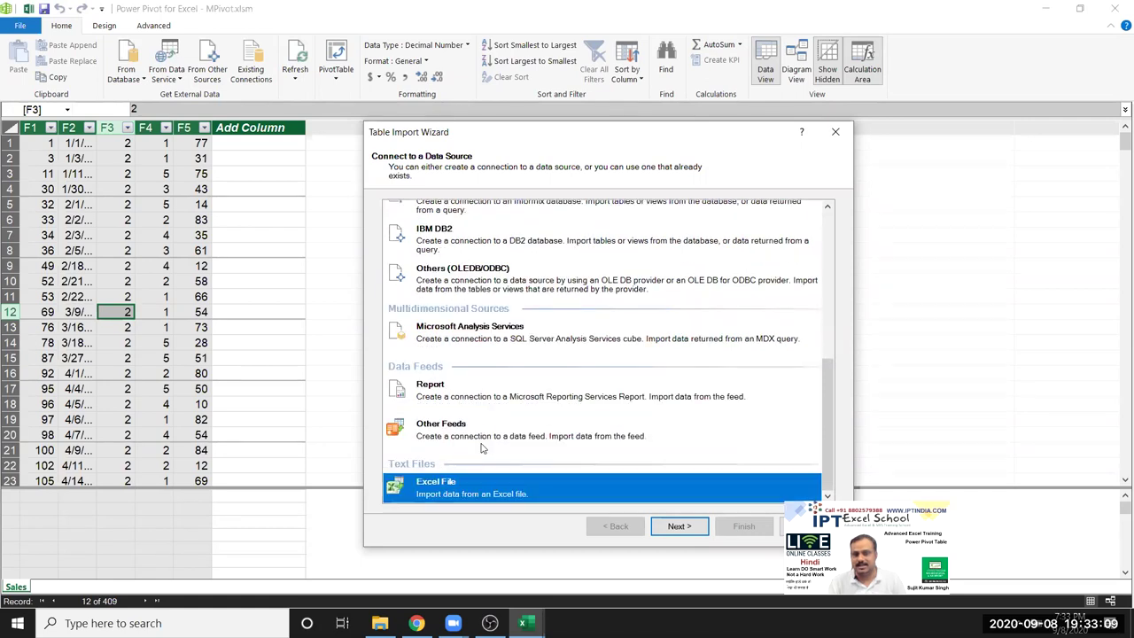
pyautogui.scroll(5, 482, 446)
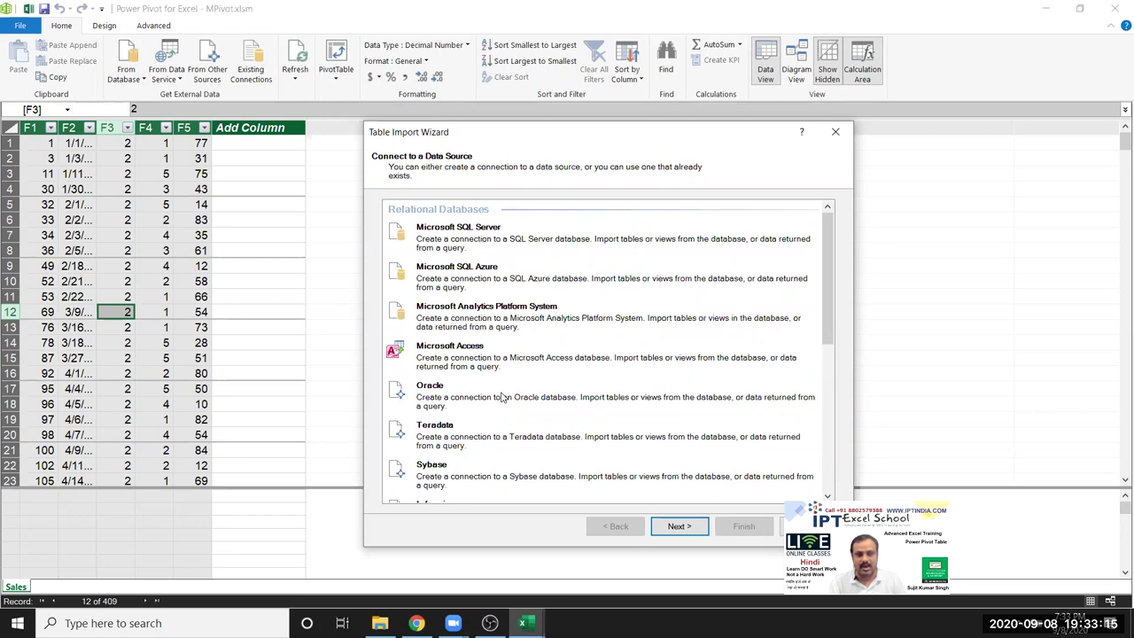
pyautogui.scroll(-2, 501, 397)
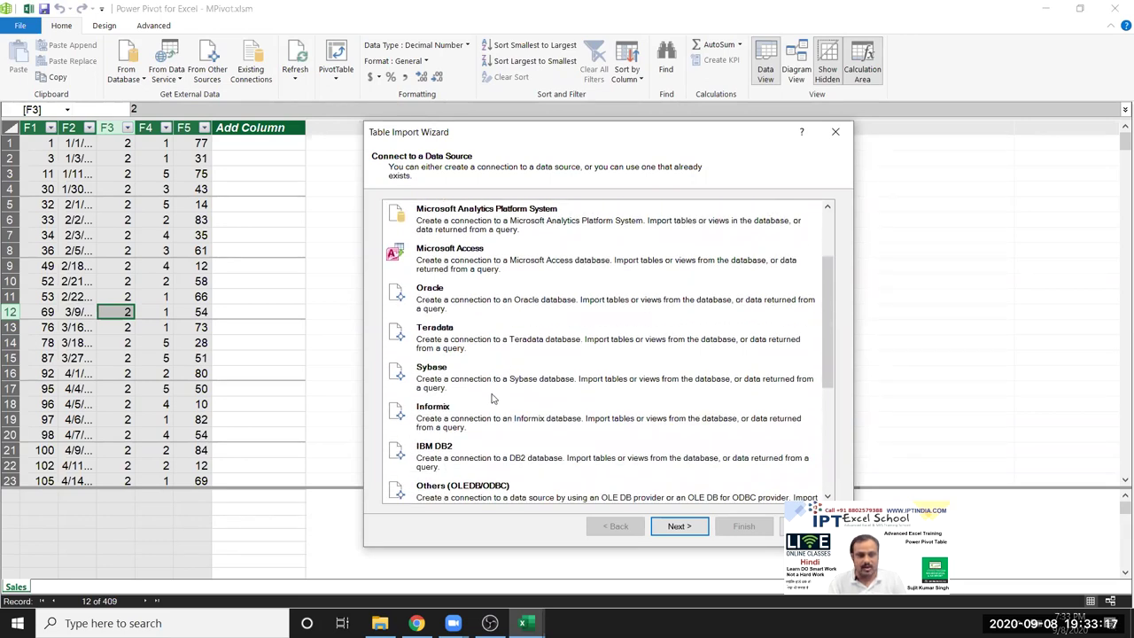
pyautogui.scroll(-3, 495, 403)
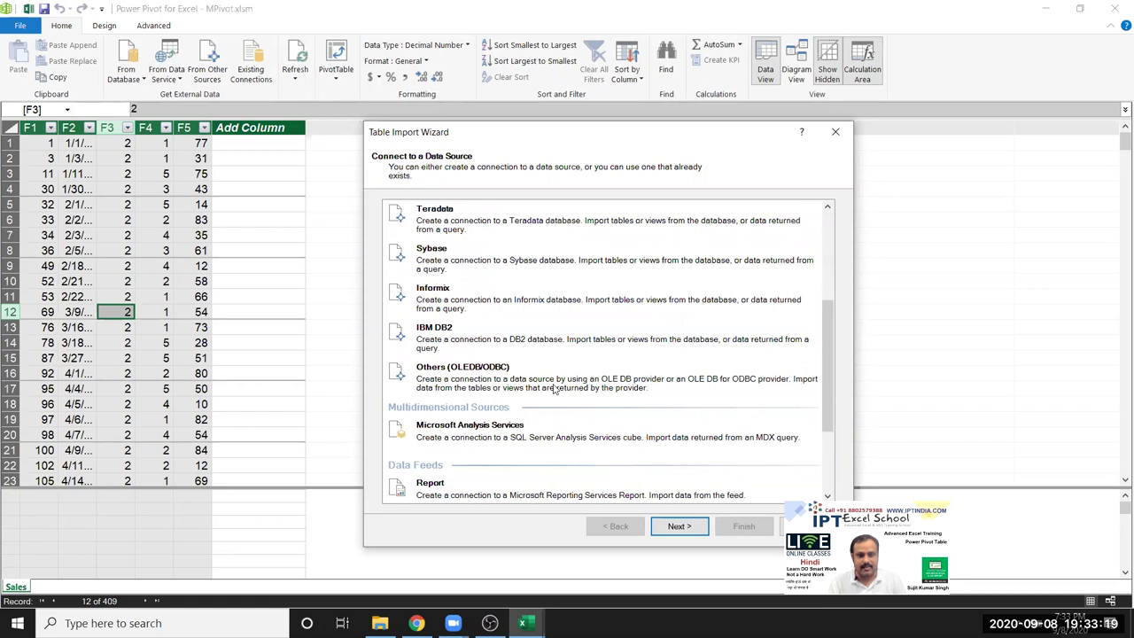
pyautogui.scroll(-3, 554, 390)
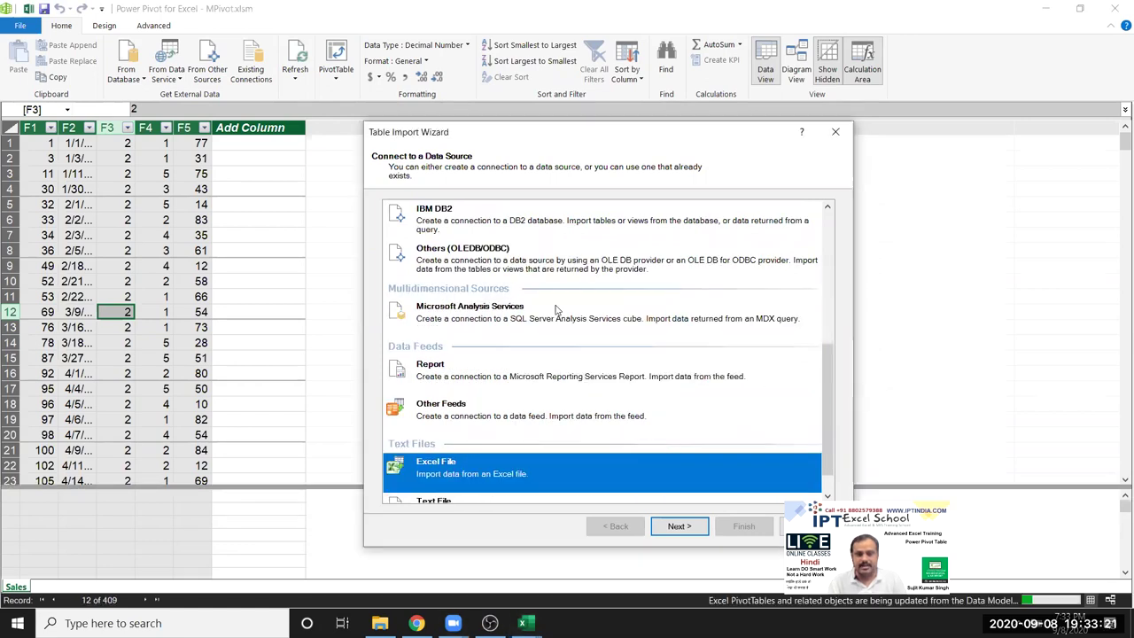
pyautogui.scroll(-1, 514, 388)
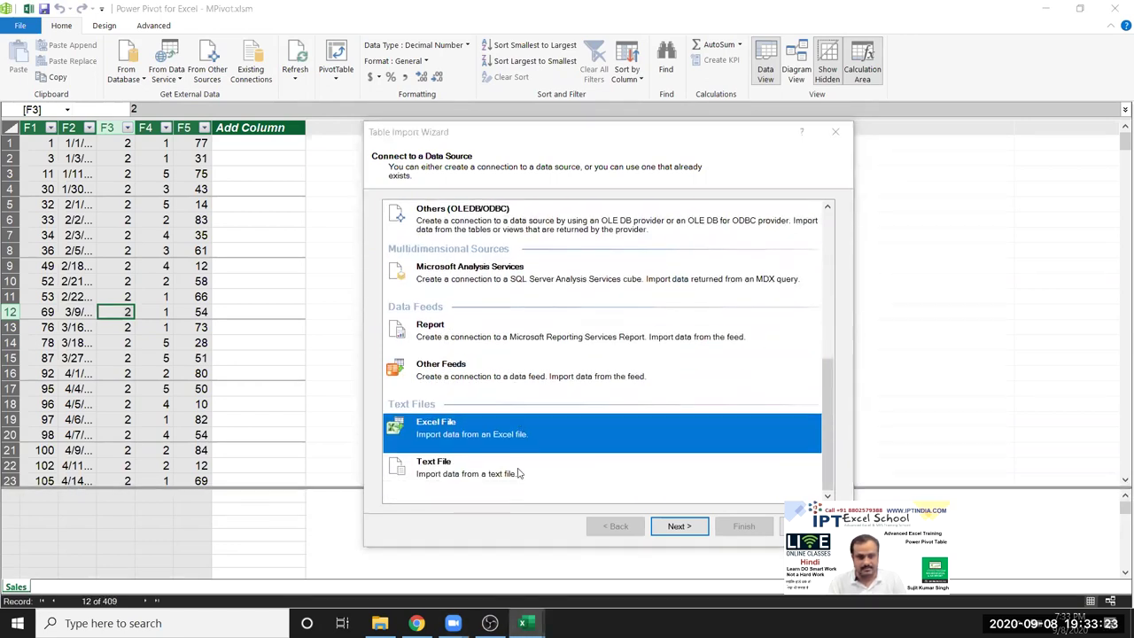
pyautogui.scroll(10, 514, 469)
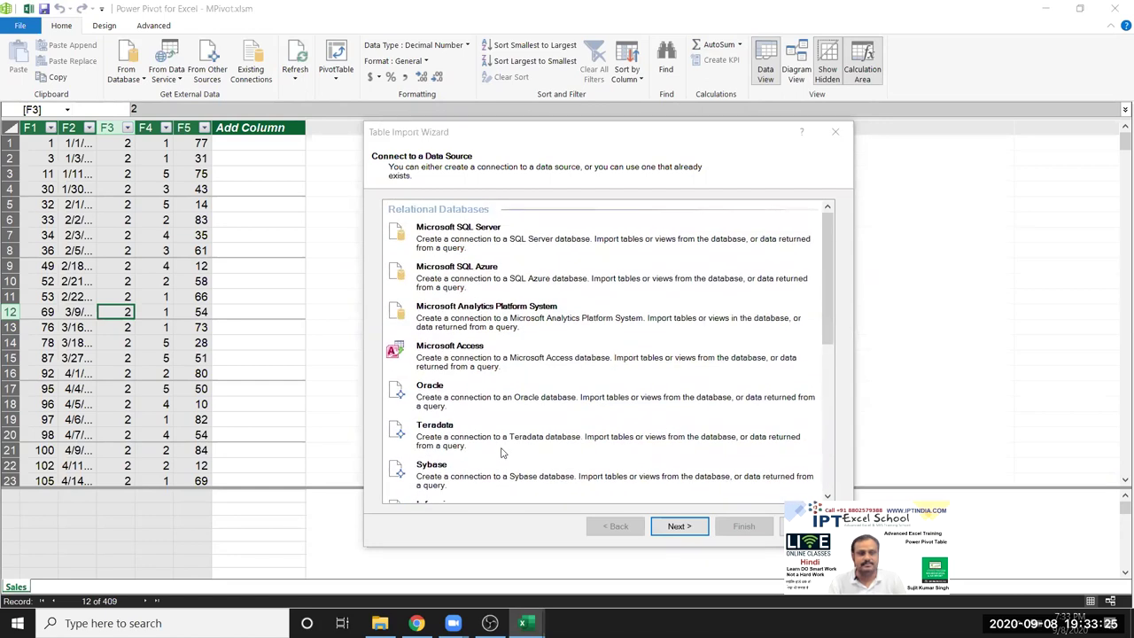
pyautogui.click(834, 132)
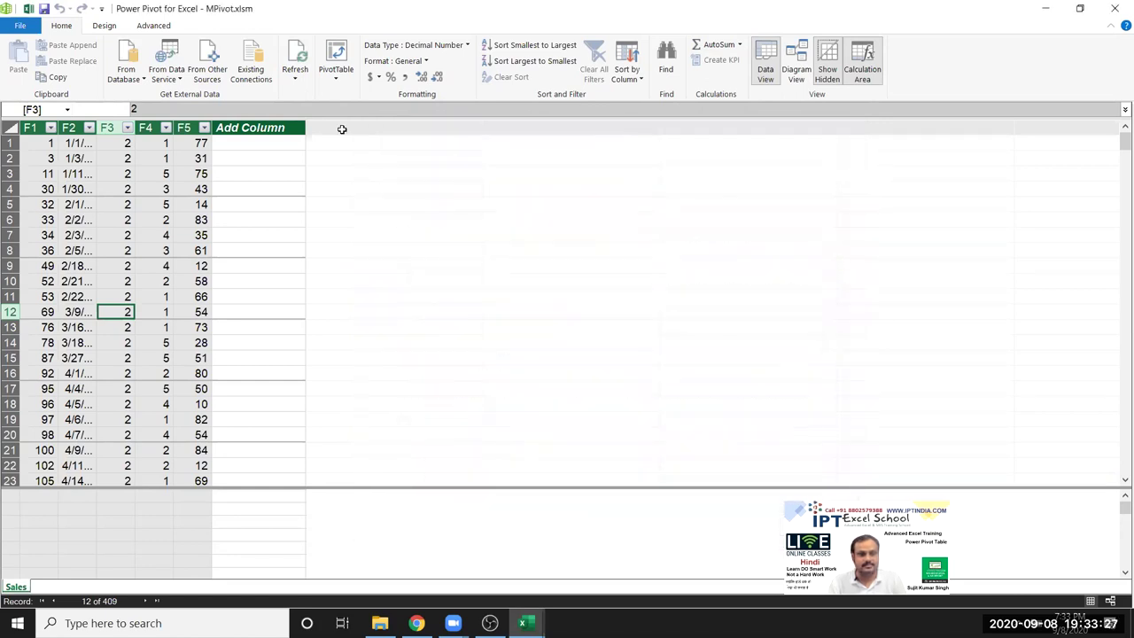
pyautogui.click(168, 84)
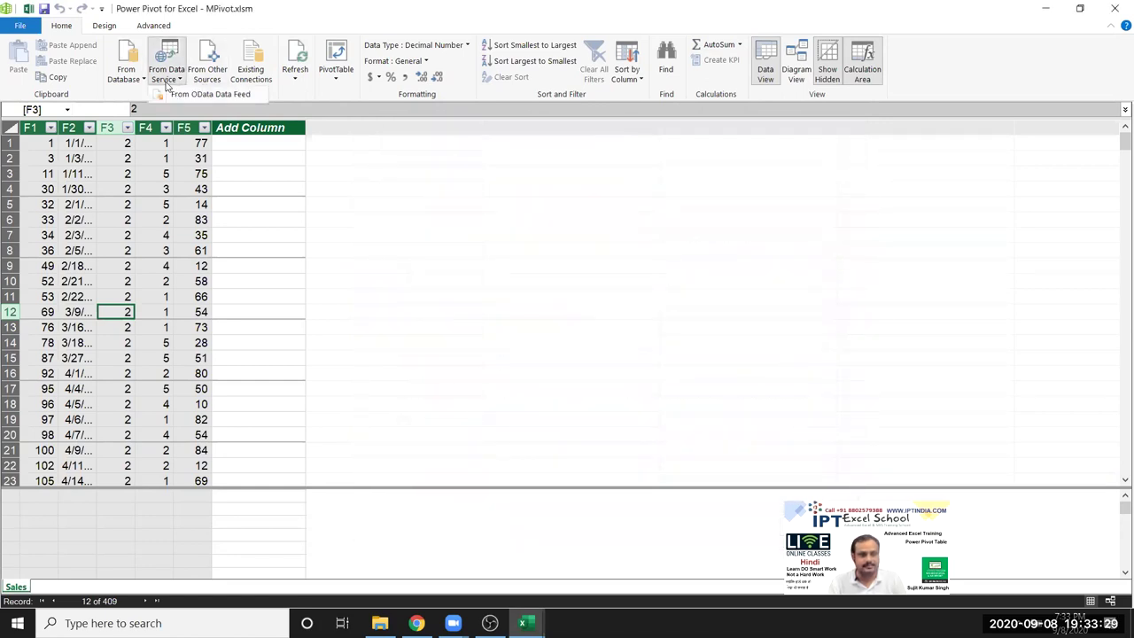
pyautogui.click(179, 97)
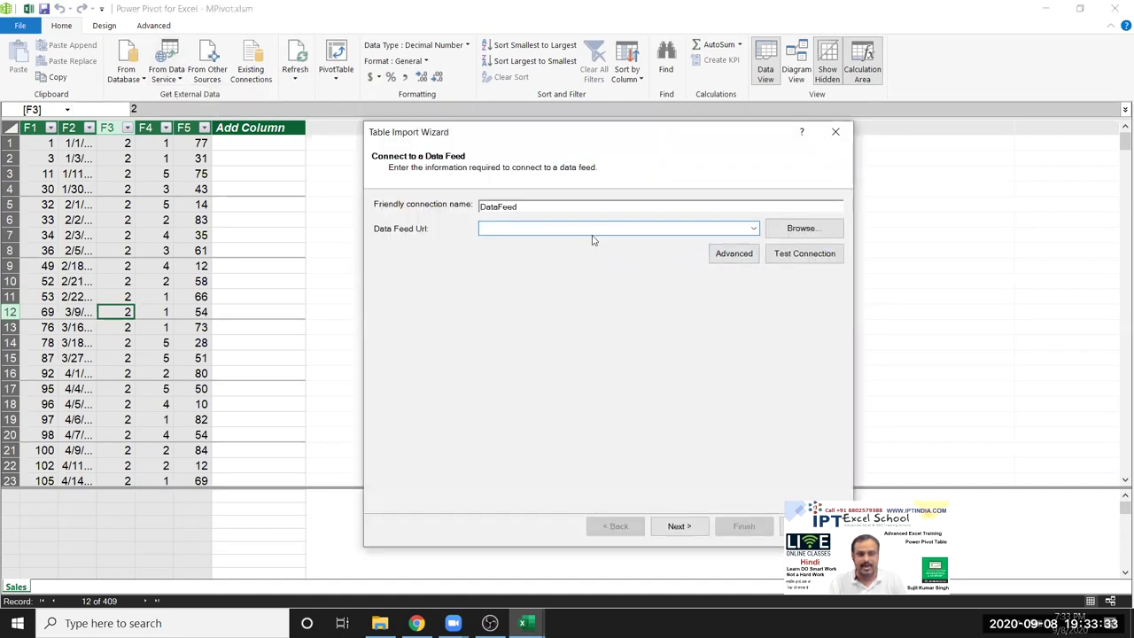
pyautogui.click(835, 132)
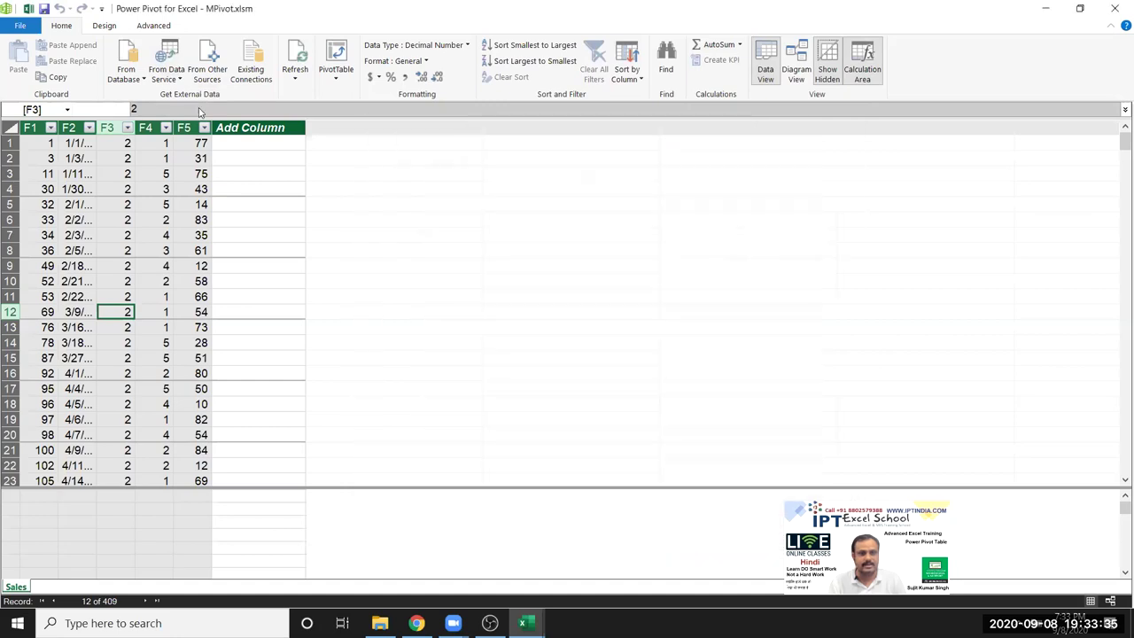
pyautogui.click(126, 71)
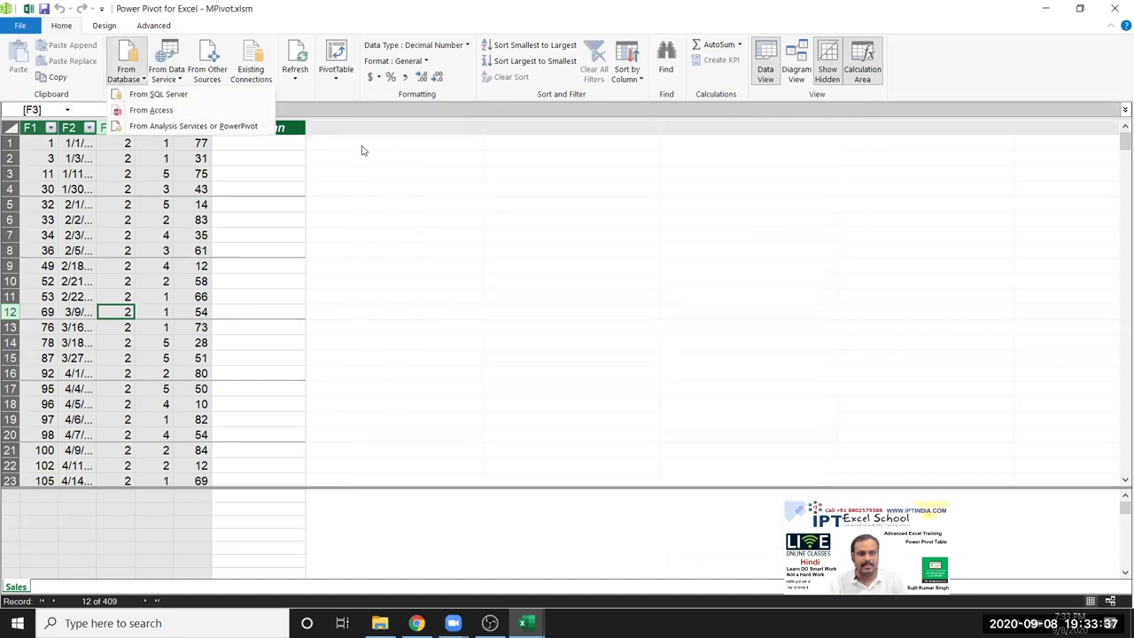
pyautogui.click(395, 168)
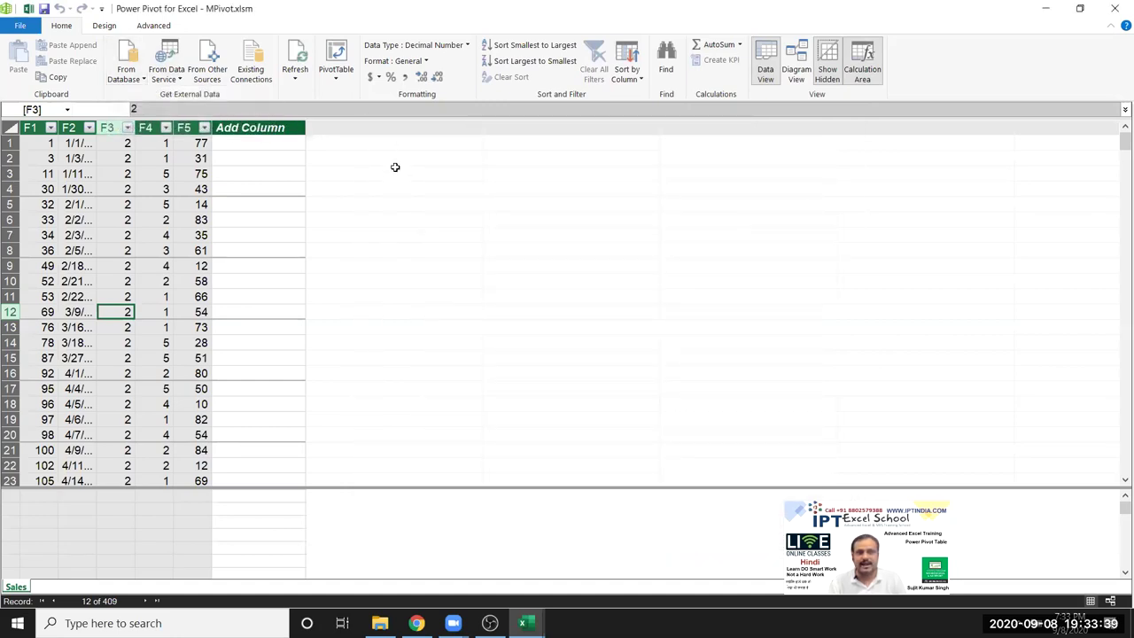
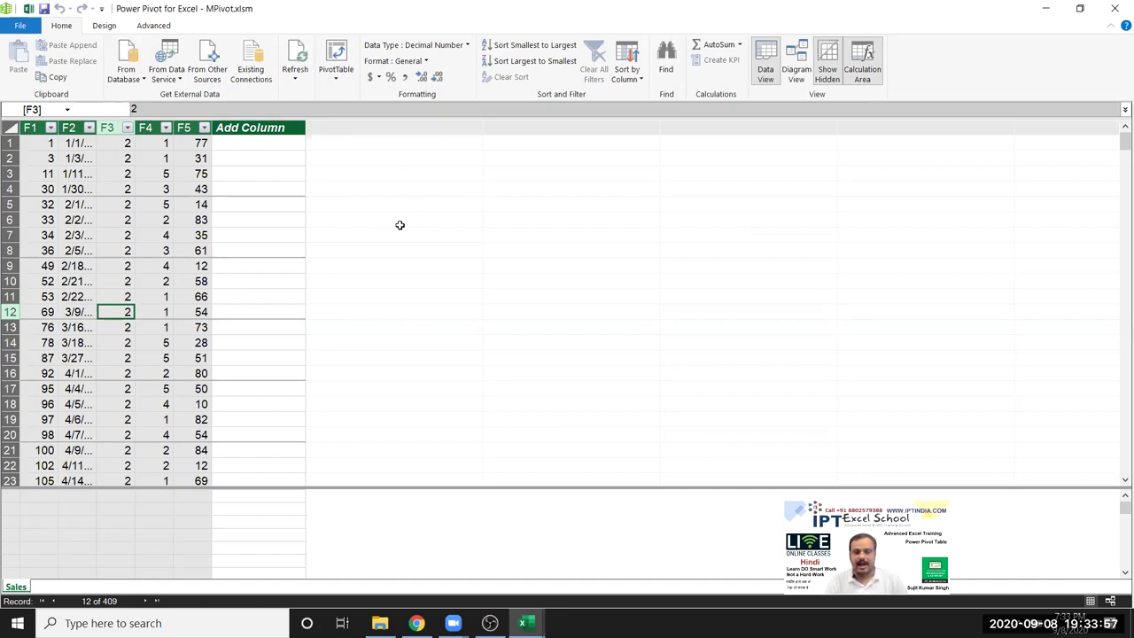
# Close the Power Pivot window and look through the data sheets D1 to D4
pyautogui.click(1117, 9)
pyautogui.click(372, 131)
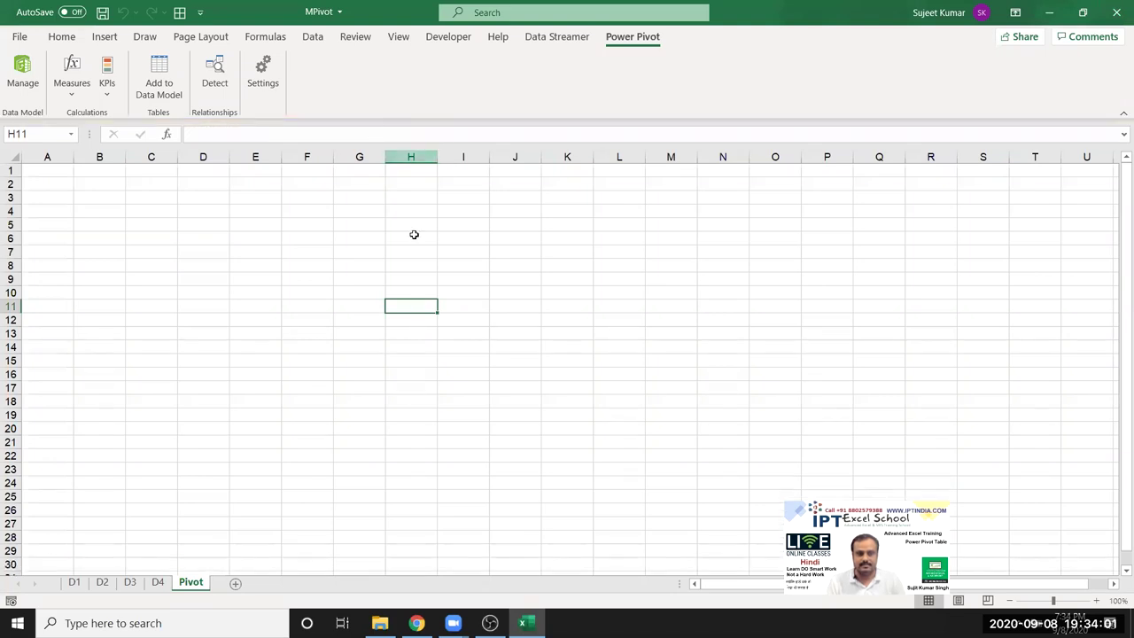
pyautogui.click(223, 349)
pyautogui.click(75, 583)
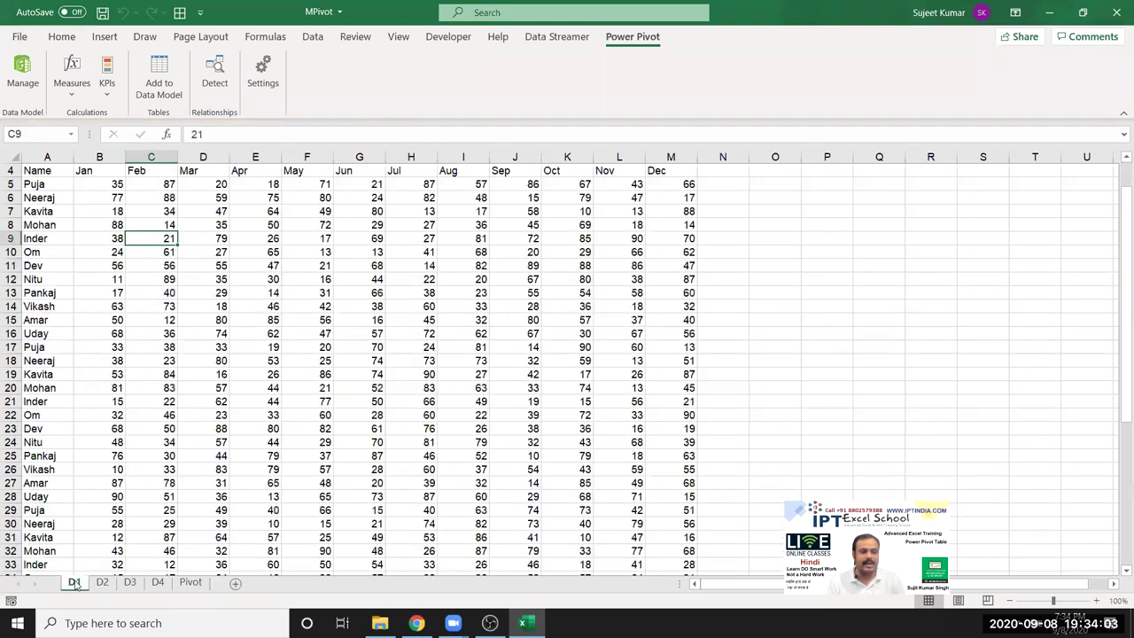
pyautogui.click(102, 583)
pyautogui.click(78, 584)
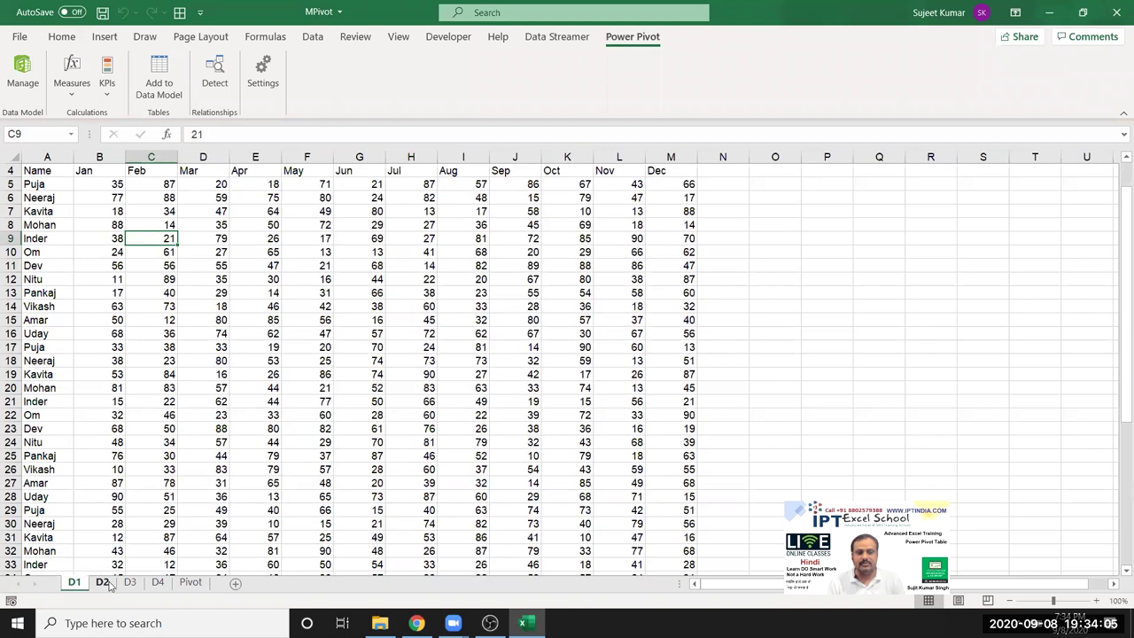
pyautogui.click(105, 583)
pyautogui.click(130, 583)
pyautogui.hotkey('ctrl', 'pagedown')
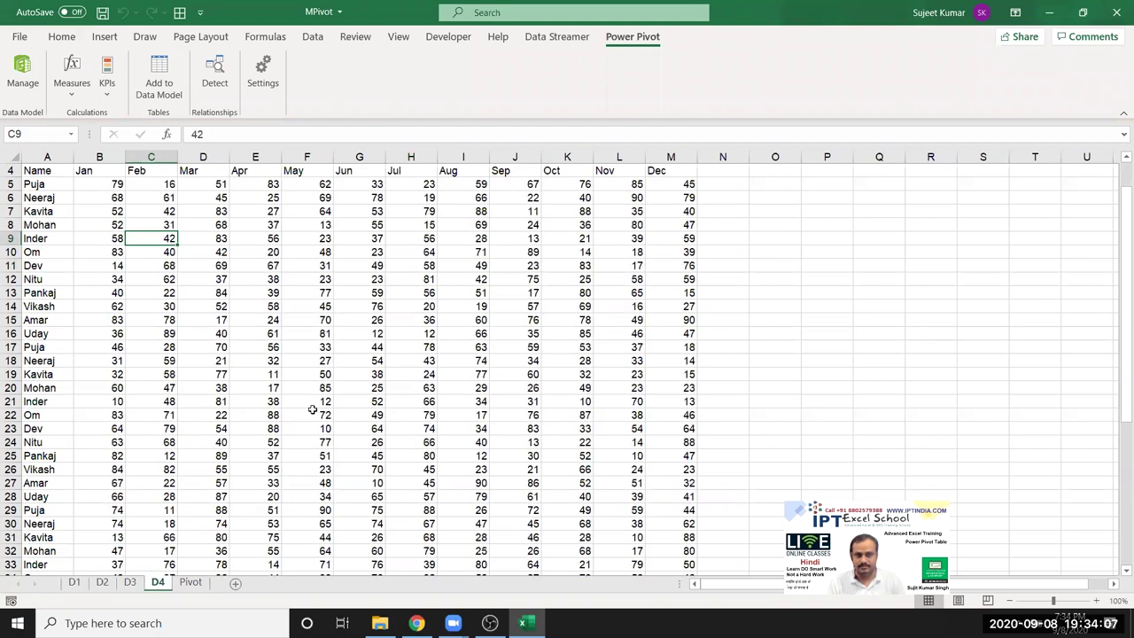
# Delete the three blank rows above the headers on sheets D4 and D3
pyautogui.scroll(-6, 340, 333)
pyautogui.scroll(7, 334, 332)
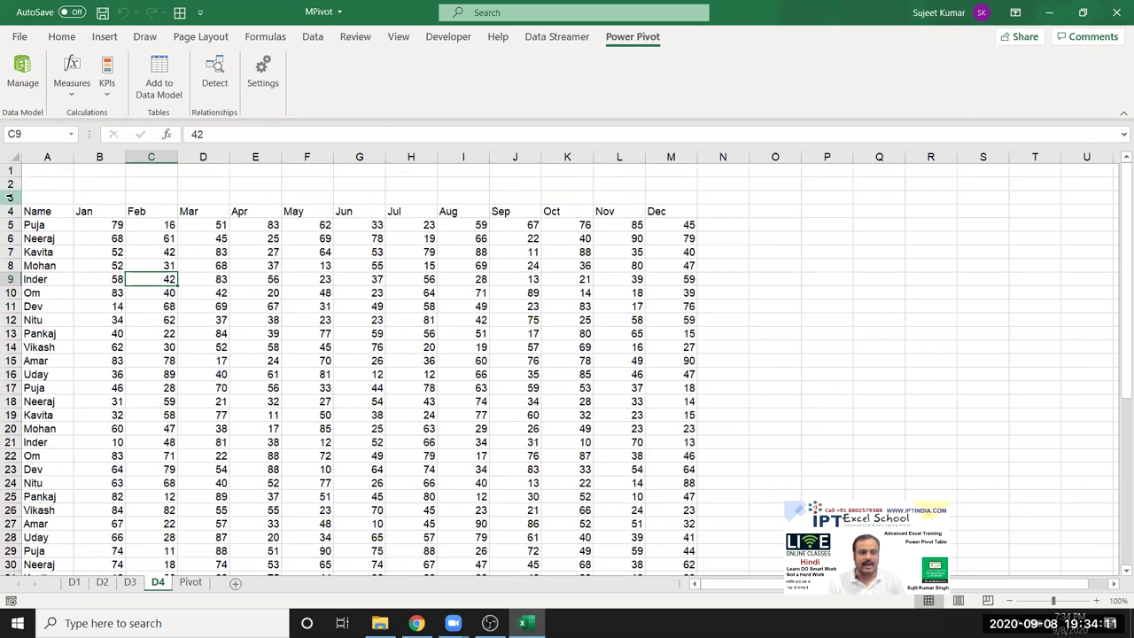
pyautogui.moveTo(11, 196); pyautogui.dragTo(13, 171)
pyautogui.hotkey('ctrl', '-')
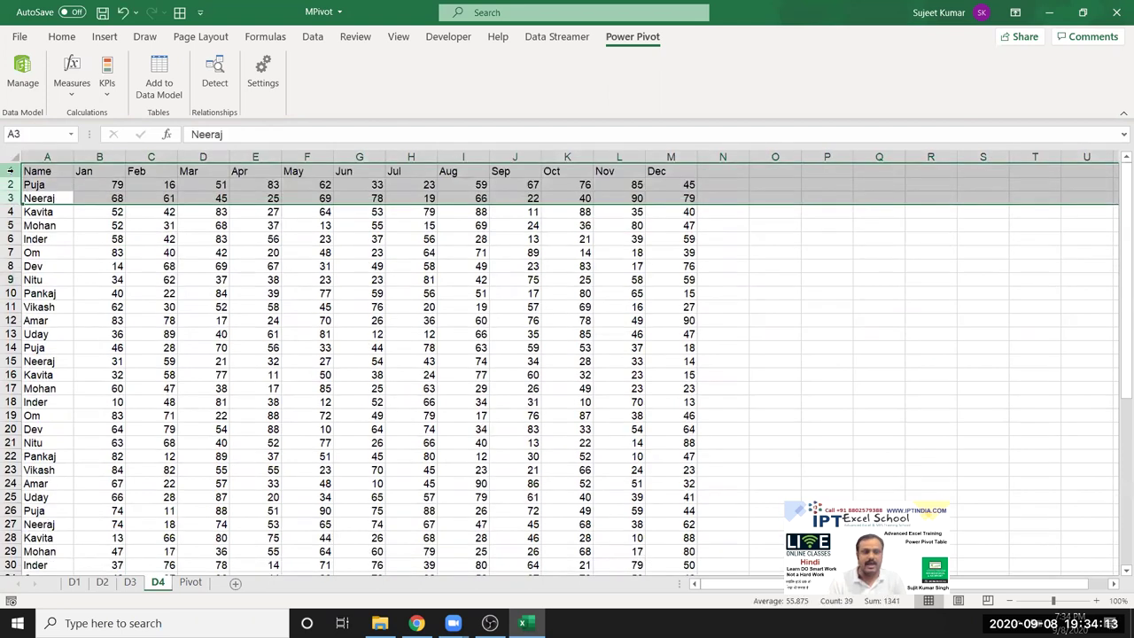
pyautogui.click(129, 582)
pyautogui.scroll(1, 53, 256)
pyautogui.moveTo(11, 197); pyautogui.dragTo(11, 170)
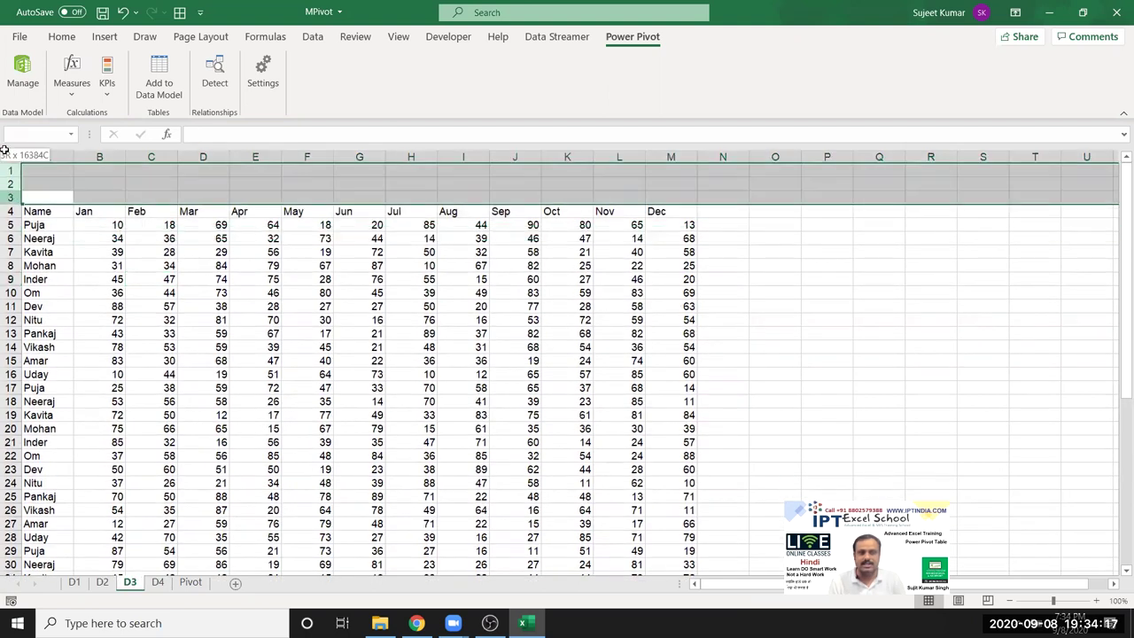
pyautogui.hotkey('ctrl', '-')
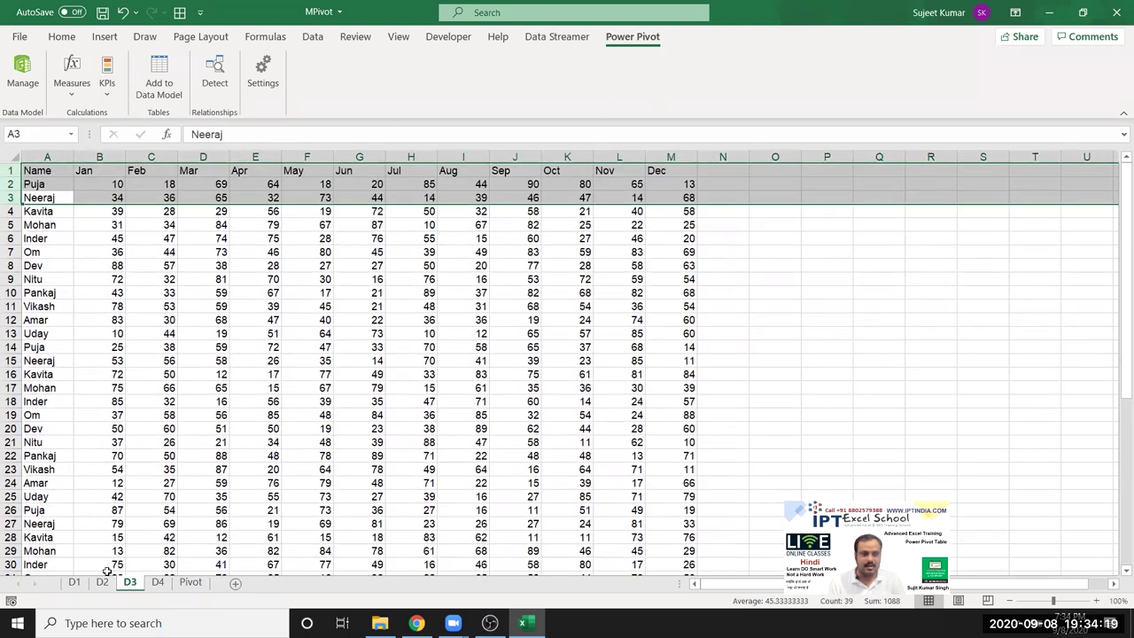
# Delete the three blank rows above the headers on sheets D1 and D2
pyautogui.click(101, 582)
pyautogui.click(78, 582)
pyautogui.scroll(1, 108, 419)
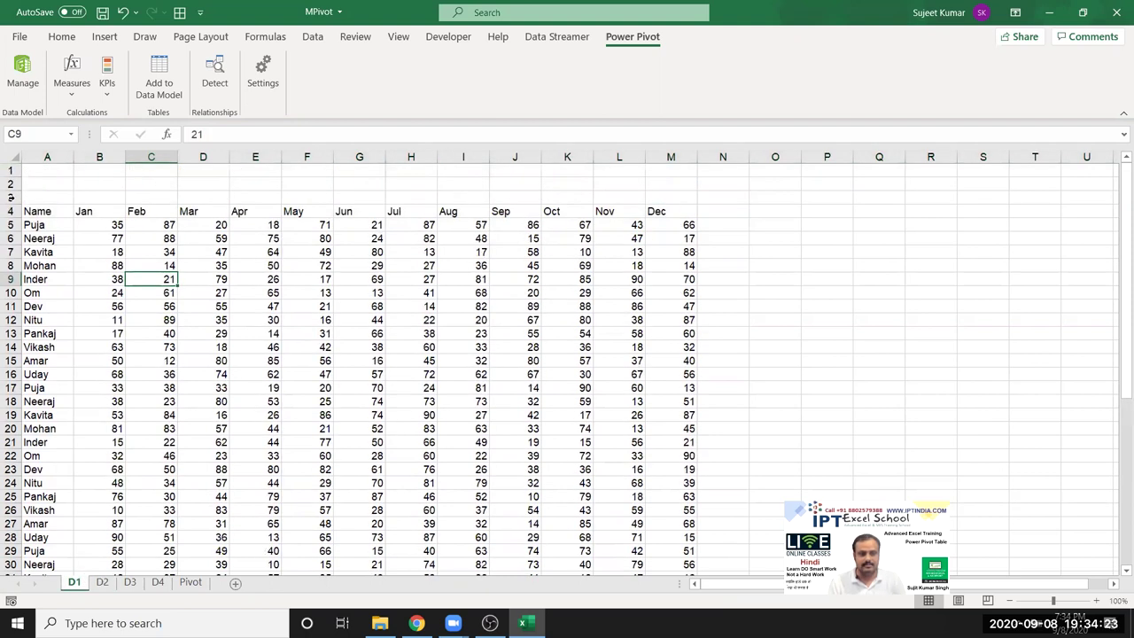
pyautogui.moveTo(11, 197); pyautogui.dragTo(11, 170)
pyautogui.hotkey('ctrl', '-')
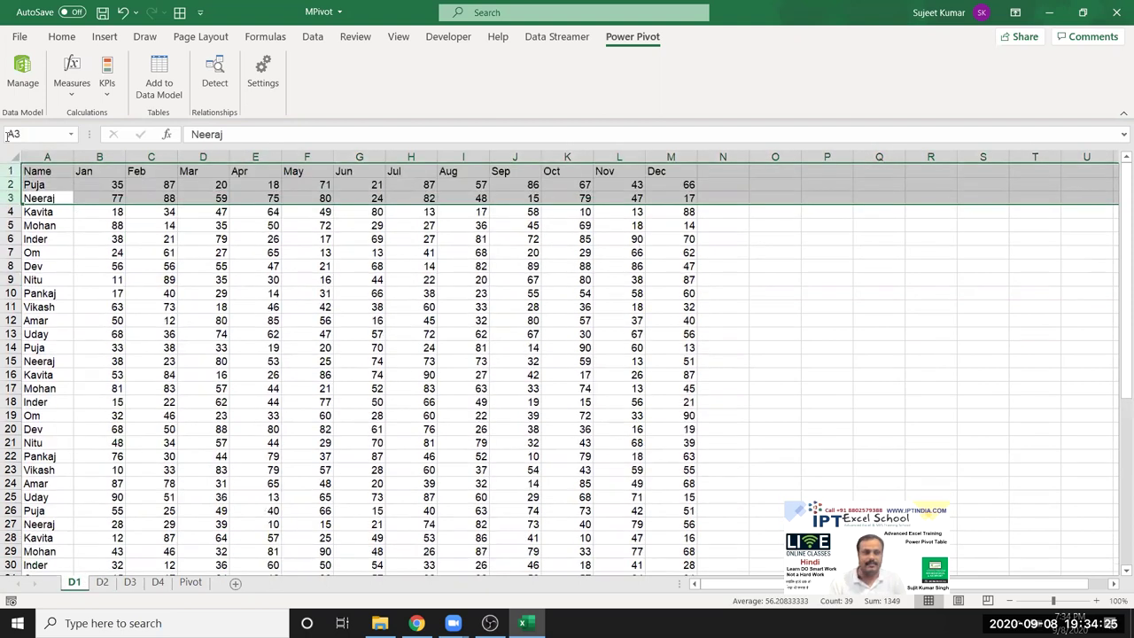
pyautogui.click(102, 582)
pyautogui.scroll(1, 50, 227)
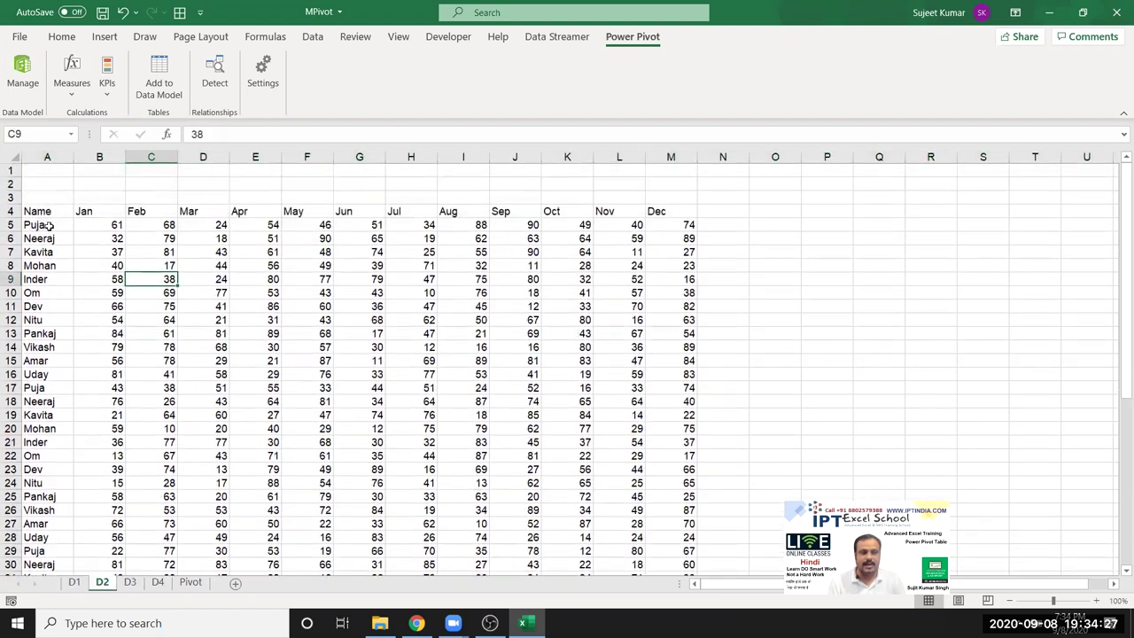
pyautogui.moveTo(10, 197); pyautogui.dragTo(14, 153)
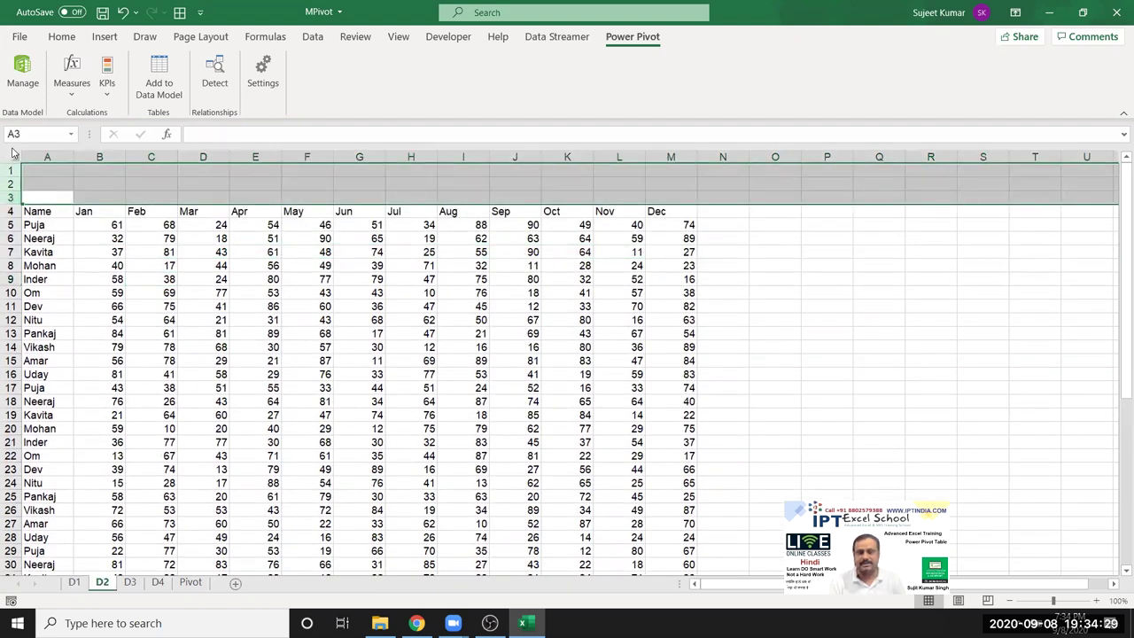
pyautogui.hotkey('ctrl', '-')
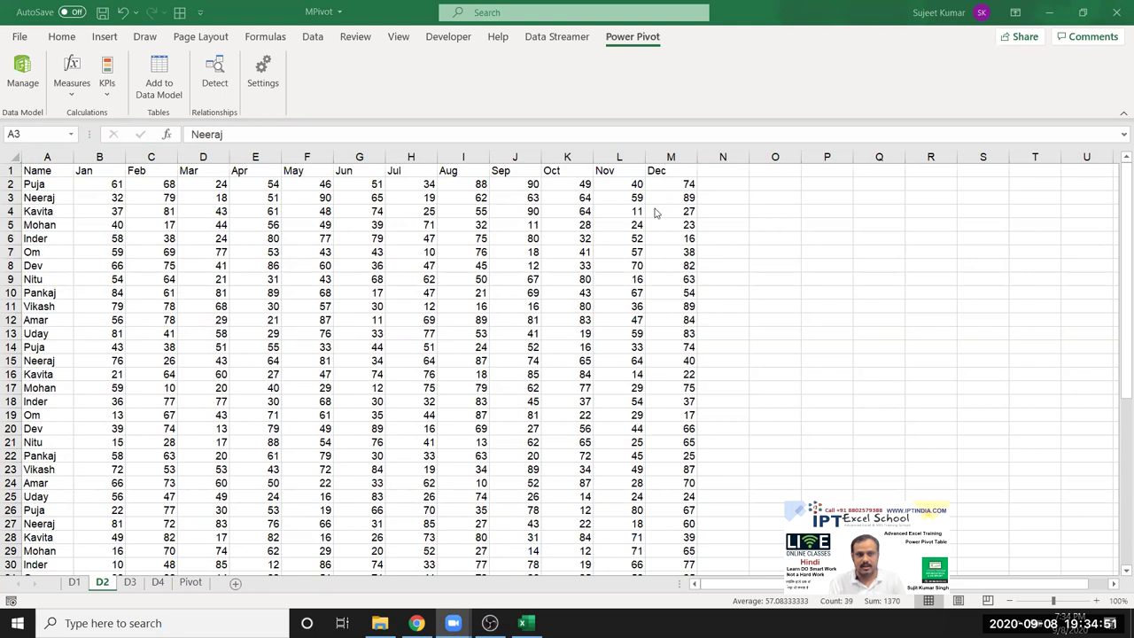
# Check sheets D3 and D4, then go to the empty Pivot sheet
pyautogui.hotkey('ctrl', 'pagedown')
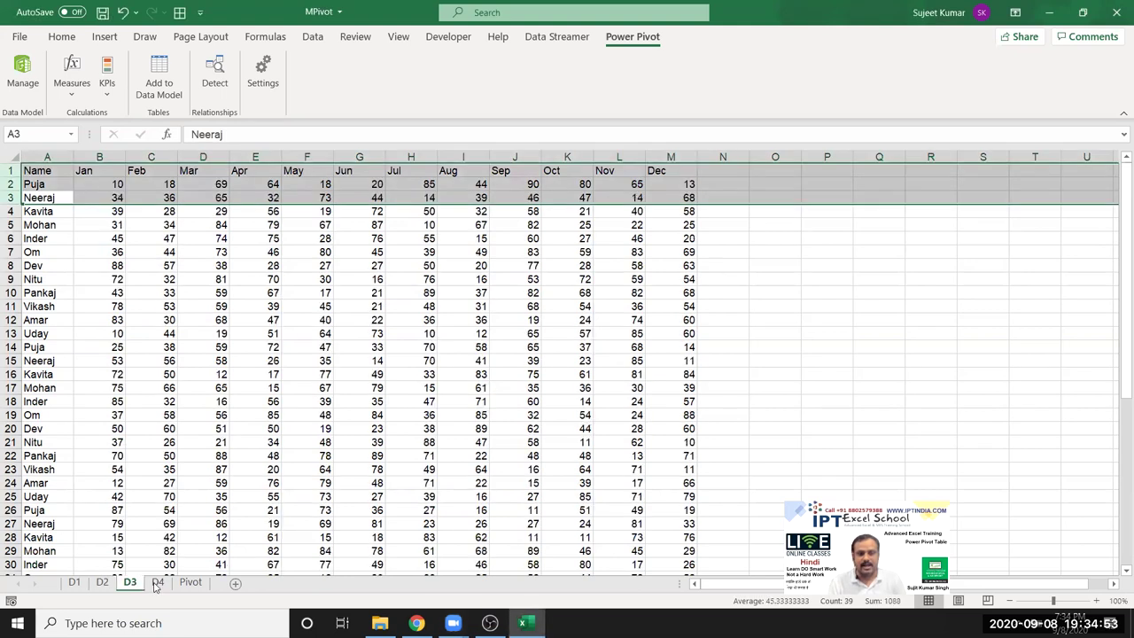
pyautogui.hotkey('ctrl', 'pagedown')
pyautogui.click(185, 585)
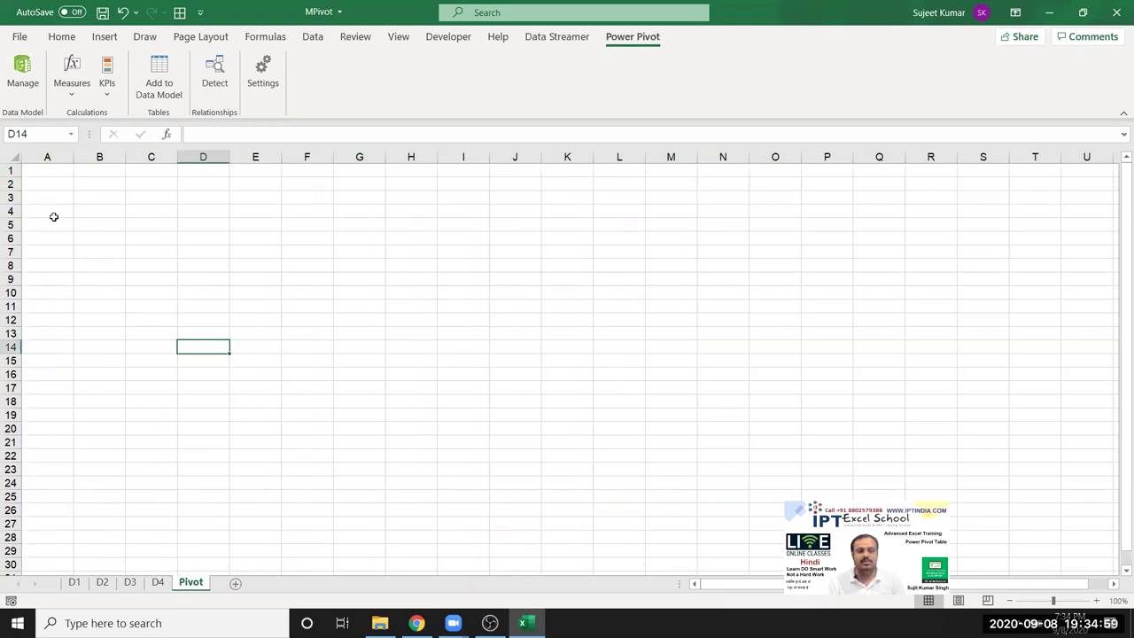
# Save the workbook, then import from the MPivot workbook in the Documents folder
pyautogui.click(40, 170)
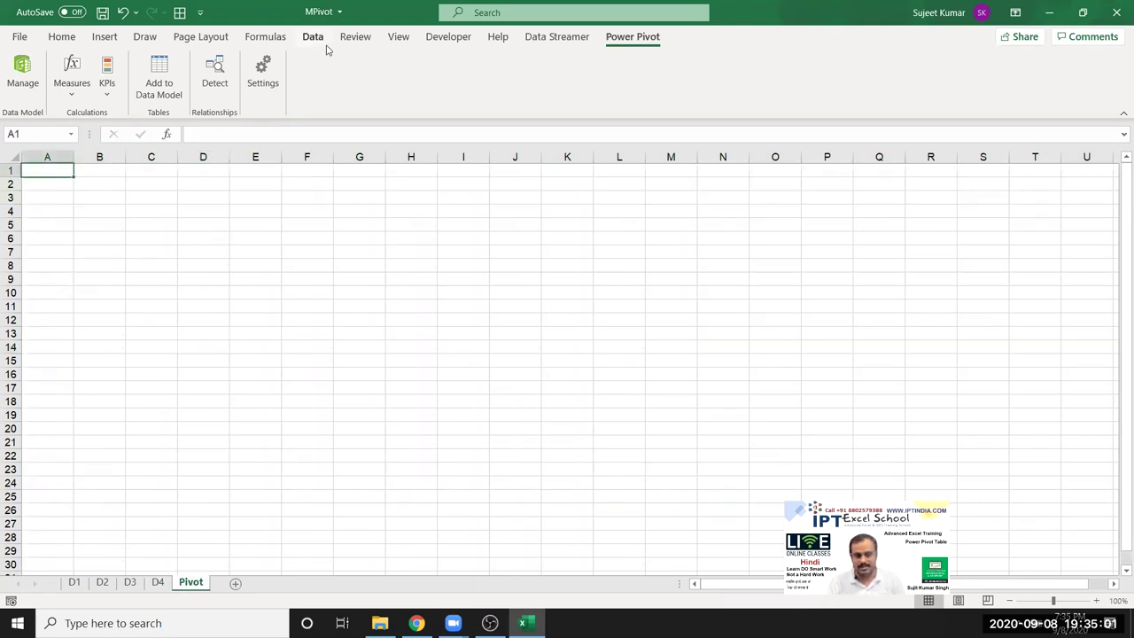
pyautogui.hotkey('ctrl', 's')
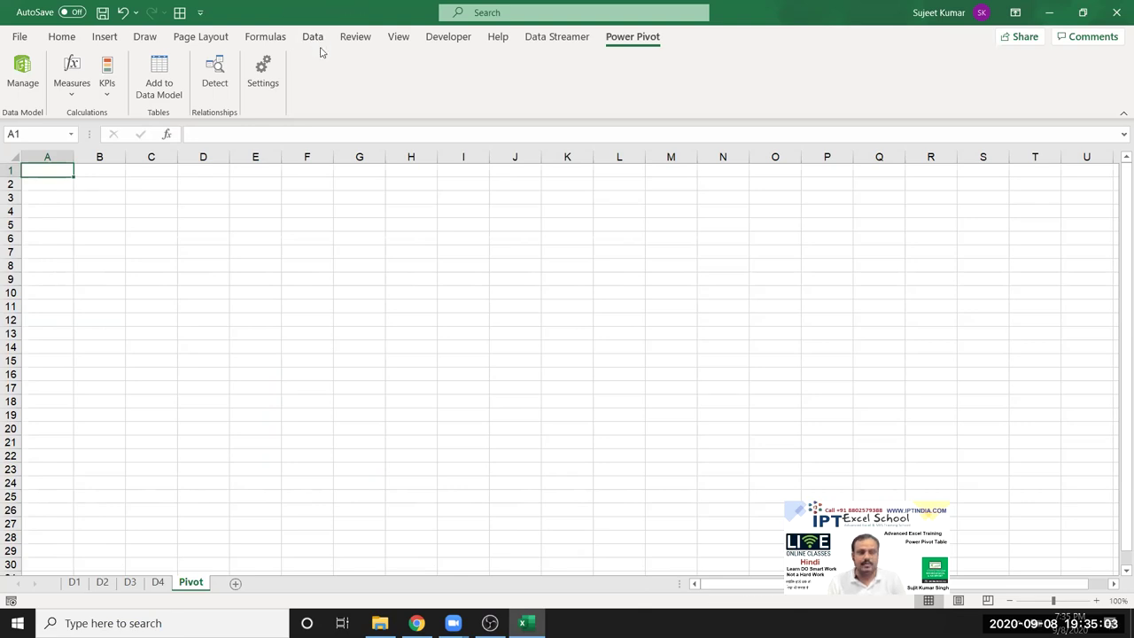
pyautogui.click(314, 39)
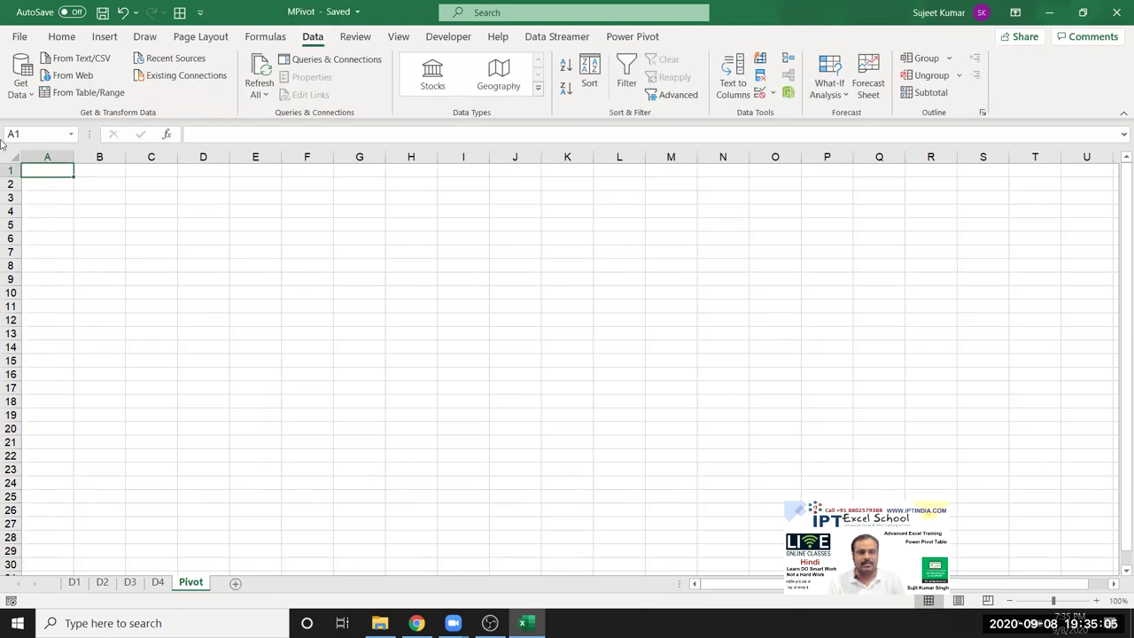
pyautogui.click(25, 94)
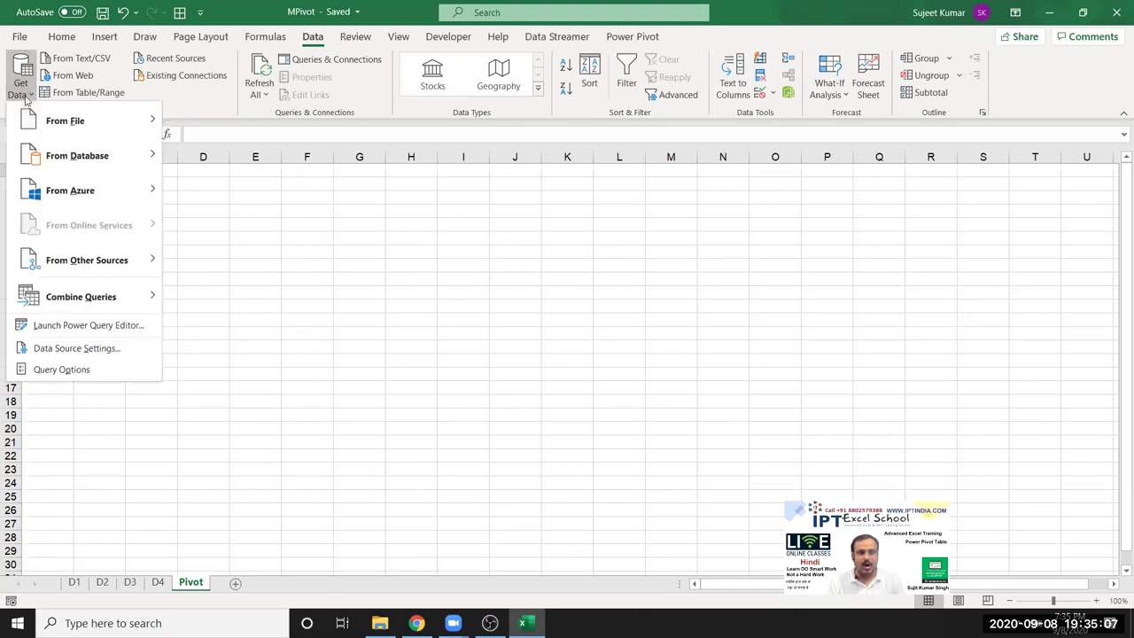
pyautogui.moveTo(29, 118)
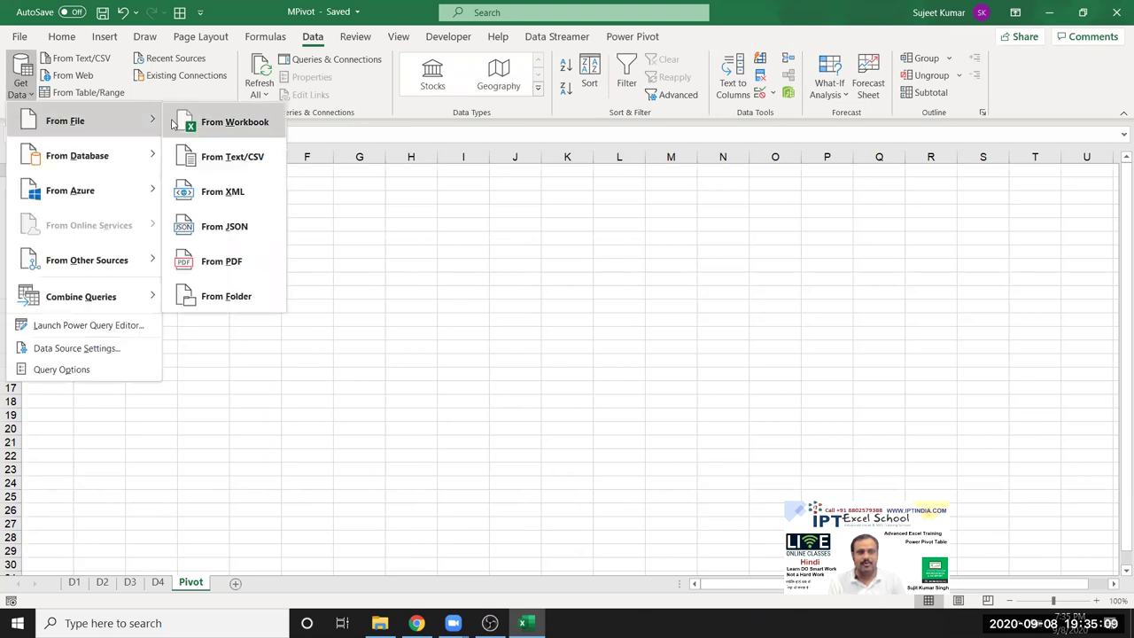
pyautogui.click(207, 124)
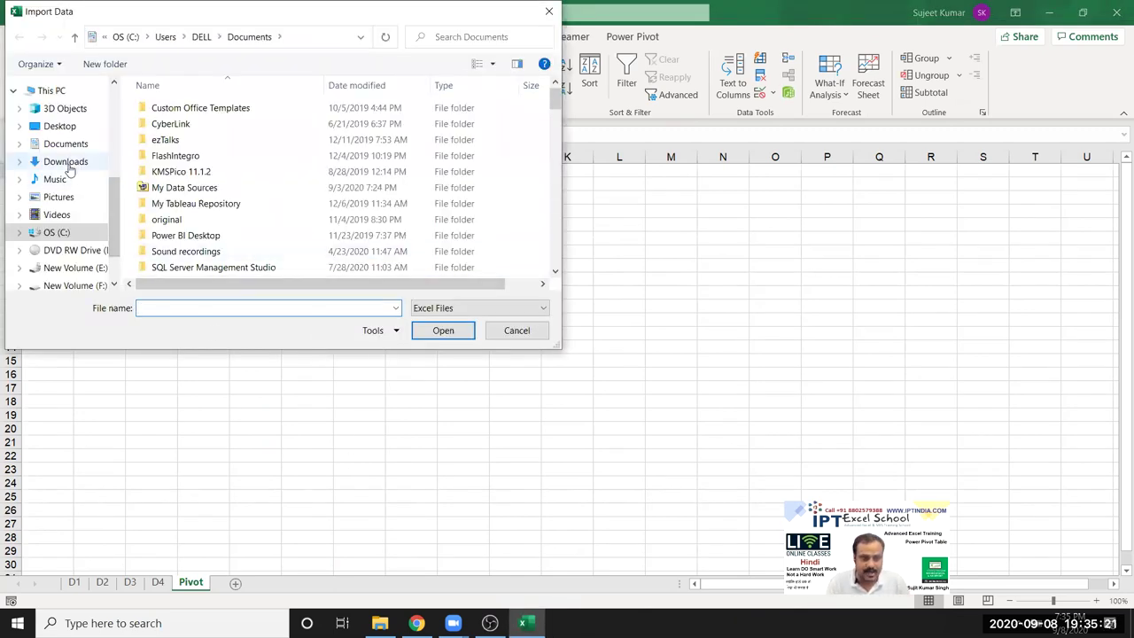
pyautogui.click(67, 144)
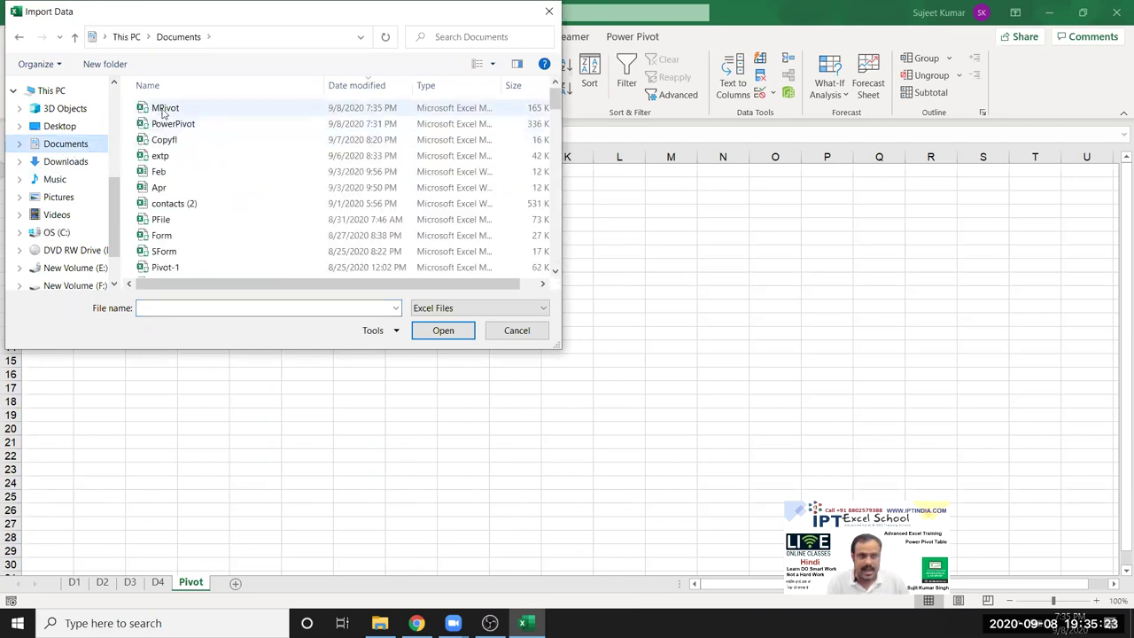
pyautogui.click(164, 107)
pyautogui.click(443, 331)
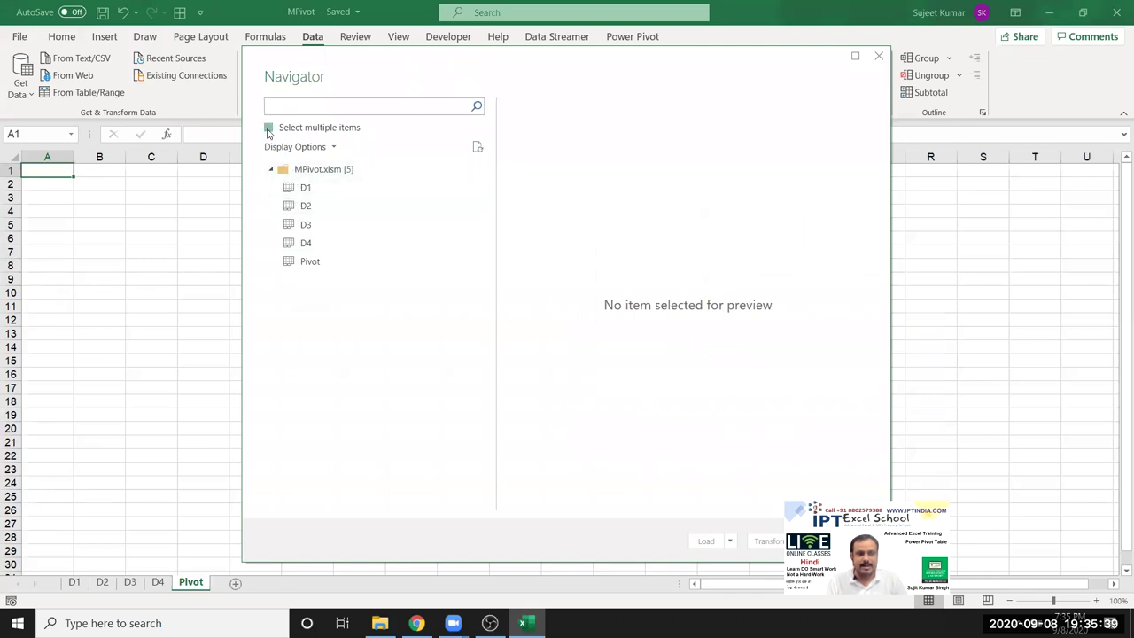
# In Navigator, select the D1, D2, D3 and D4 sheets
pyautogui.click(268, 129)
pyautogui.click(285, 189)
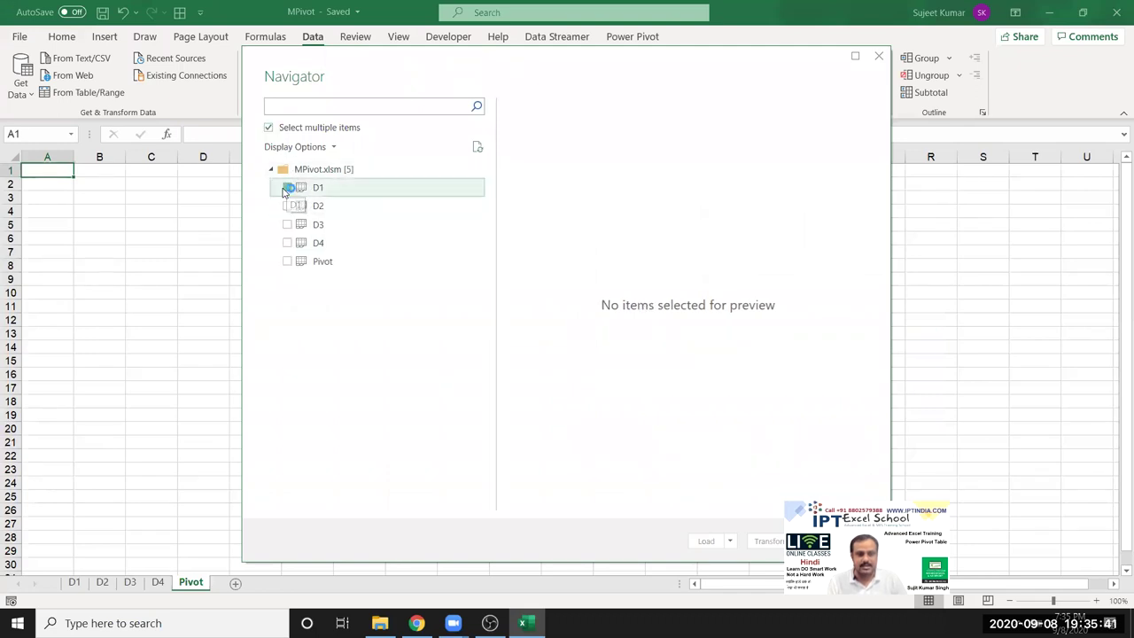
pyautogui.click(286, 206)
pyautogui.click(287, 225)
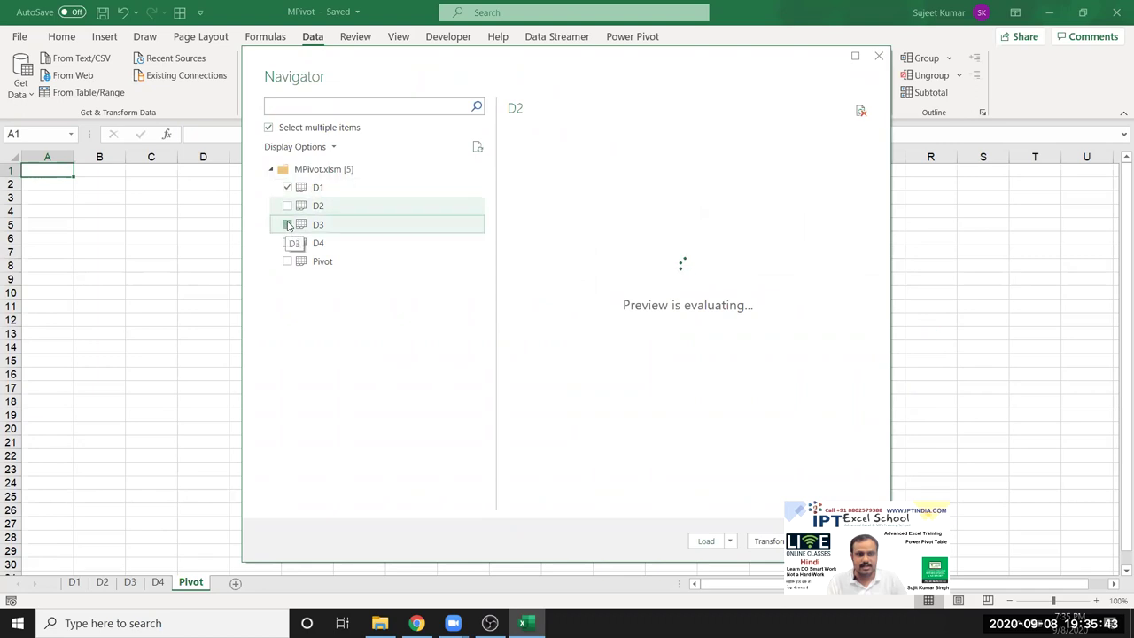
pyautogui.click(288, 244)
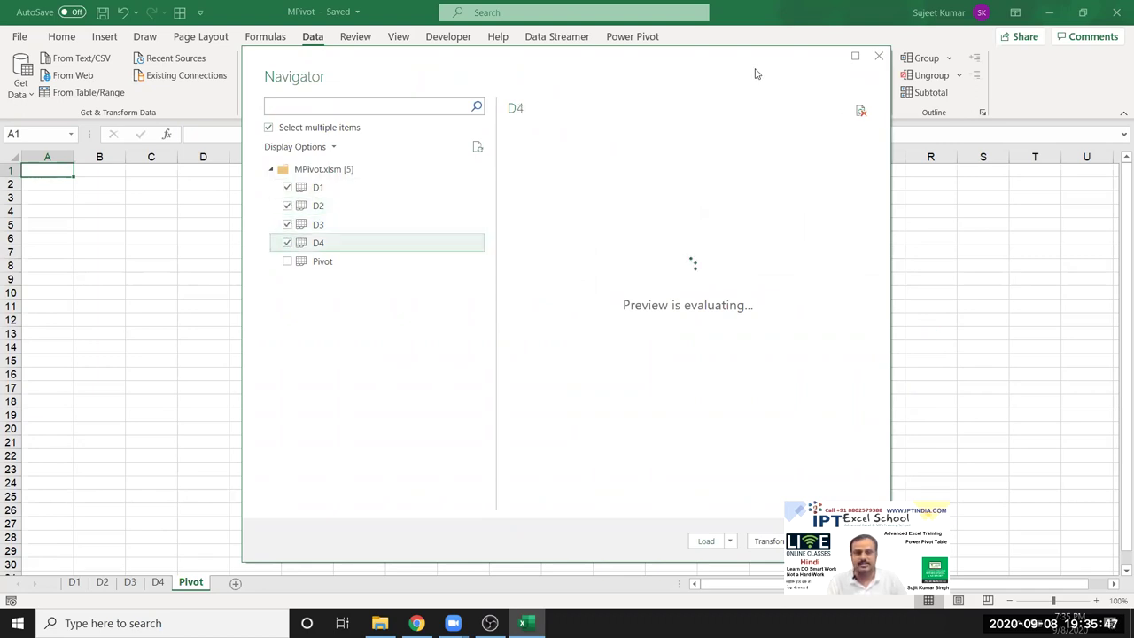
pyautogui.moveTo(756, 74); pyautogui.dragTo(602, 63)
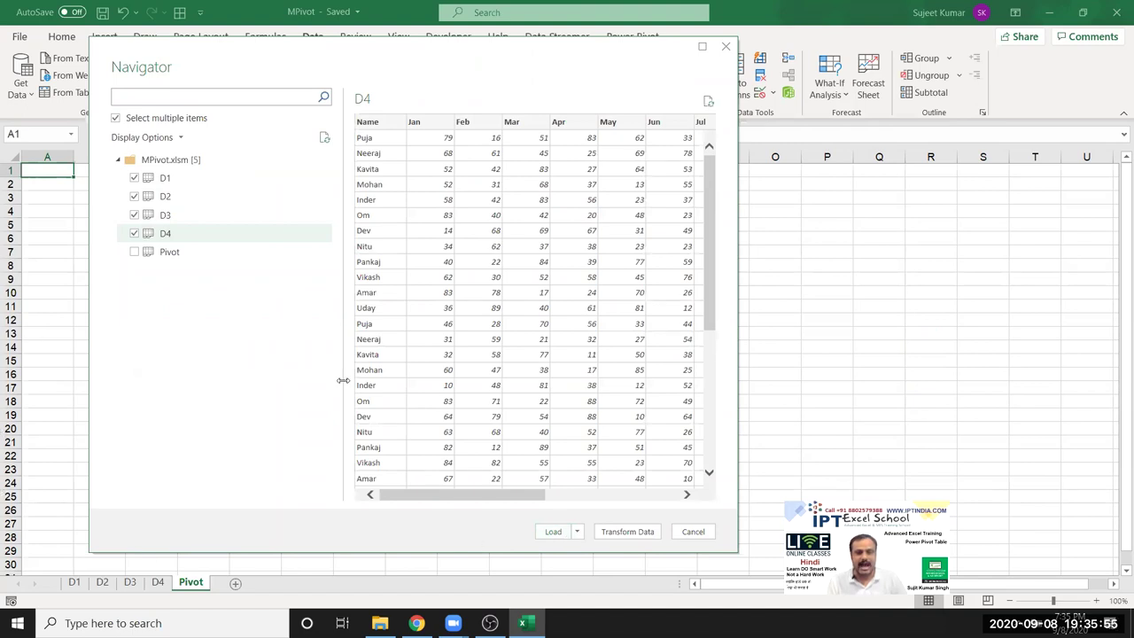
# Load the four sheets as connection-only queries added to the Data Model
pyautogui.click(576, 532)
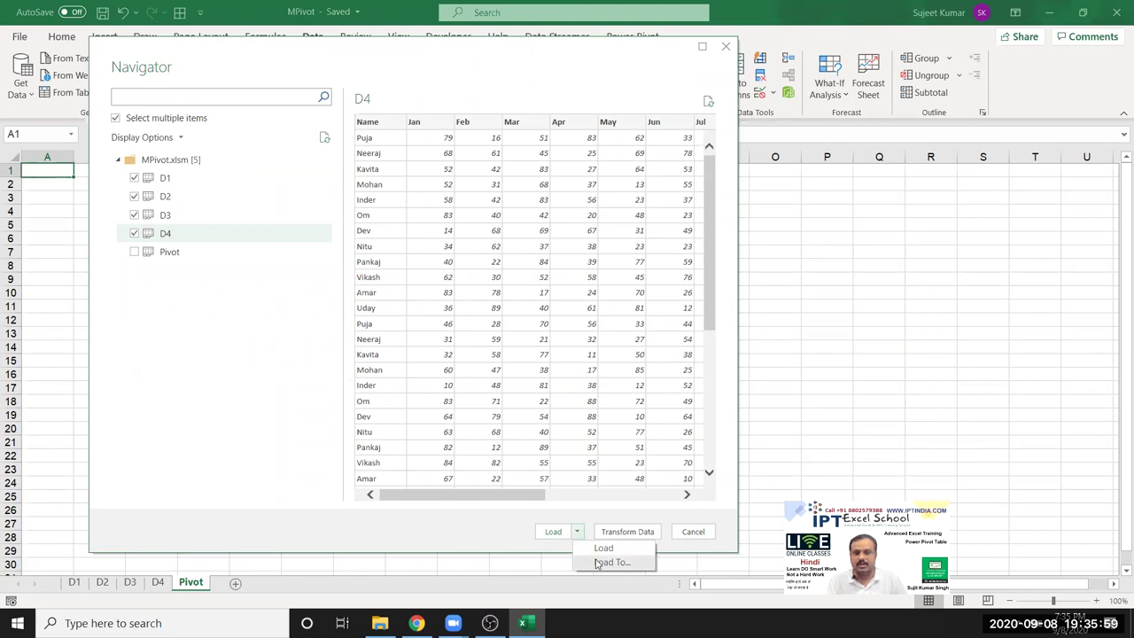
pyautogui.click(598, 564)
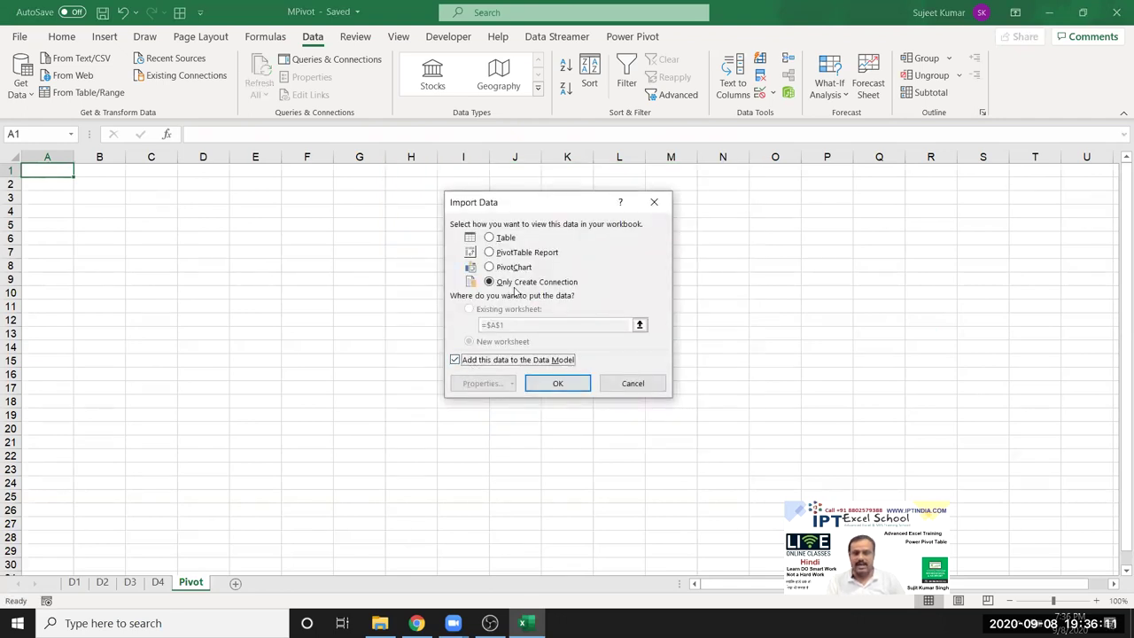
pyautogui.click(553, 384)
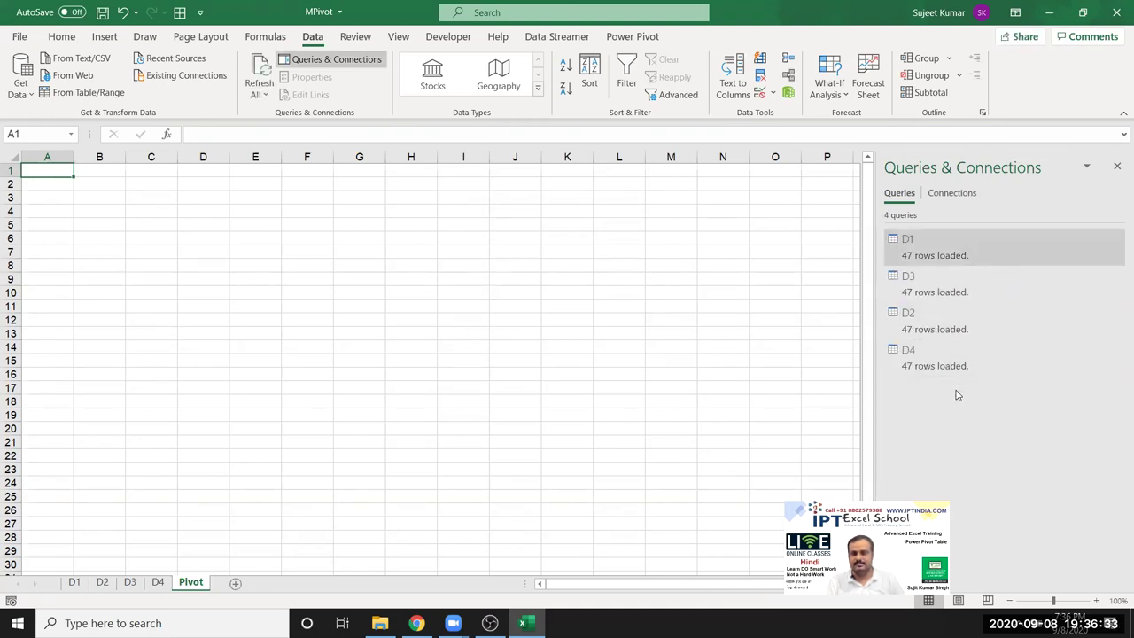
# Choose Combine Queries > Append from the Get Data menu
pyautogui.click(21, 81)
pyautogui.moveTo(93, 306)
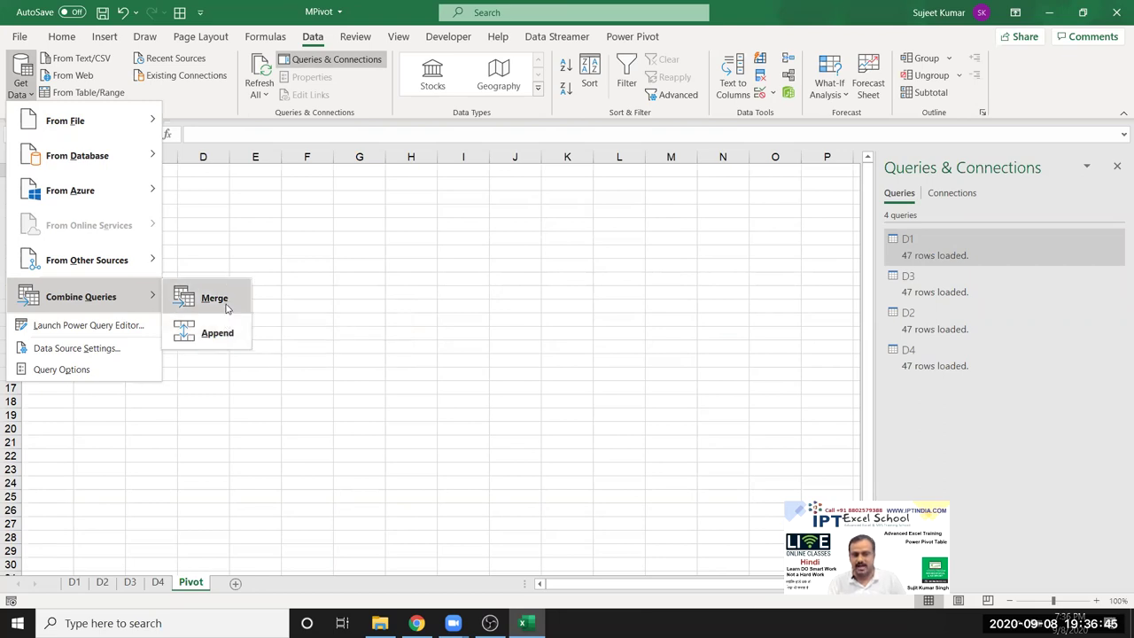
pyautogui.click(217, 333)
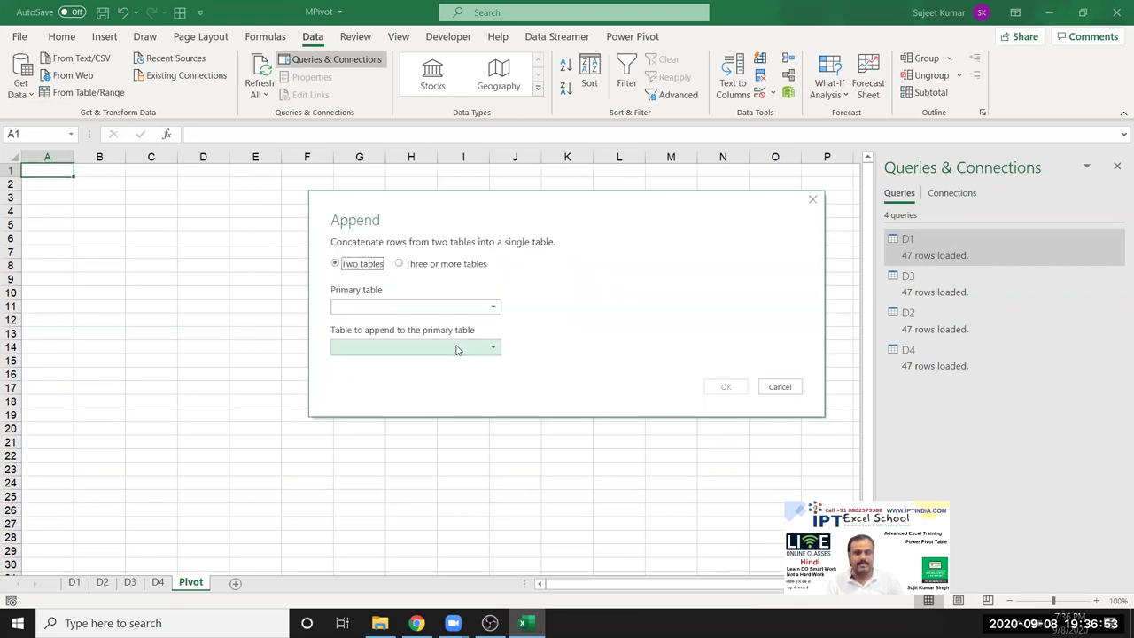
# Append three or more tables, adding D1, D2, D3 and D4, and confirm
pyautogui.click(399, 264)
pyautogui.click(380, 308)
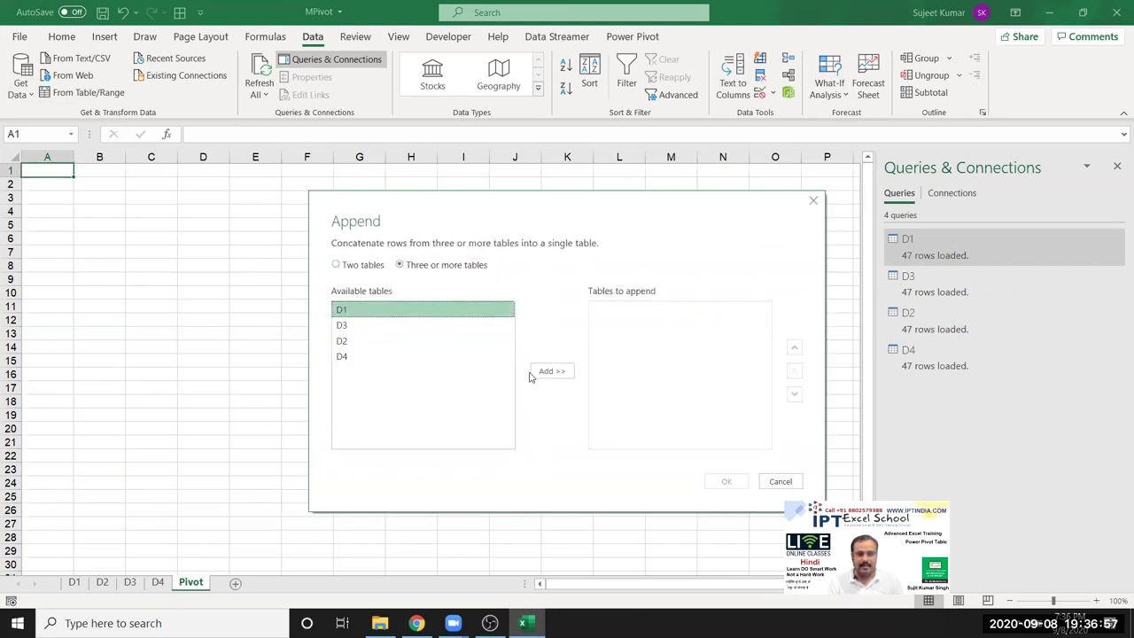
pyautogui.click(550, 371)
pyautogui.click(363, 342)
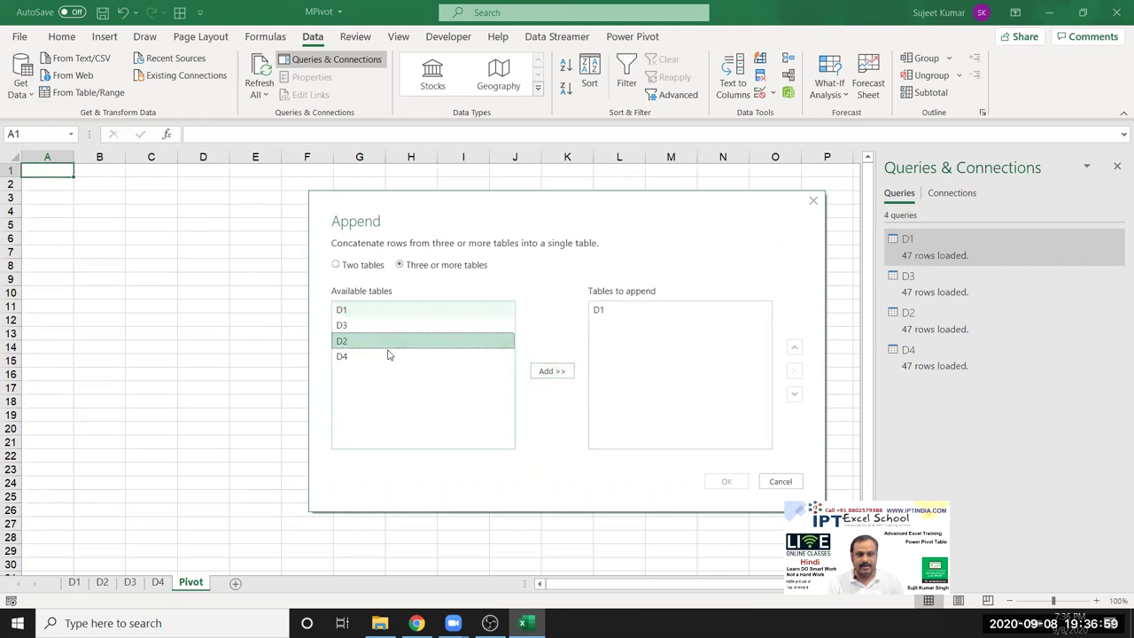
pyautogui.click(549, 371)
pyautogui.click(351, 325)
pyautogui.click(544, 372)
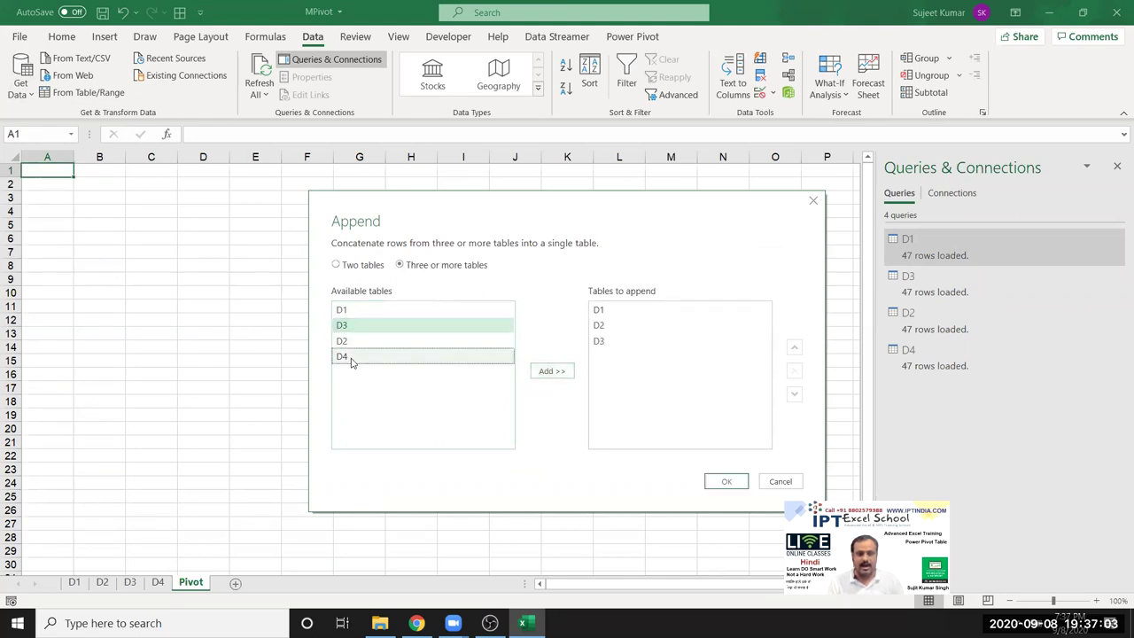
pyautogui.click(351, 359)
pyautogui.click(545, 373)
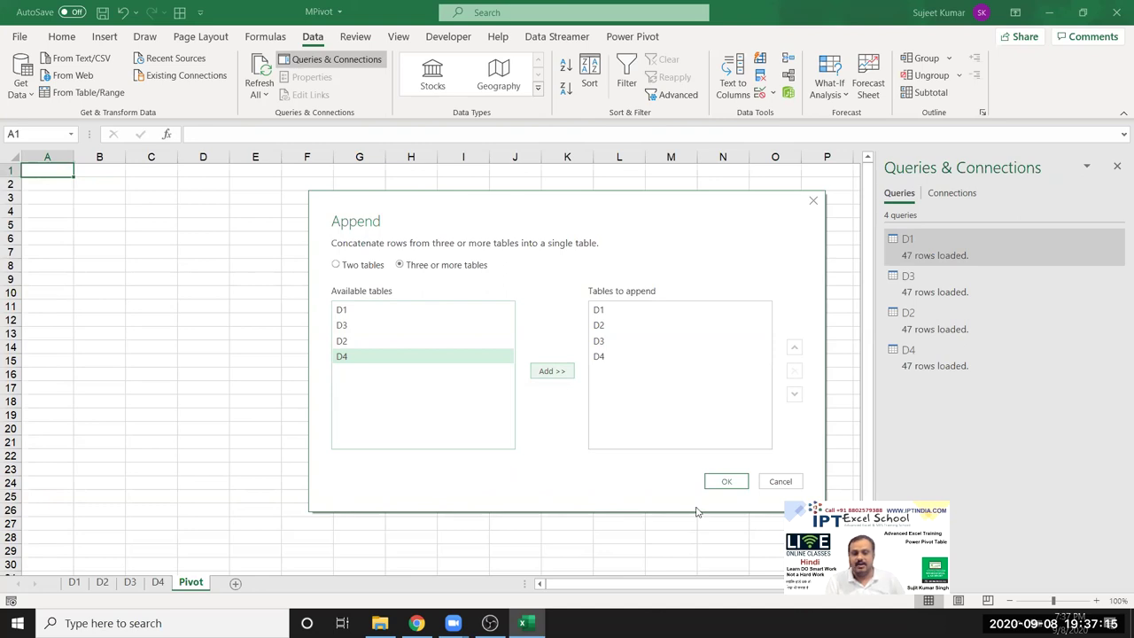
pyautogui.click(725, 485)
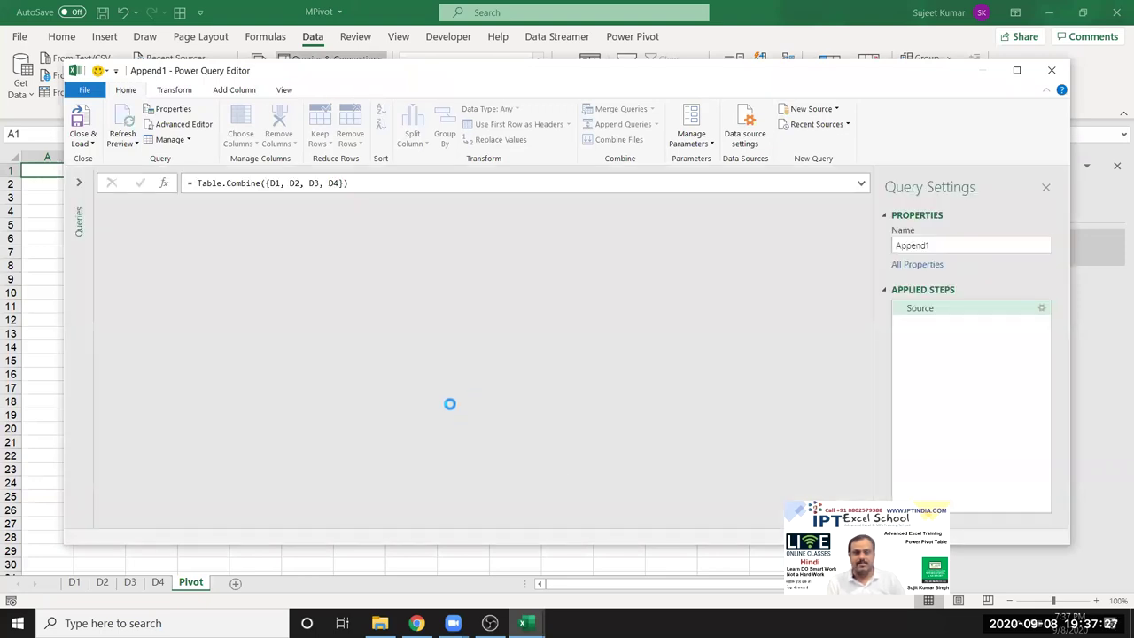
# Close & Load Append1 as a PivotTable Report on a new worksheet
pyautogui.scroll(-1, 327, 340)
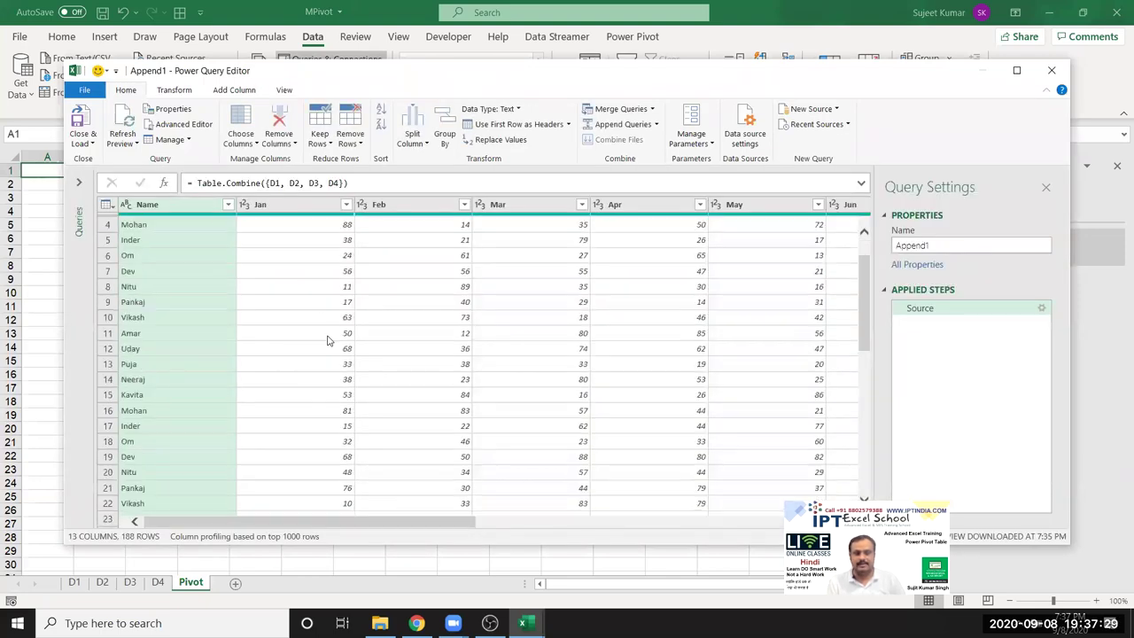
pyautogui.scroll(-4, 327, 341)
pyautogui.scroll(-1, 327, 340)
pyautogui.scroll(-2, 325, 342)
pyautogui.scroll(-2, 324, 343)
pyautogui.scroll(-5, 325, 342)
pyautogui.scroll(-5, 324, 342)
pyautogui.scroll(-5, 324, 343)
pyautogui.scroll(-5, 325, 342)
pyautogui.scroll(-8, 325, 343)
pyautogui.click(91, 143)
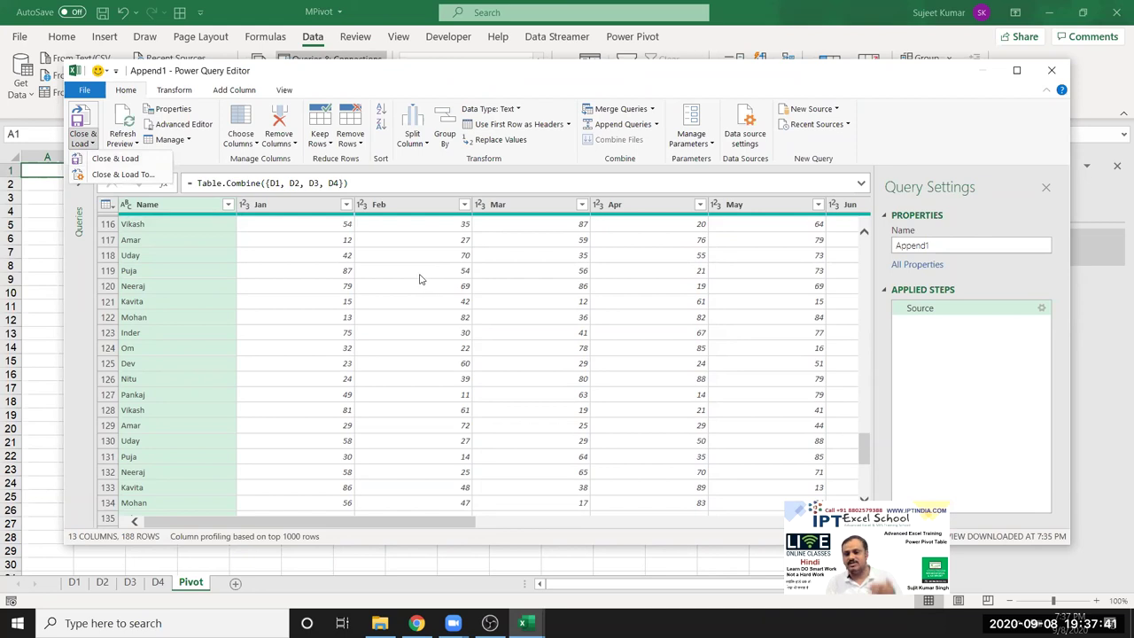
pyautogui.click(153, 159)
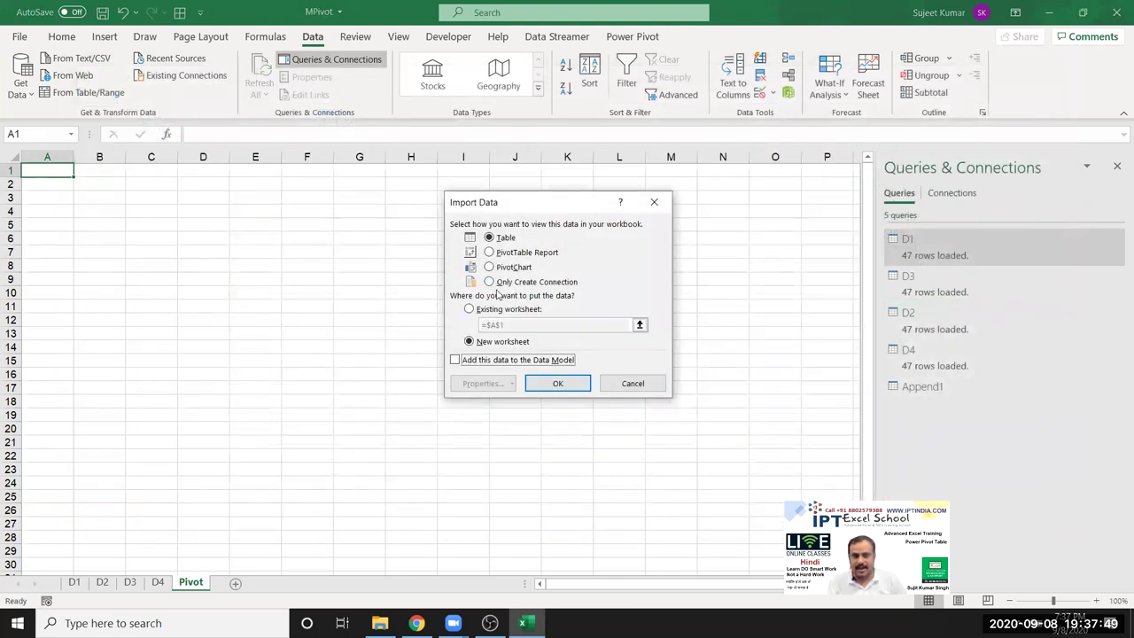
pyautogui.click(500, 255)
pyautogui.click(542, 390)
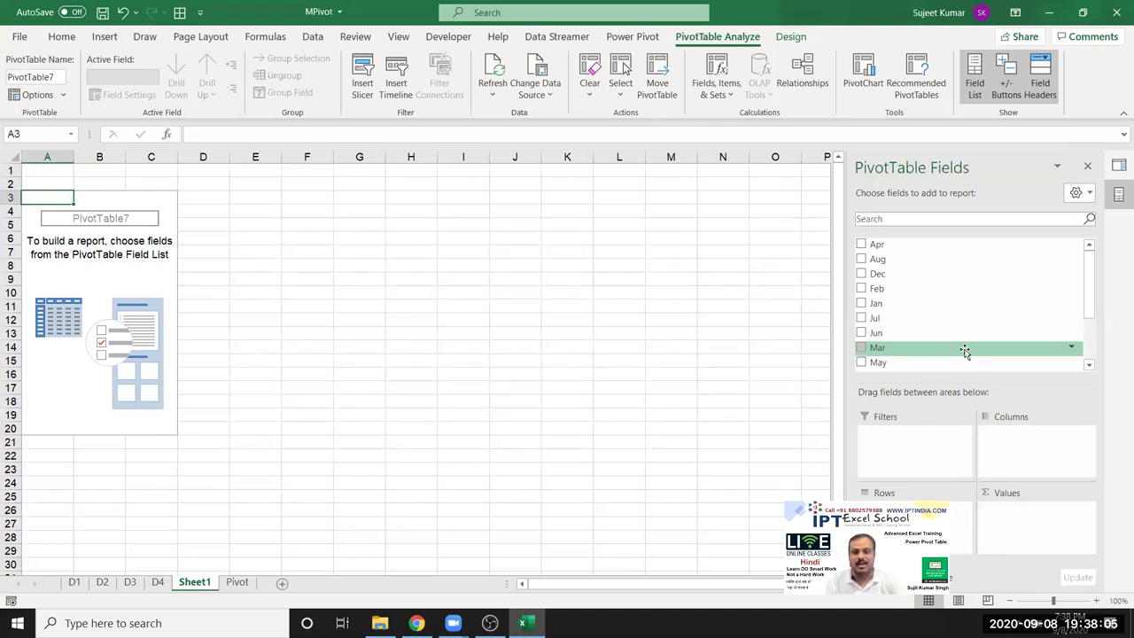
# Drag the Name field into the PivotTable's Rows area
pyautogui.scroll(-3, 965, 350)
pyautogui.moveTo(912, 300)
pyautogui.mouseDown()
pyautogui.moveTo(975, 525)
pyautogui.moveTo(965, 518)
pyautogui.mouseUp()
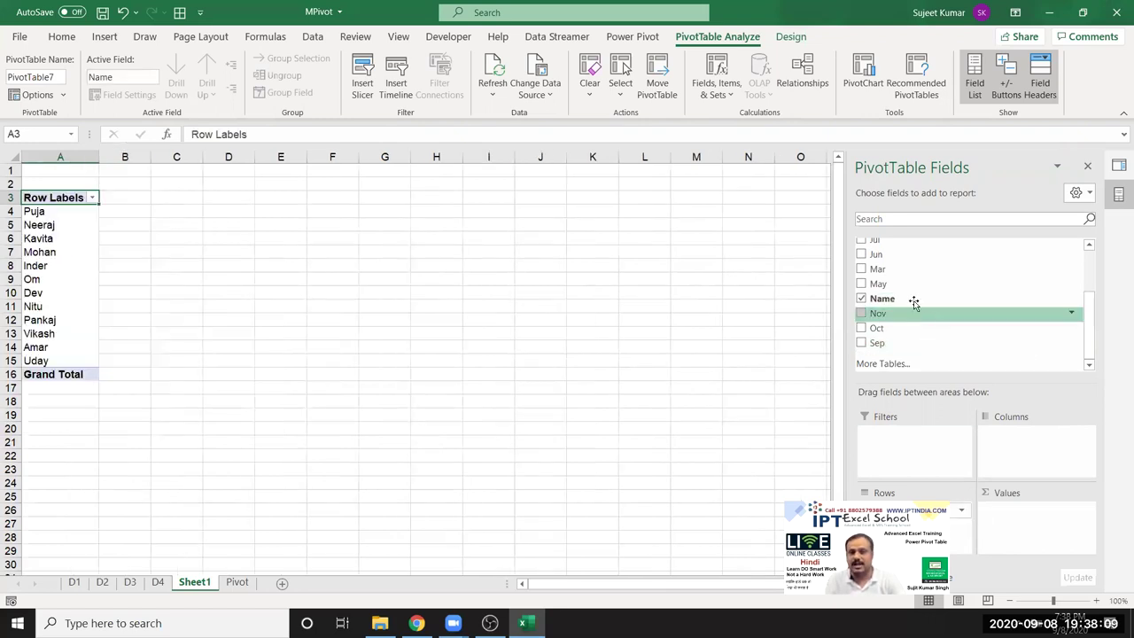
pyautogui.scroll(3, 904, 284)
pyautogui.scroll(-3, 897, 265)
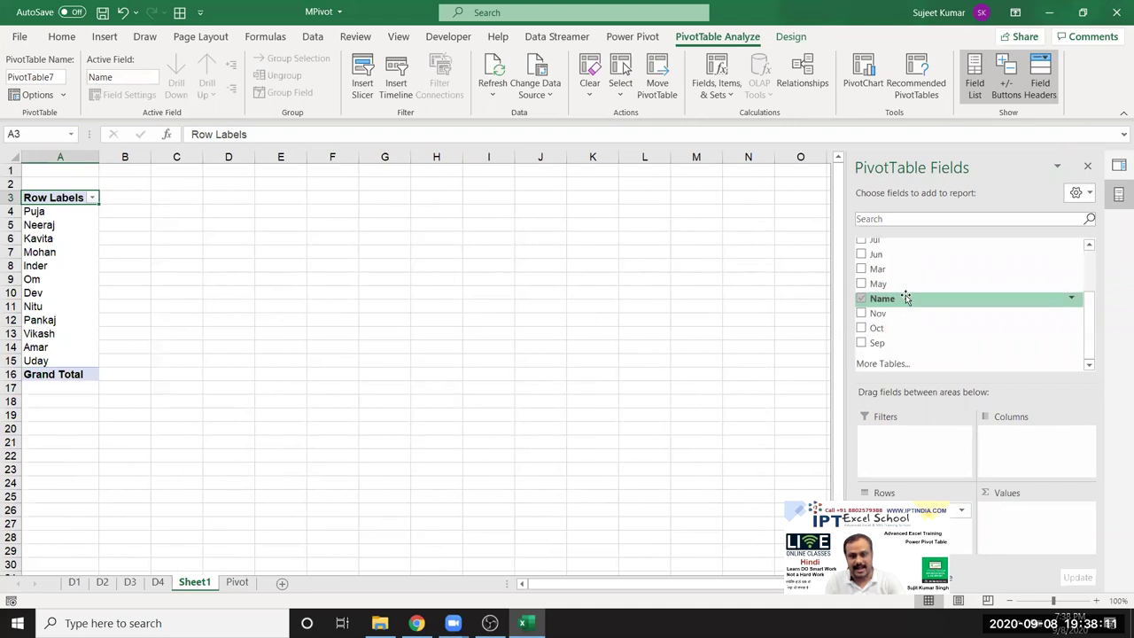